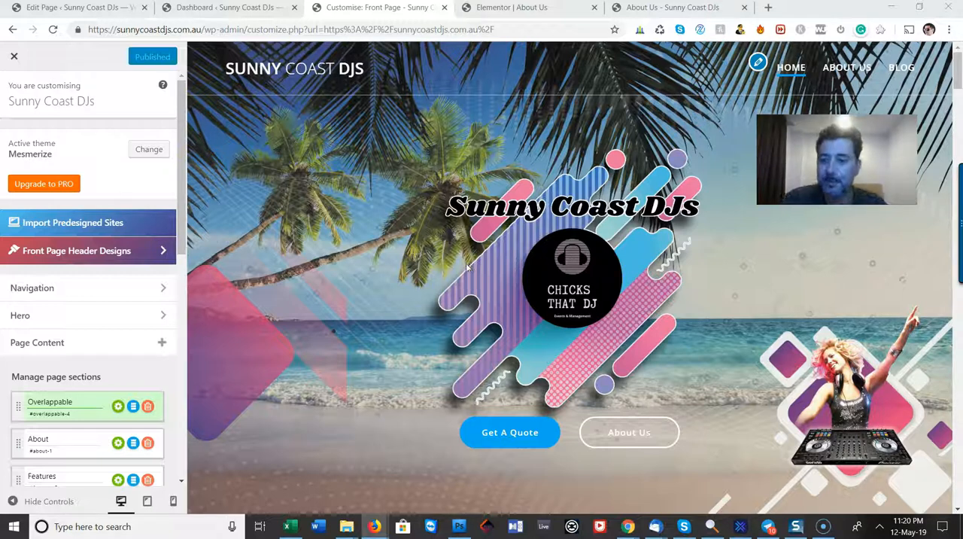
# Examine the page section list and the front page preview from the hero down to the second Content section
pyautogui.scroll(-3, 138, 339)
pyautogui.click(84, 218)
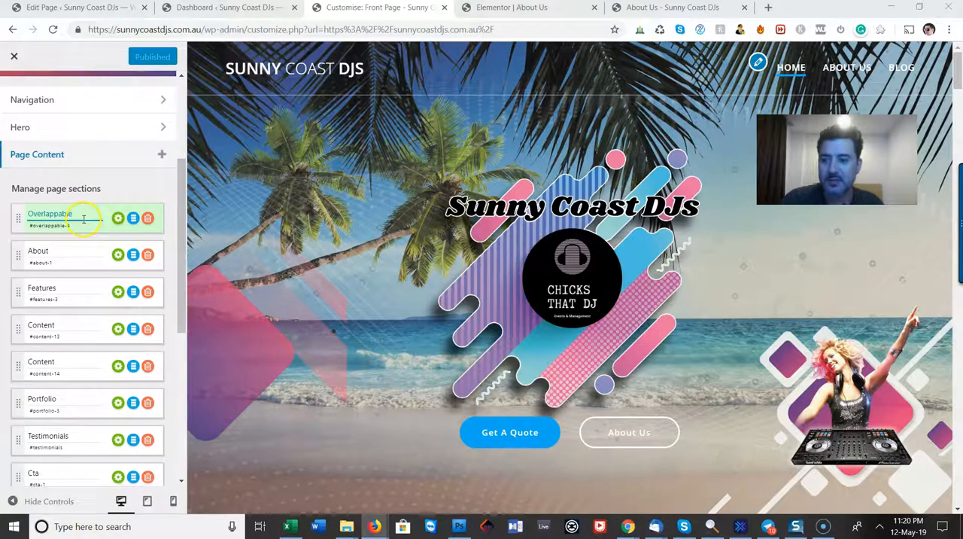
pyautogui.click(101, 320)
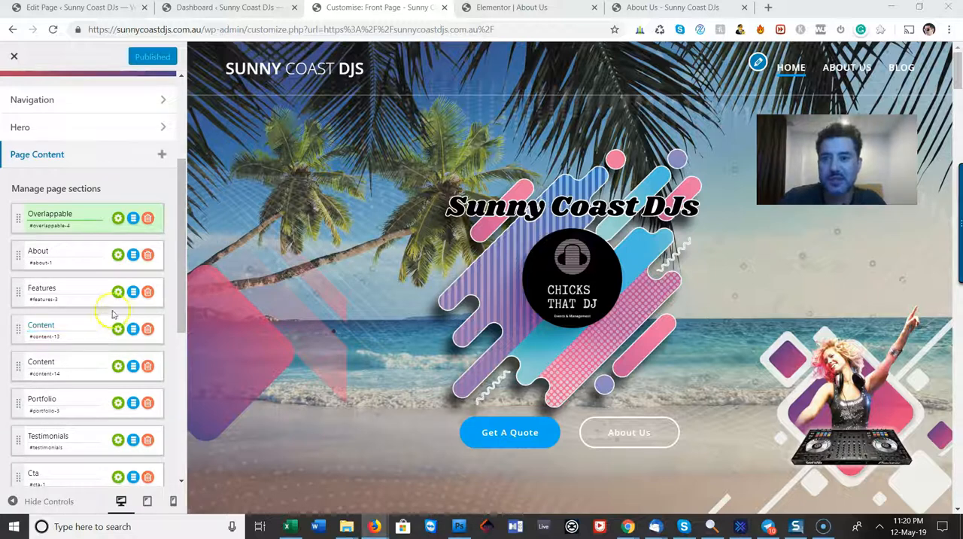
pyautogui.click(118, 248)
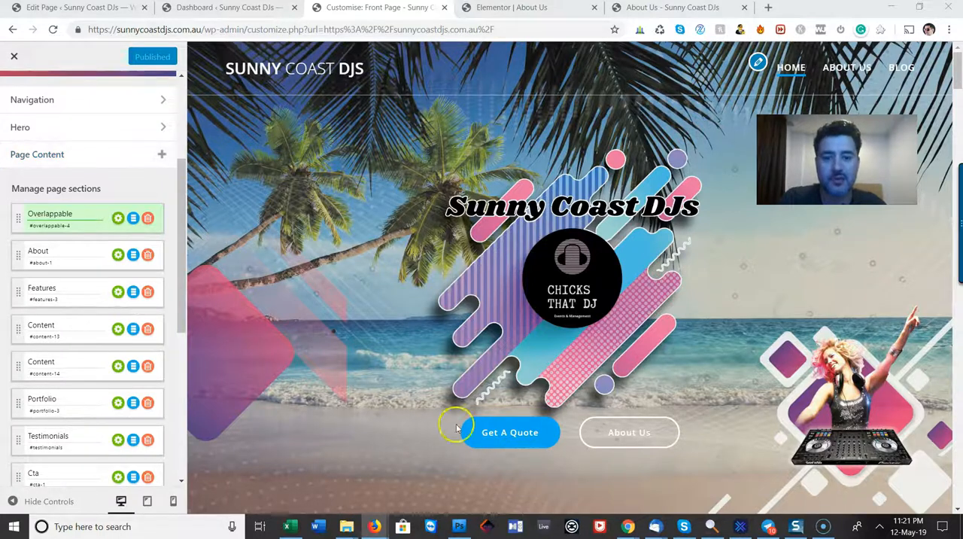
pyautogui.scroll(-6, 657, 368)
pyautogui.scroll(-3, 657, 367)
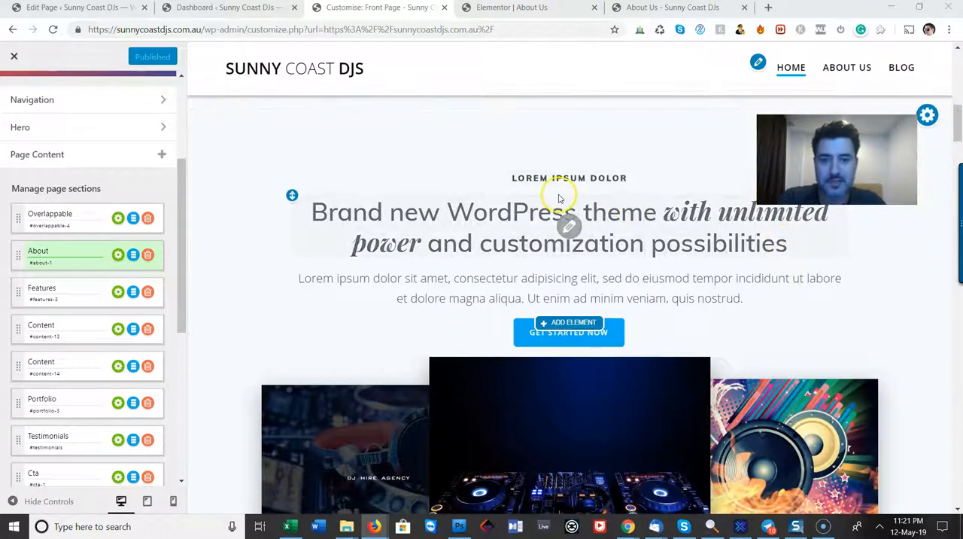
pyautogui.scroll(-1, 673, 286)
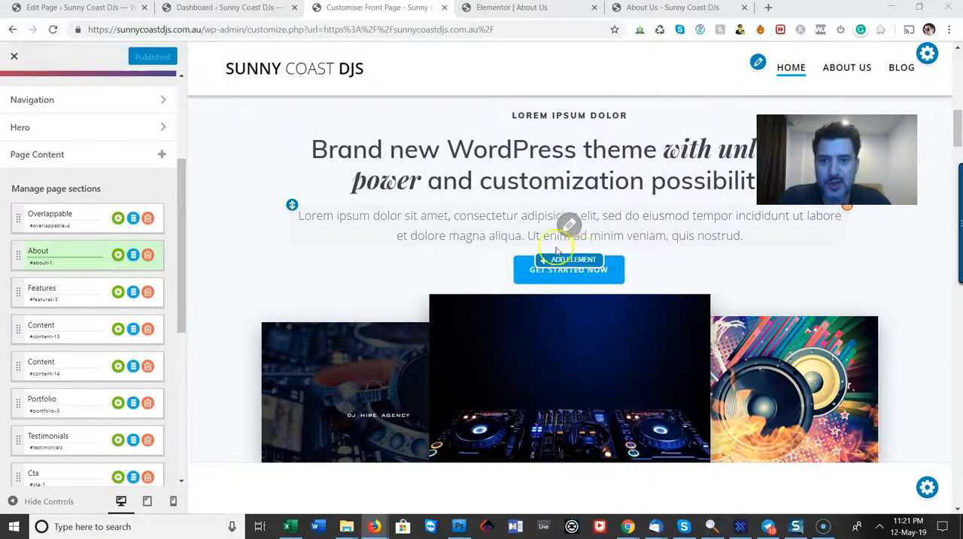
pyautogui.scroll(-2, 569, 300)
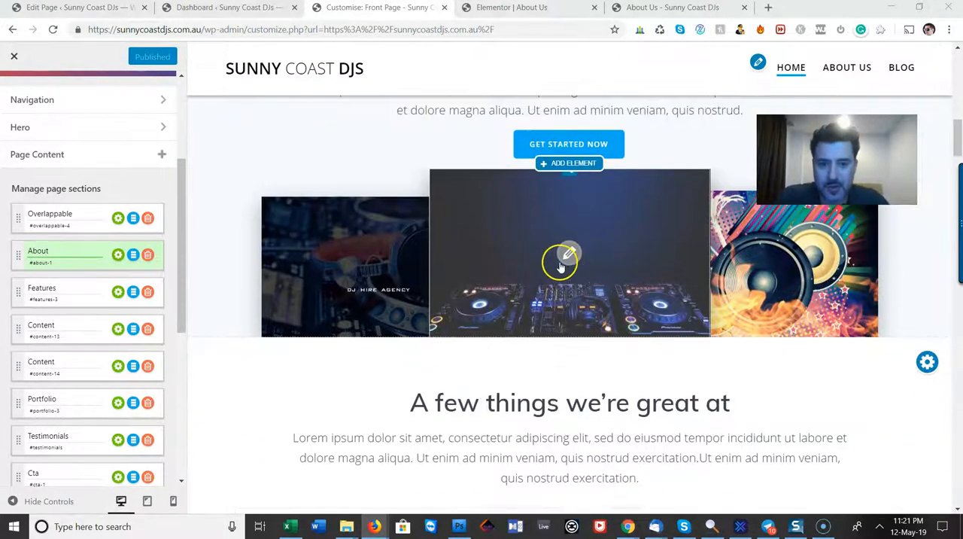
pyautogui.scroll(-2, 574, 294)
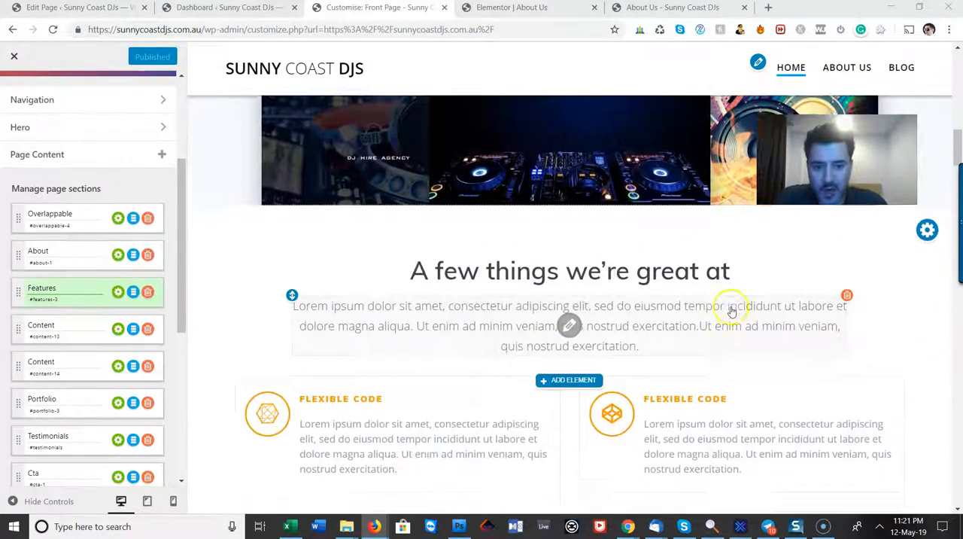
pyautogui.scroll(-2, 732, 310)
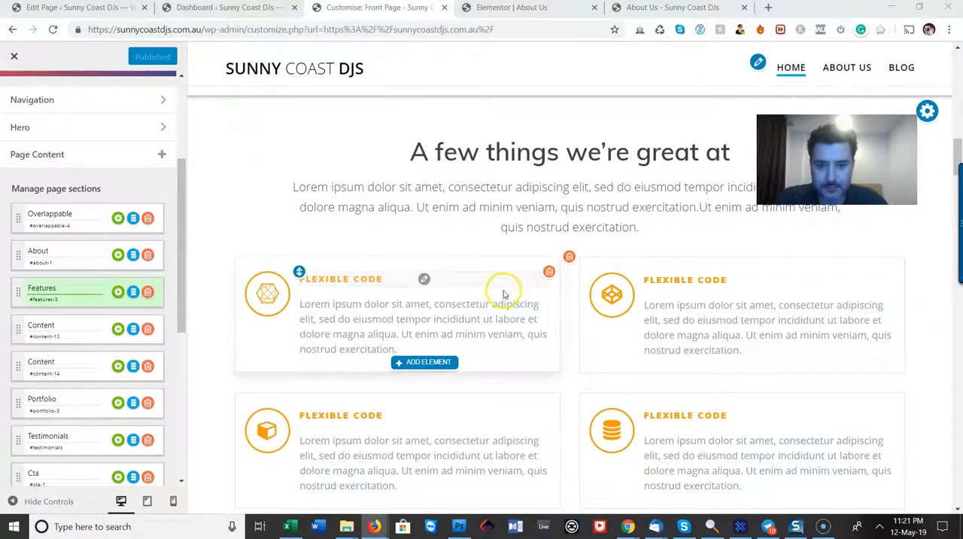
pyautogui.scroll(-1, 504, 294)
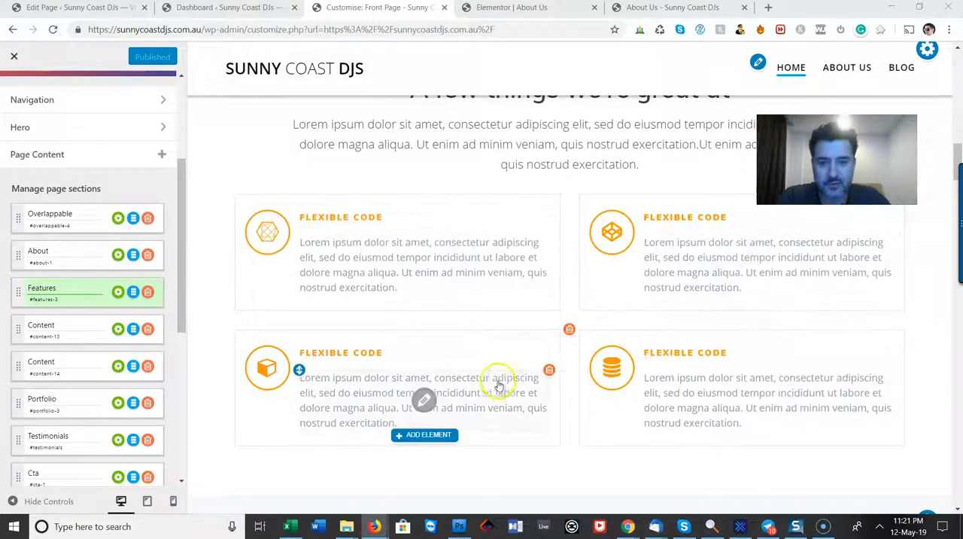
pyautogui.scroll(-4, 564, 314)
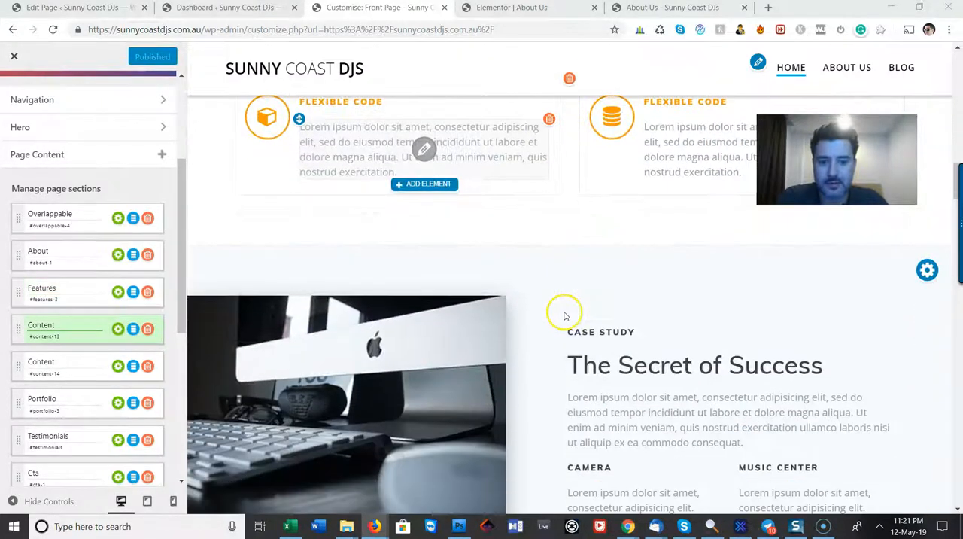
pyautogui.scroll(-2, 565, 316)
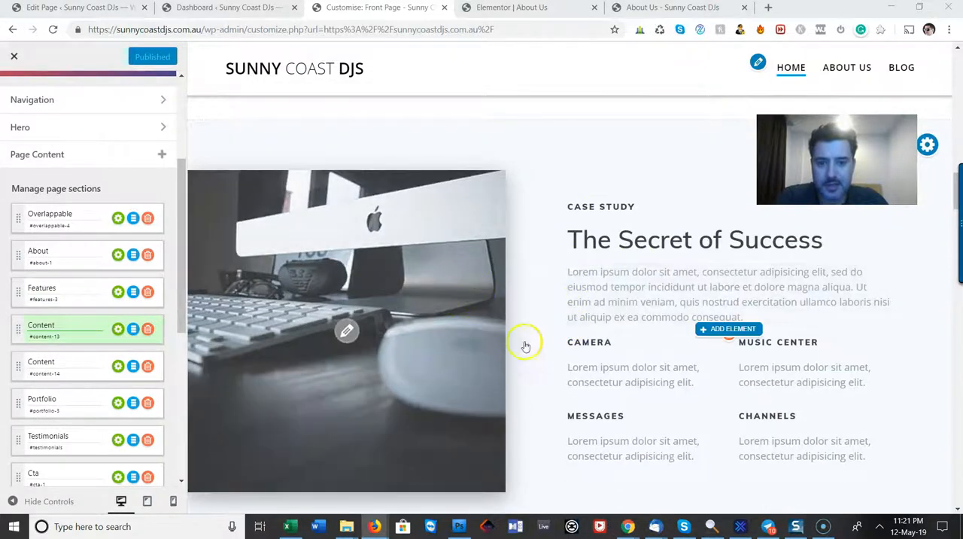
pyautogui.scroll(-5, 535, 333)
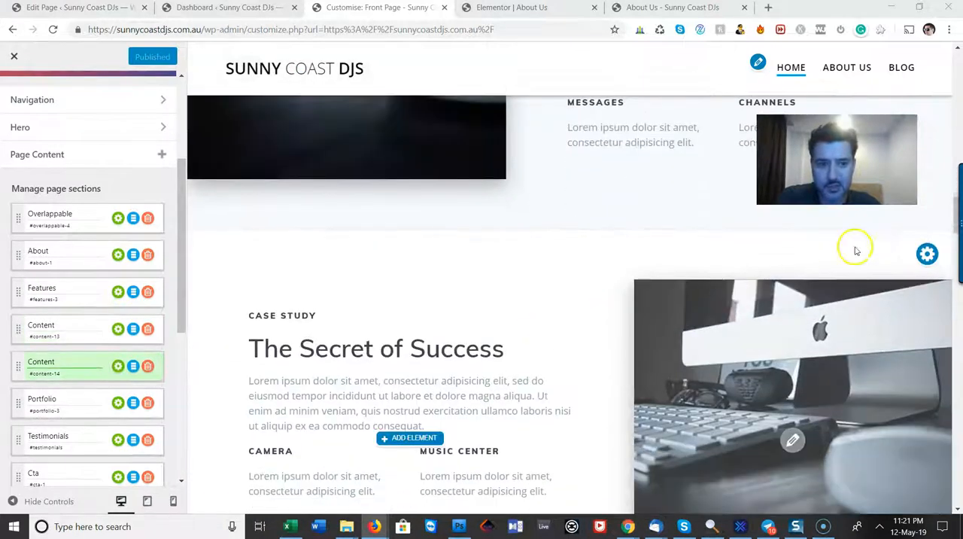
# Compare the two "The Secret of Success" content sections and delete the second one, #content-14, from the front page
pyautogui.click(928, 255)
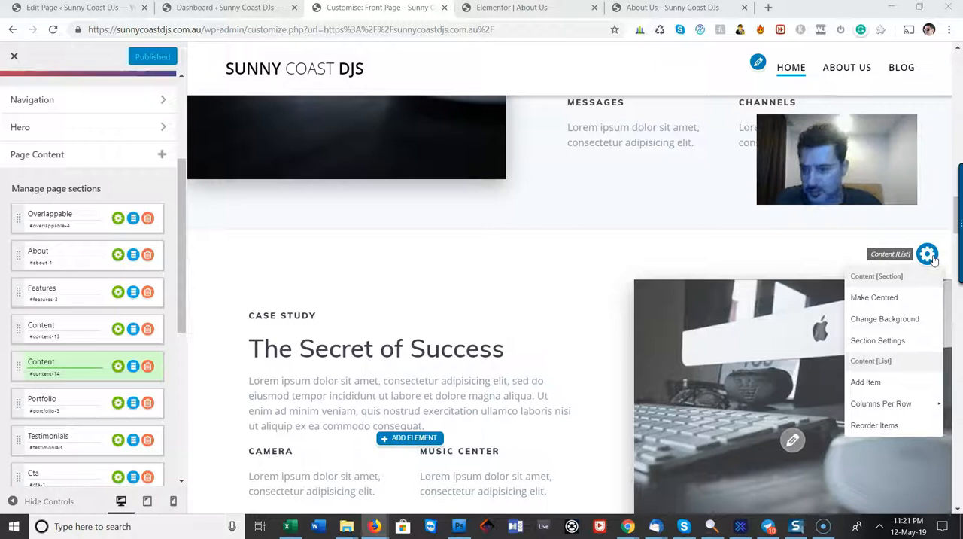
pyautogui.click(490, 296)
pyautogui.scroll(3, 488, 297)
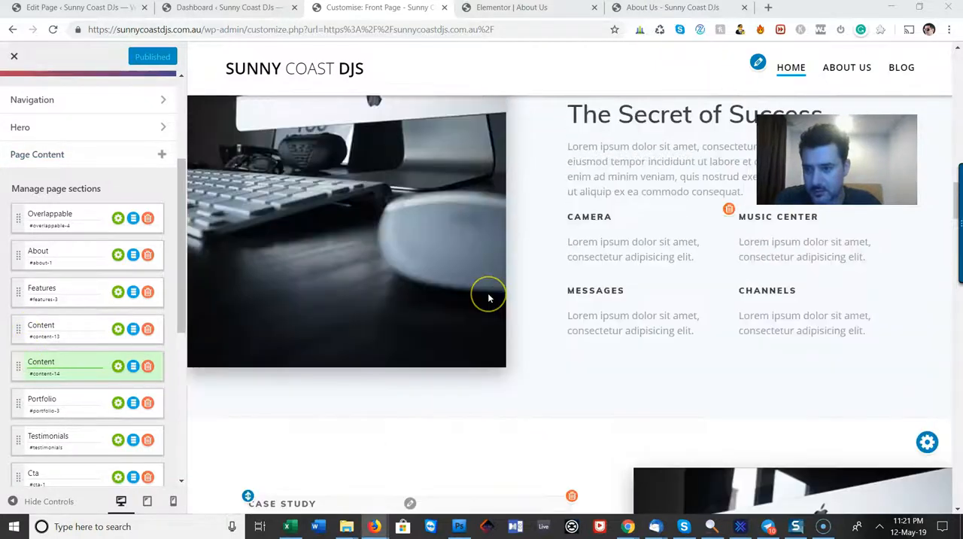
pyautogui.scroll(3, 488, 298)
pyautogui.click(927, 209)
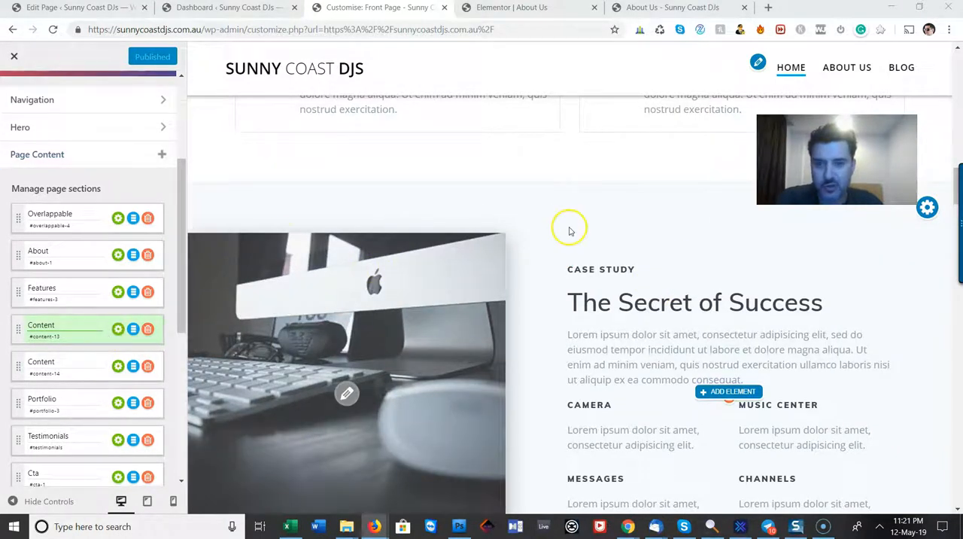
pyautogui.scroll(-6, 568, 230)
pyautogui.scroll(-3, 572, 232)
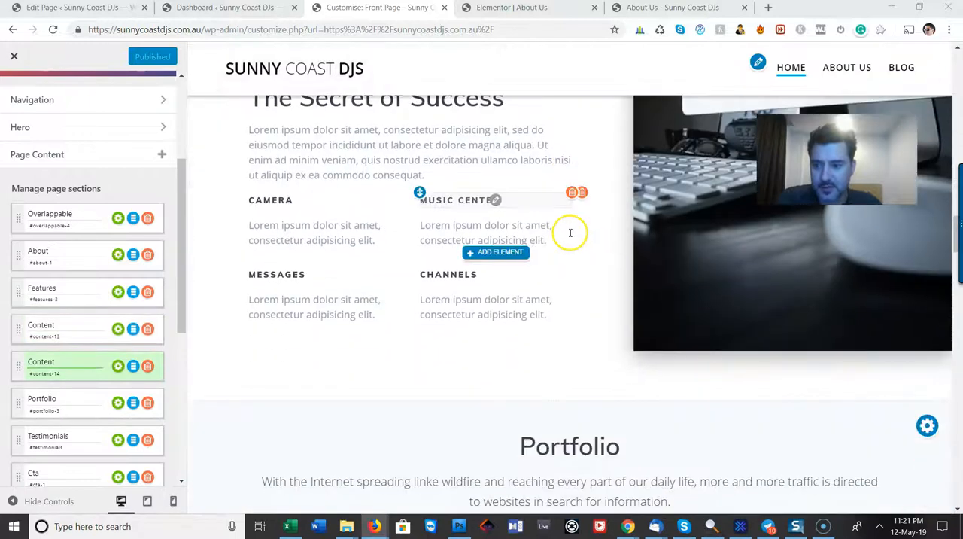
pyautogui.click(149, 367)
pyautogui.scroll(8, 565, 339)
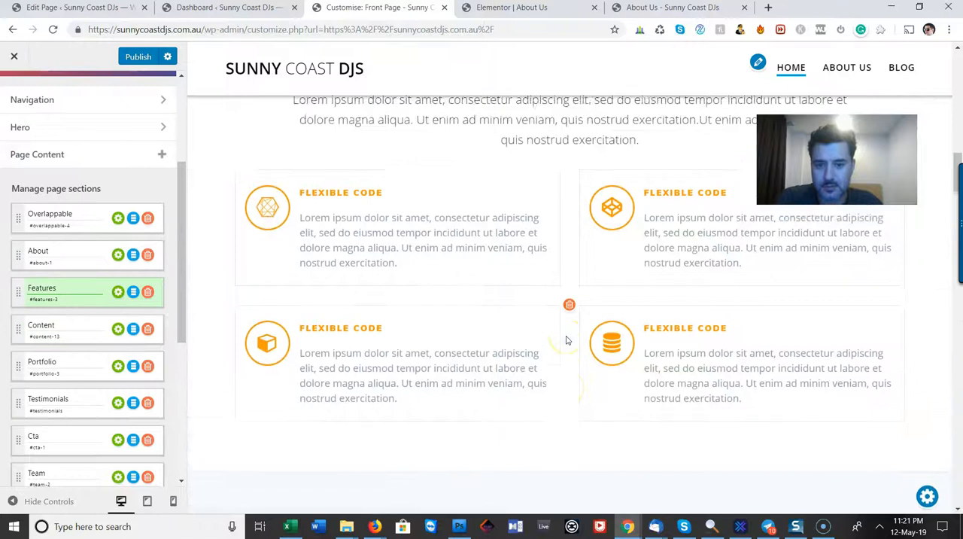
# Review the Portfolio section in the preview and delete it from the front page
pyautogui.scroll(-10, 566, 339)
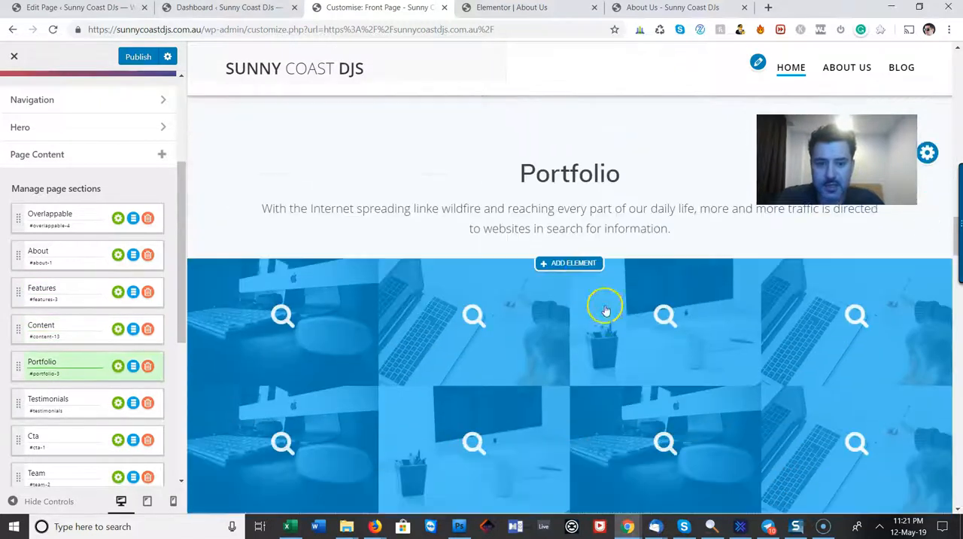
pyautogui.scroll(-1, 605, 310)
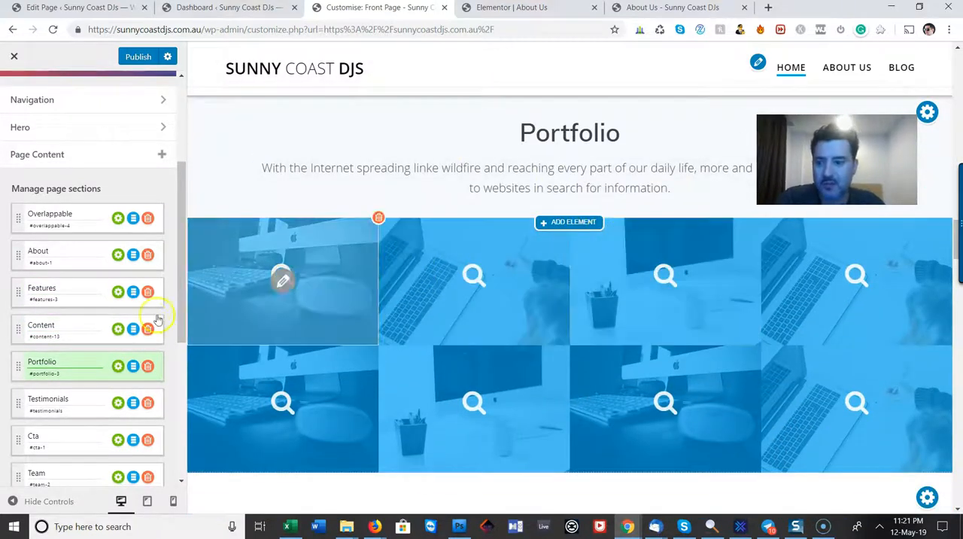
pyautogui.click(149, 366)
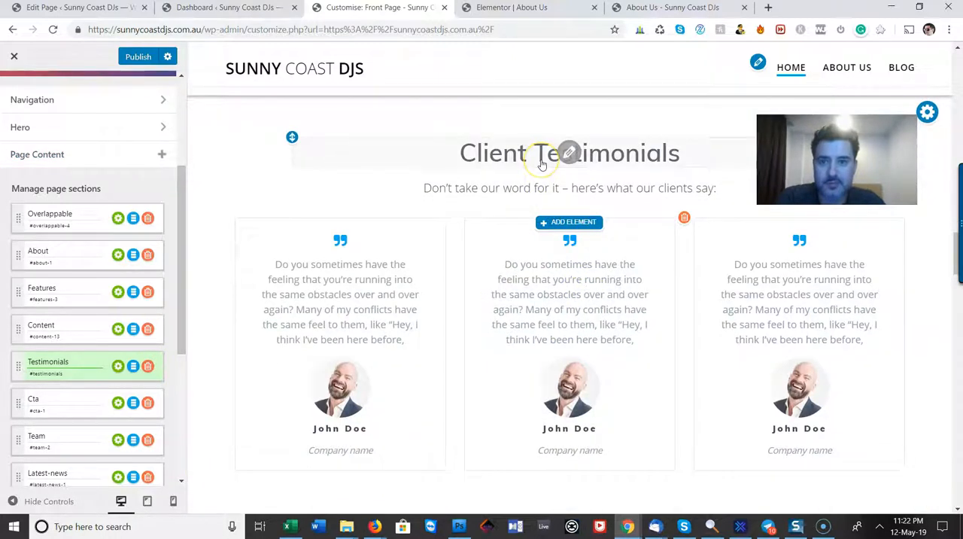
# Switch to the WordPress dashboard and look through the entries of its admin menu
pyautogui.click(230, 7)
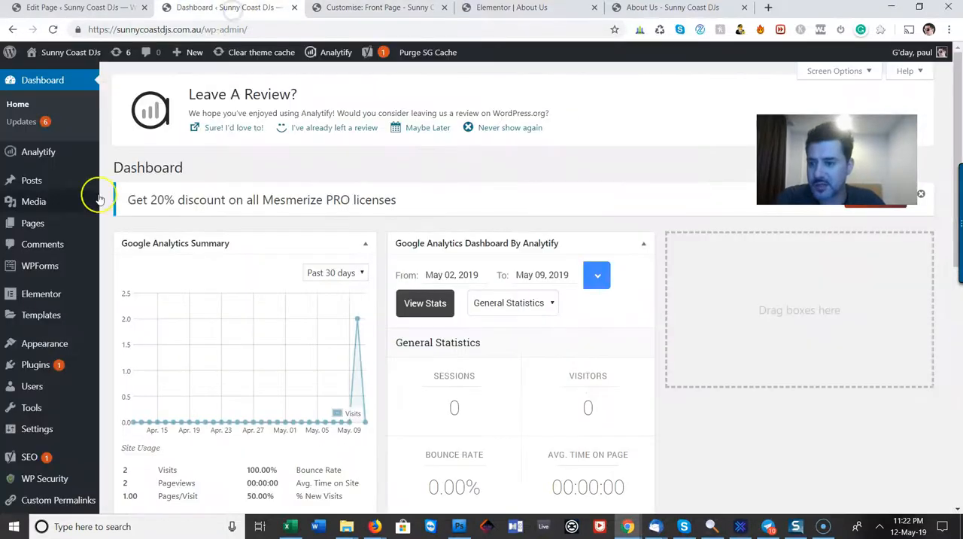
pyautogui.scroll(-3, 91, 300)
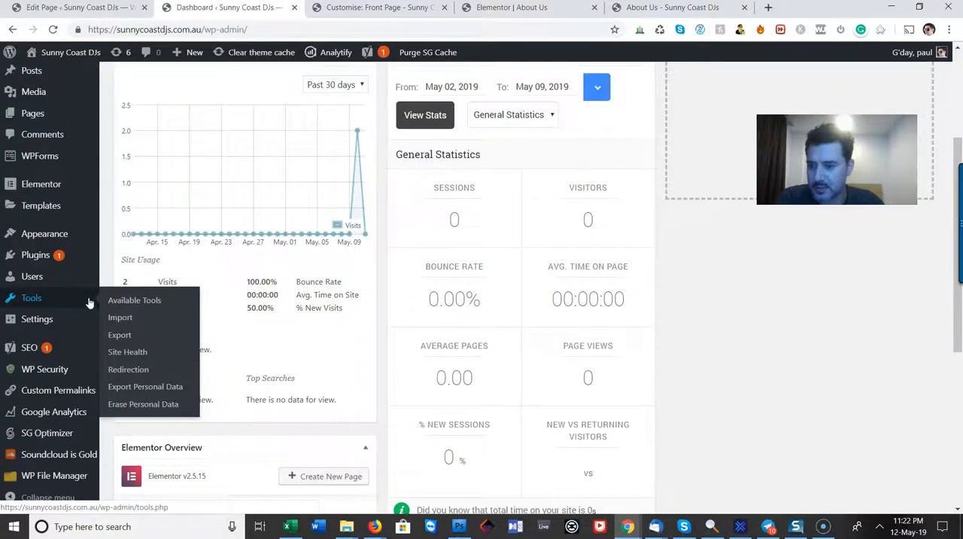
pyautogui.scroll(-2, 76, 324)
pyautogui.scroll(5, 65, 353)
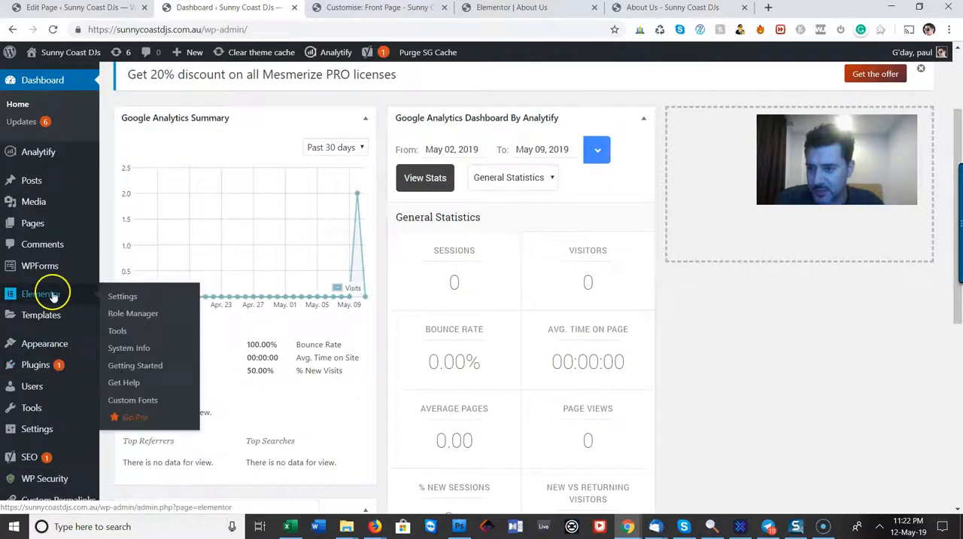
pyautogui.scroll(-2, 65, 301)
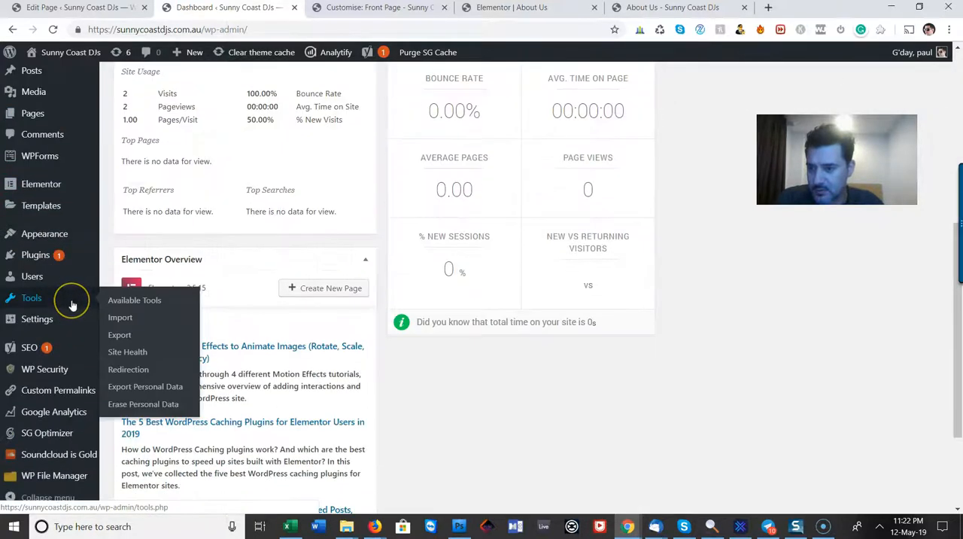
pyautogui.scroll(5, 72, 305)
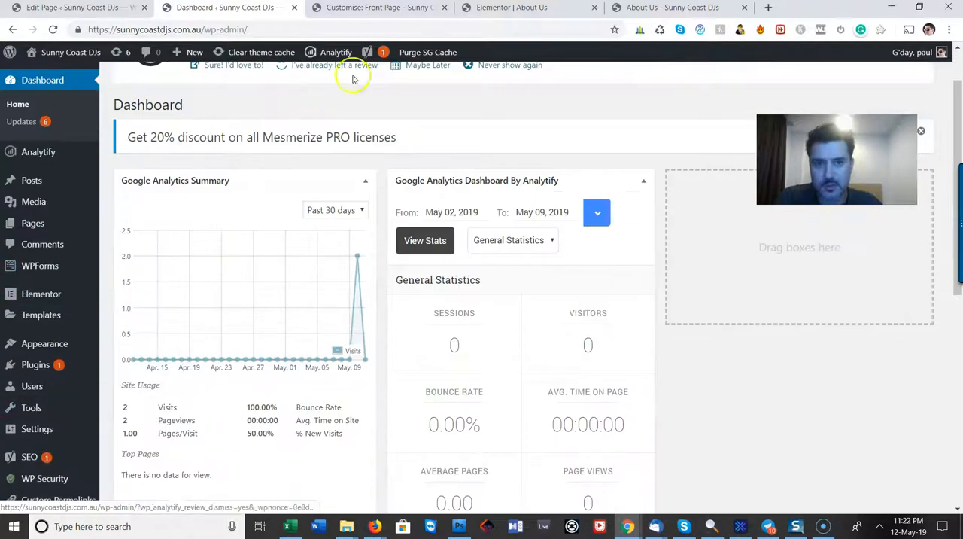
# Return to the front page customiser and open the middle client testimonial's quote text for editing
pyautogui.click(388, 9)
pyautogui.click(547, 296)
pyautogui.click(574, 303)
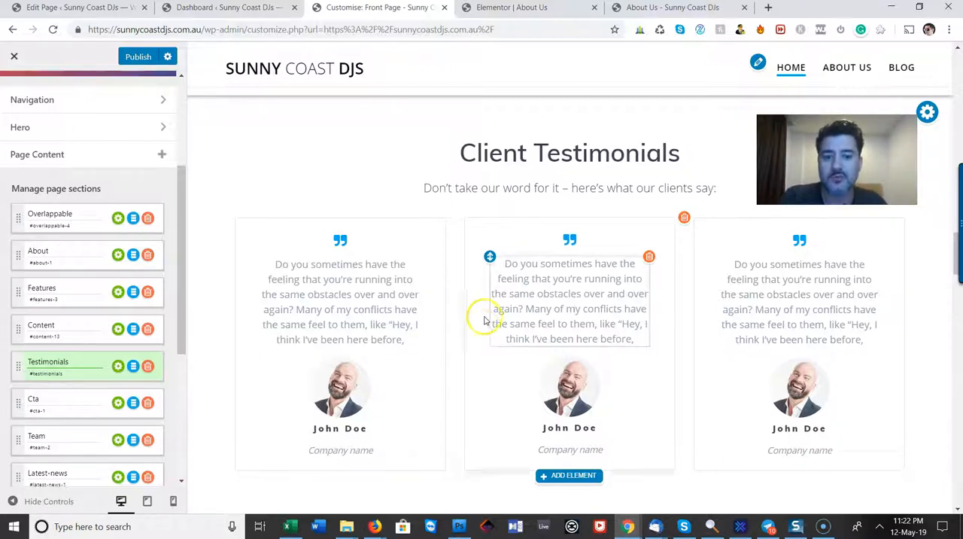
# Examine the Get a quote banner and the Our Team member cards below the testimonials
pyautogui.scroll(-3, 584, 290)
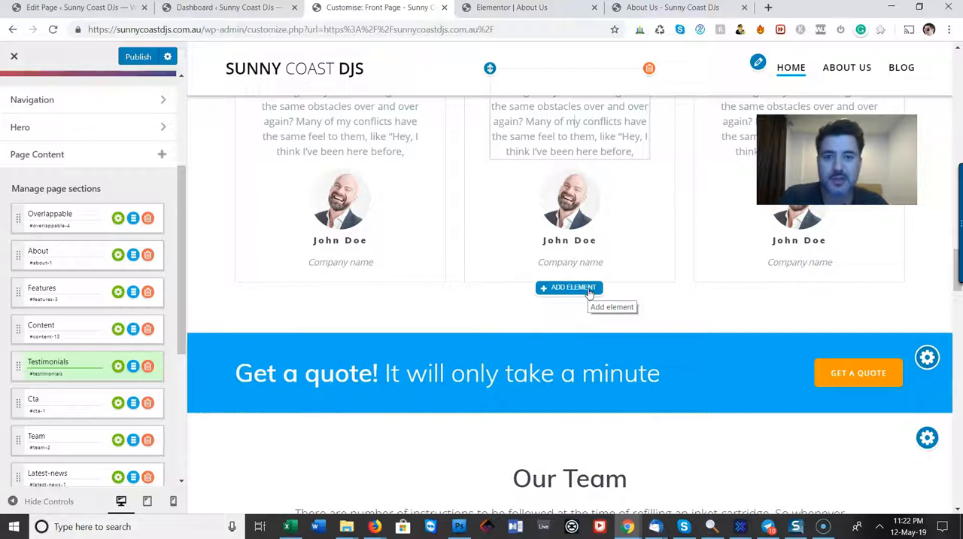
pyautogui.scroll(-2, 391, 346)
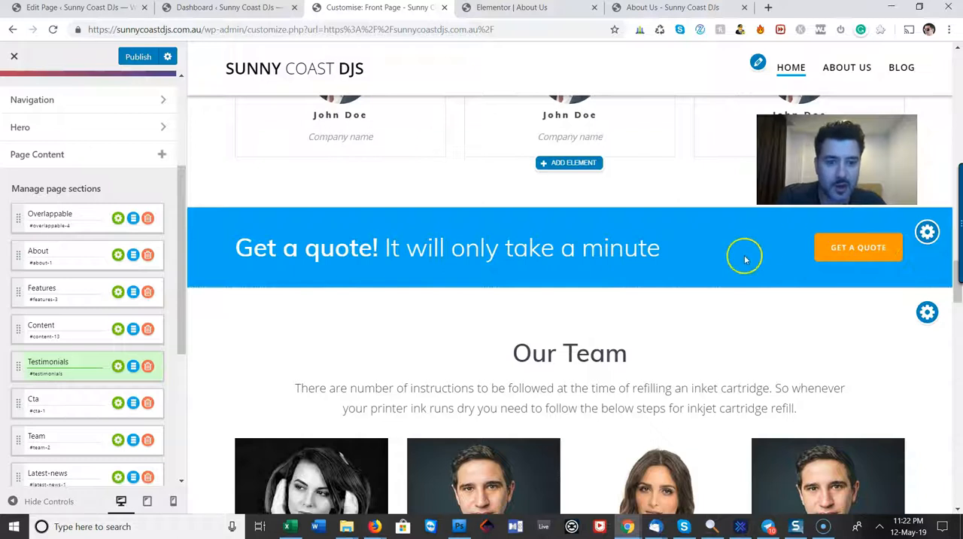
pyautogui.scroll(-2, 692, 252)
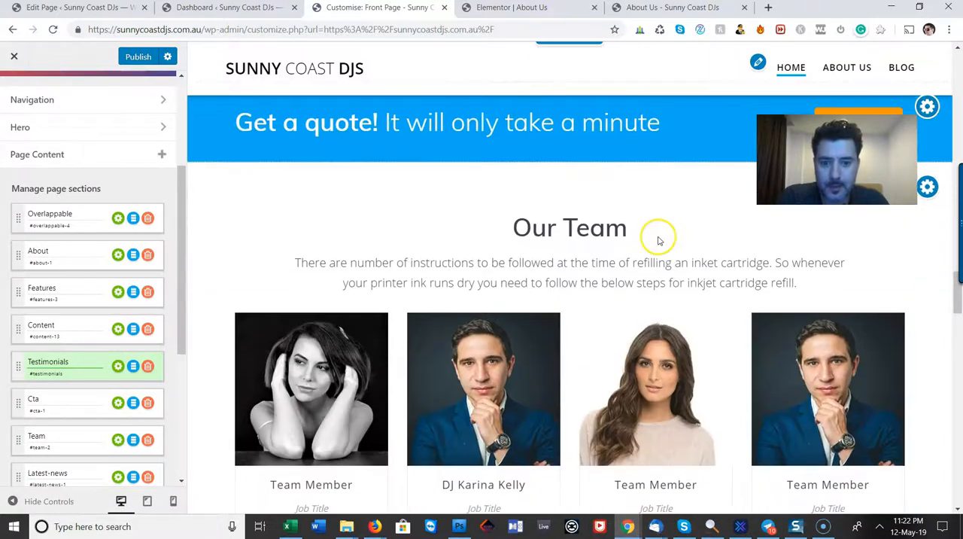
pyautogui.scroll(-2, 236, 323)
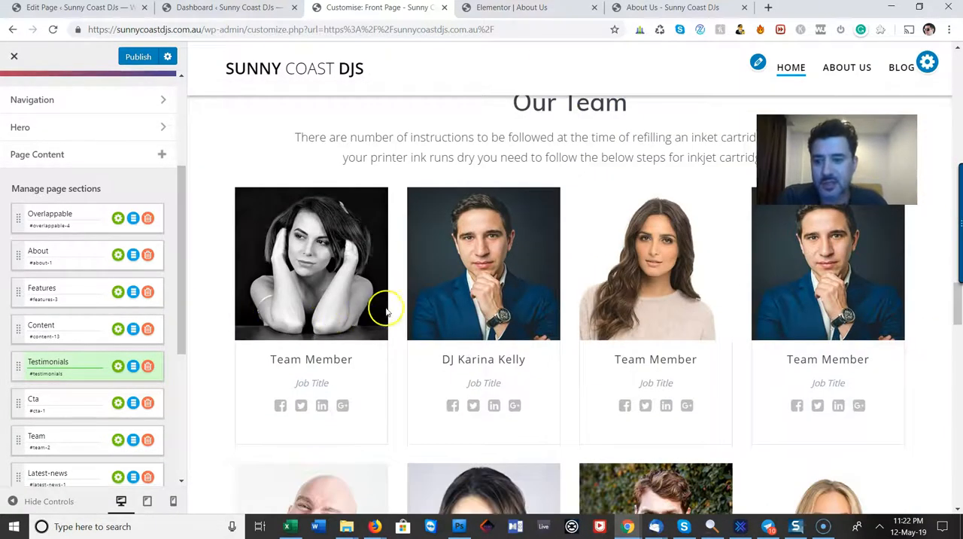
pyautogui.scroll(-1, 388, 308)
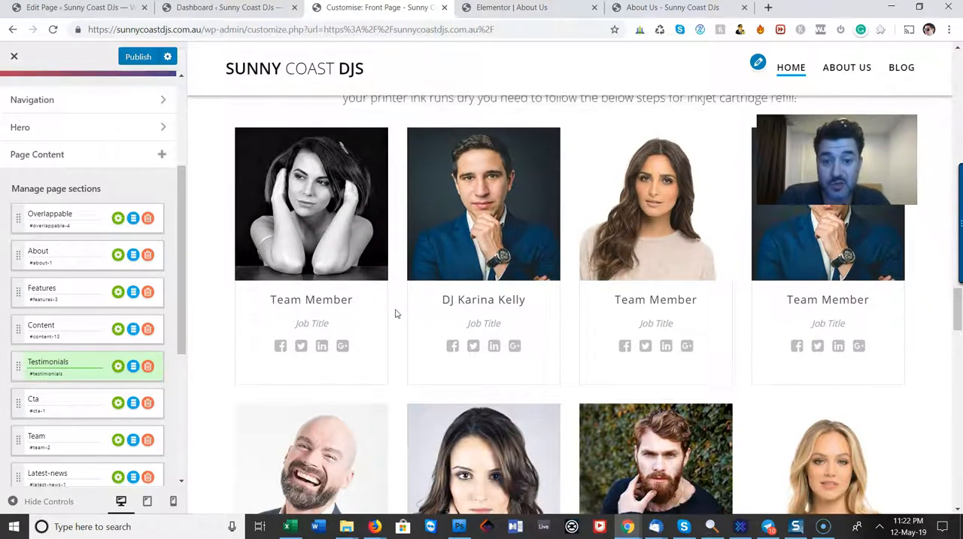
pyautogui.scroll(2, 397, 314)
pyautogui.scroll(1, 397, 314)
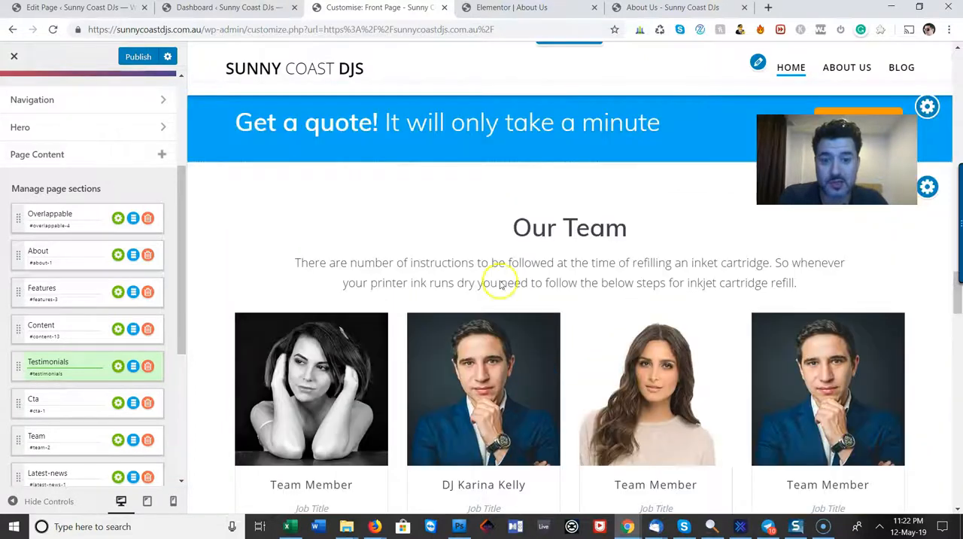
pyautogui.scroll(-2, 532, 358)
pyautogui.scroll(-6, 532, 361)
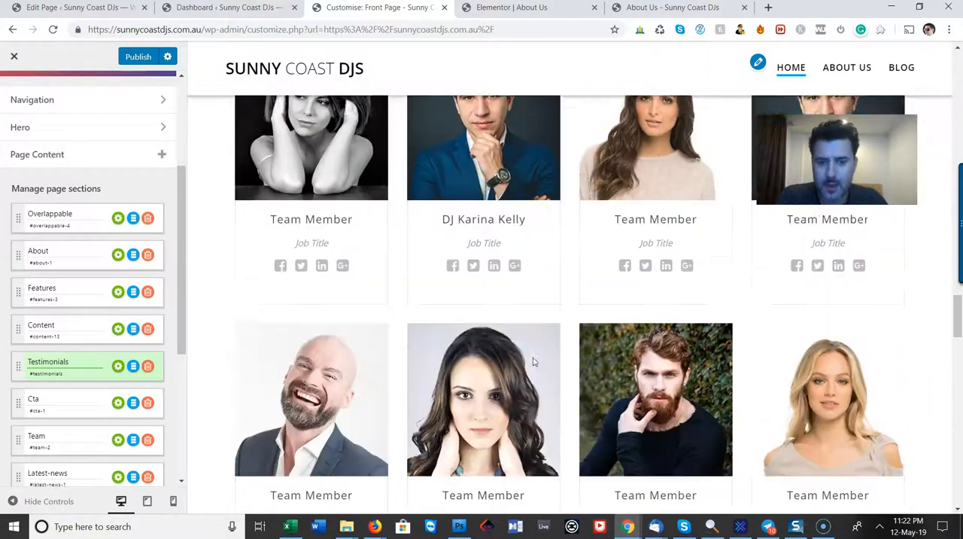
pyautogui.scroll(1, 522, 366)
pyautogui.scroll(4, 523, 366)
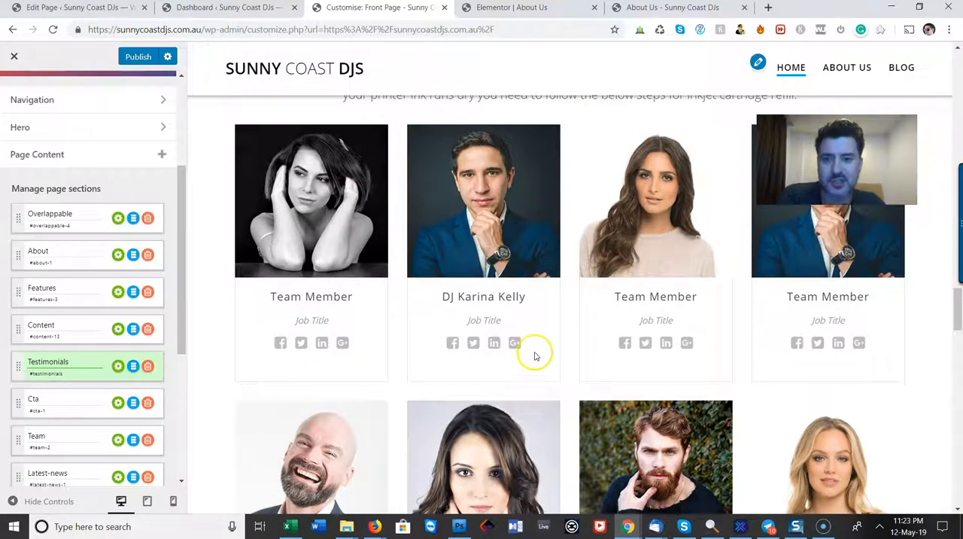
pyautogui.scroll(1, 528, 348)
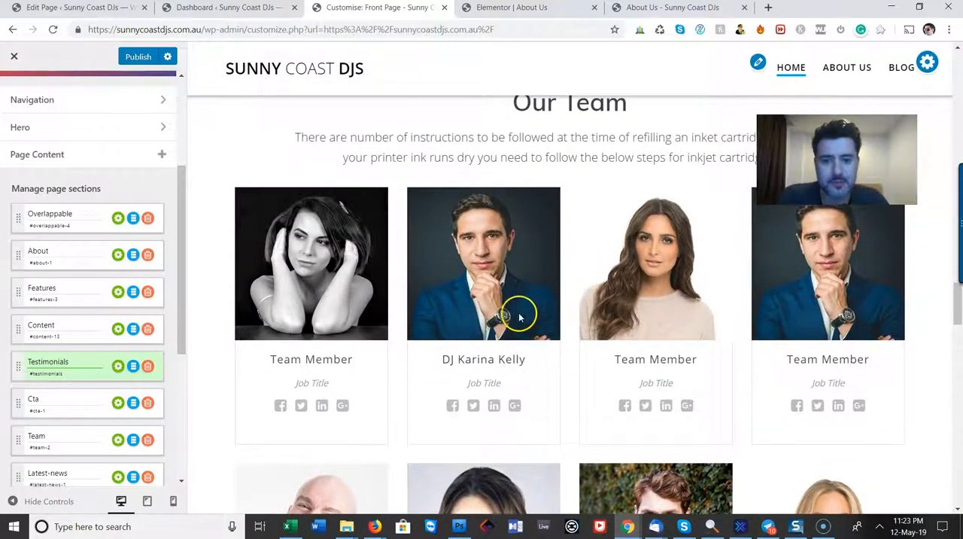
# Open the Testimonials section's settings, look through its background, alignment and item options, and close them
pyautogui.scroll(2, 791, 322)
pyautogui.scroll(-2, 591, 309)
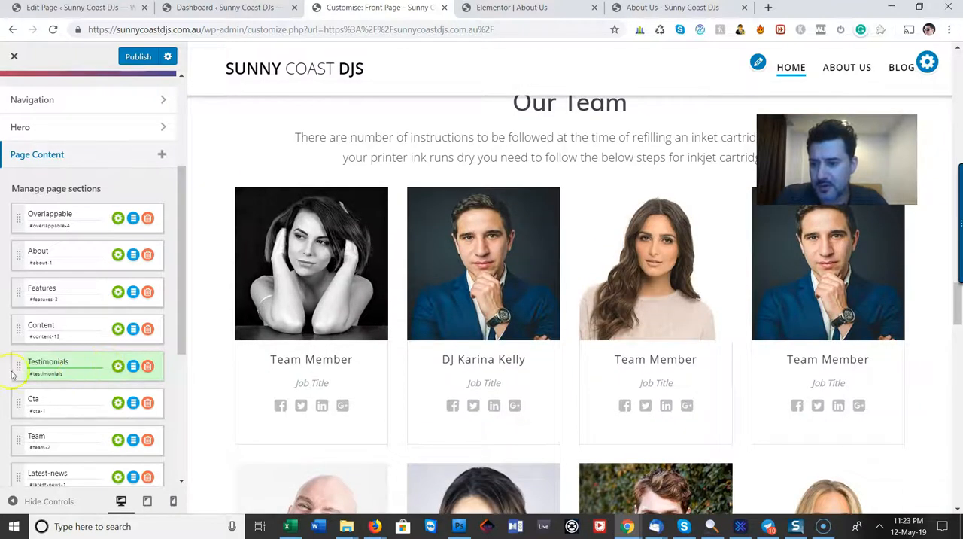
pyautogui.click(118, 366)
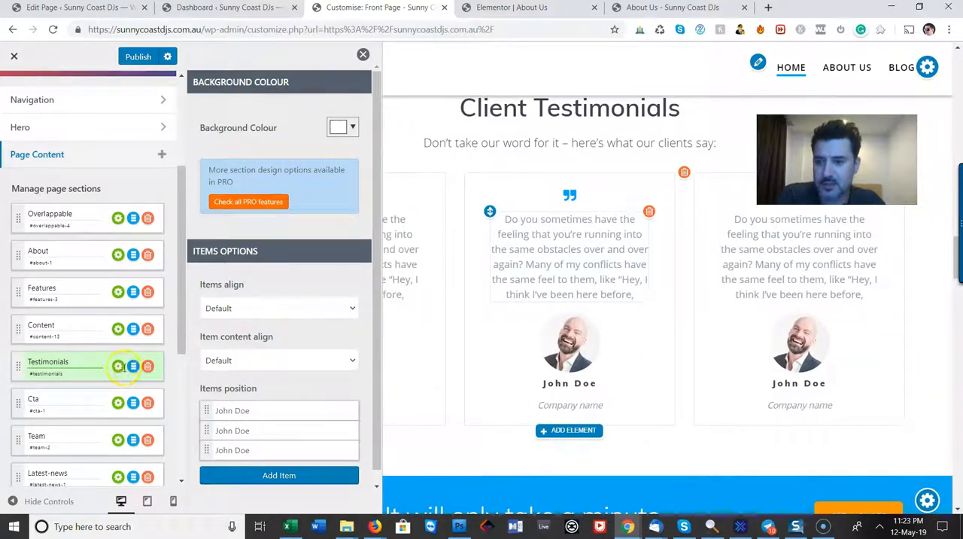
pyautogui.scroll(-1, 338, 390)
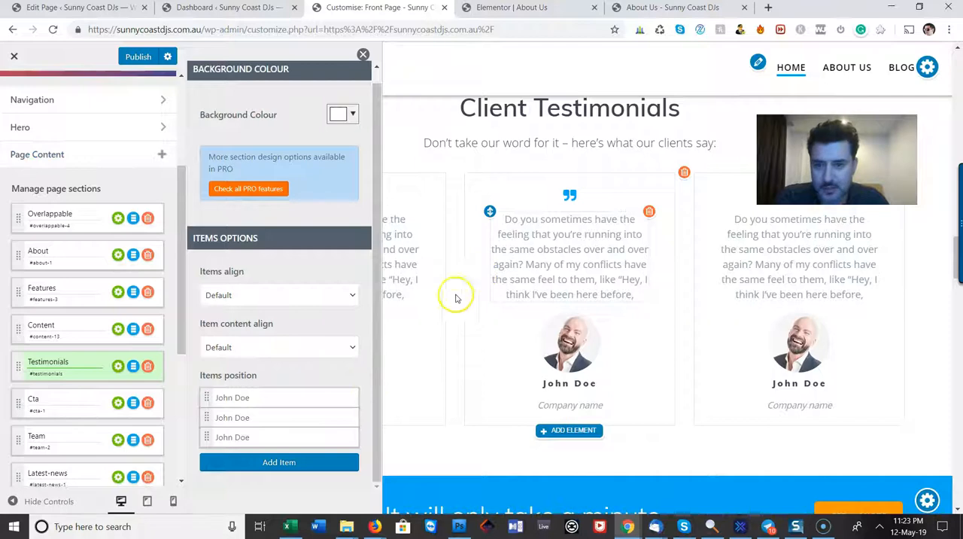
pyautogui.click(88, 331)
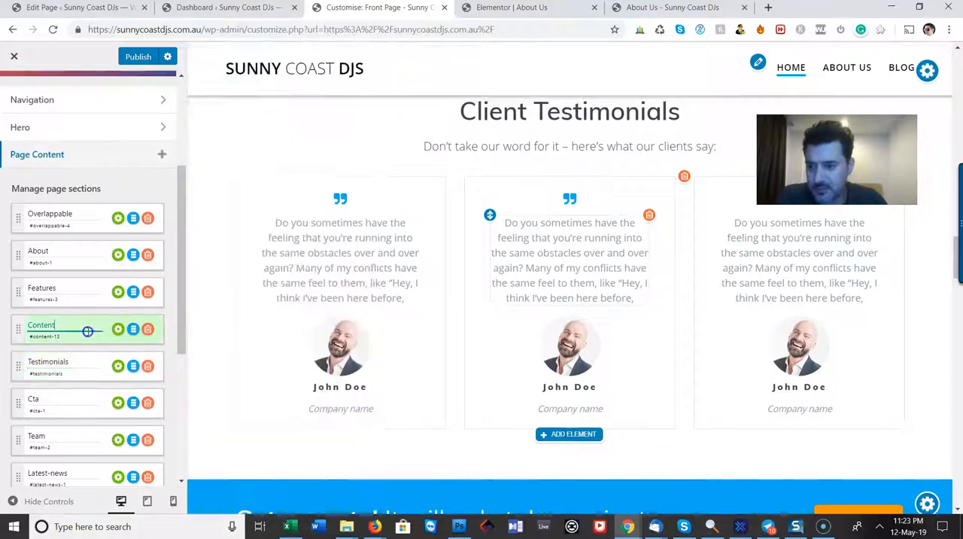
# Go to the Team section, open its settings and examine the list of item positions
pyautogui.click(70, 435)
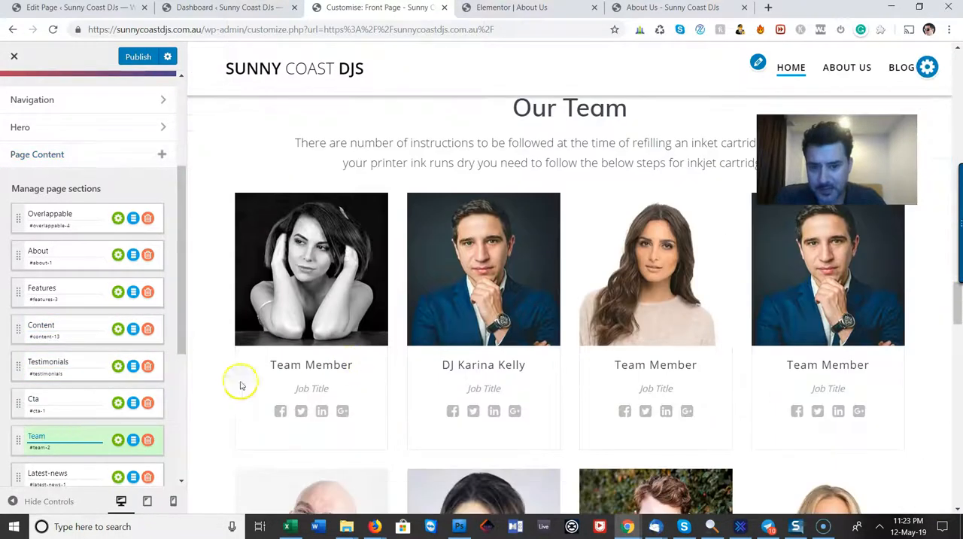
pyautogui.click(118, 440)
pyautogui.scroll(-2, 260, 388)
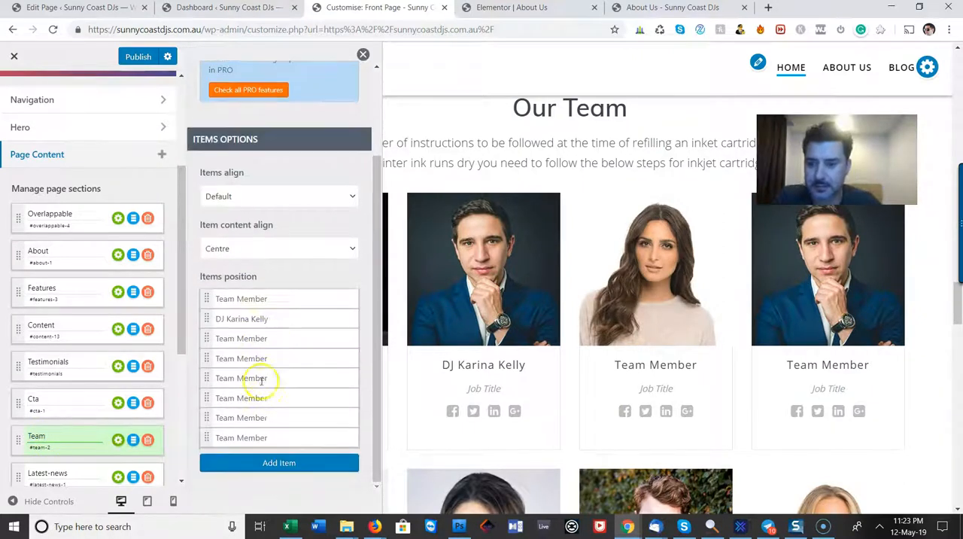
pyautogui.rightClick(209, 299)
pyautogui.moveTo(236, 298); pyautogui.dragTo(238, 284)
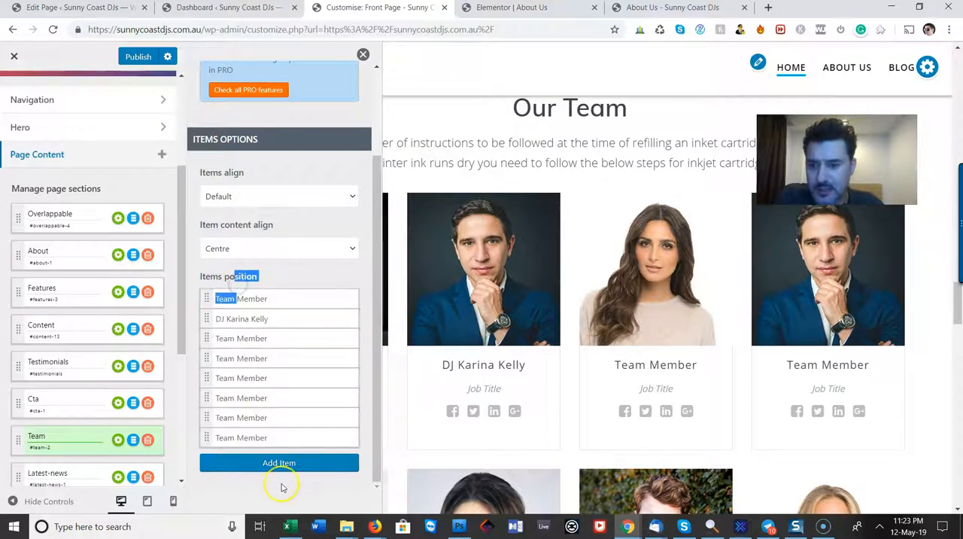
pyautogui.tripleClick(339, 311)
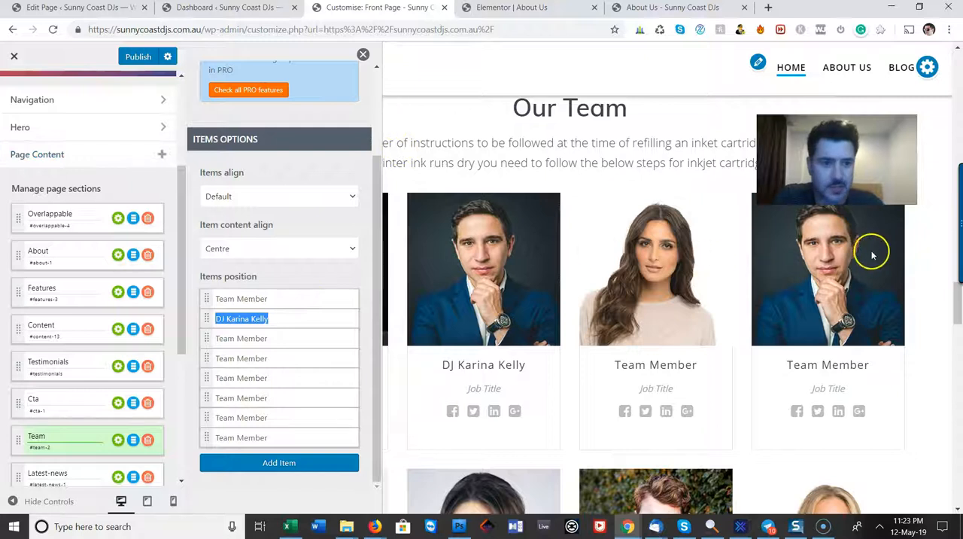
# Delete the third to seventh team member cards from the Our Team section, keeping the first two and the last
pyautogui.click(673, 229)
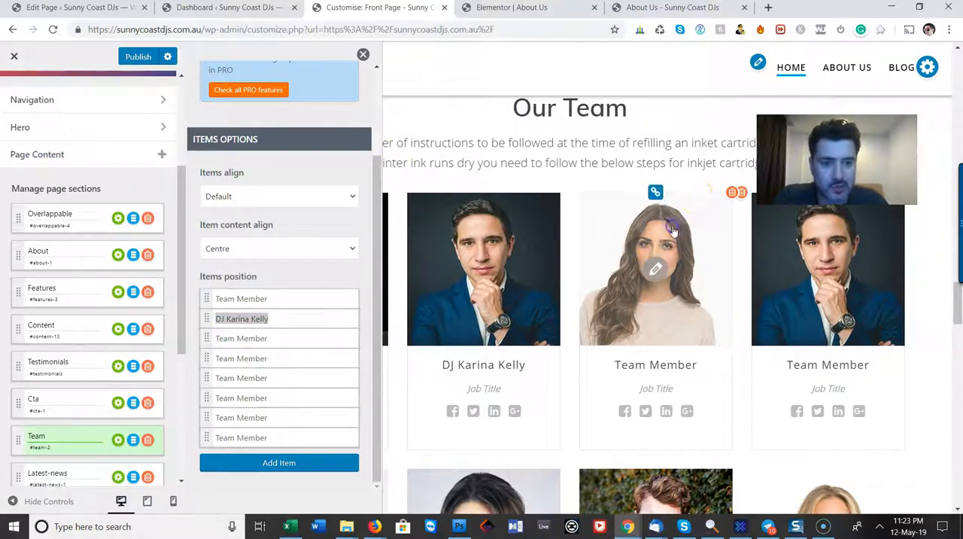
pyautogui.click(732, 193)
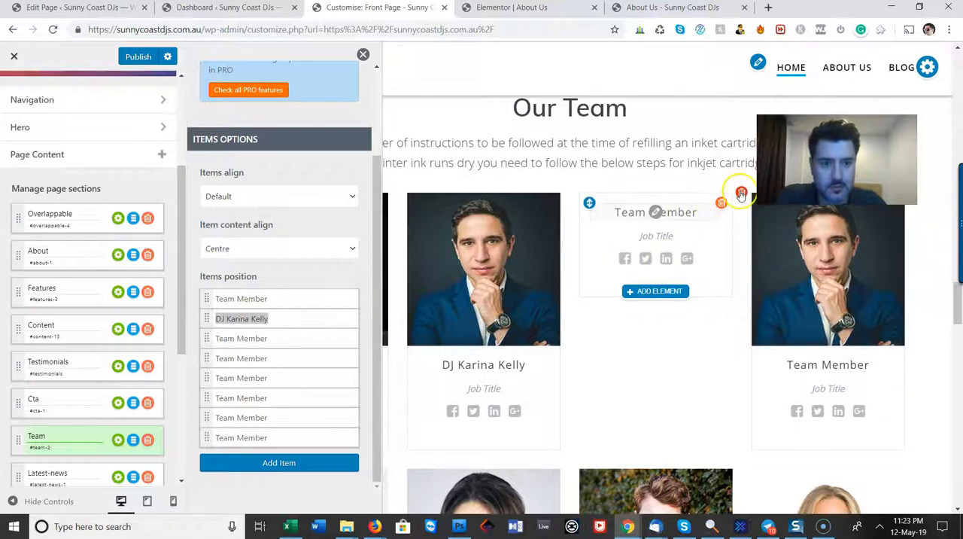
pyautogui.click(720, 203)
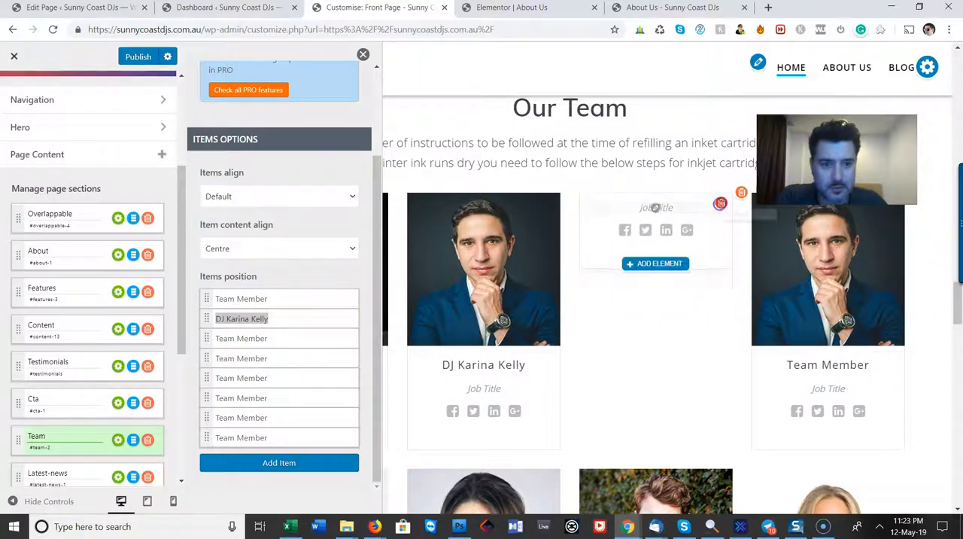
pyautogui.click(720, 203)
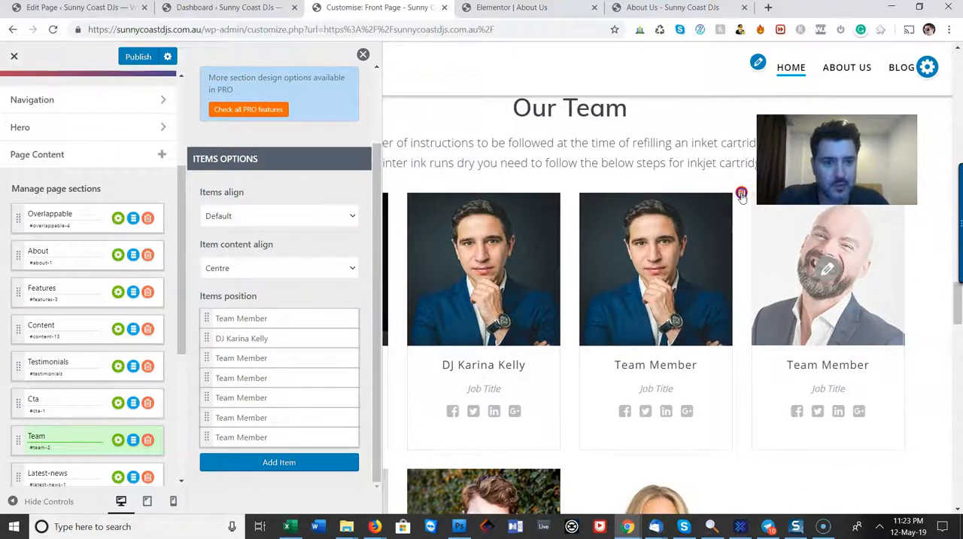
pyautogui.click(742, 195)
pyautogui.click(742, 195)
pyautogui.click(742, 194)
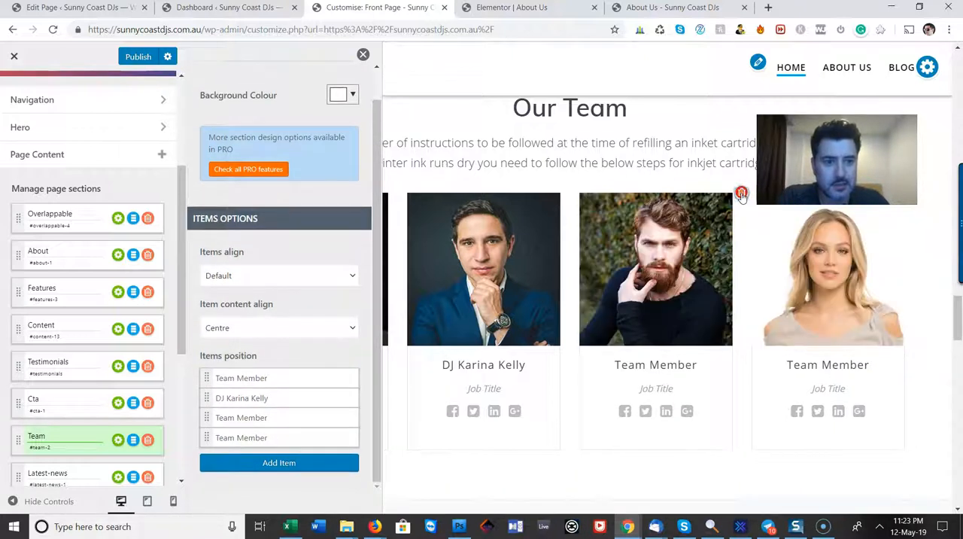
pyautogui.click(742, 194)
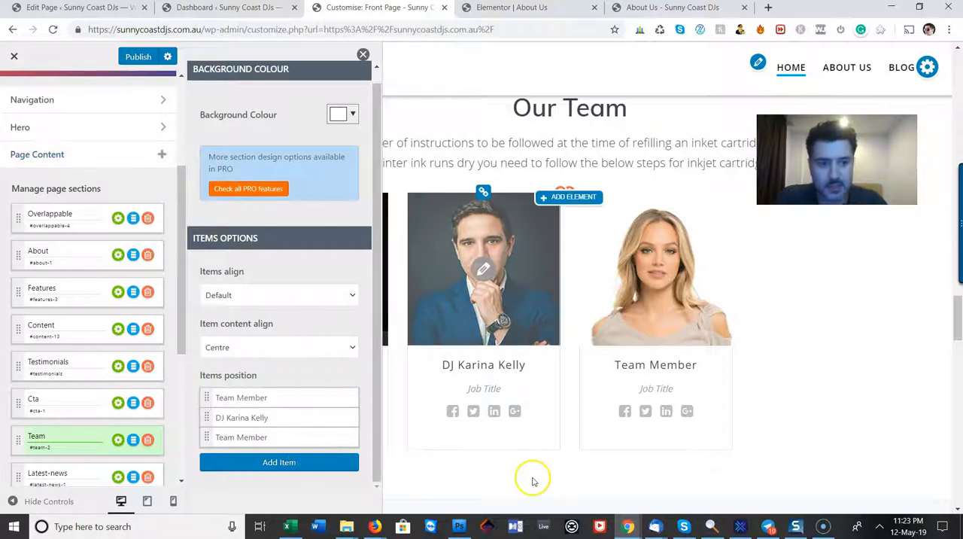
# Close the Team section's settings and delete the first Team Member card, the one with the black-and-white photo
pyautogui.scroll(-3, 530, 480)
pyautogui.scroll(3, 532, 480)
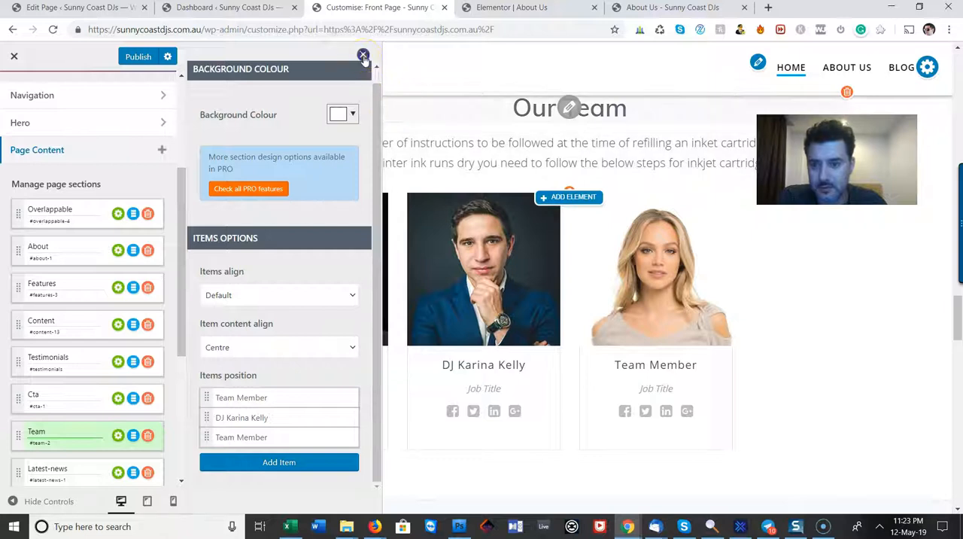
pyautogui.click(362, 56)
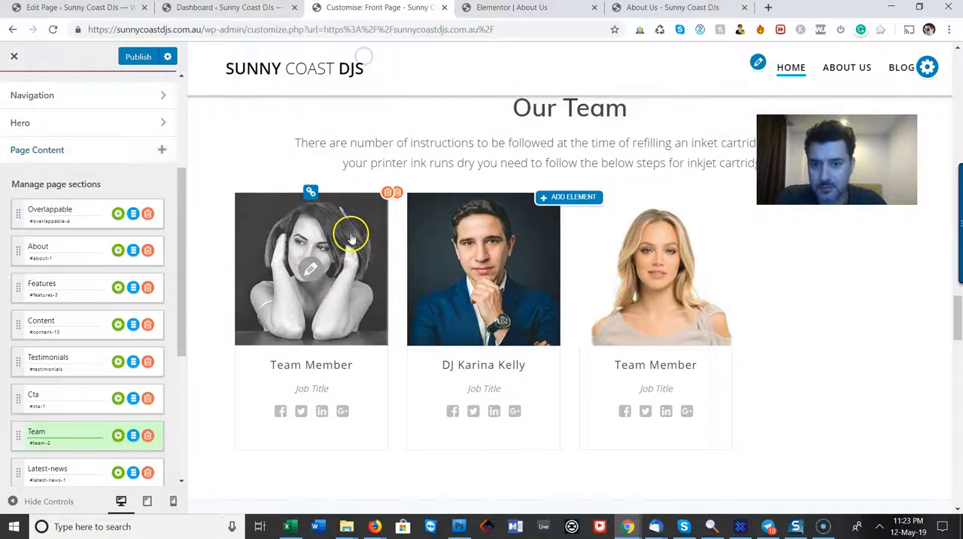
pyautogui.click(389, 194)
pyautogui.click(389, 192)
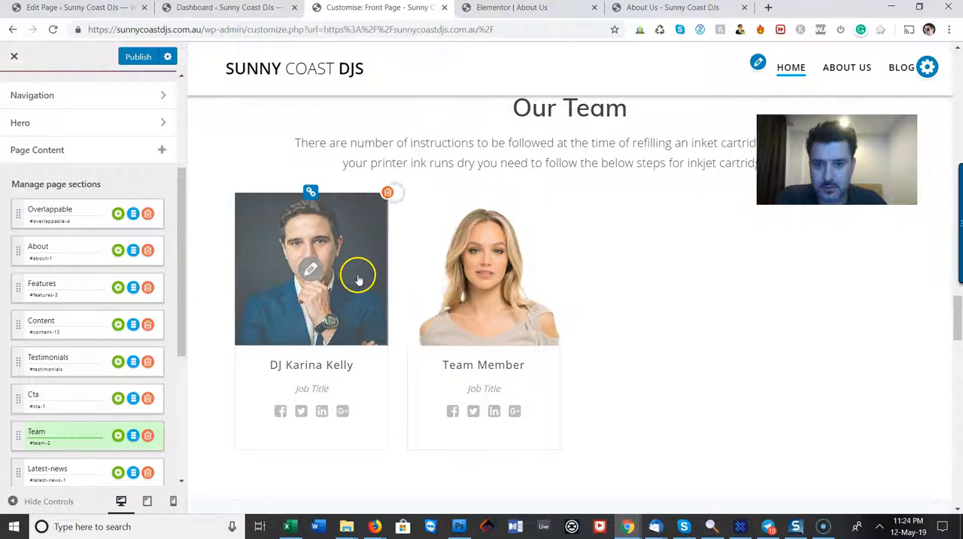
# Set the Team section's items alignment to Centre and close its settings
pyautogui.click(118, 436)
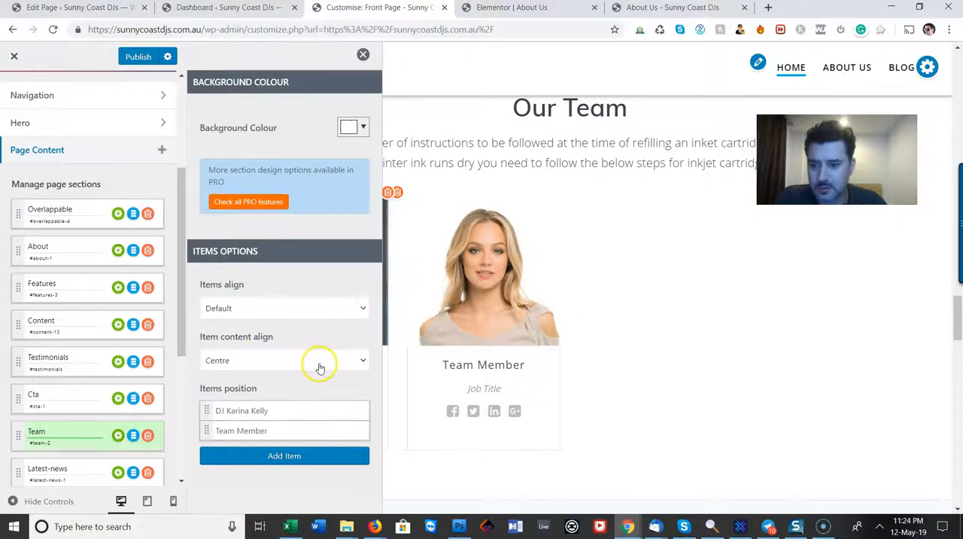
pyautogui.click(323, 308)
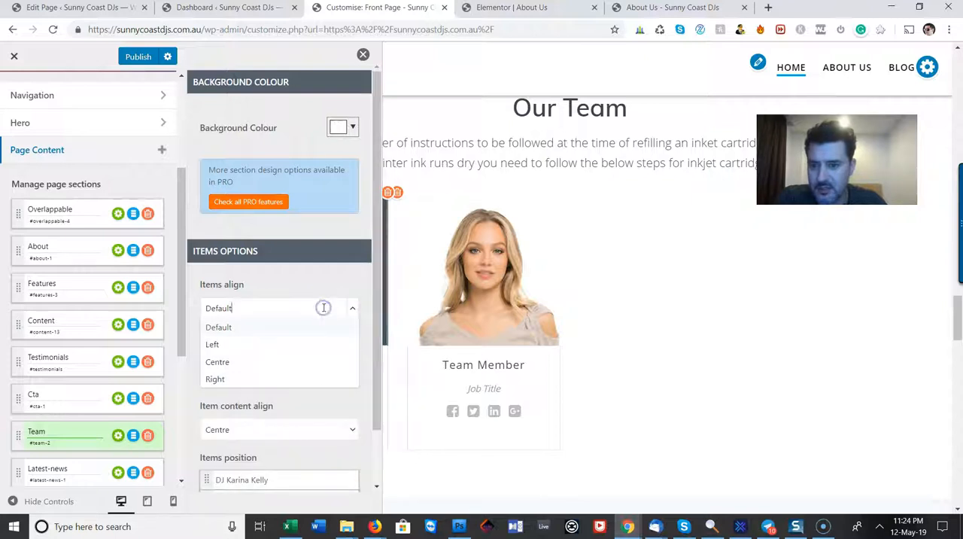
pyautogui.click(229, 361)
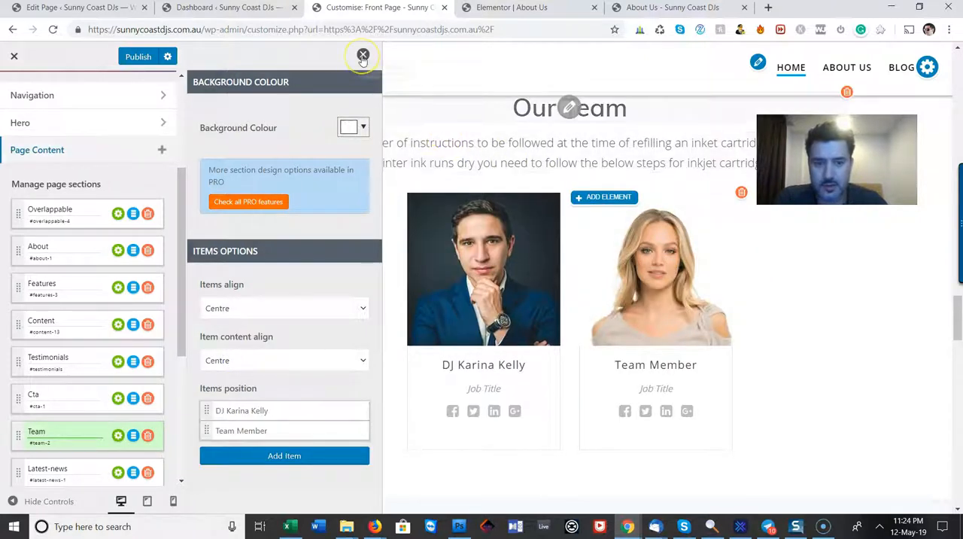
pyautogui.click(363, 57)
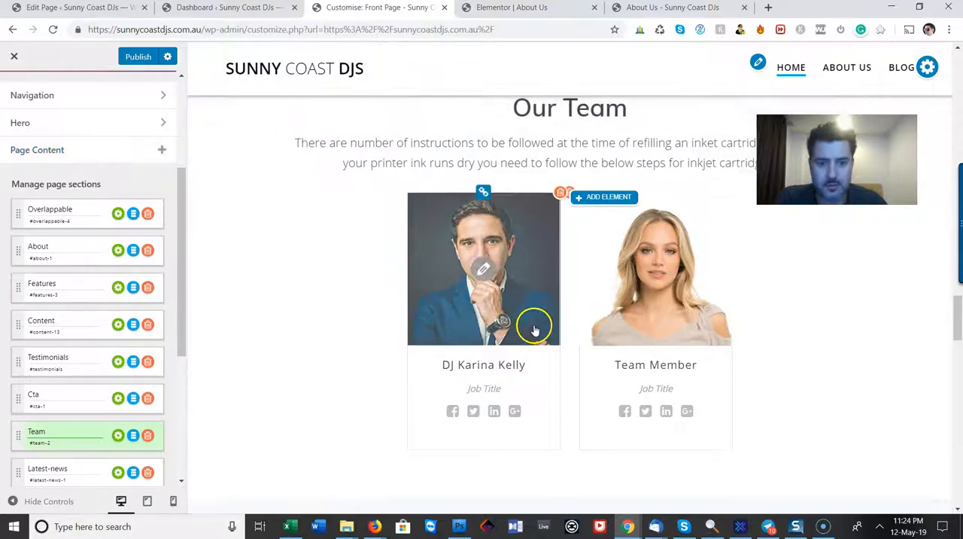
# Replace the first team card's photo with the Pioneer DJ picture from the media library, cropped to a square around the DJ
pyautogui.click(483, 270)
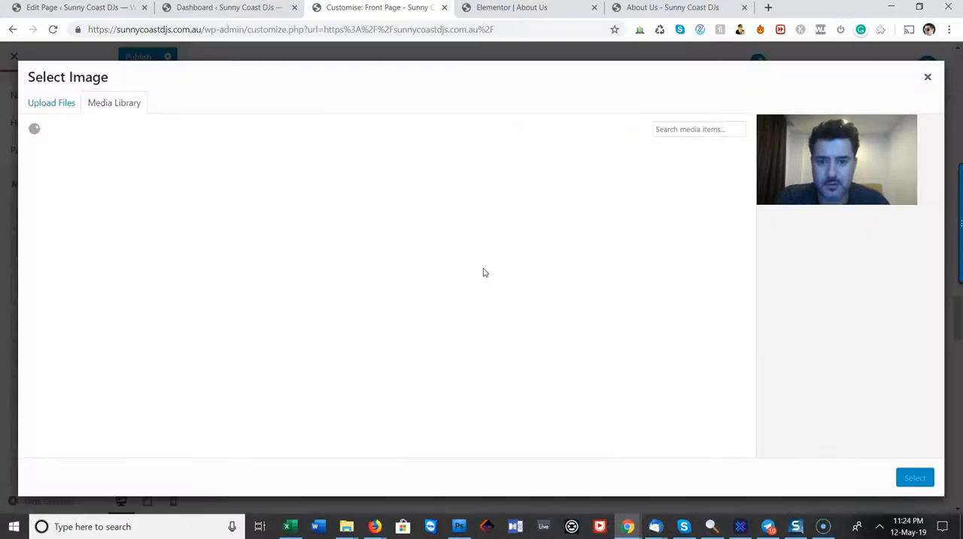
pyautogui.click(63, 190)
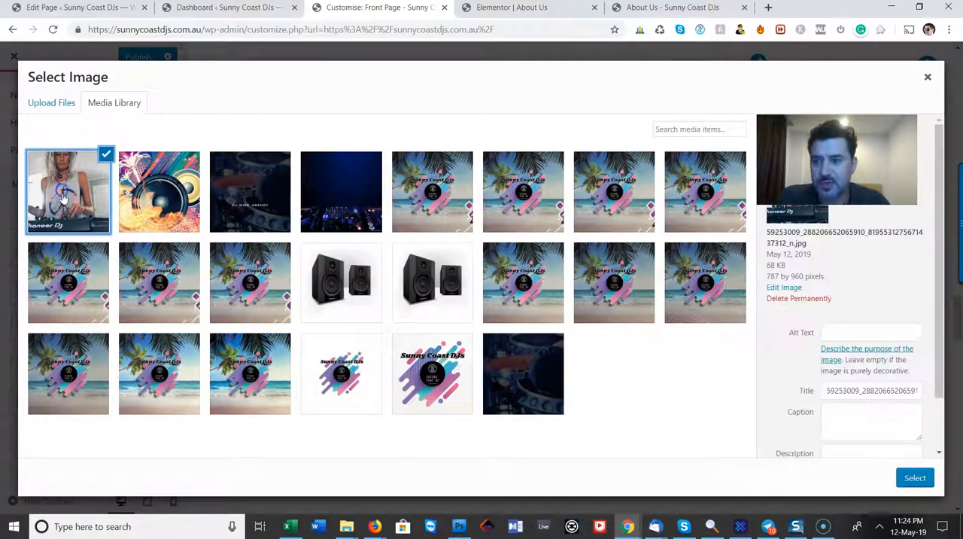
pyautogui.click(914, 478)
pyautogui.moveTo(528, 217)
pyautogui.mouseDown()
pyautogui.moveTo(535, 153)
pyautogui.moveTo(543, 209)
pyautogui.mouseUp()
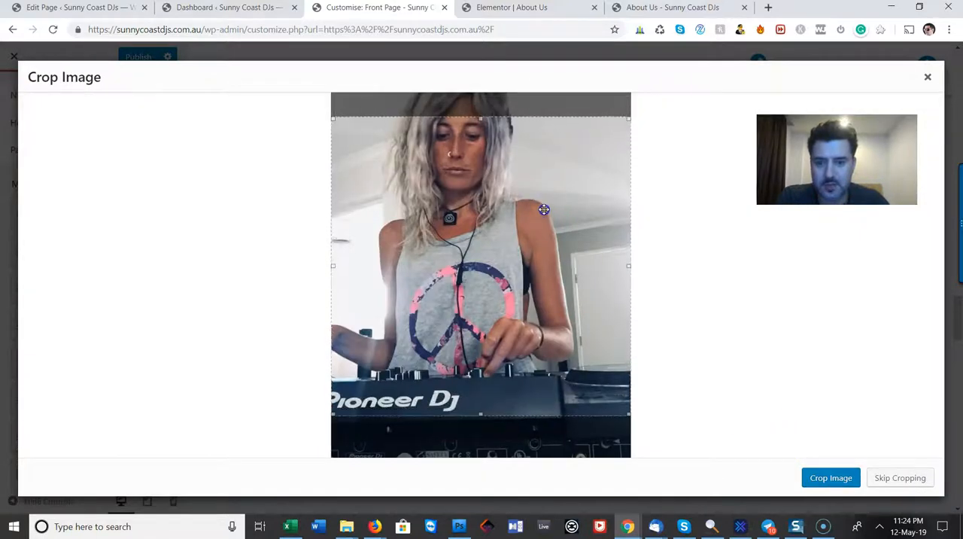
pyautogui.click(829, 477)
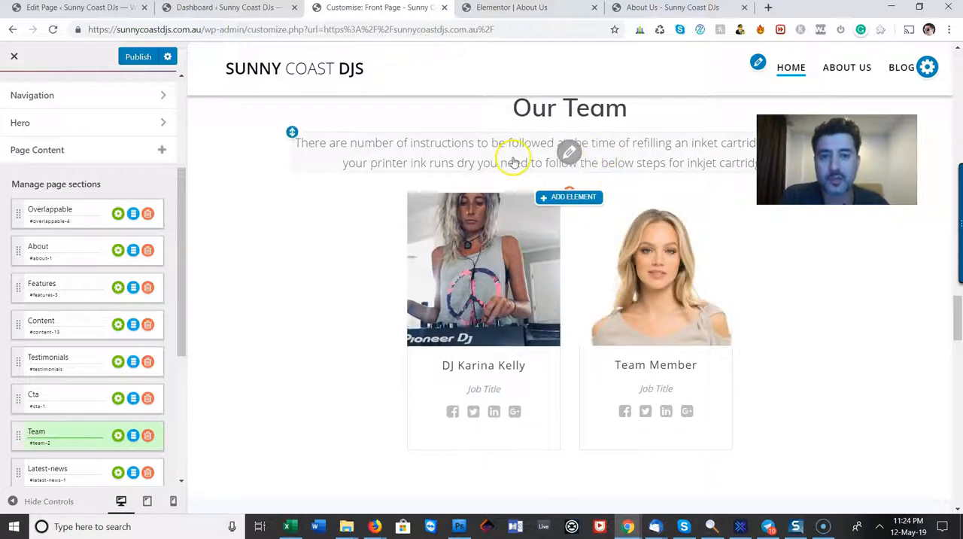
# Open the first team card's social icons, review their link, target and visibility options, and close them without applying changes
pyautogui.scroll(-5, 518, 161)
pyautogui.scroll(-1, 518, 161)
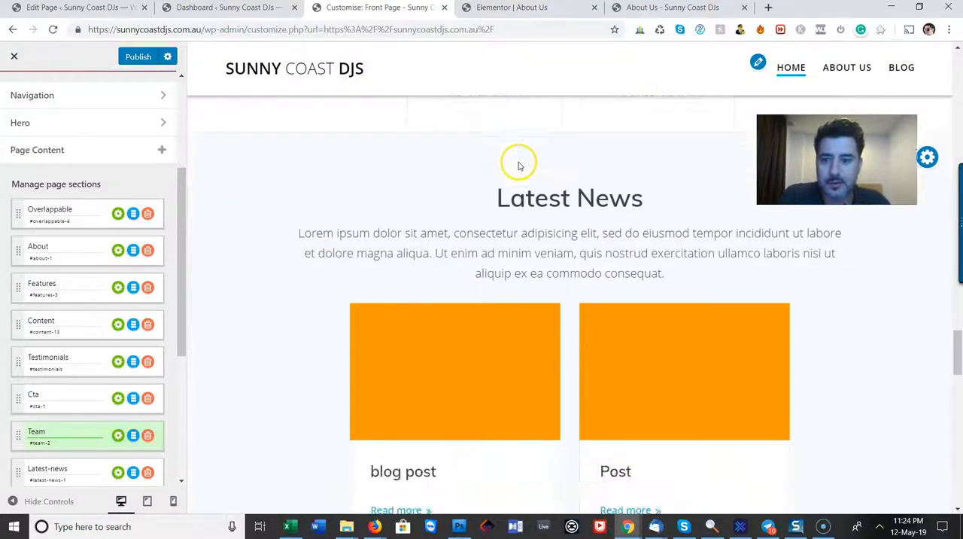
pyautogui.scroll(2, 517, 166)
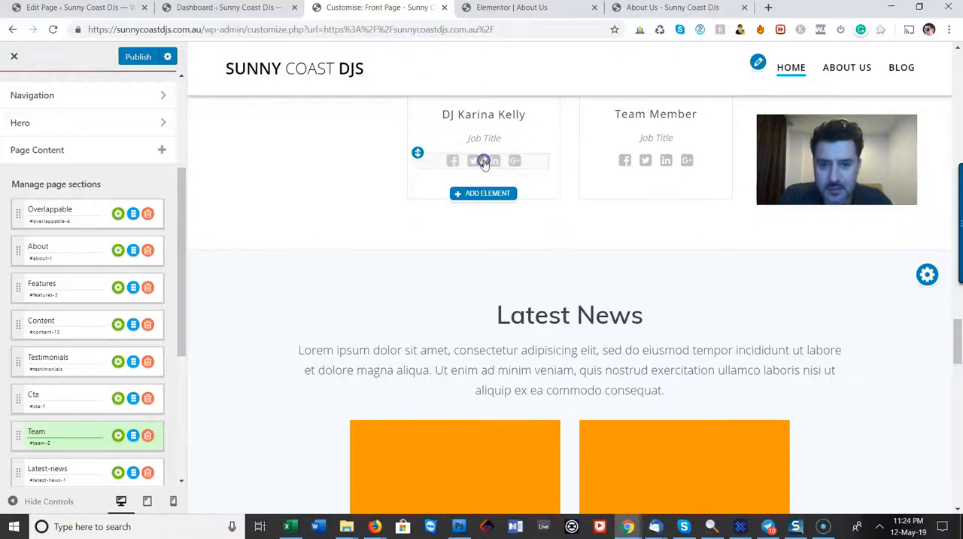
pyautogui.click(484, 161)
pyautogui.click(483, 160)
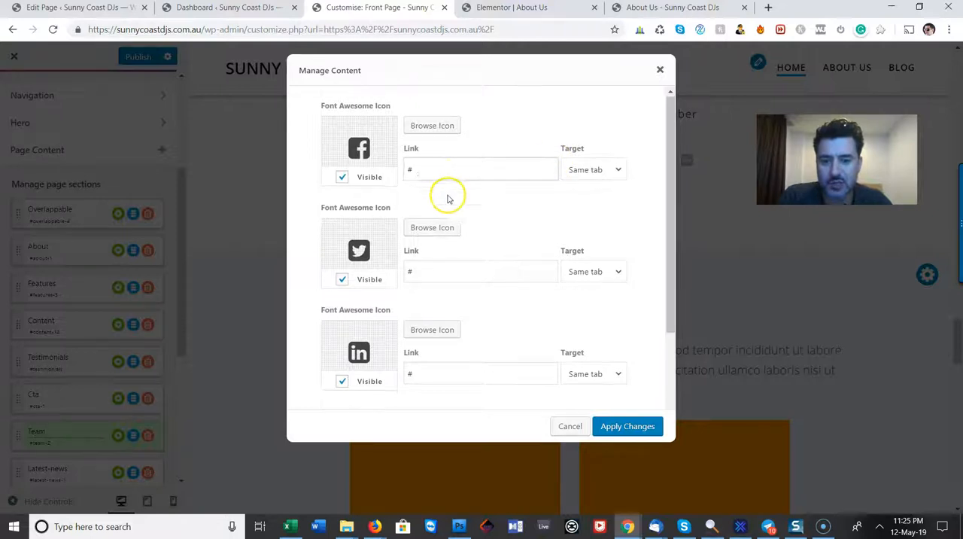
pyautogui.scroll(-2, 447, 203)
pyautogui.scroll(2, 446, 223)
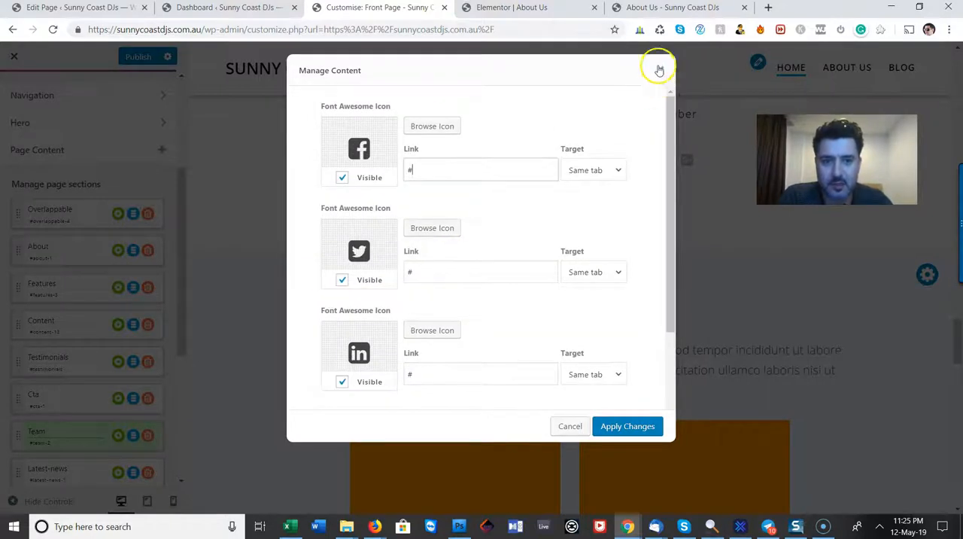
pyautogui.click(659, 70)
# Change the Latest News section's heading to "Latest Blog Post"
pyautogui.scroll(-3, 604, 248)
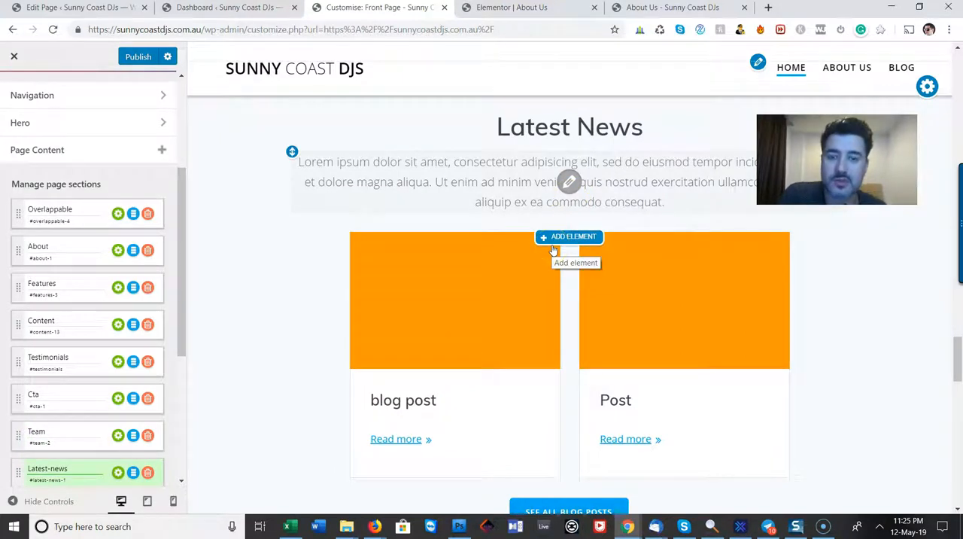
pyautogui.click(570, 128)
pyautogui.moveTo(579, 128); pyautogui.dragTo(710, 128)
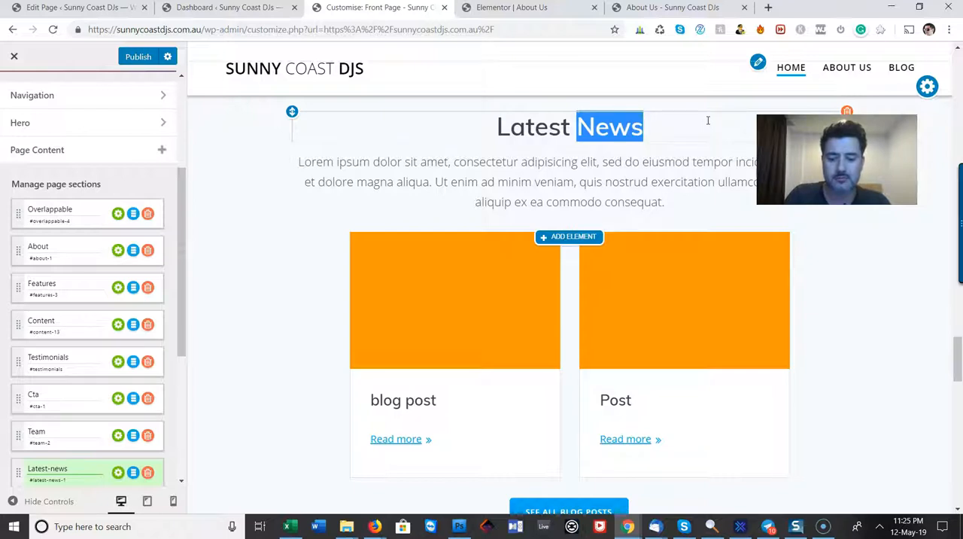
pyautogui.write('Blog Post')
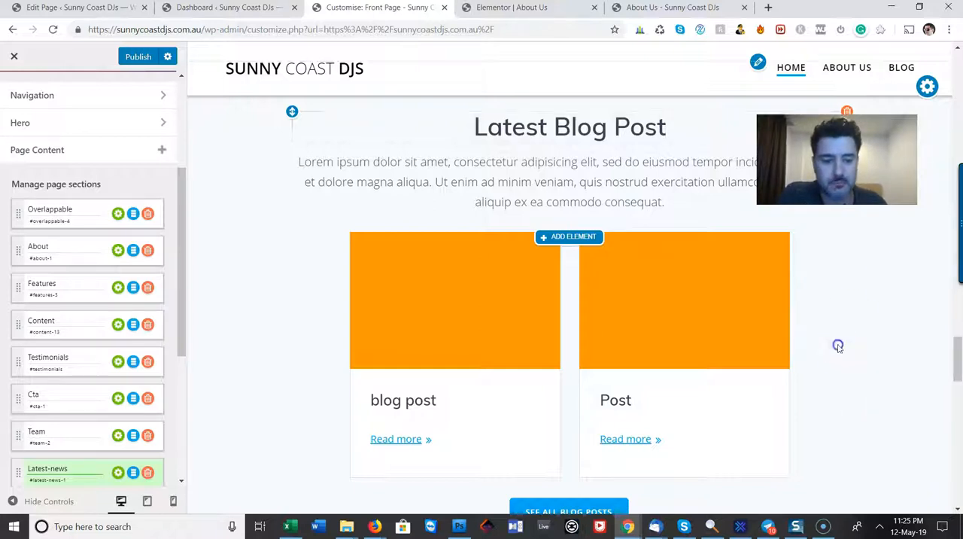
# Review the Contact us section's enquiry form down to the page footer and open the Footer Settings
pyautogui.scroll(-4, 838, 339)
pyautogui.scroll(-10, 684, 386)
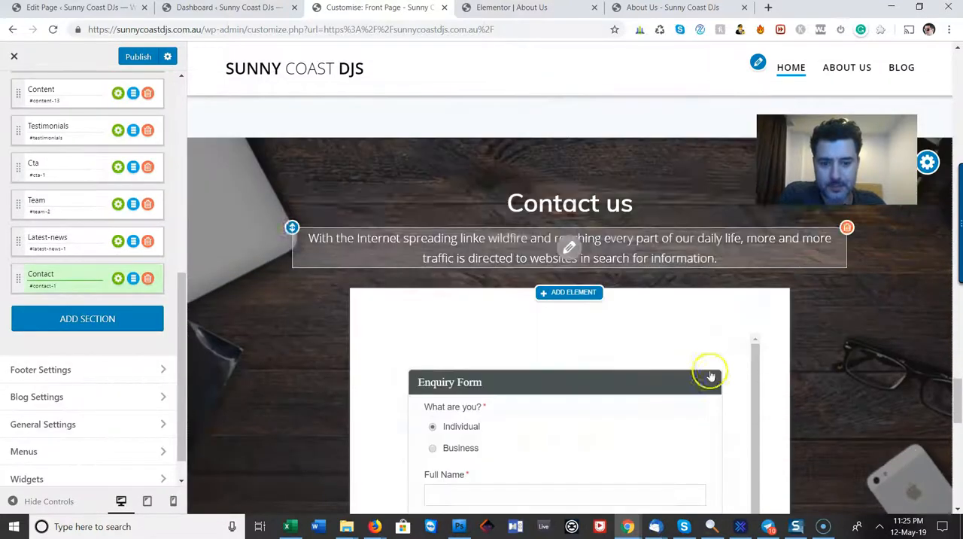
pyautogui.scroll(-5, 844, 416)
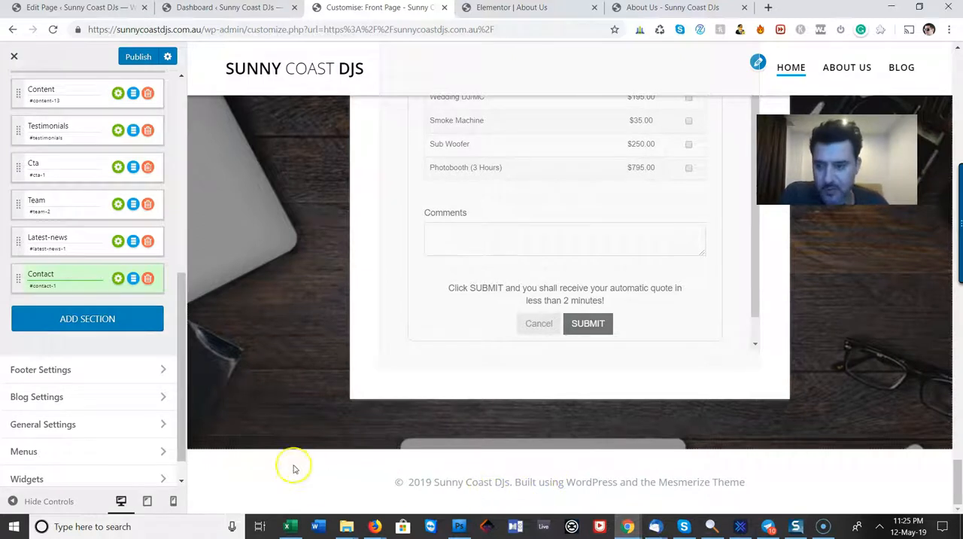
pyautogui.click(98, 371)
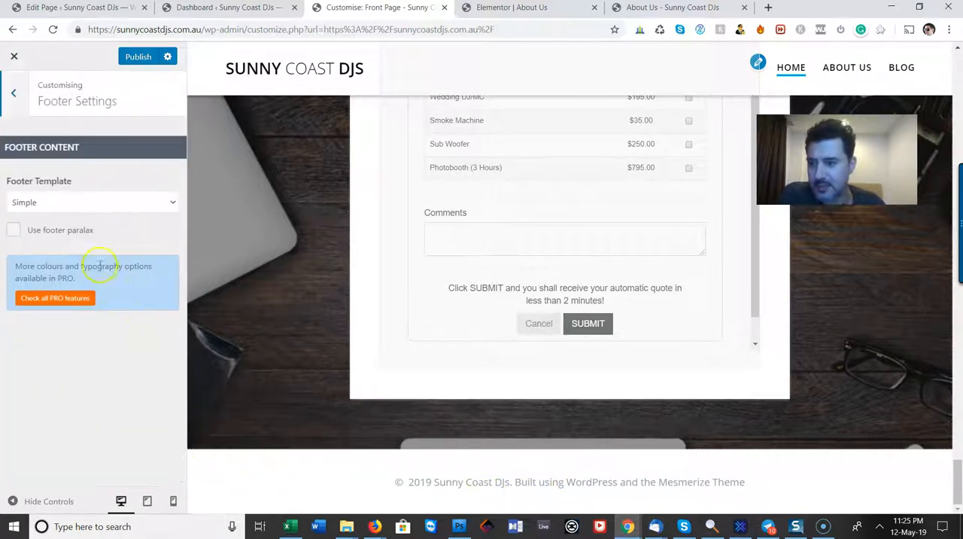
# Review the footer template choices and the General Settings, including the Home page Settings, without changing anything
pyautogui.click(99, 205)
pyautogui.click(98, 205)
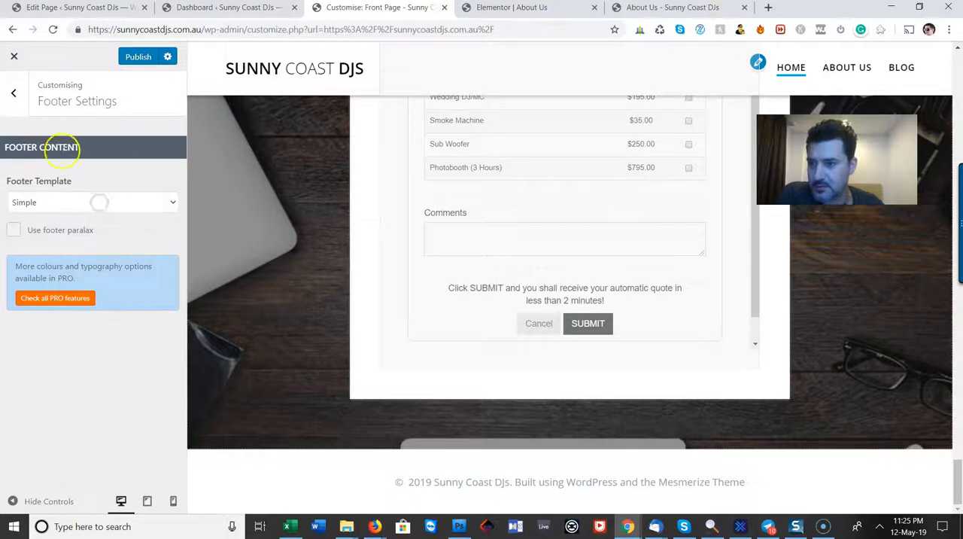
pyautogui.click(14, 92)
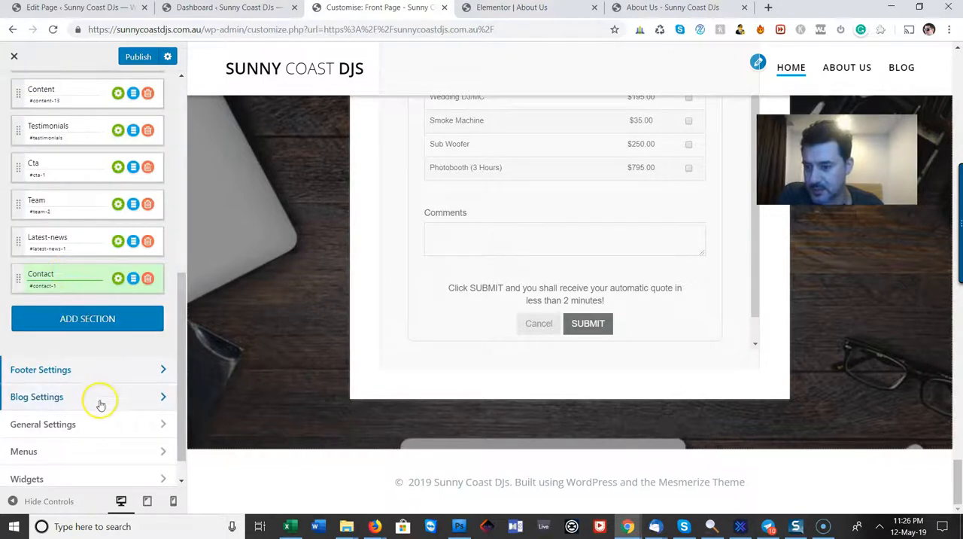
pyautogui.scroll(-2, 98, 406)
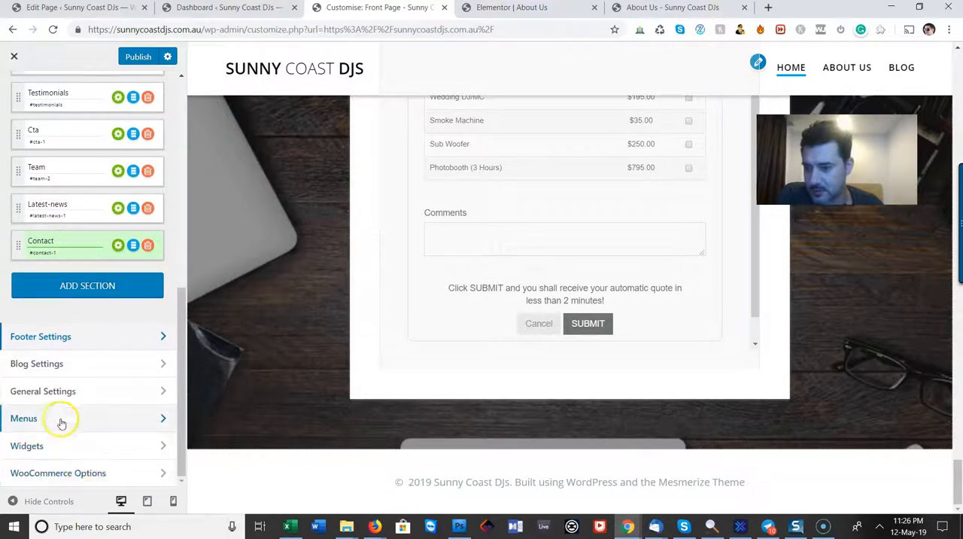
pyautogui.click(63, 392)
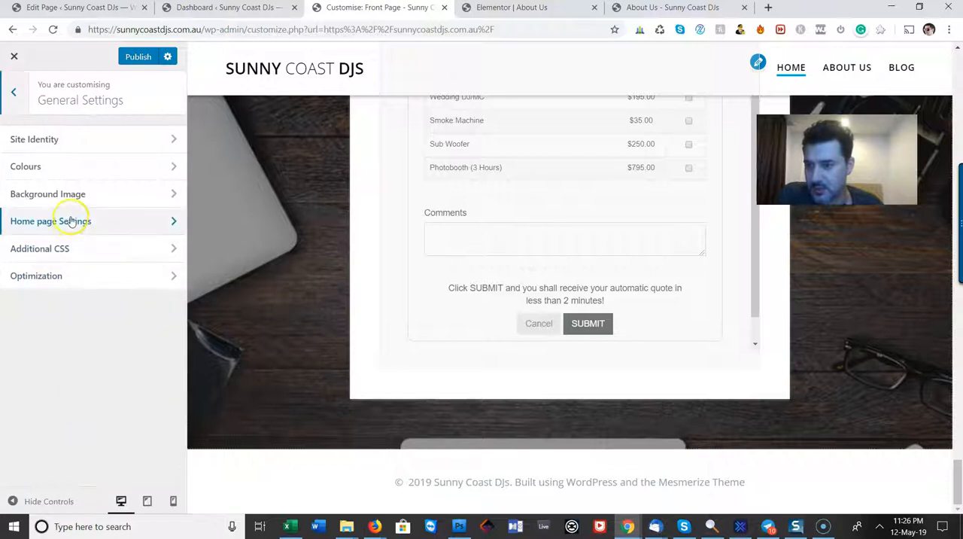
pyautogui.click(111, 231)
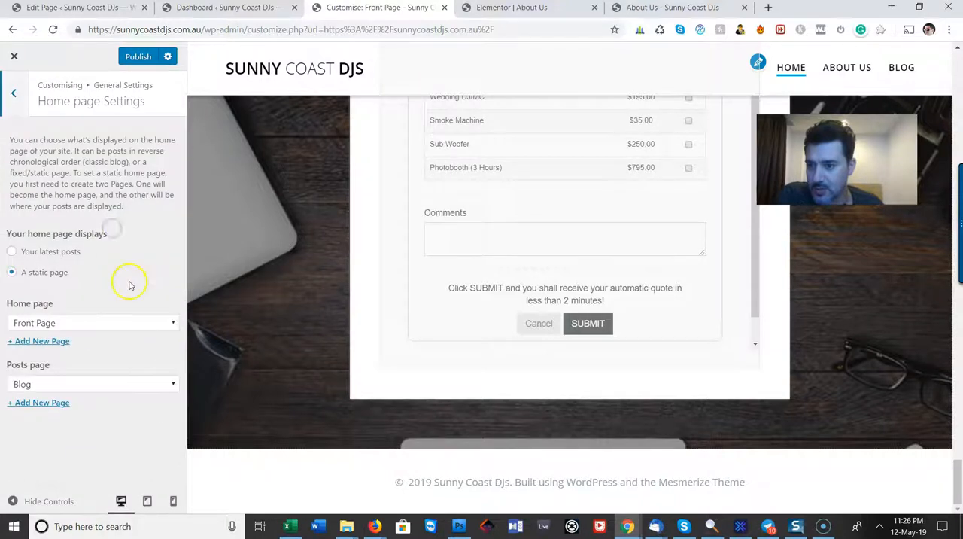
pyautogui.click(23, 104)
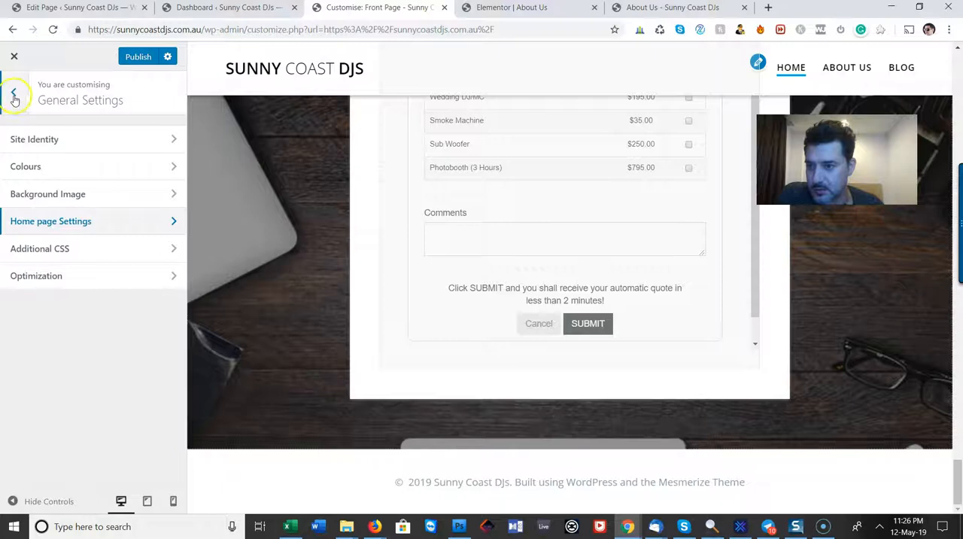
pyautogui.click(13, 96)
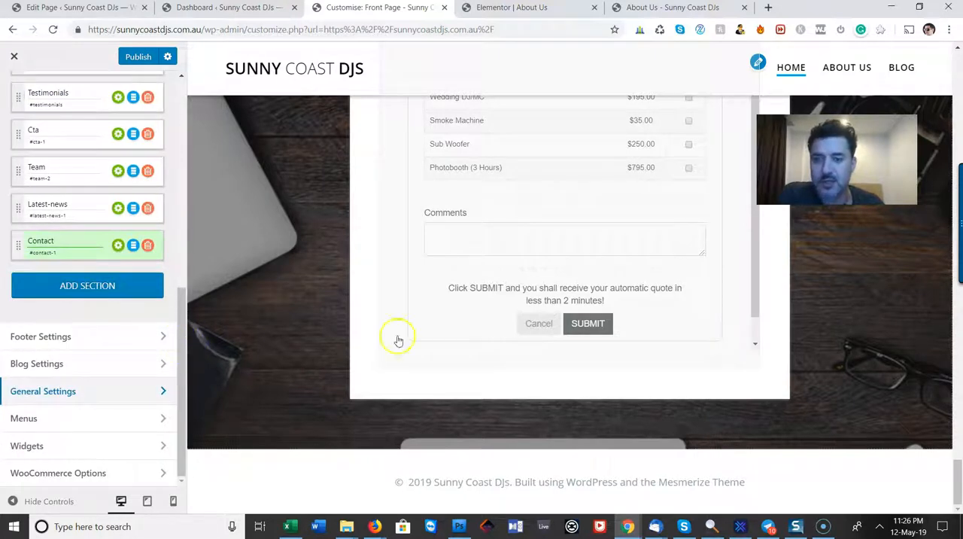
# Upload the photo of the speaker stands and DJ table from the Pics folder for the About section's centre image
pyautogui.scroll(20, 382, 408)
pyautogui.scroll(20, 382, 409)
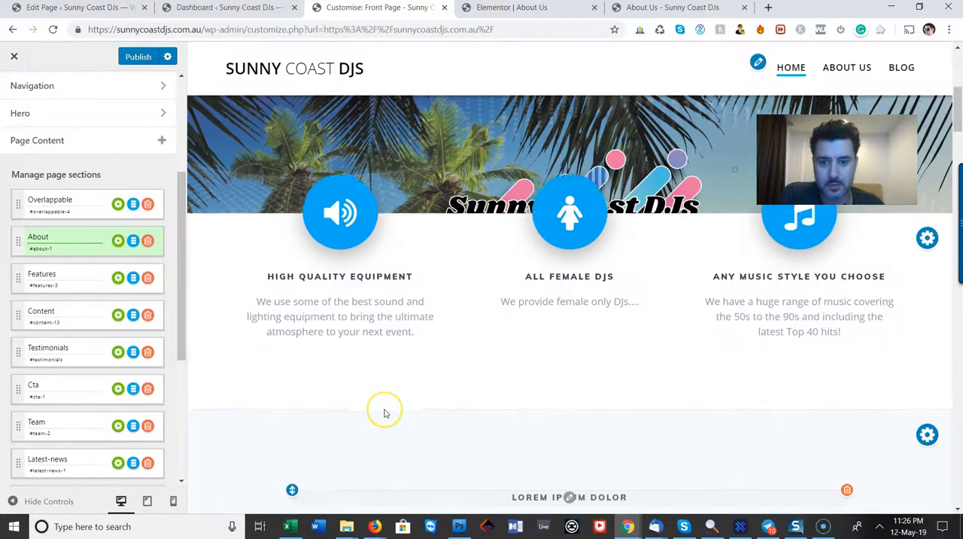
pyautogui.scroll(3, 383, 410)
pyautogui.scroll(-4, 385, 410)
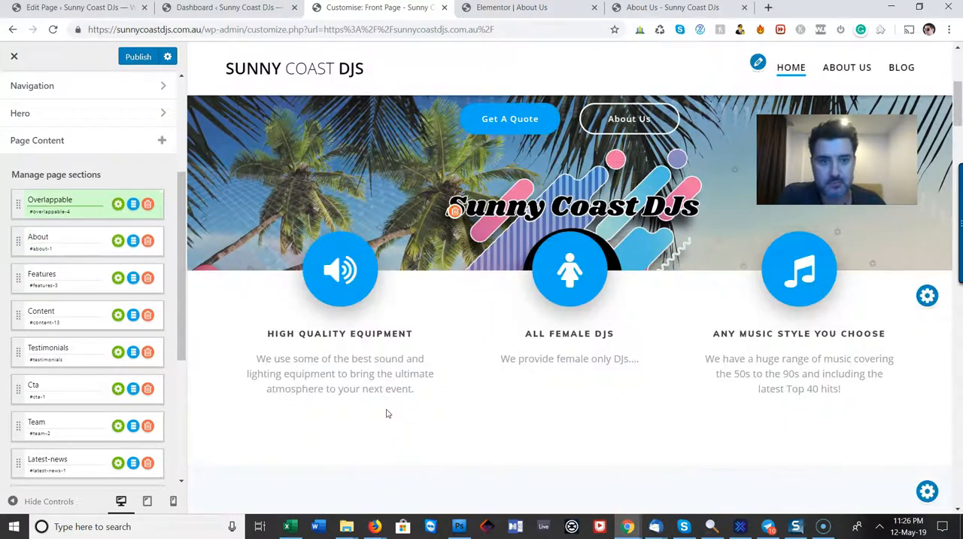
pyautogui.scroll(-3, 388, 413)
pyautogui.scroll(-2, 395, 415)
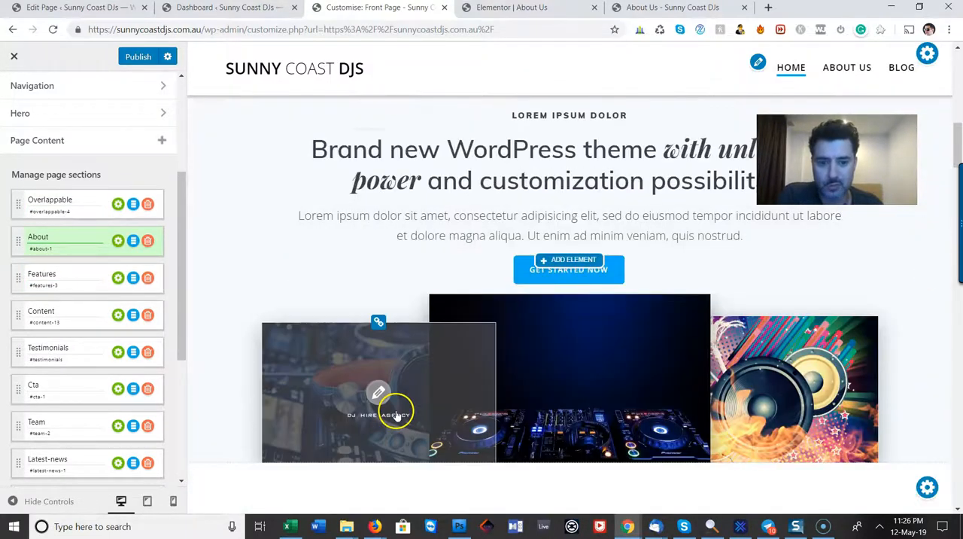
pyautogui.scroll(-1, 393, 414)
pyautogui.scroll(2, 393, 415)
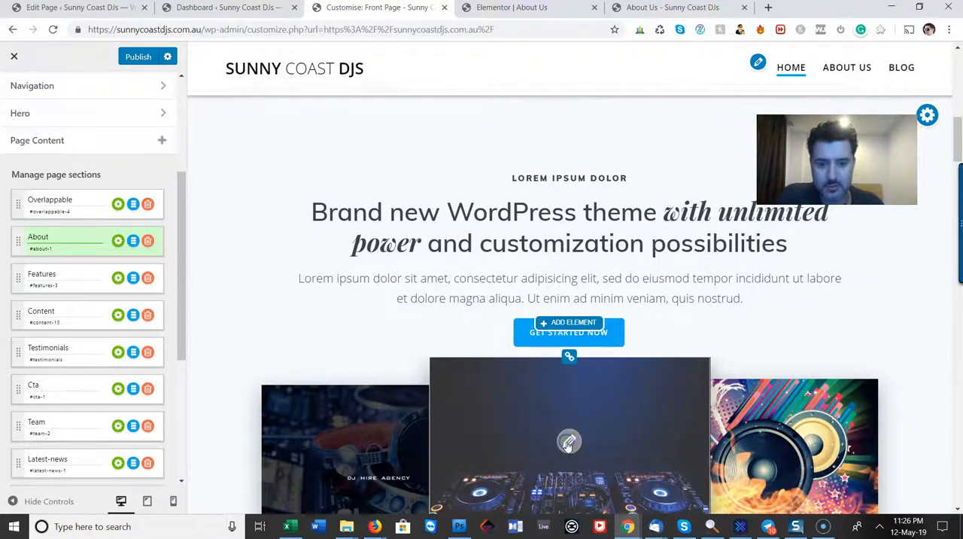
pyautogui.click(569, 443)
pyautogui.click(59, 101)
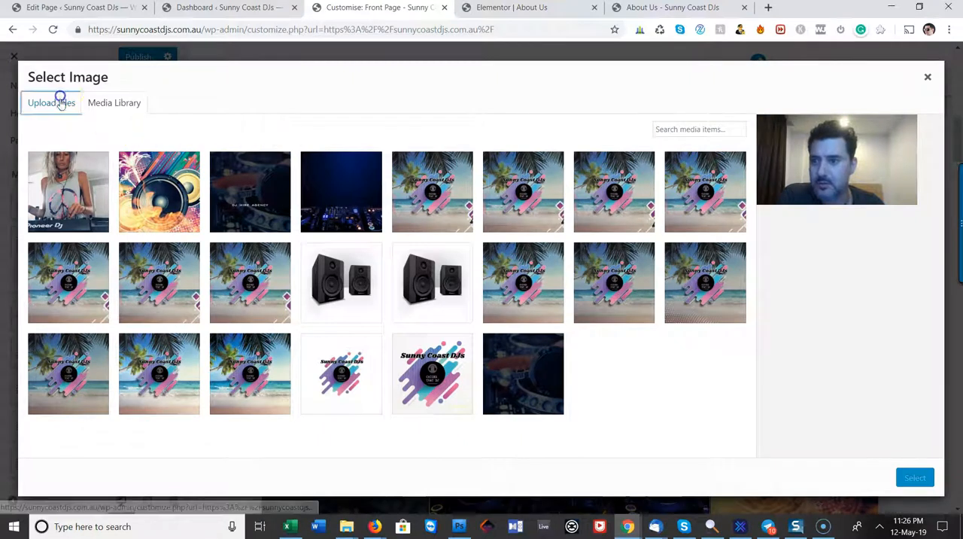
pyautogui.click(482, 291)
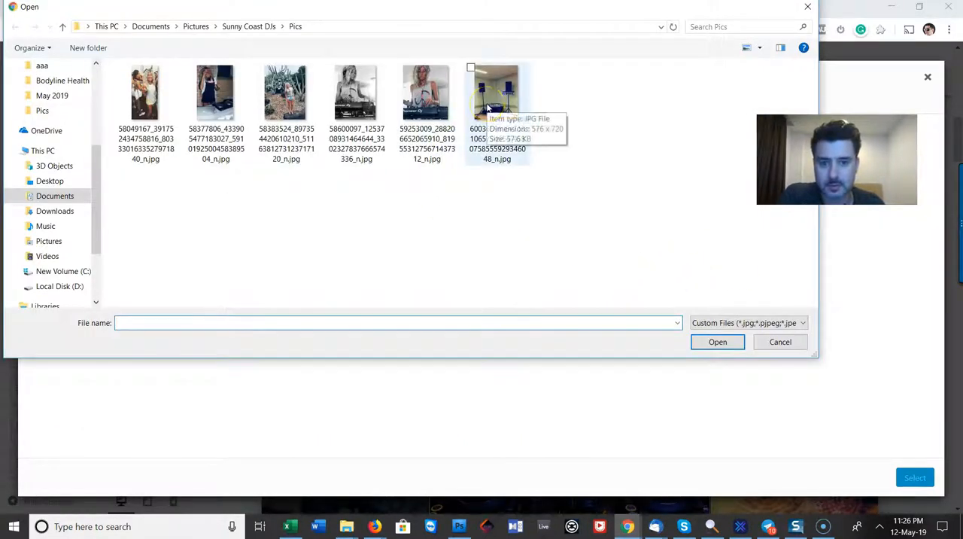
pyautogui.click(487, 109)
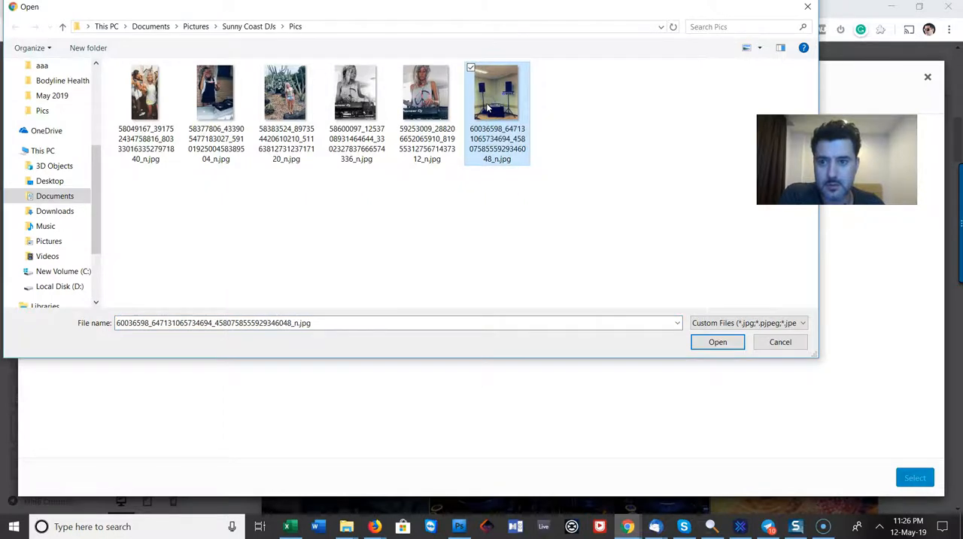
pyautogui.doubleClick(488, 109)
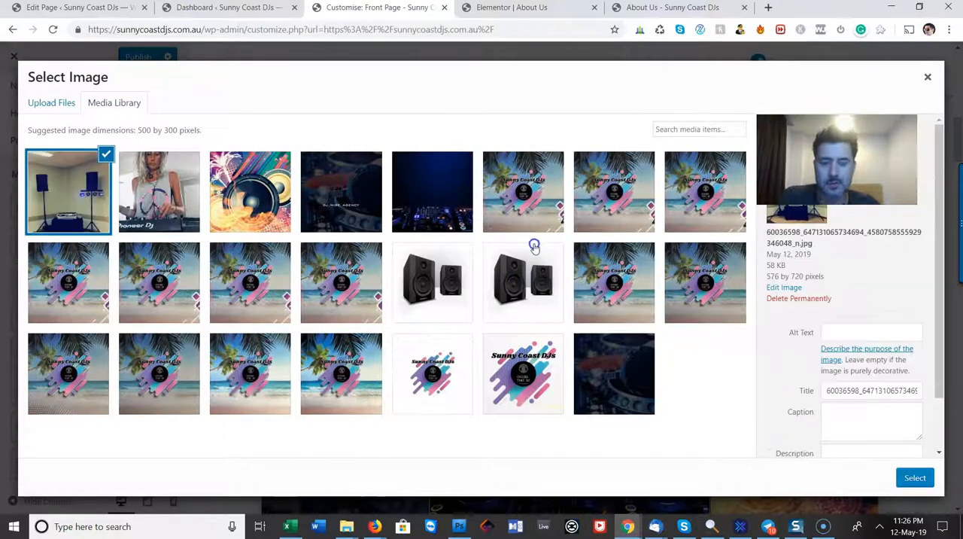
# Set the uploaded setup photo as the centre image, cropped at full width to a near-square around the speakers and DJ table
pyautogui.click(927, 480)
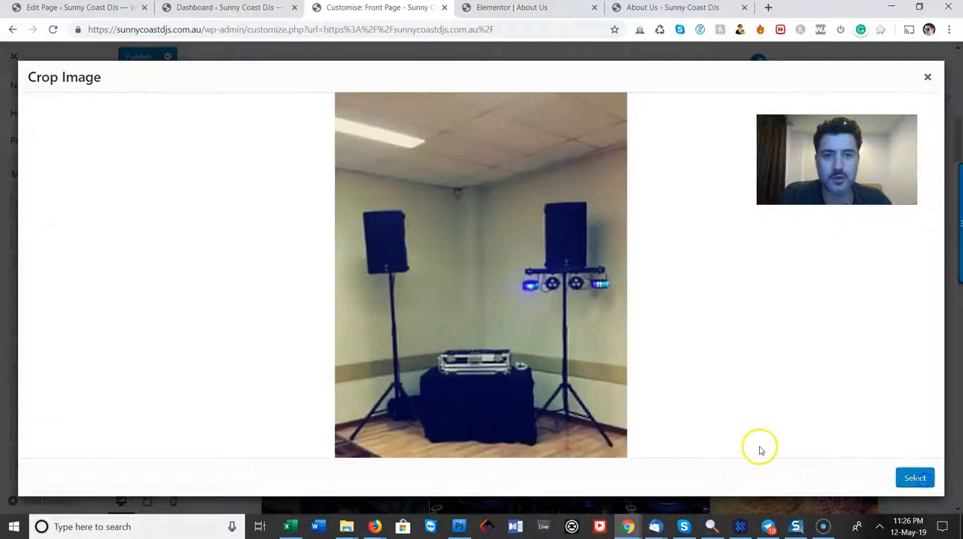
pyautogui.moveTo(574, 301); pyautogui.dragTo(582, 388)
pyautogui.moveTo(484, 277); pyautogui.dragTo(500, 173)
pyautogui.click(824, 476)
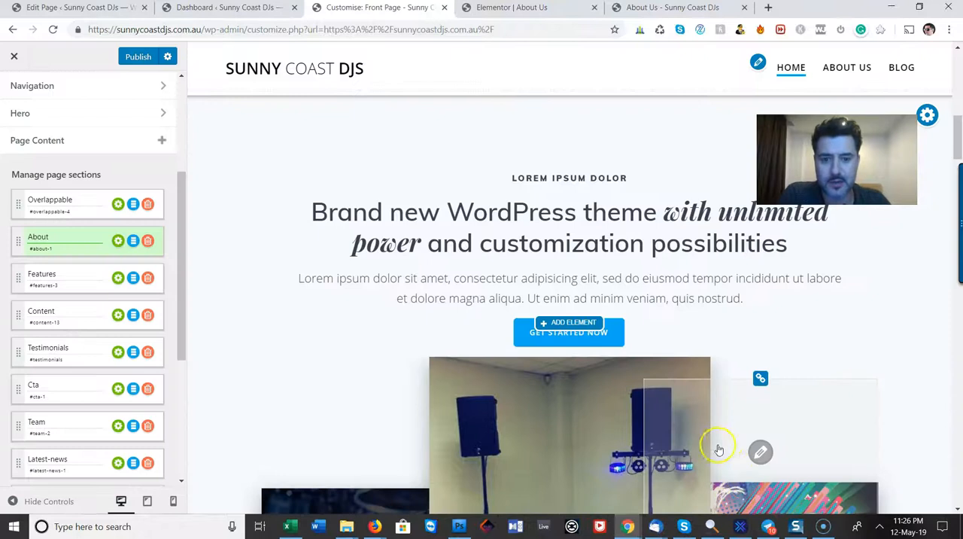
# Replace the About section's left image with the uploaded black-and-white DJ photo, cropped at full width from the hair to the Pioneer DJ lettering
pyautogui.scroll(-3, 712, 322)
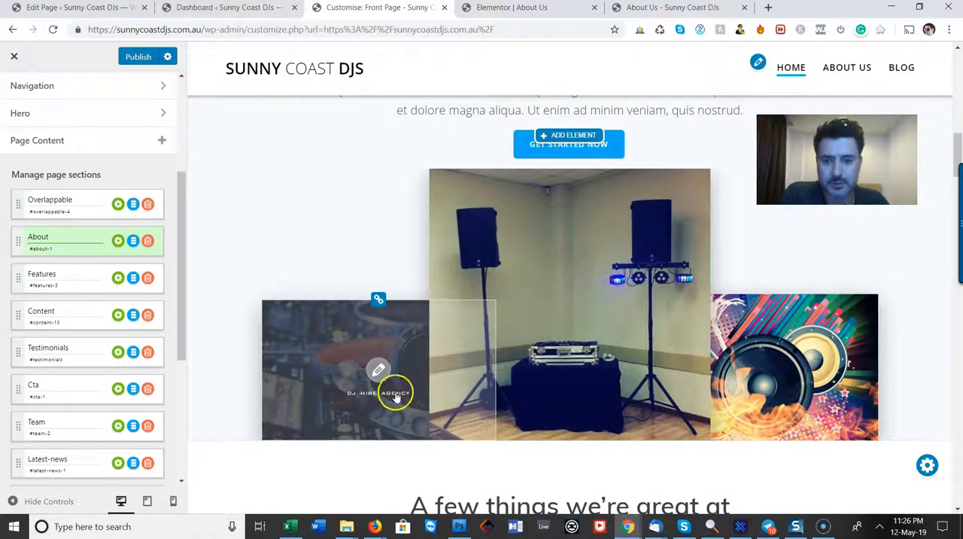
pyautogui.click(377, 370)
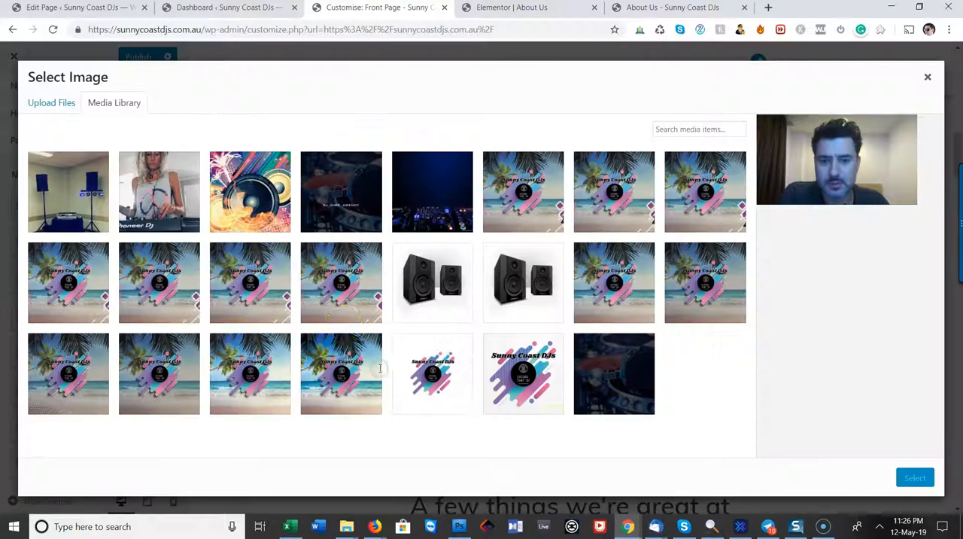
pyautogui.click(53, 102)
pyautogui.click(501, 282)
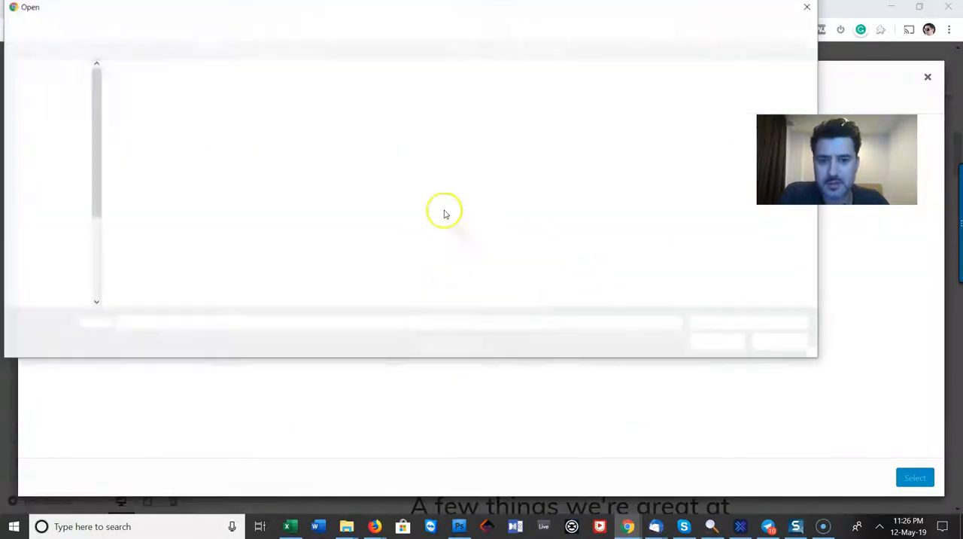
pyautogui.click(355, 91)
pyautogui.click(717, 342)
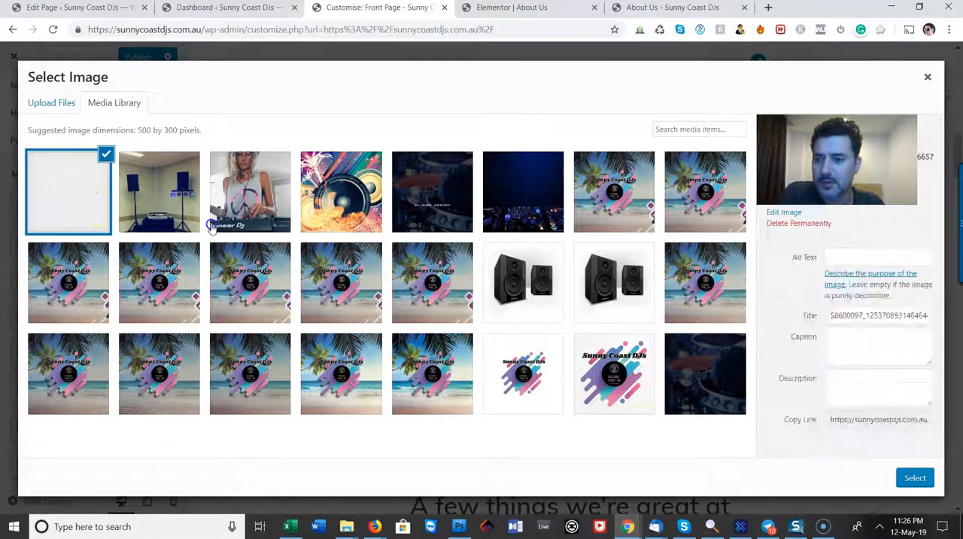
pyautogui.click(919, 477)
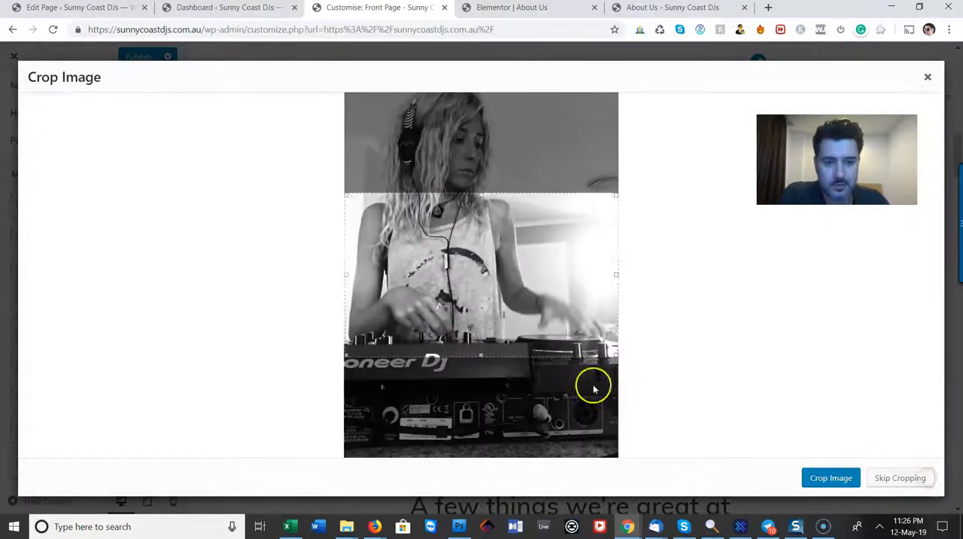
pyautogui.moveTo(477, 318); pyautogui.dragTo(515, 348)
pyautogui.moveTo(529, 290); pyautogui.dragTo(546, 313)
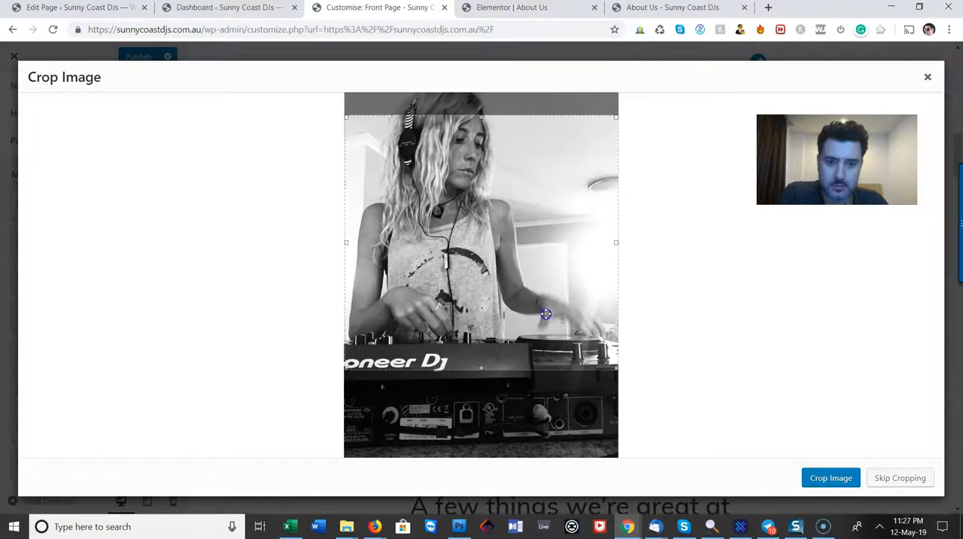
pyautogui.click(809, 482)
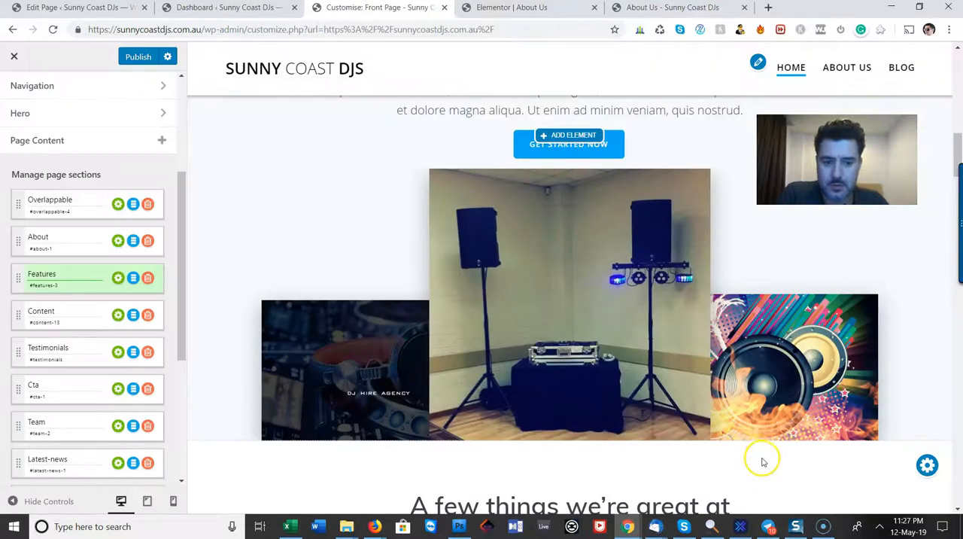
# Replace the About section's right image with the uploaded photo of the DJ in dark overalls, cropped at full width from head to DJ controller
pyautogui.click(759, 367)
pyautogui.click(69, 102)
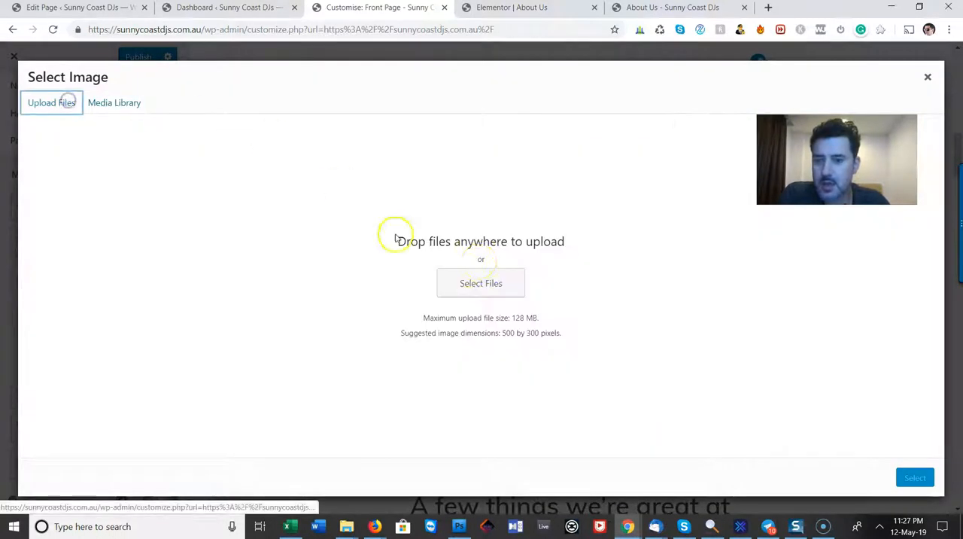
pyautogui.click(507, 283)
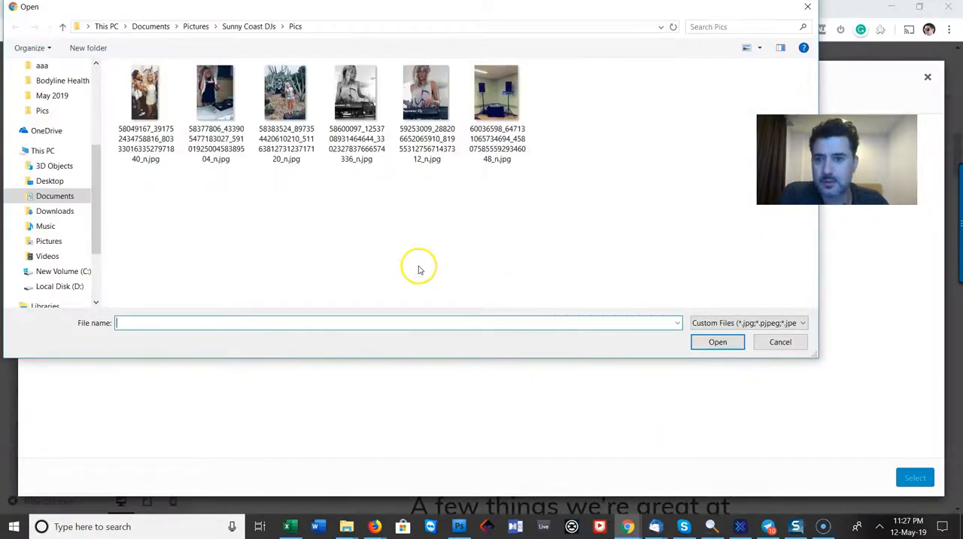
pyautogui.doubleClick(218, 98)
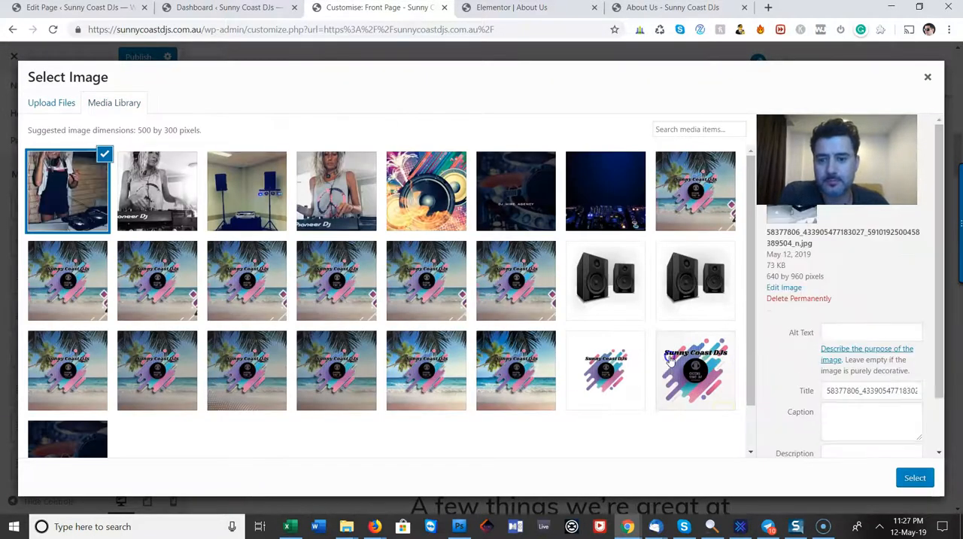
pyautogui.click(914, 477)
pyautogui.moveTo(561, 258); pyautogui.dragTo(546, 145)
pyautogui.moveTo(482, 236); pyautogui.dragTo(513, 393)
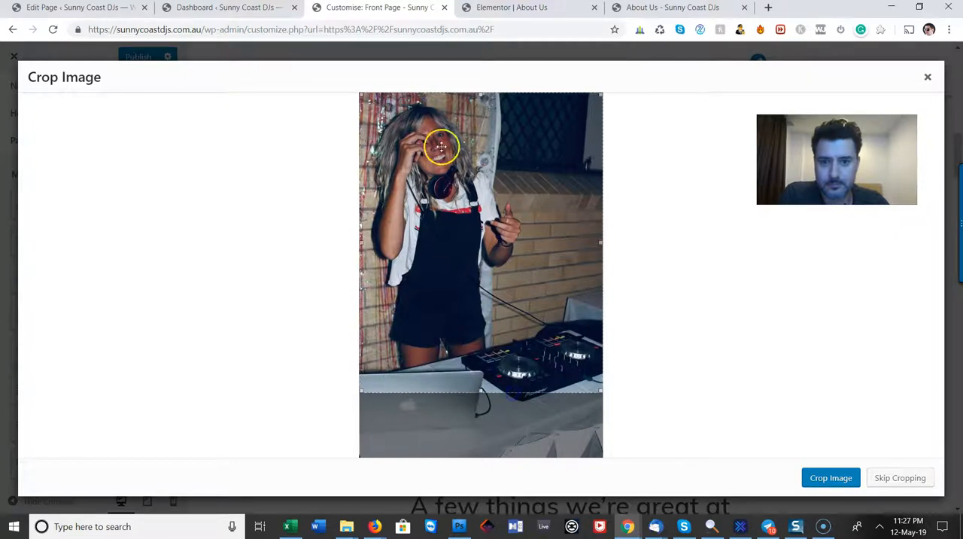
pyautogui.moveTo(477, 99)
pyautogui.mouseDown()
pyautogui.moveTo(485, 124)
pyautogui.moveTo(491, 106)
pyautogui.mouseUp()
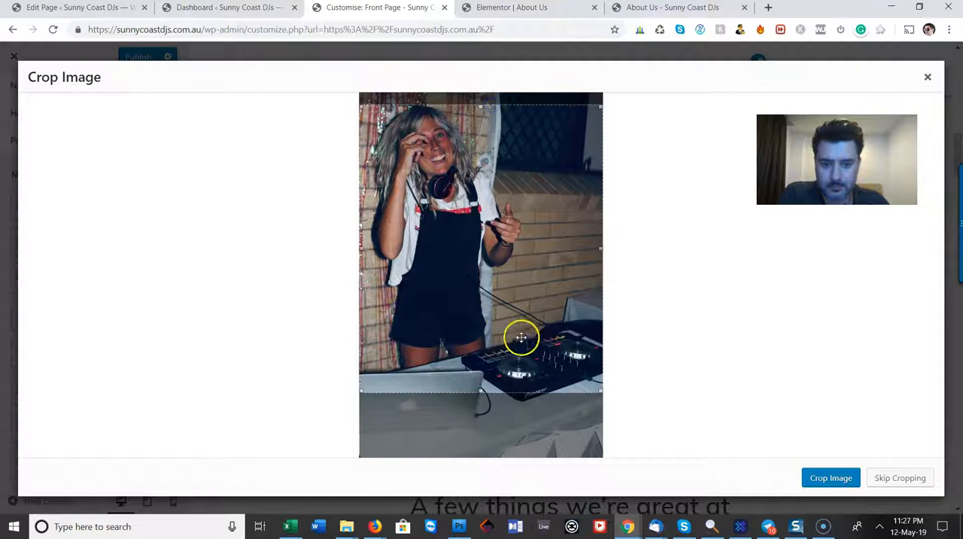
pyautogui.click(829, 477)
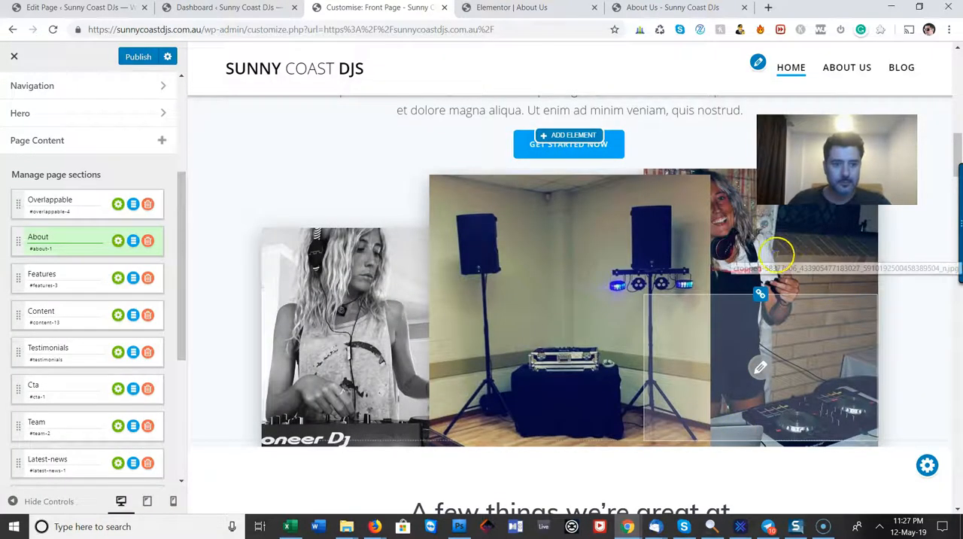
pyautogui.click(797, 317)
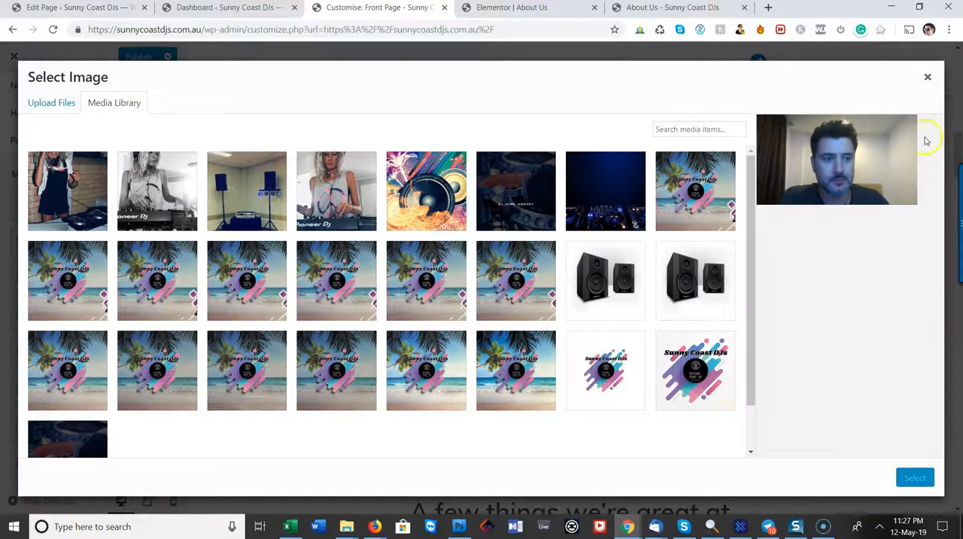
pyautogui.click(927, 77)
# Look over the Features section and inspect the icon settings of its first feature box
pyautogui.scroll(-3, 565, 280)
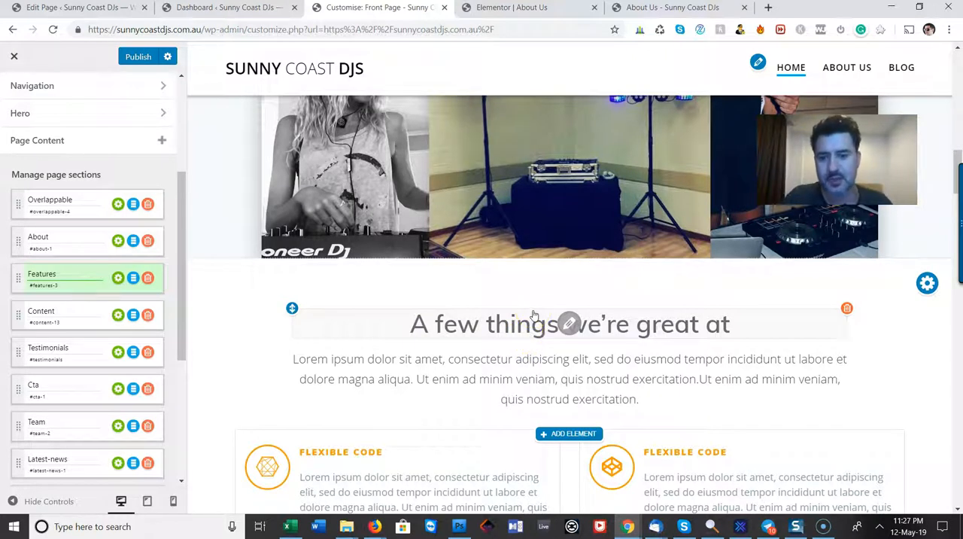
pyautogui.scroll(-3, 549, 357)
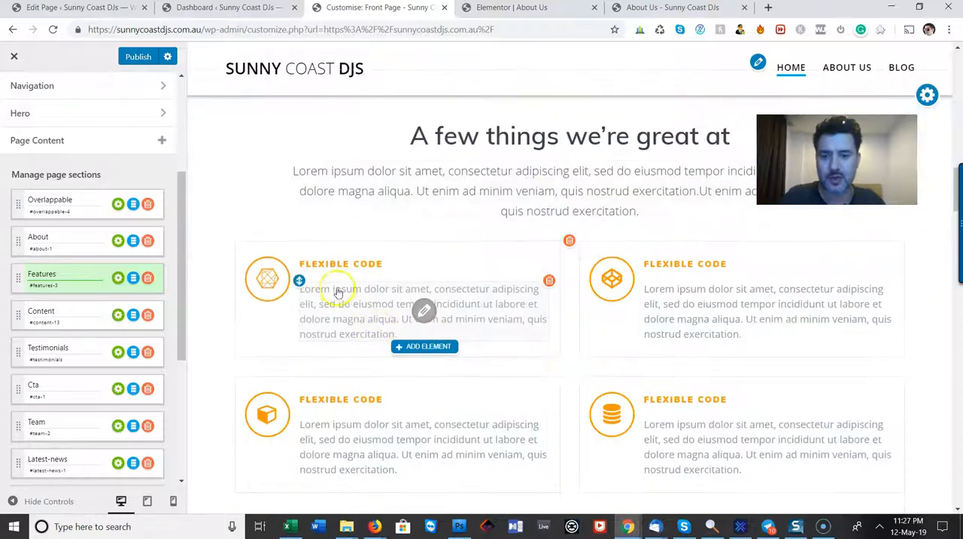
pyautogui.scroll(3, 376, 309)
pyautogui.scroll(3, 406, 322)
pyautogui.scroll(-5, 402, 323)
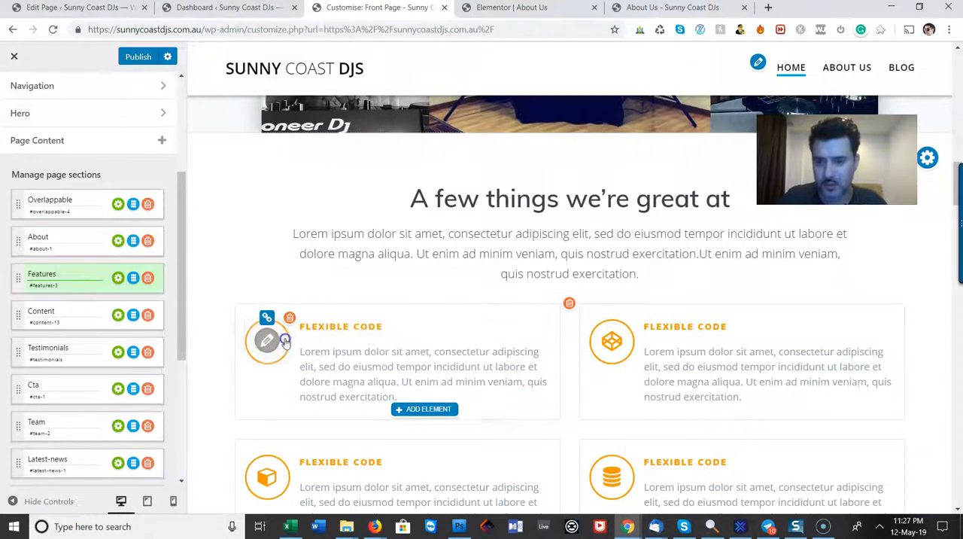
pyautogui.click(285, 339)
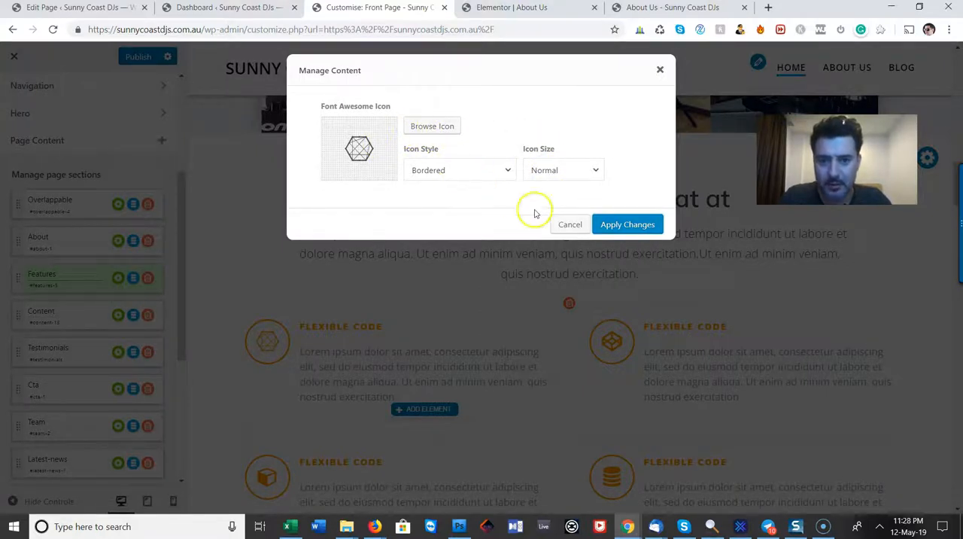
pyautogui.click(569, 224)
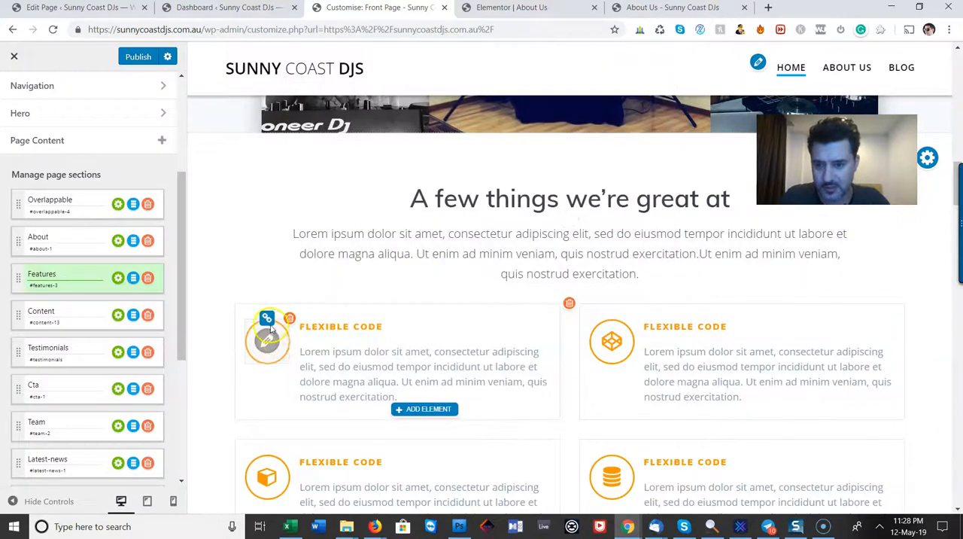
pyautogui.click(269, 342)
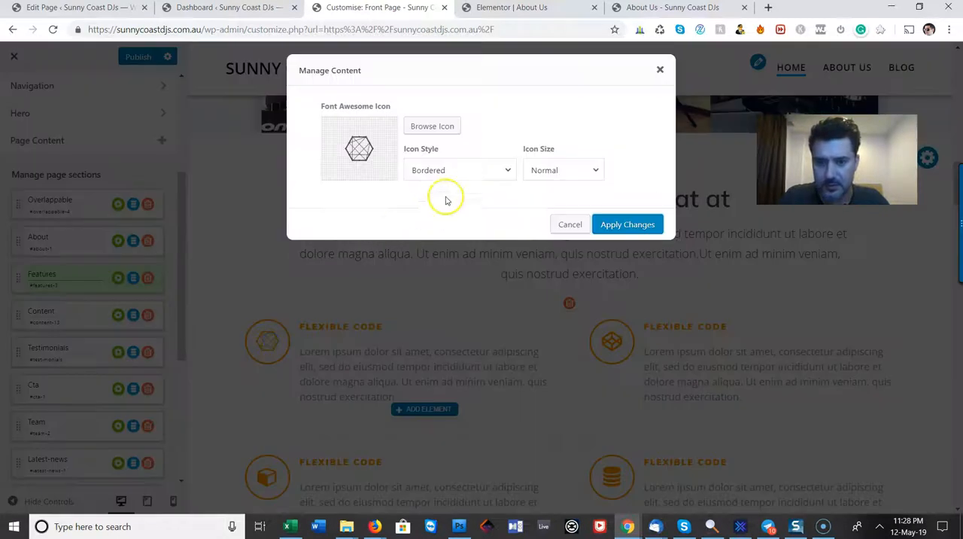
pyautogui.click(569, 224)
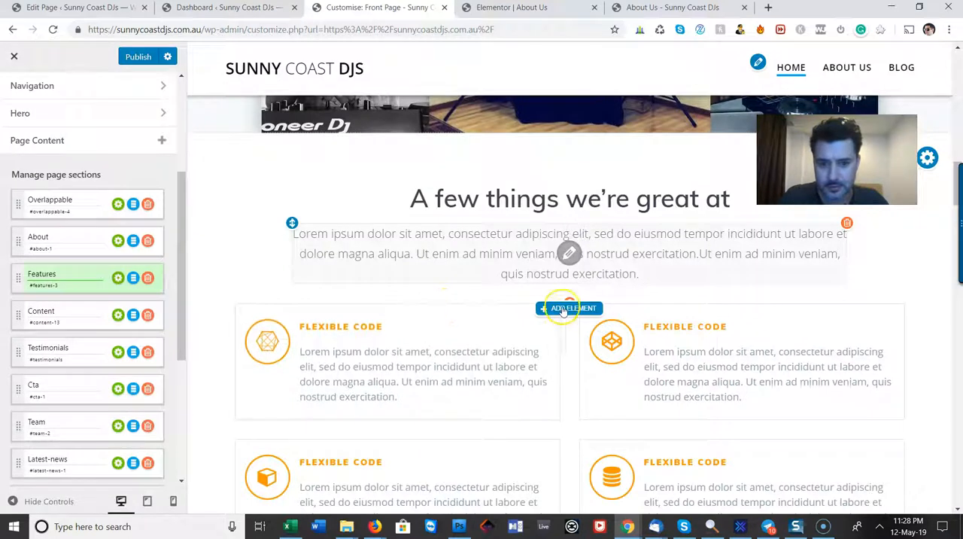
# Replace the headings of the upper two feature boxes with "PROFESSIONAL SERVICE" and "HIGH QUALITY EQUIPMENT"
pyautogui.tripleClick(397, 324)
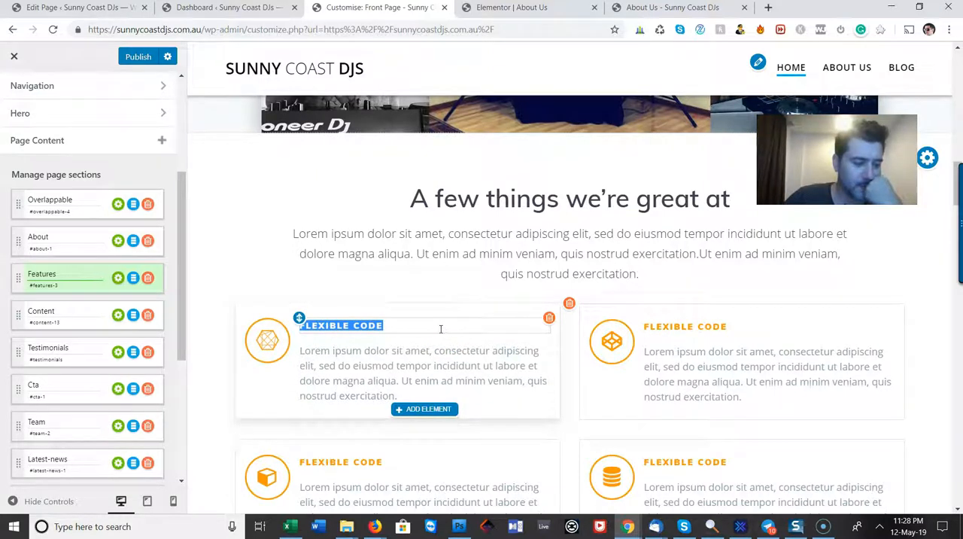
pyautogui.write('profs')
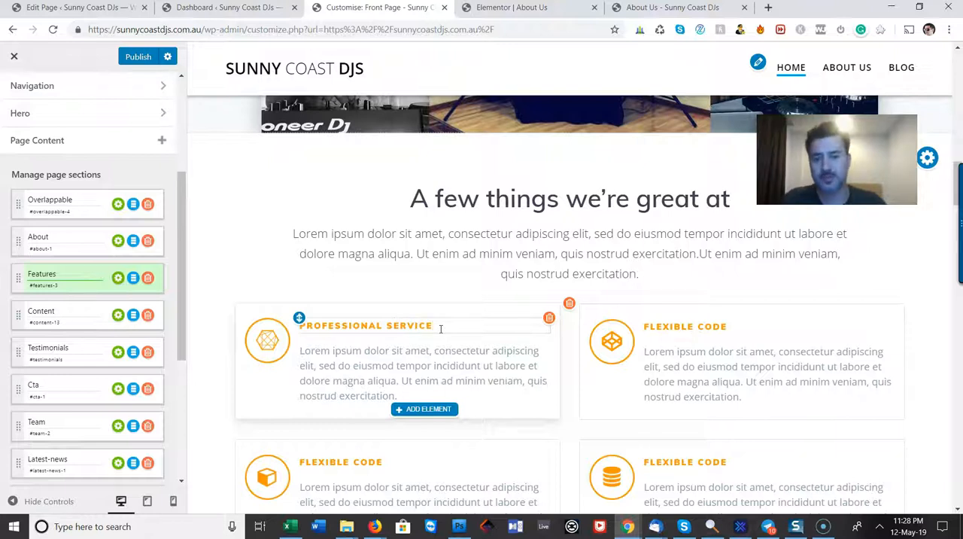
pyautogui.click(704, 326)
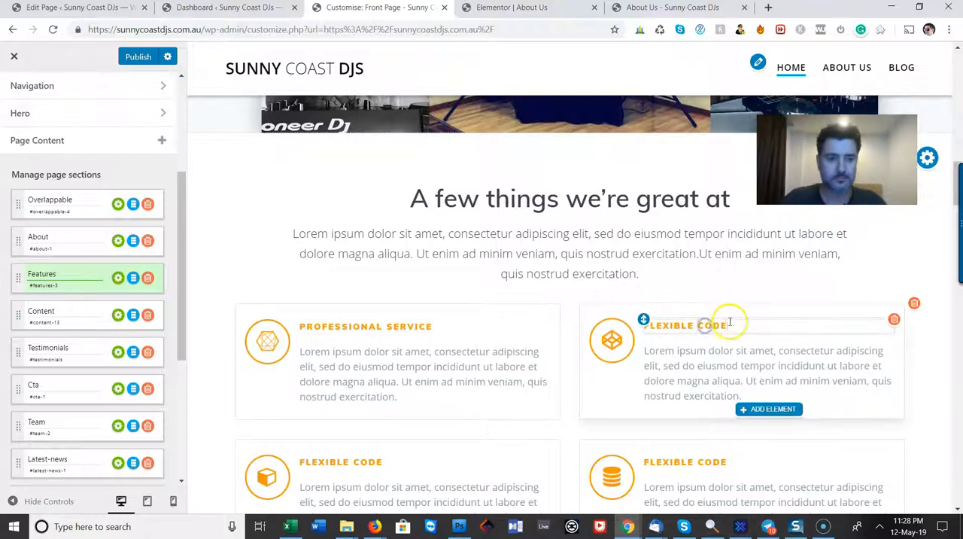
pyautogui.tripleClick(730, 325)
pyautogui.write('HIGH QUALITY EQUI')
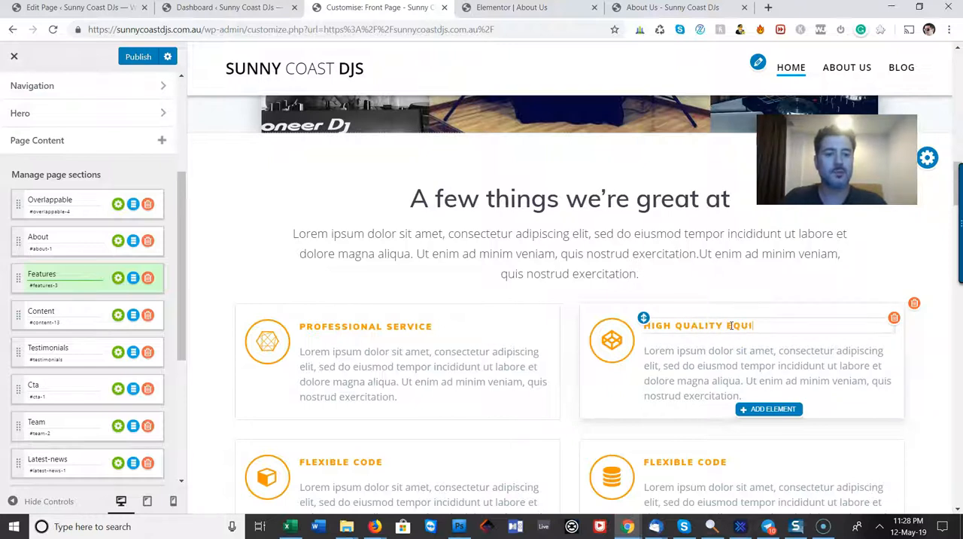
pyautogui.write('PMENT')
# Replace the headings of the lower two feature boxes with "CLASSIC HITS TO TODAYS TOP 40" and "ALL FEMALE DJS"
pyautogui.scroll(-2, 512, 323)
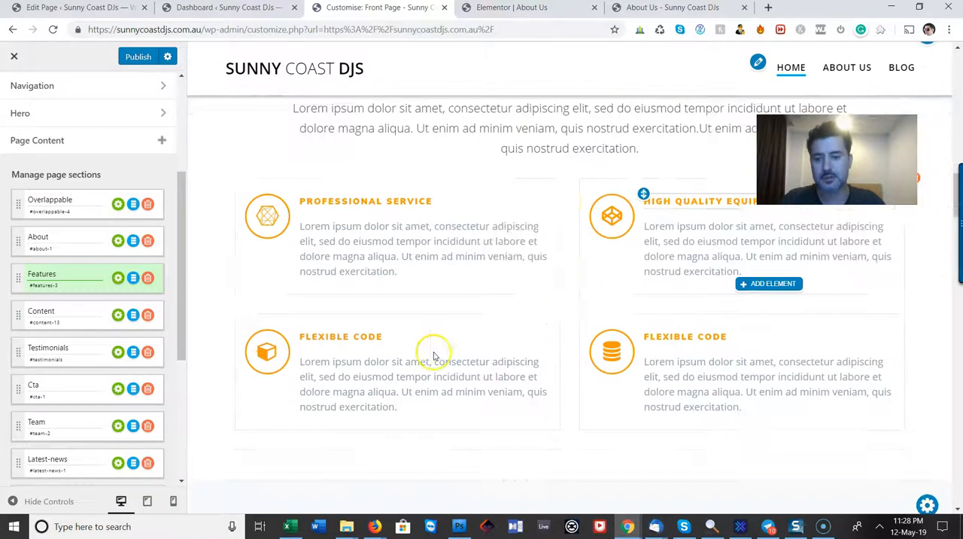
pyautogui.tripleClick(376, 338)
pyautogui.press('BackSpace')
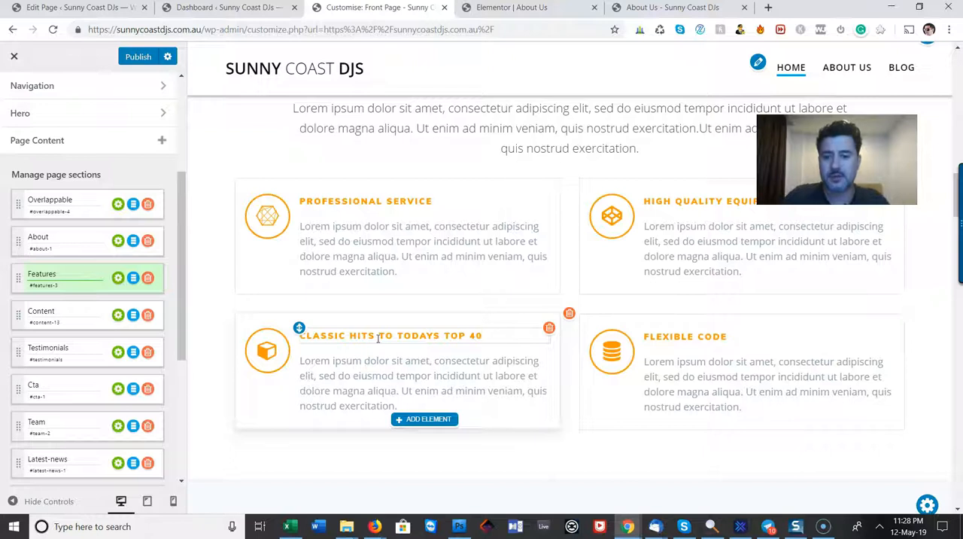
pyautogui.click(703, 337)
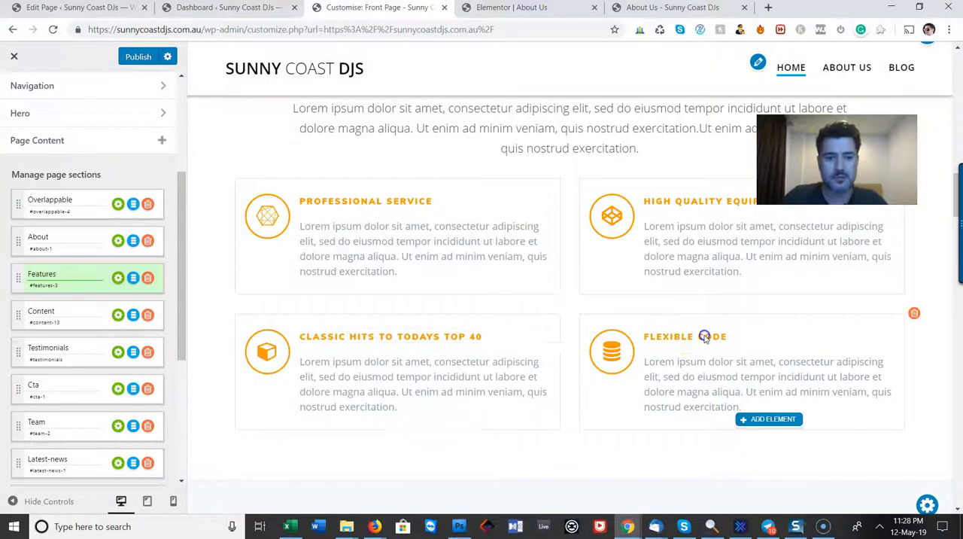
pyautogui.tripleClick(770, 344)
pyautogui.write('ALL FEMALE DJS')
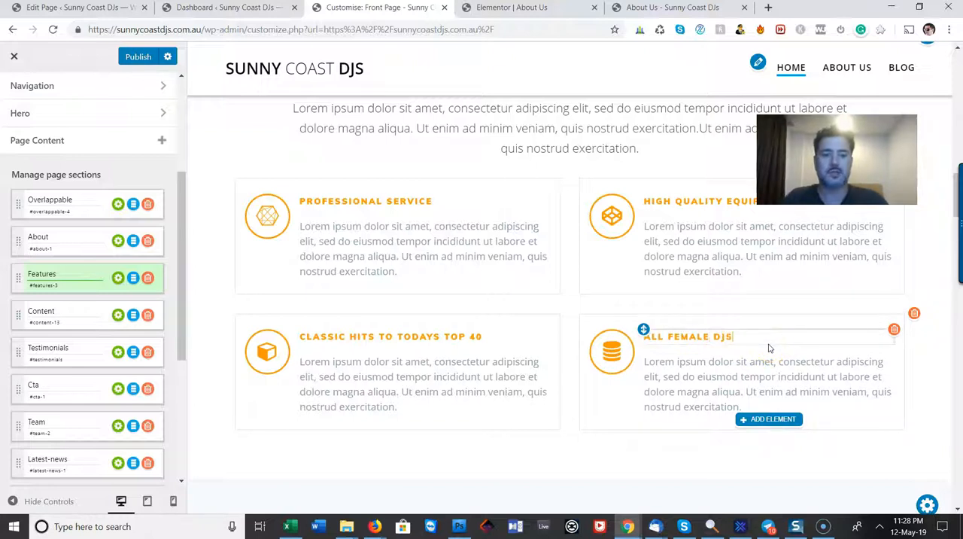
# Select the PROFESSIONAL SERVICE heading and check which editing options it offers
pyautogui.click(346, 202)
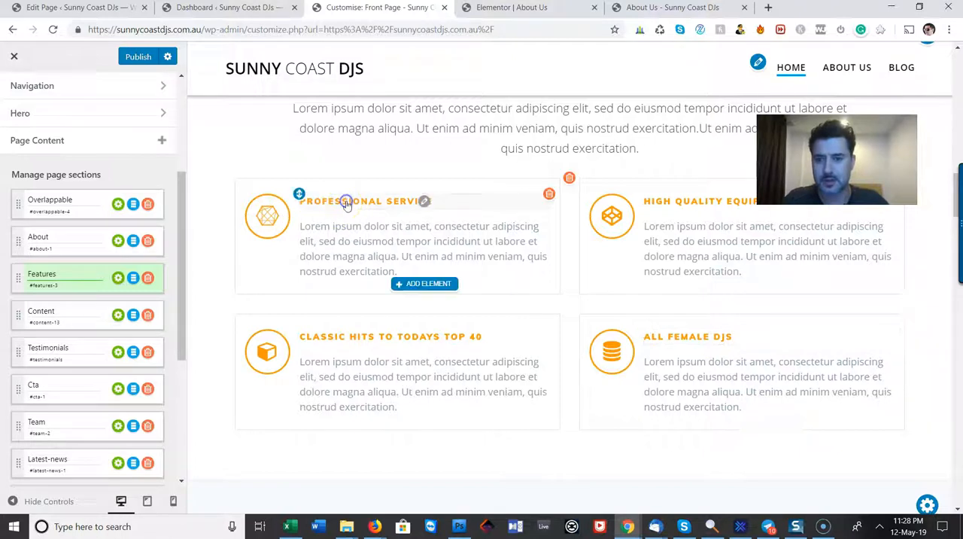
pyautogui.click(425, 203)
pyautogui.tripleClick(392, 199)
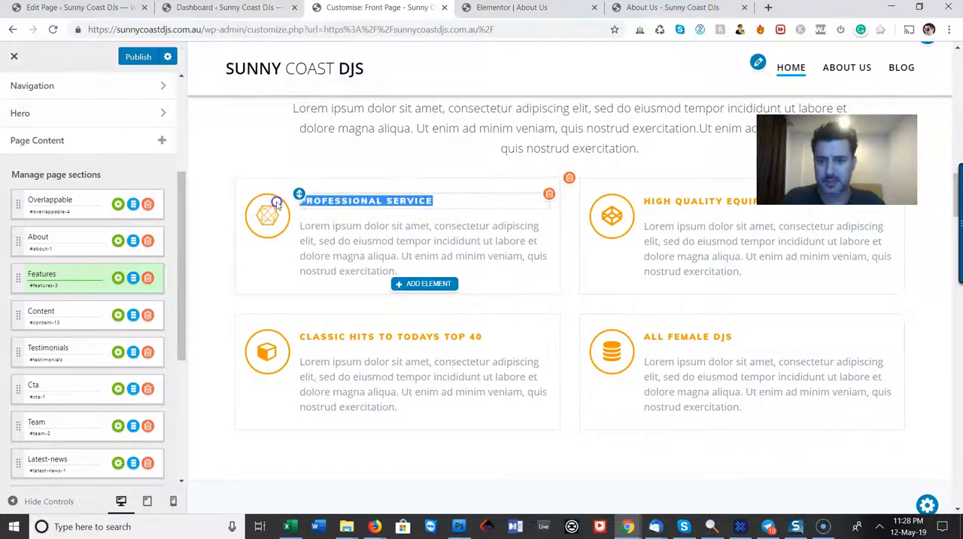
pyautogui.rightClick(391, 200)
pyautogui.click(392, 200)
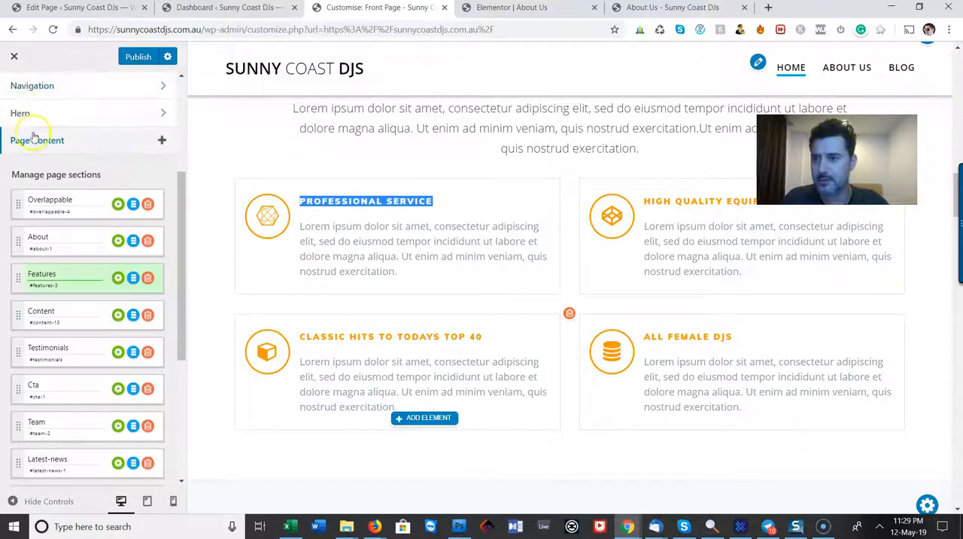
# Examine the General Settings sections, including Colours, Home page Settings, Optimization and Site Identity, as well as the WooCommerce Options
pyautogui.moveTo(184, 272); pyautogui.dragTo(182, 423)
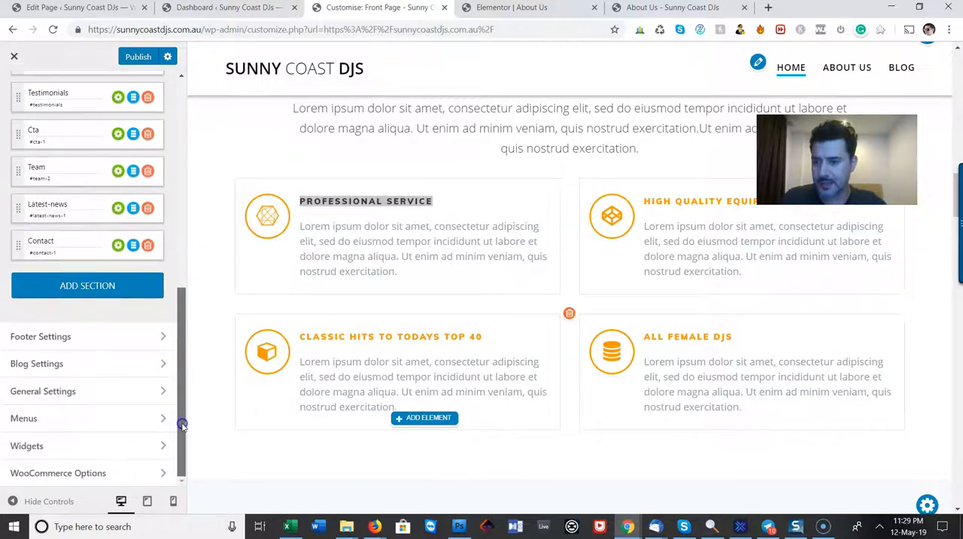
pyautogui.click(66, 390)
pyautogui.click(60, 162)
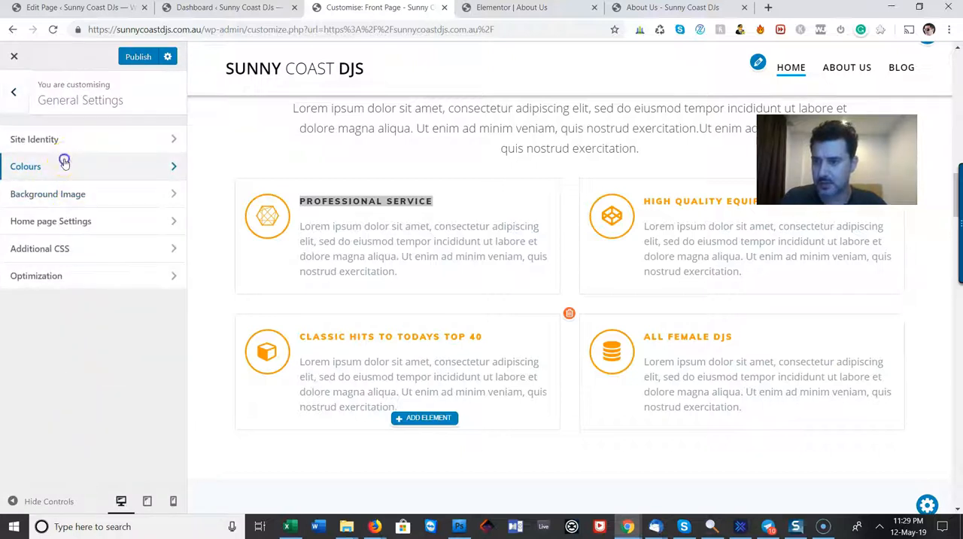
pyautogui.click(12, 92)
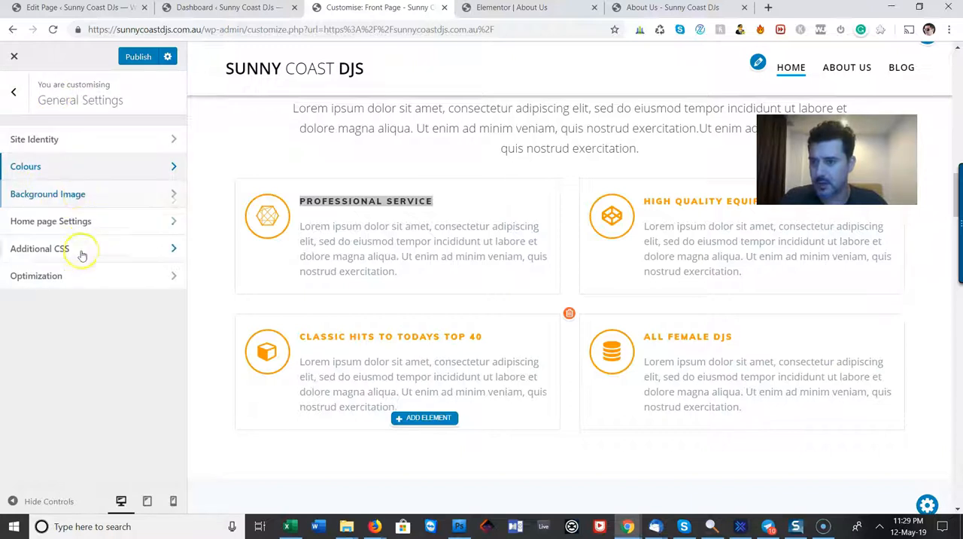
pyautogui.click(86, 232)
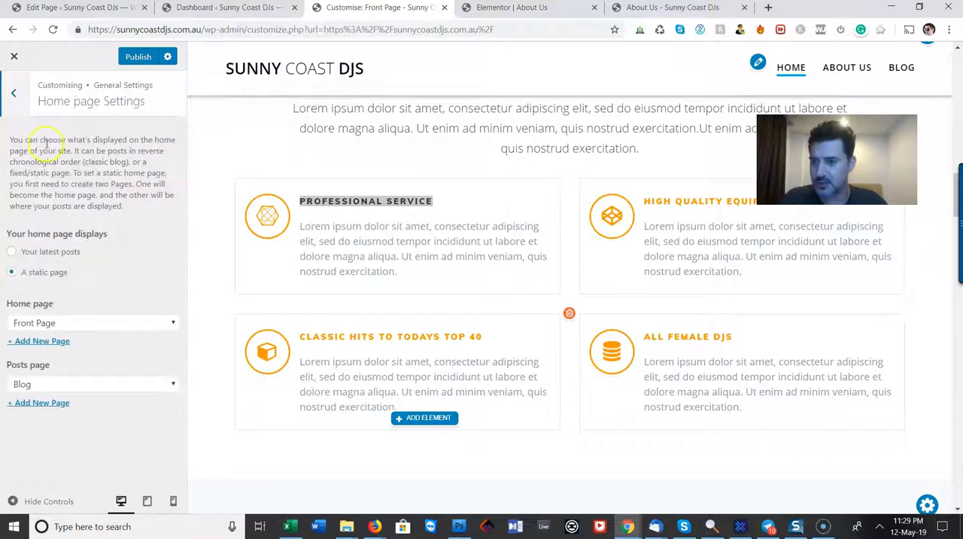
pyautogui.click(19, 102)
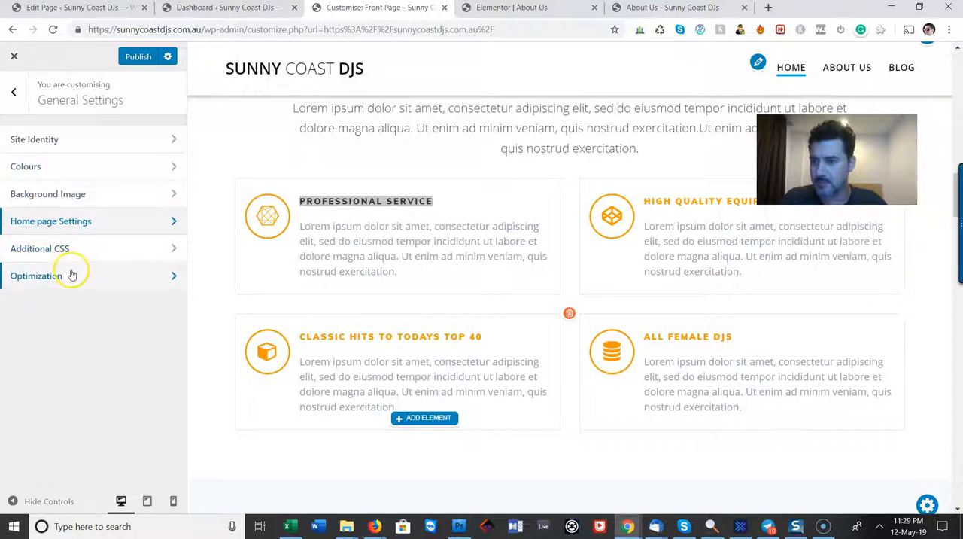
pyautogui.click(71, 272)
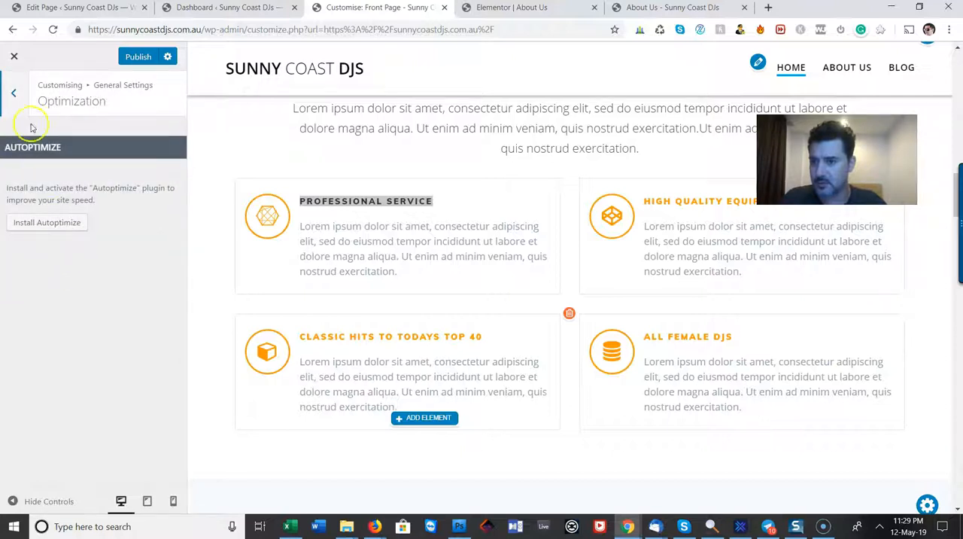
pyautogui.click(12, 93)
pyautogui.click(53, 142)
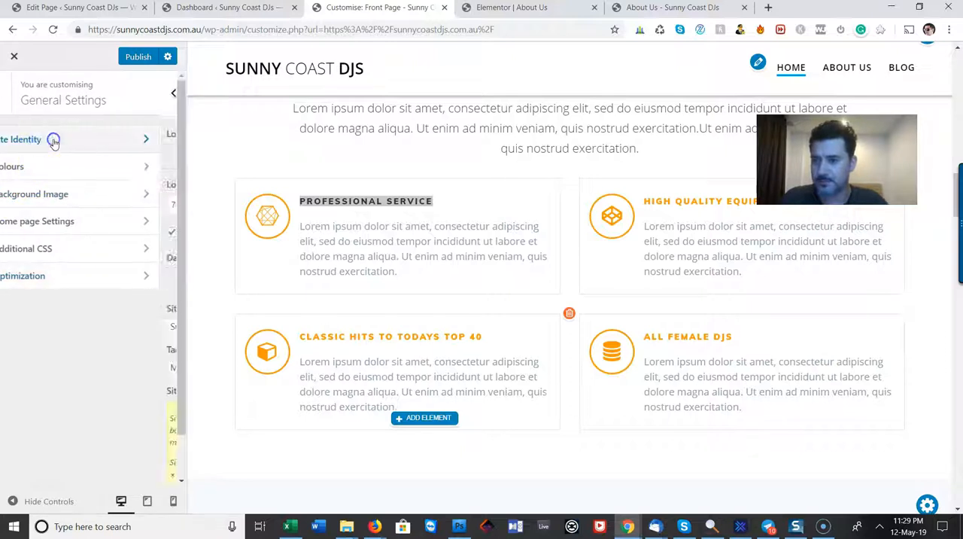
pyautogui.click(16, 91)
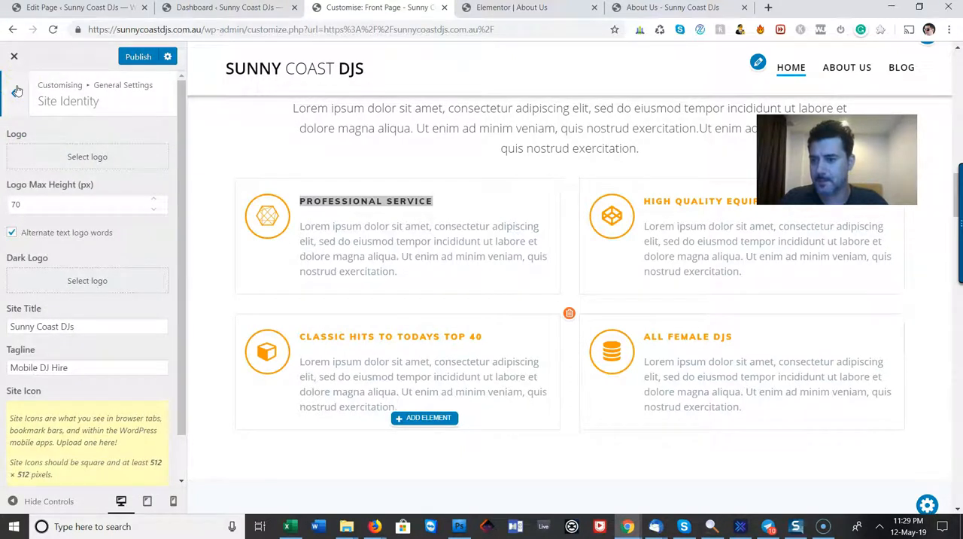
pyautogui.click(16, 91)
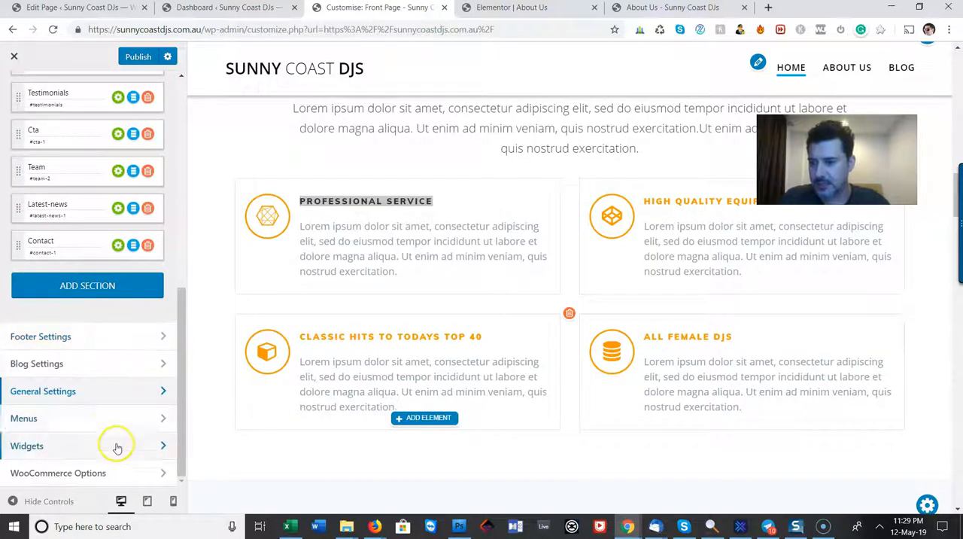
pyautogui.click(121, 473)
pyautogui.click(14, 92)
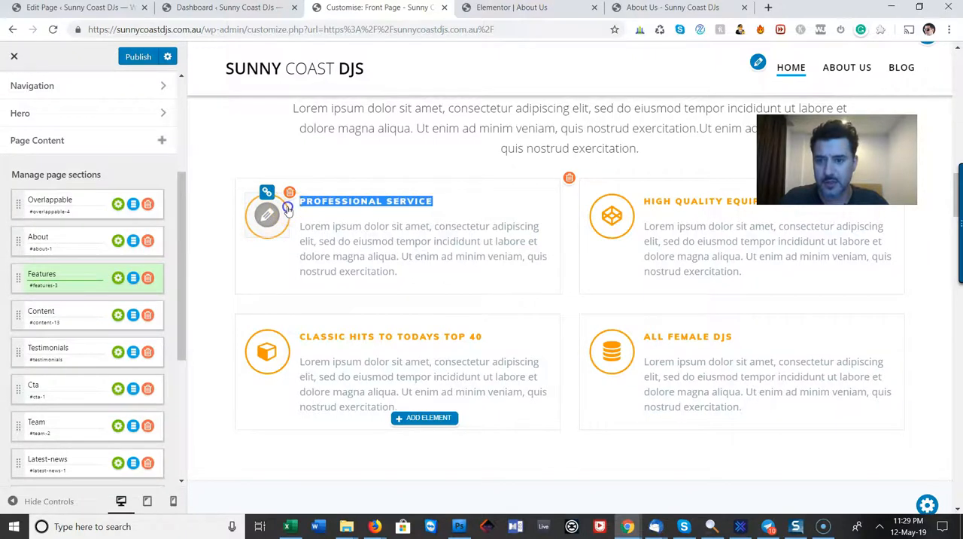
# Inspect the PROFESSIONAL SERVICE box's icon and heading options and the element types that can be added in the Features section
pyautogui.click(269, 214)
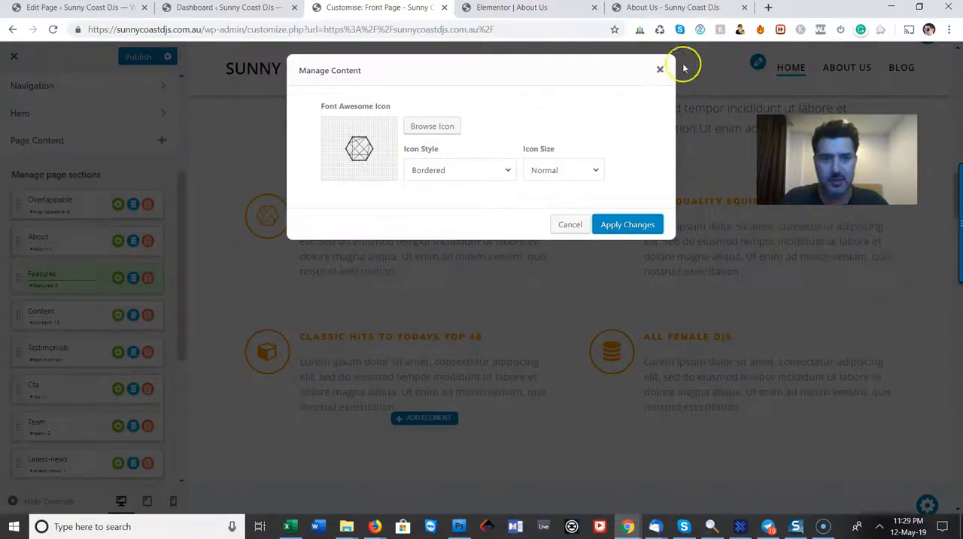
pyautogui.click(660, 70)
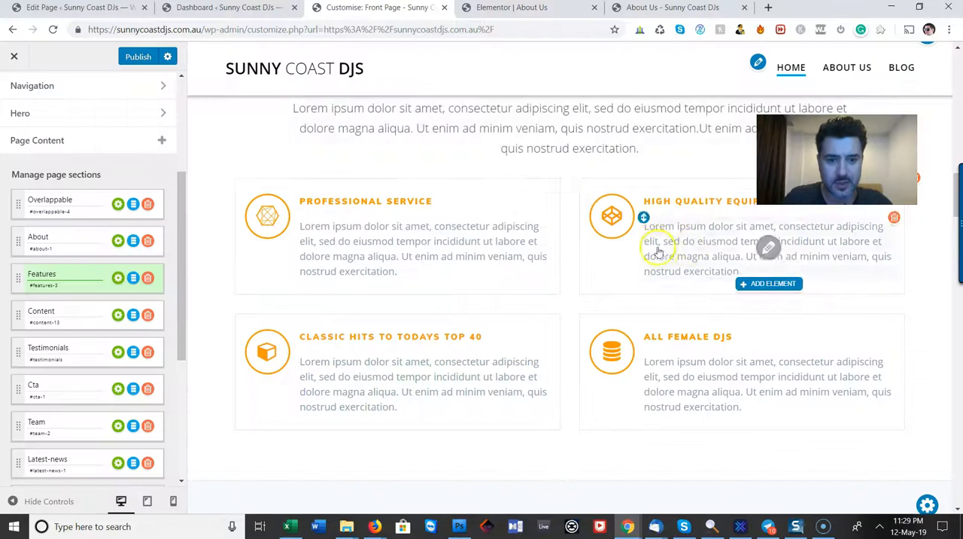
pyautogui.scroll(2, 340, 256)
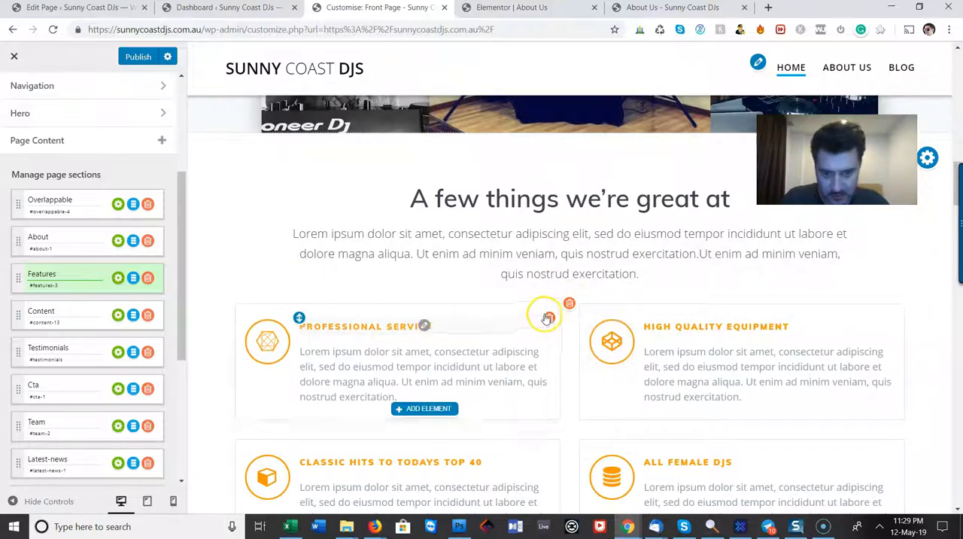
pyautogui.click(563, 309)
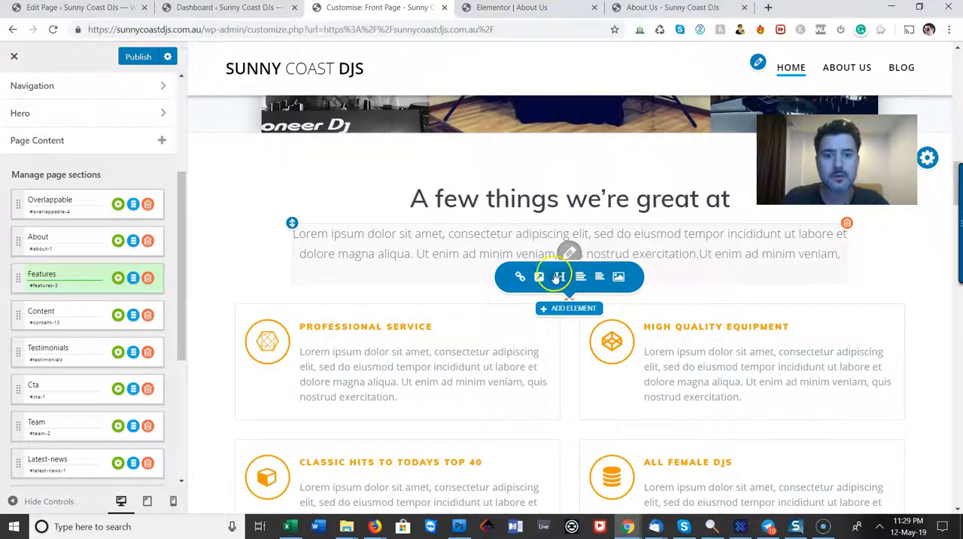
pyautogui.moveTo(489, 325); pyautogui.dragTo(288, 328)
pyautogui.click(447, 328)
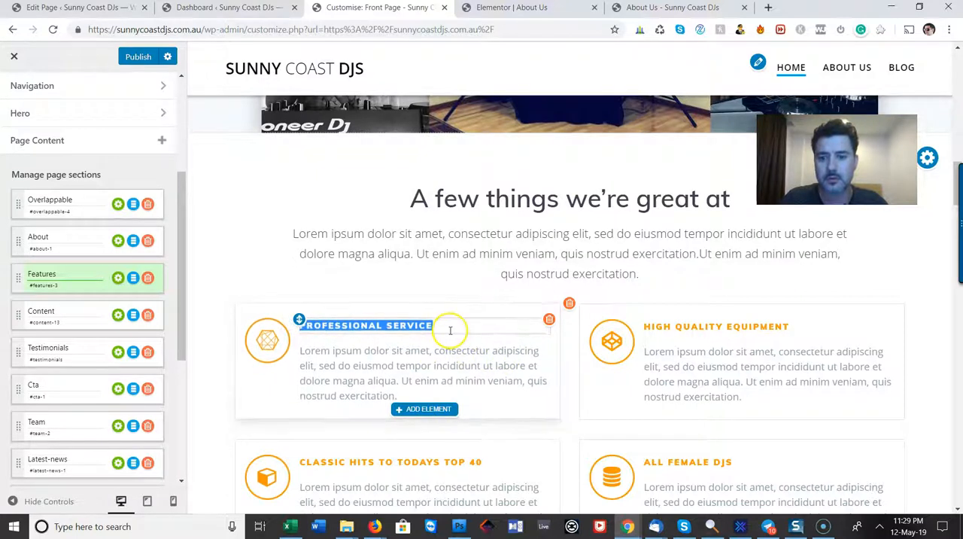
pyautogui.rightClick(417, 324)
pyautogui.click(407, 325)
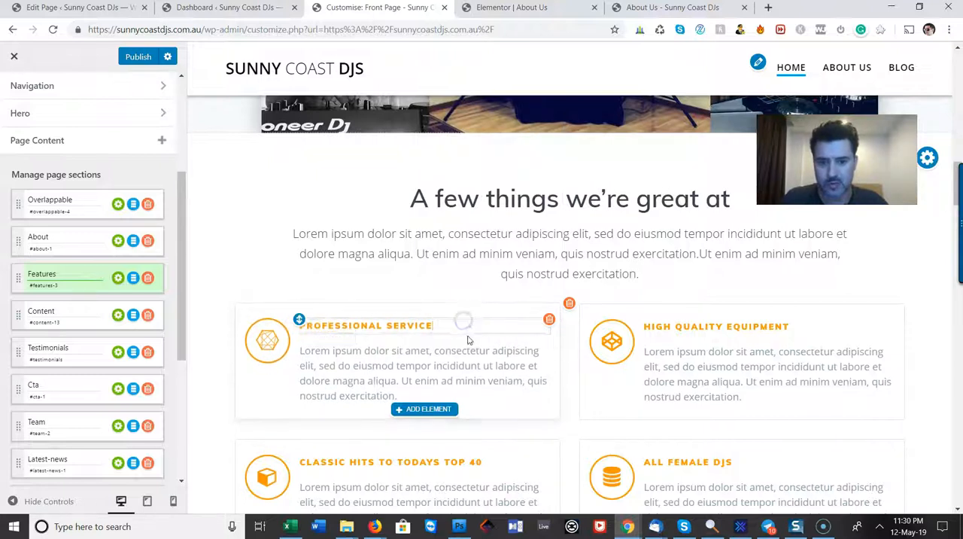
pyautogui.click(433, 410)
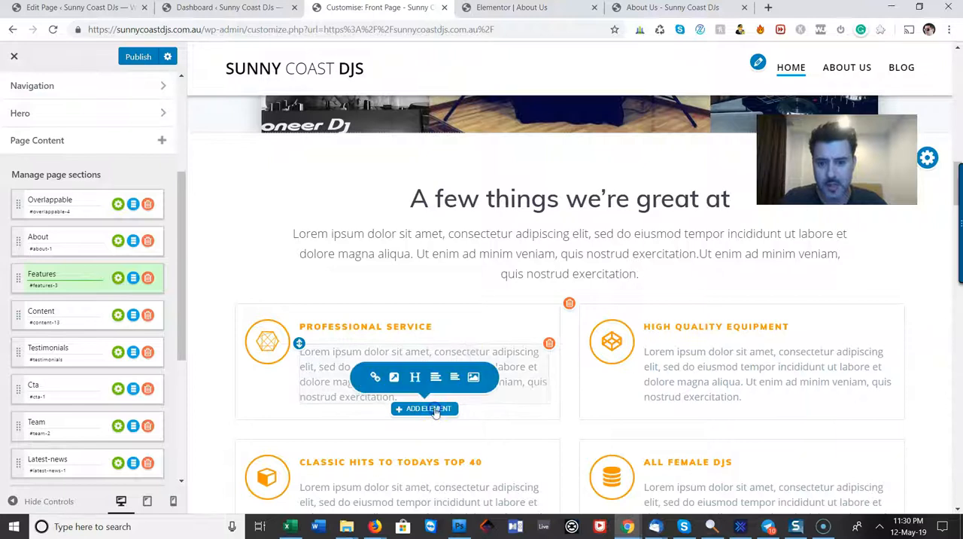
# Try adding an extra text paragraph to the PROFESSIONAL SERVICE box, and delete it again
pyautogui.click(435, 379)
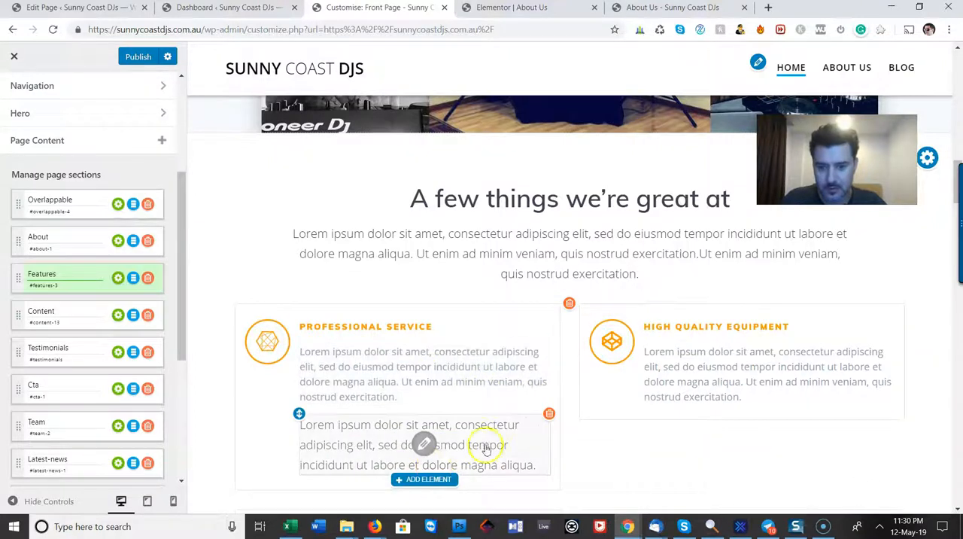
pyautogui.click(549, 415)
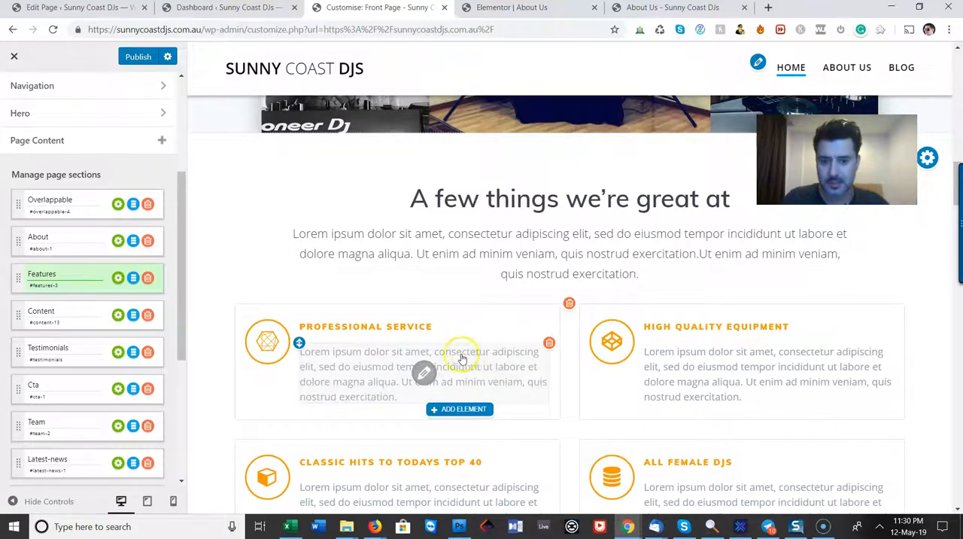
# Check the PROFESSIONAL SERVICE box's paragraph and heading, and the Navigation settings, for text colour options
pyautogui.click(373, 352)
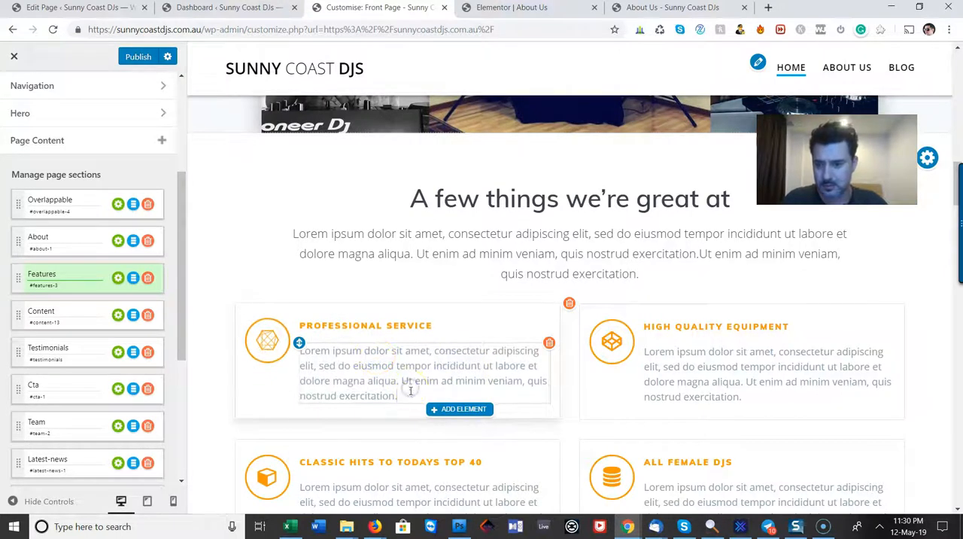
pyautogui.moveTo(412, 398); pyautogui.dragTo(279, 343)
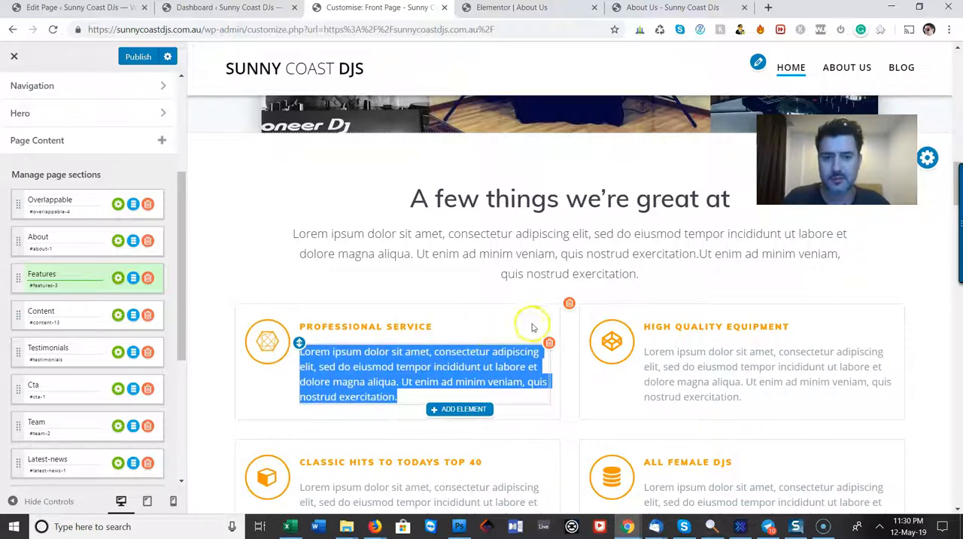
pyautogui.scroll(-2, 479, 319)
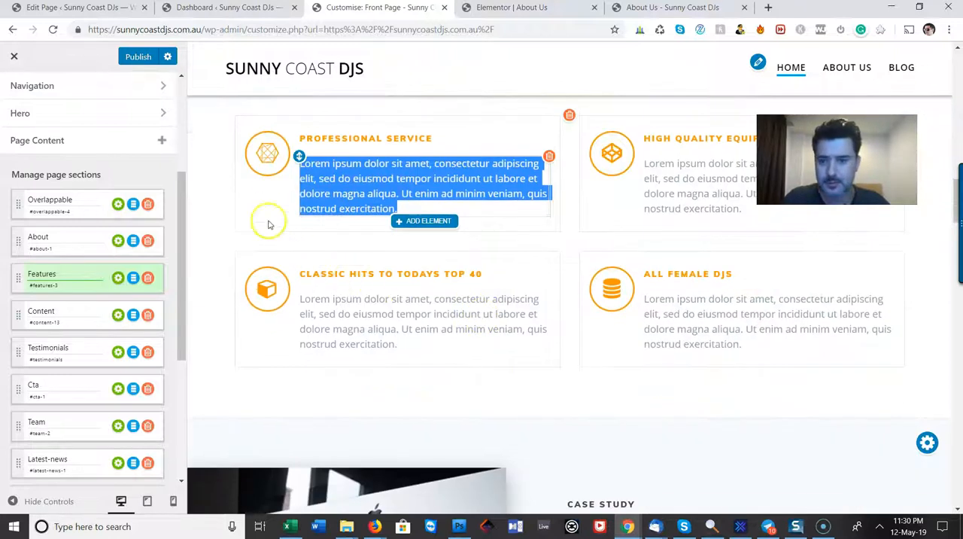
pyautogui.click(311, 142)
pyautogui.click(450, 138)
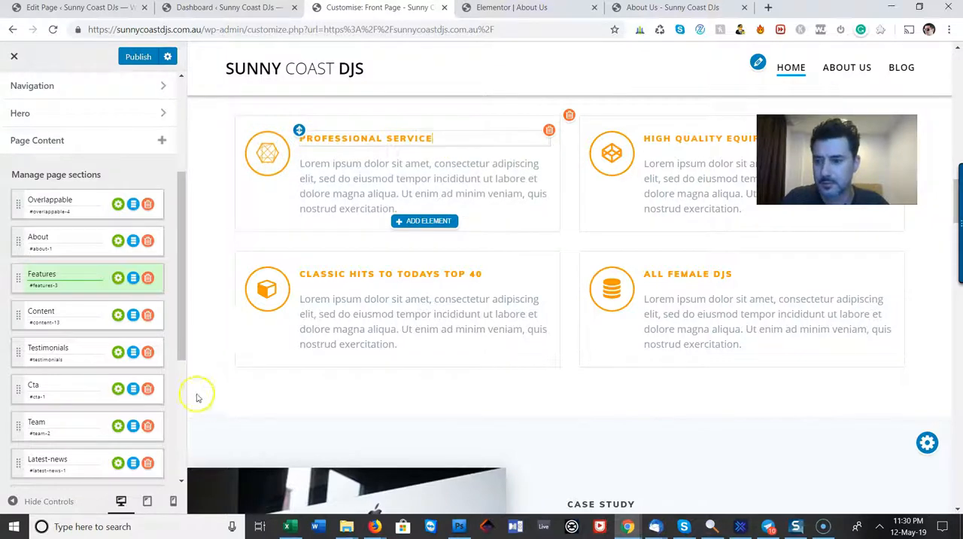
pyautogui.click(59, 88)
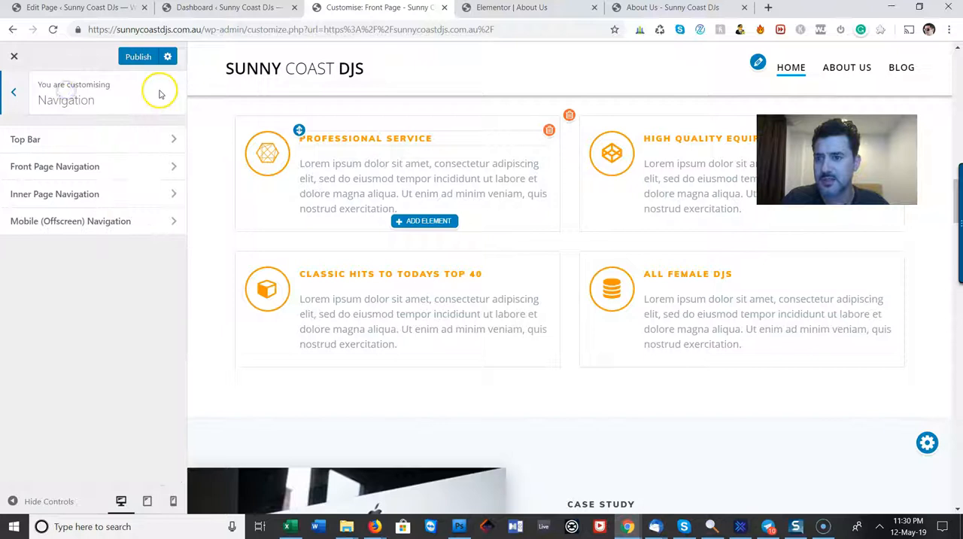
pyautogui.click(12, 91)
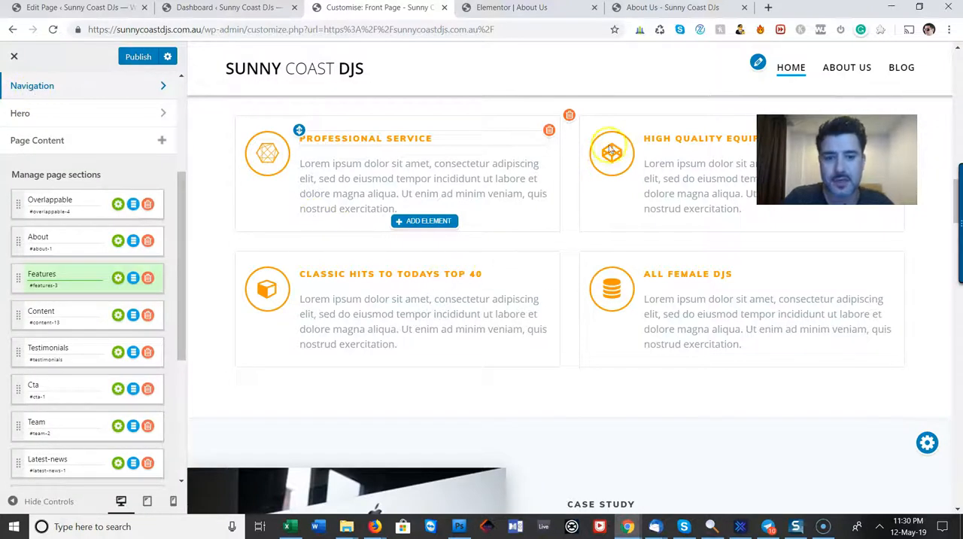
# Switch to the Elementor editor of the About Us page and select the "About Us" heading text
pyautogui.click(648, 9)
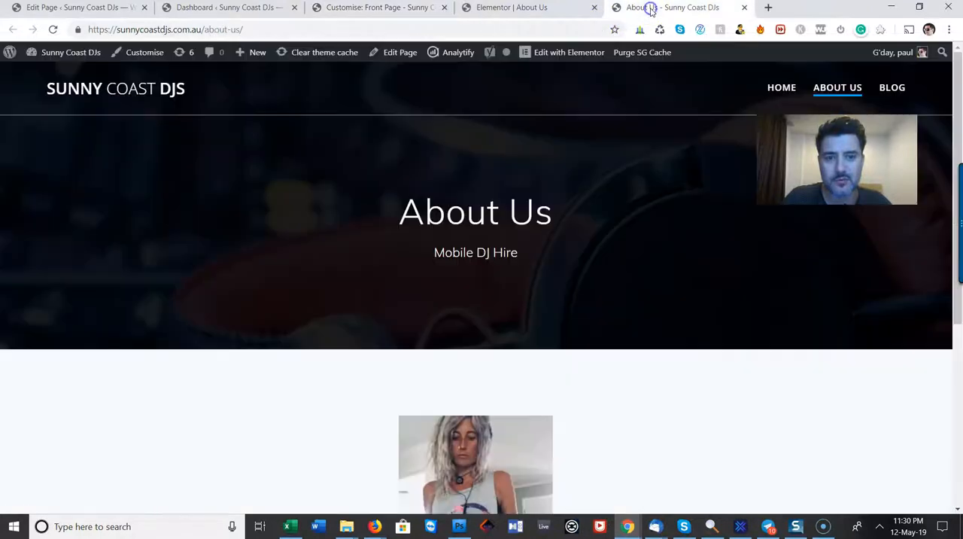
pyautogui.click(581, 10)
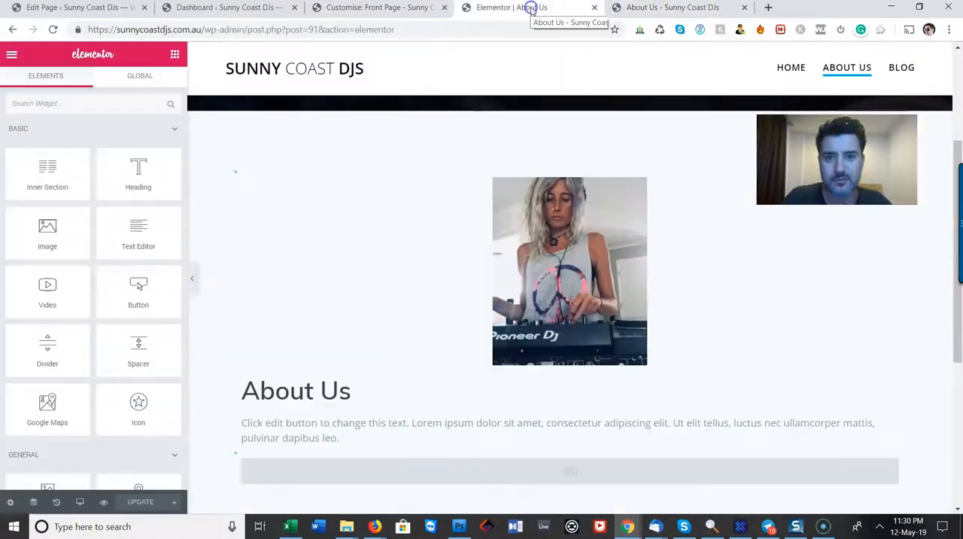
pyautogui.click(331, 392)
pyautogui.moveTo(363, 395); pyautogui.dragTo(231, 391)
pyautogui.moveTo(369, 393); pyautogui.dragTo(268, 397)
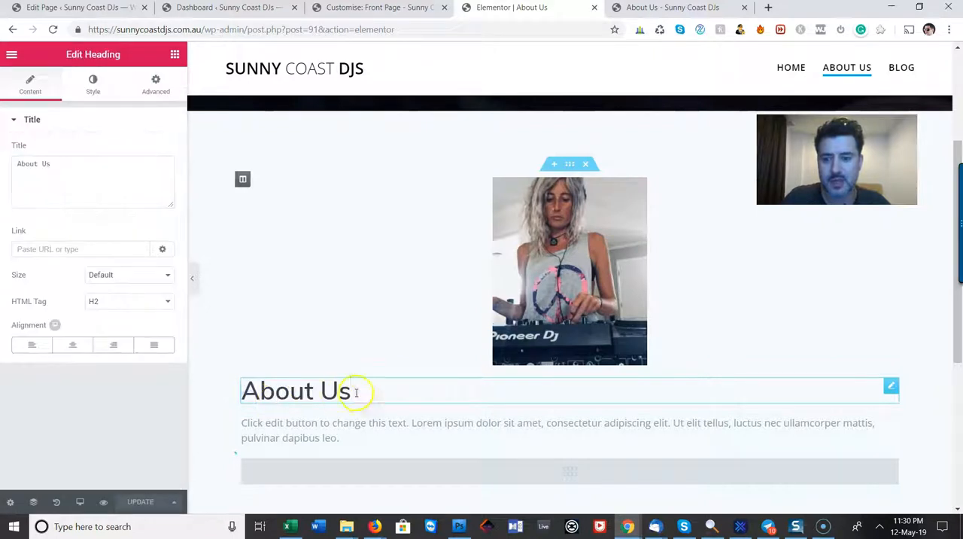
pyautogui.tripleClick(260, 394)
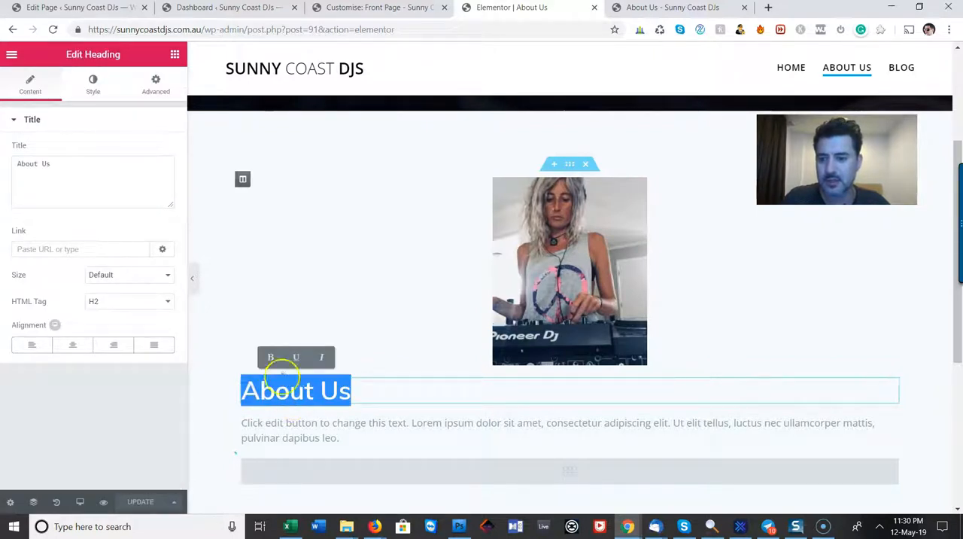
# Change the "About Us" heading's text colour to pink in its style settings
pyautogui.click(93, 79)
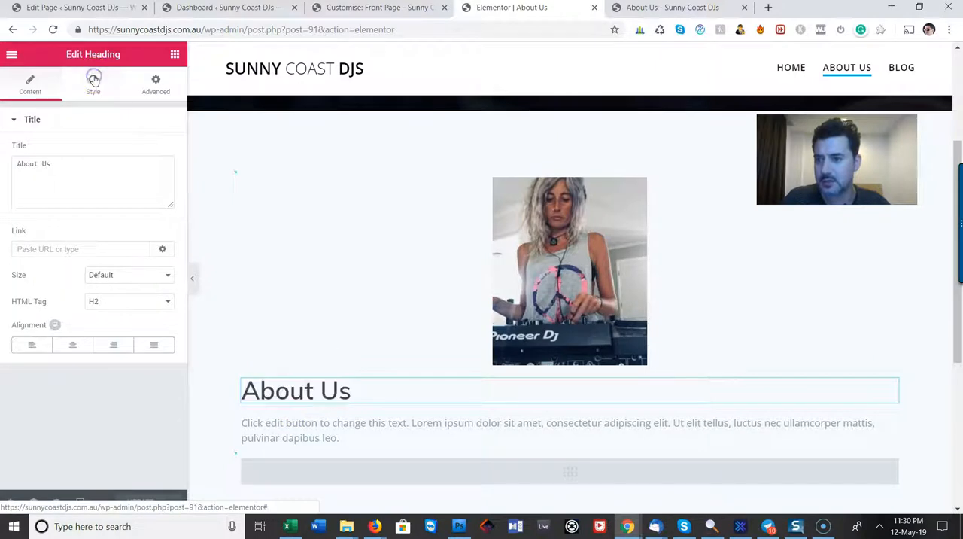
pyautogui.click(159, 150)
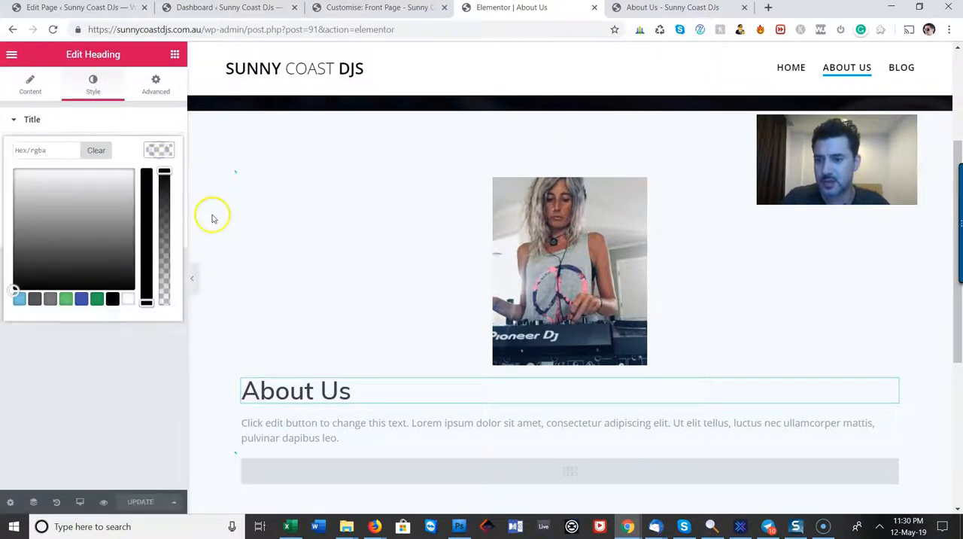
pyautogui.click(81, 299)
pyautogui.moveTo(102, 211); pyautogui.dragTo(128, 173)
pyautogui.click(284, 215)
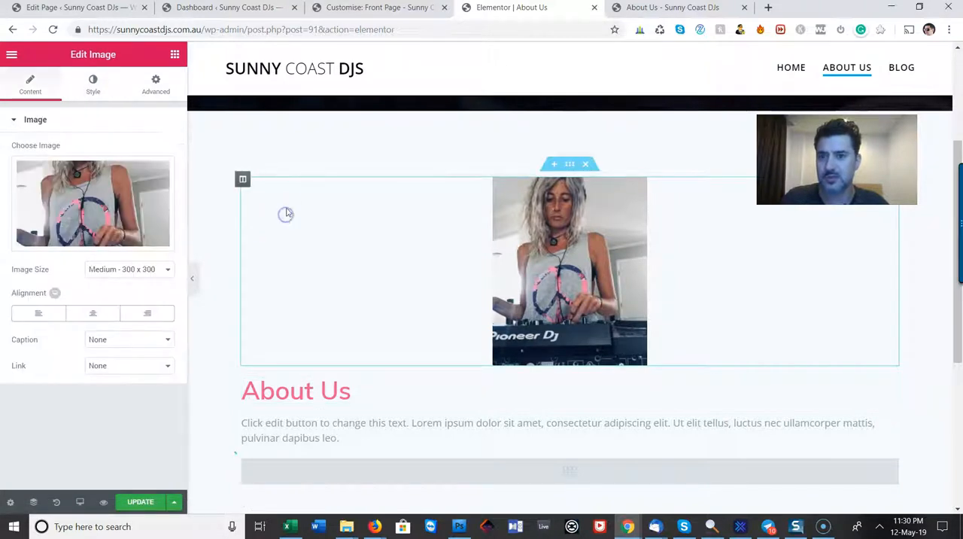
# Return to the front page customiser and check the CLASSIC HITS TO TODAYS TOP 40 heading and icon for colour options
pyautogui.click(371, 9)
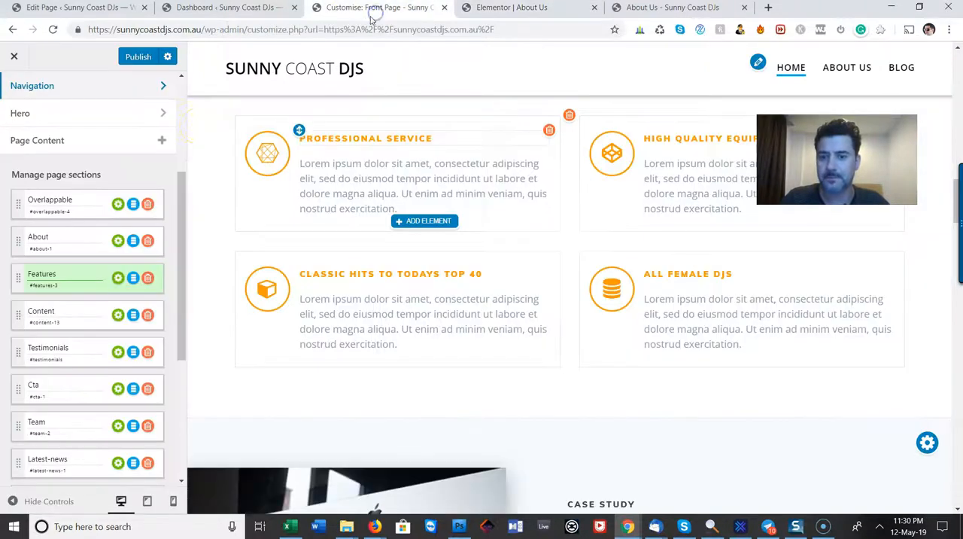
pyautogui.click(341, 277)
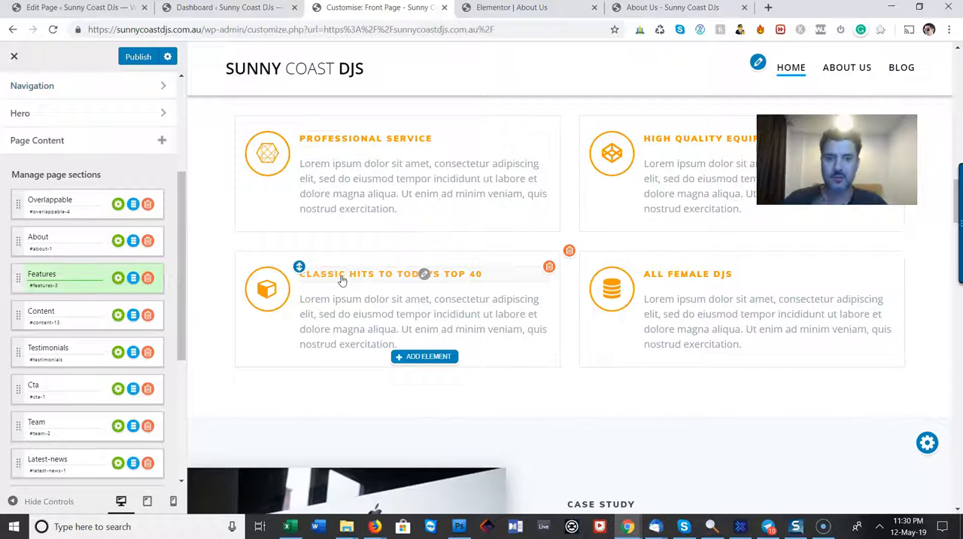
pyautogui.click(425, 276)
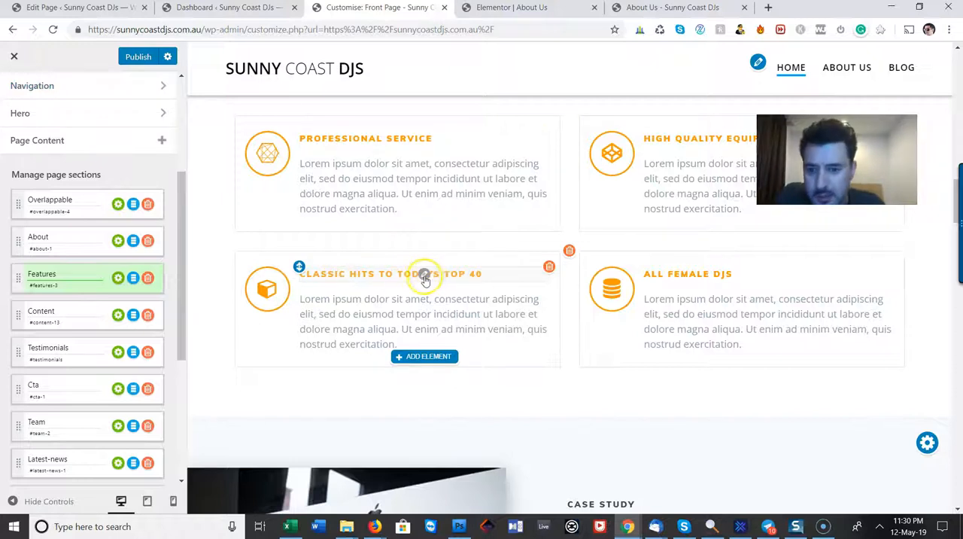
pyautogui.moveTo(470, 271); pyautogui.dragTo(263, 275)
pyautogui.rightClick(365, 274)
pyautogui.click(338, 280)
pyautogui.click(516, 287)
pyautogui.click(505, 253)
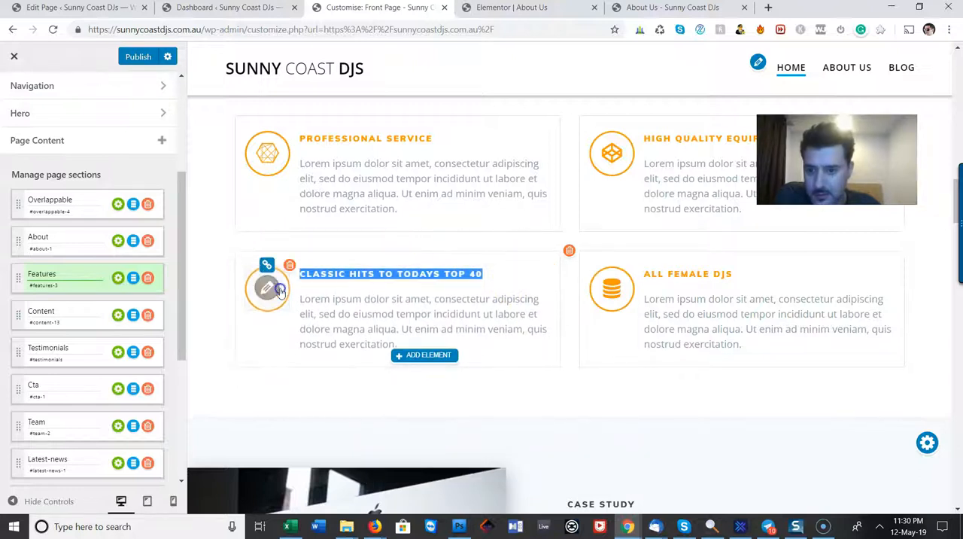
pyautogui.click(277, 289)
pyautogui.click(569, 226)
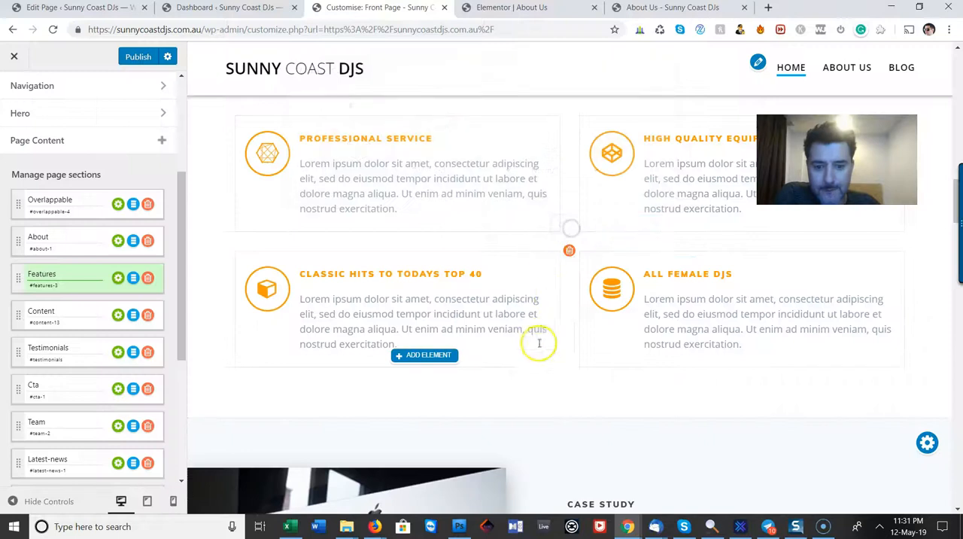
# Examine the Features section's settings, including background colour, item alignment, content alignment and item positions
pyautogui.scroll(3, 688, 384)
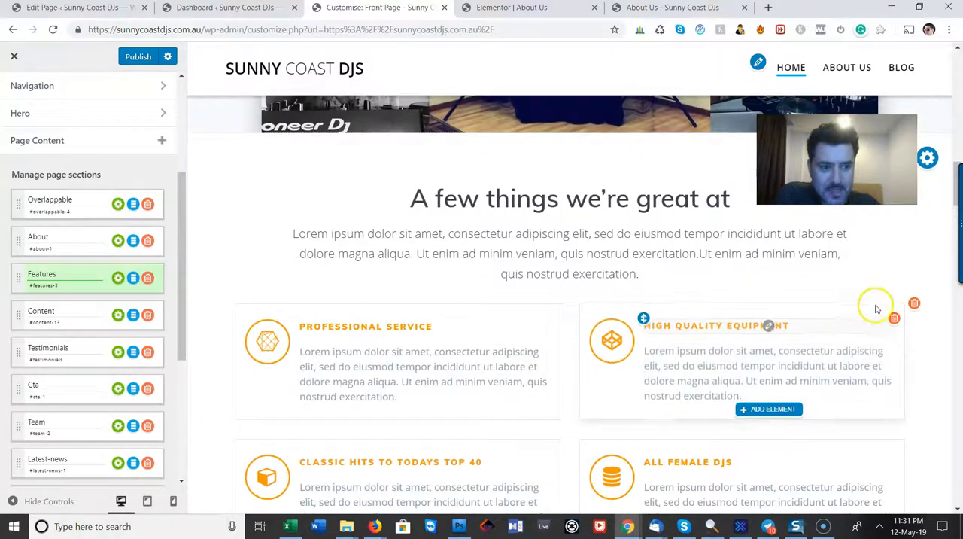
pyautogui.scroll(1, 750, 315)
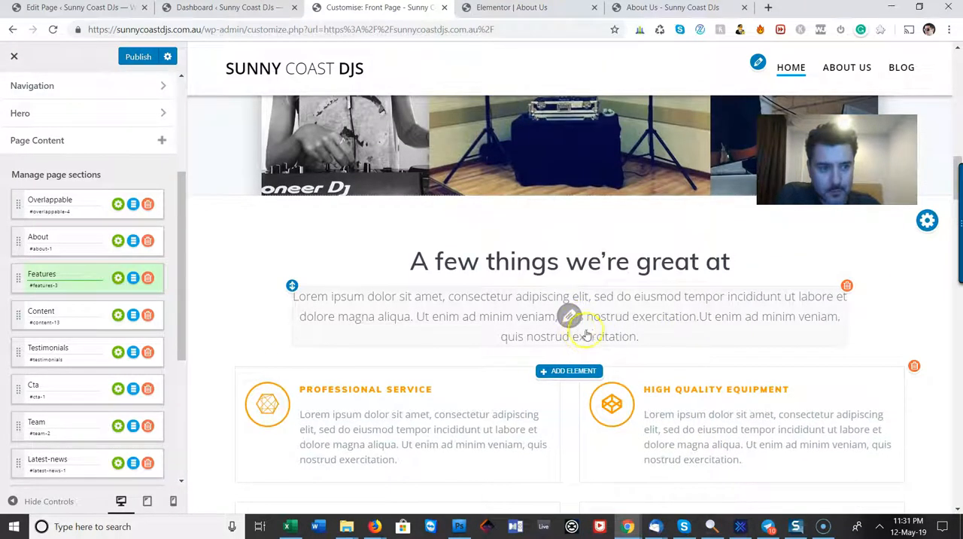
pyautogui.click(927, 220)
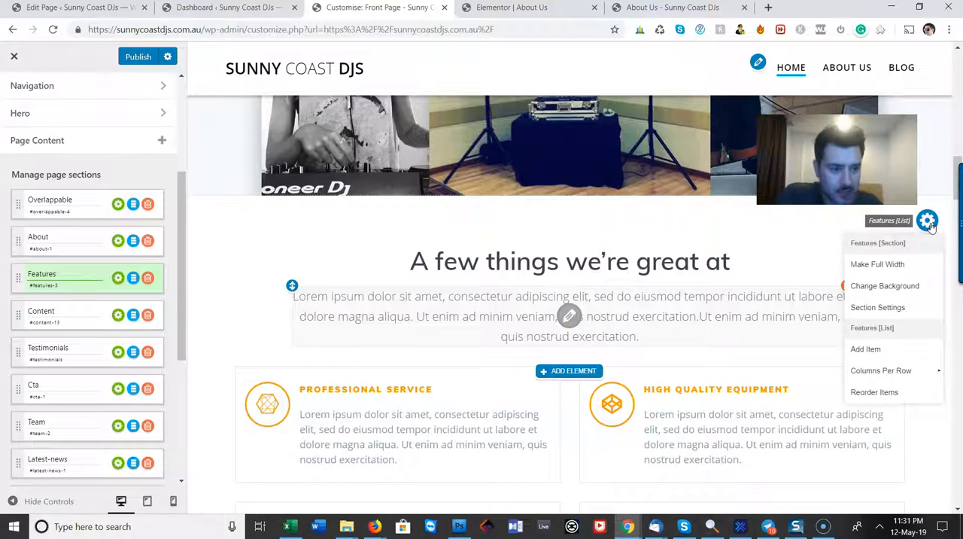
pyautogui.click(901, 310)
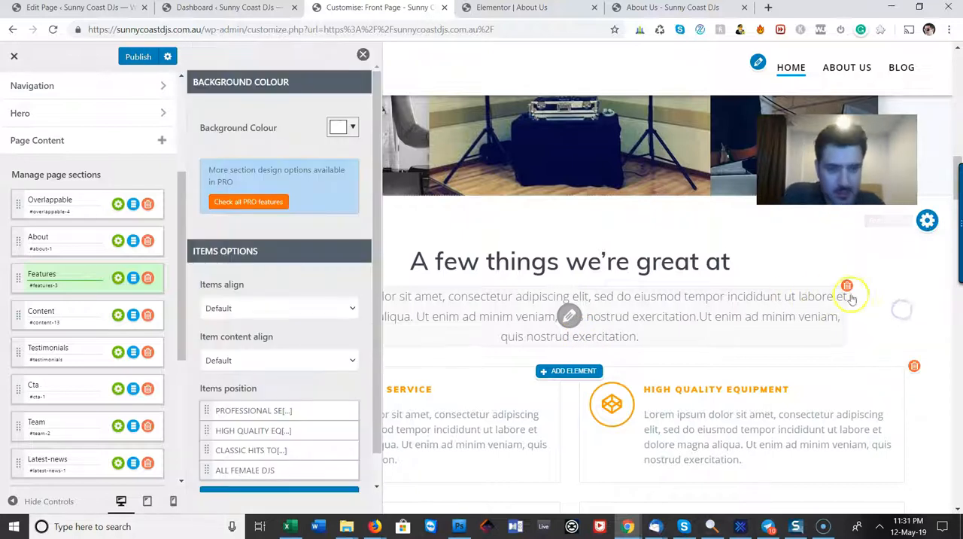
pyautogui.scroll(-1, 339, 340)
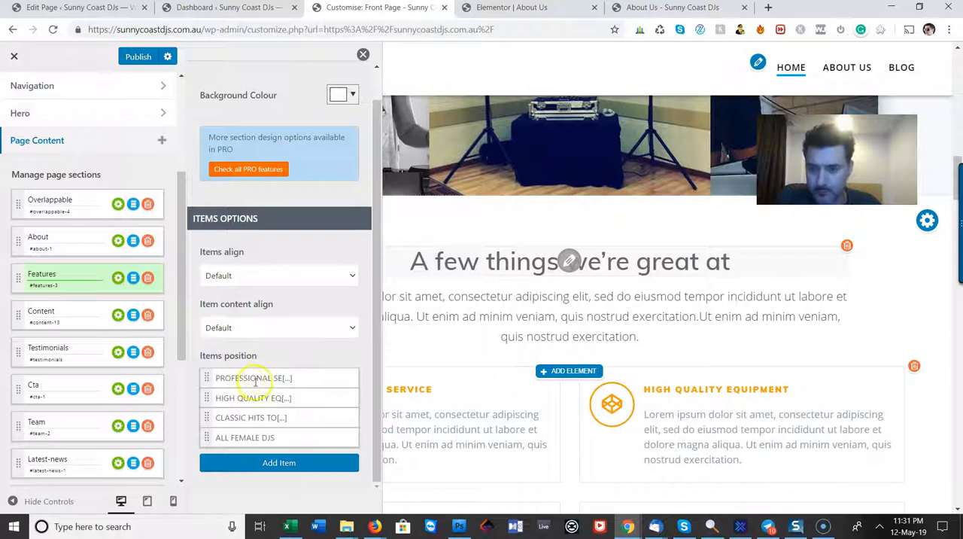
pyautogui.scroll(1, 269, 333)
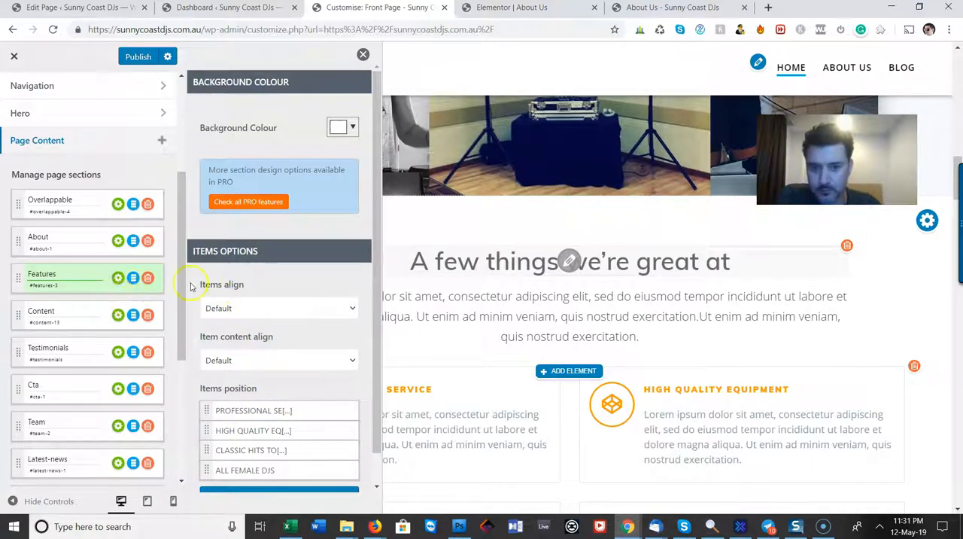
pyautogui.click(118, 279)
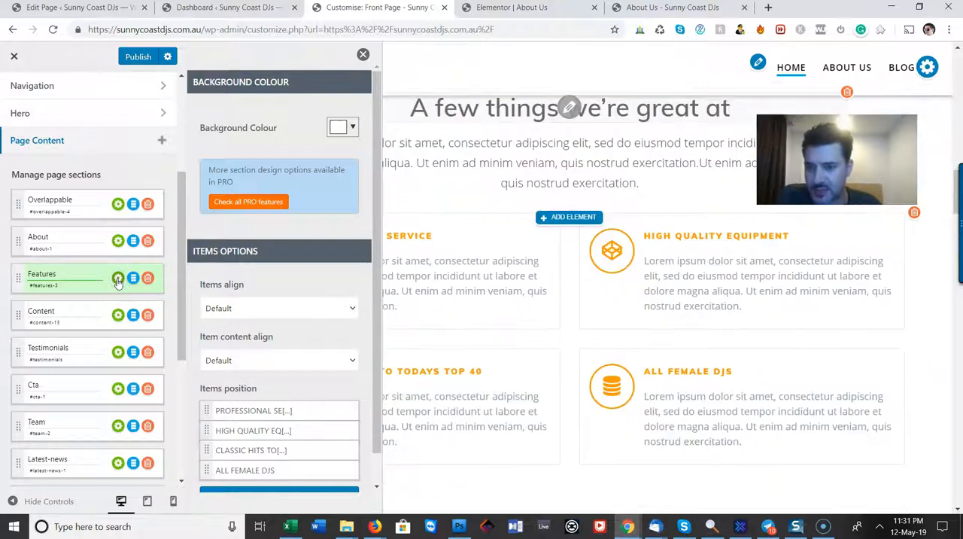
# Try the alternative background colour on the Features section, set it back to white and close the section settings
pyautogui.click(359, 132)
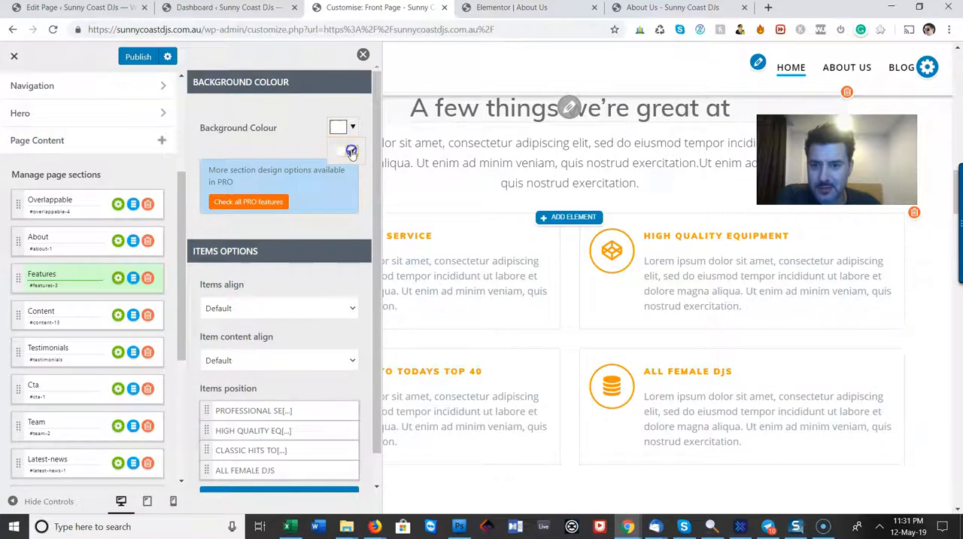
pyautogui.click(352, 152)
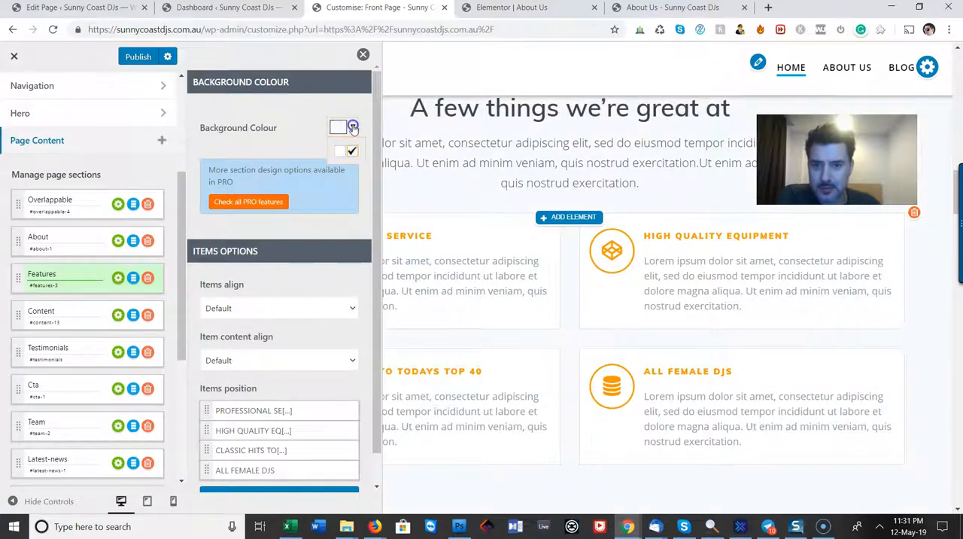
pyautogui.click(338, 152)
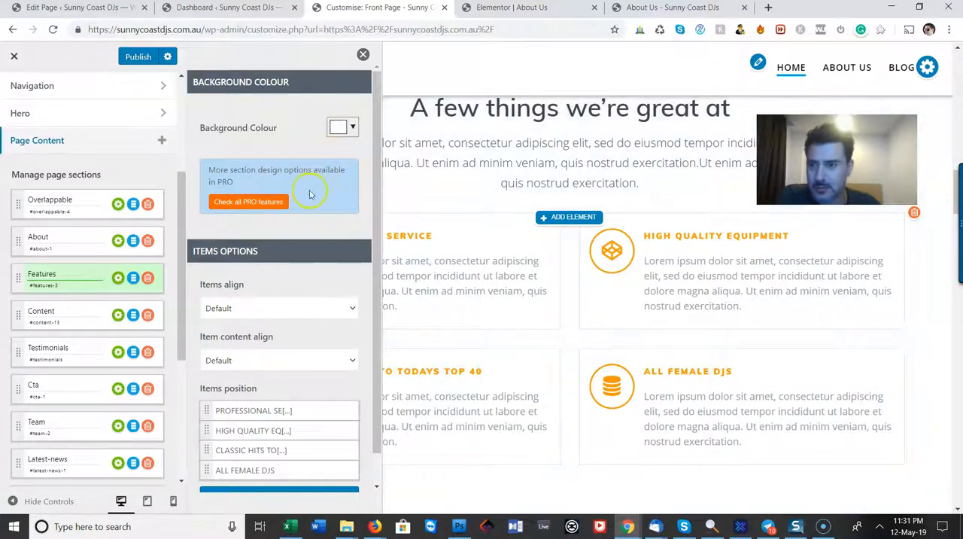
pyautogui.click(363, 56)
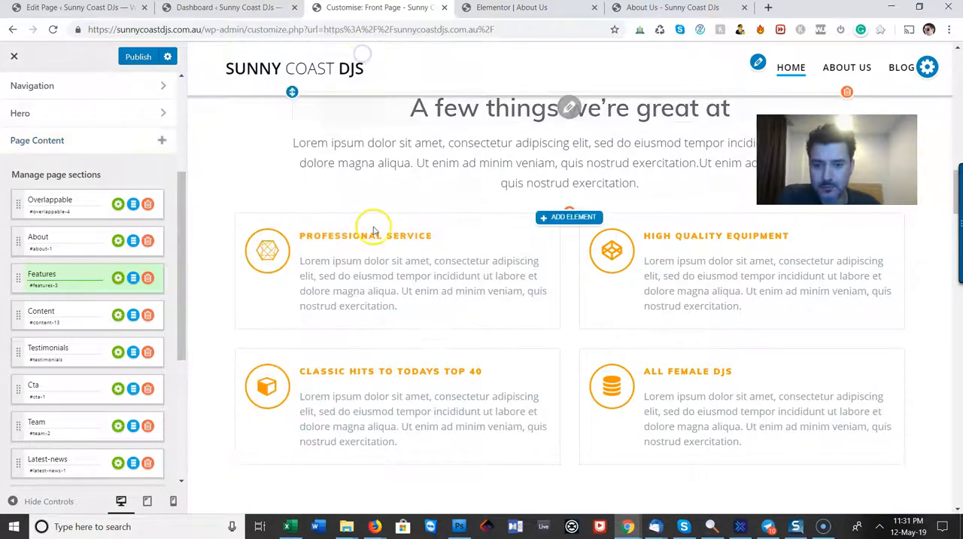
# Inspect the PROFESSIONAL SERVICE icon's style and size options and open the Font Awesome icon library without choosing an icon
pyautogui.click(273, 252)
pyautogui.click(659, 70)
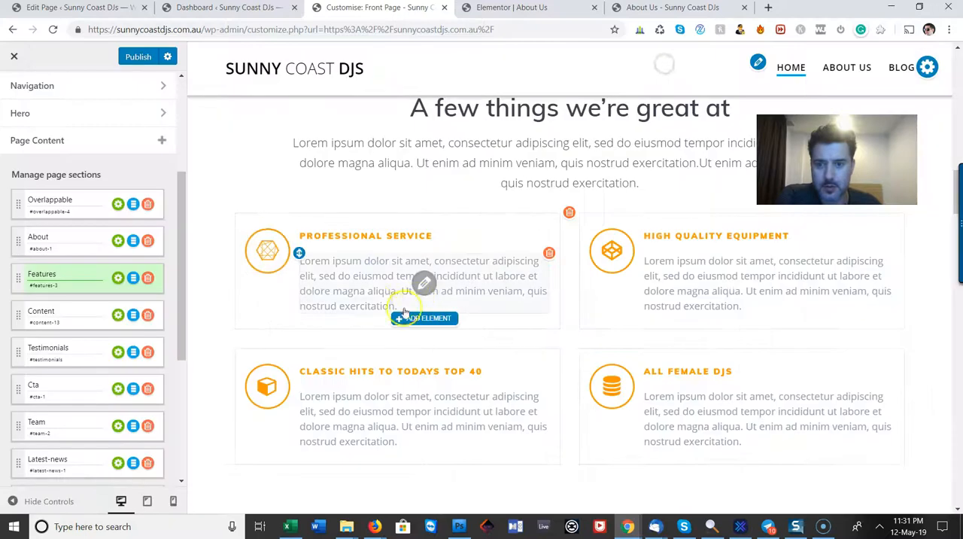
pyautogui.scroll(-1, 338, 278)
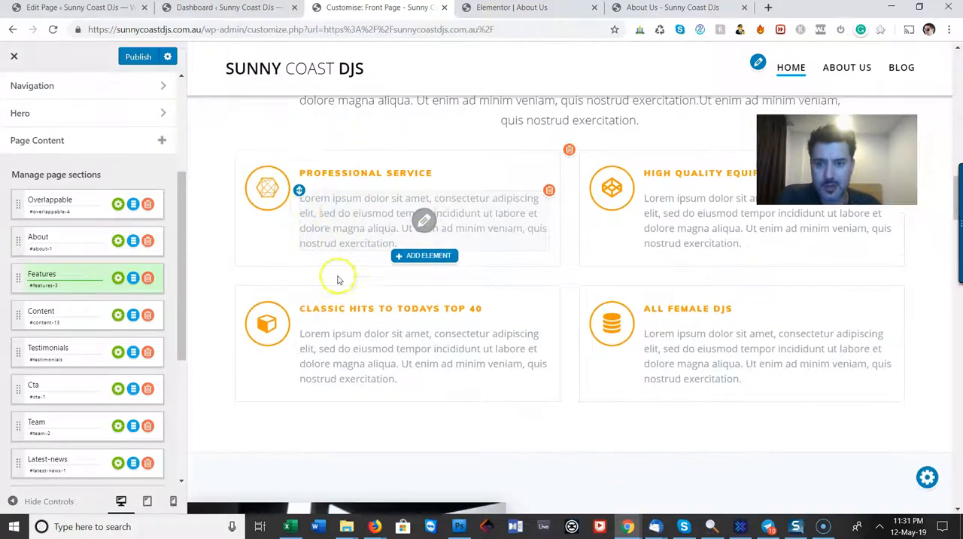
pyautogui.click(271, 193)
pyautogui.click(425, 128)
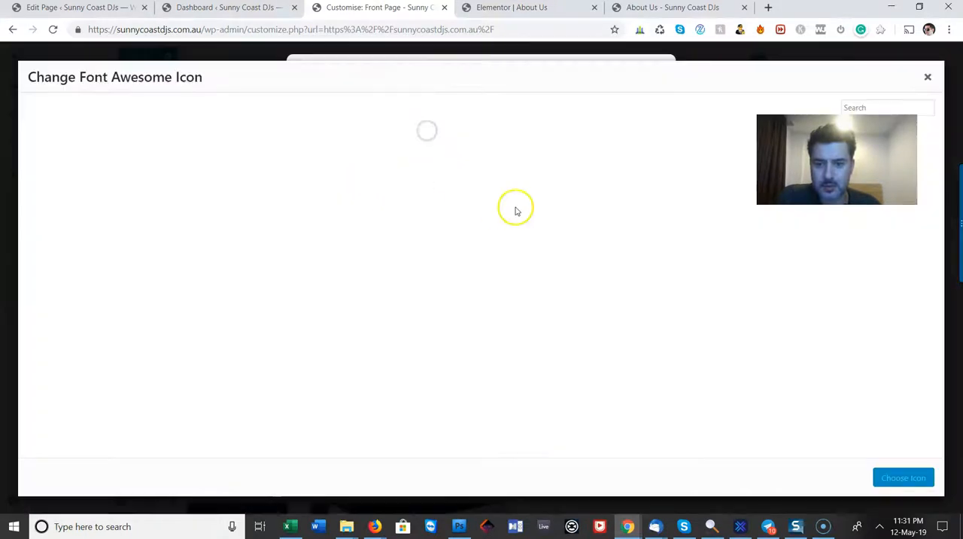
pyautogui.click(927, 79)
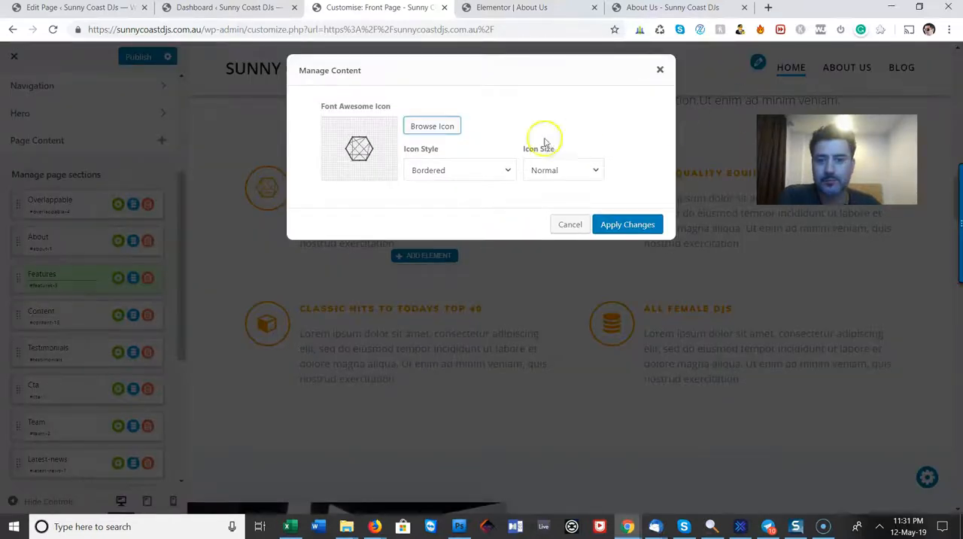
# Look through the Font Awesome library for a PROFESSIONAL SERVICE icon, search it for "suit" and clear the search
pyautogui.click(429, 125)
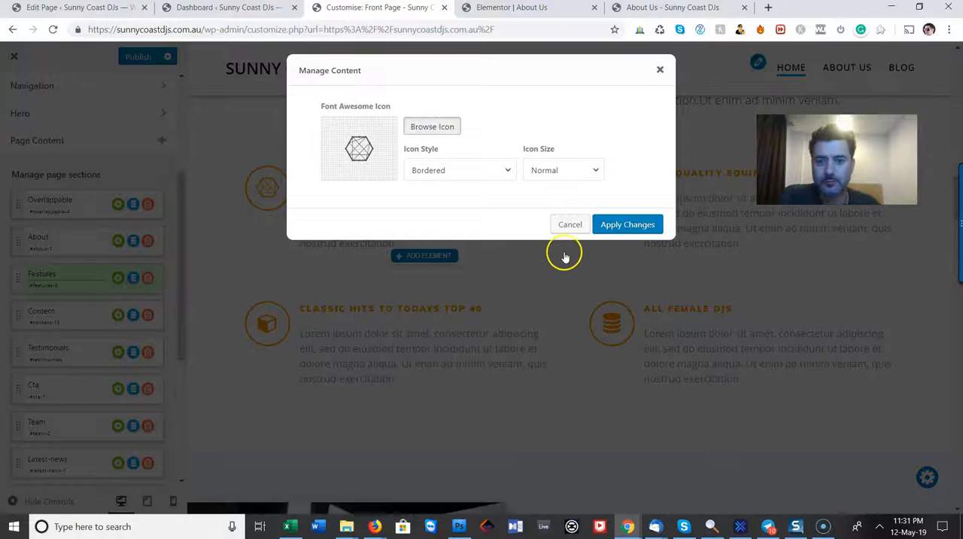
pyautogui.click(435, 130)
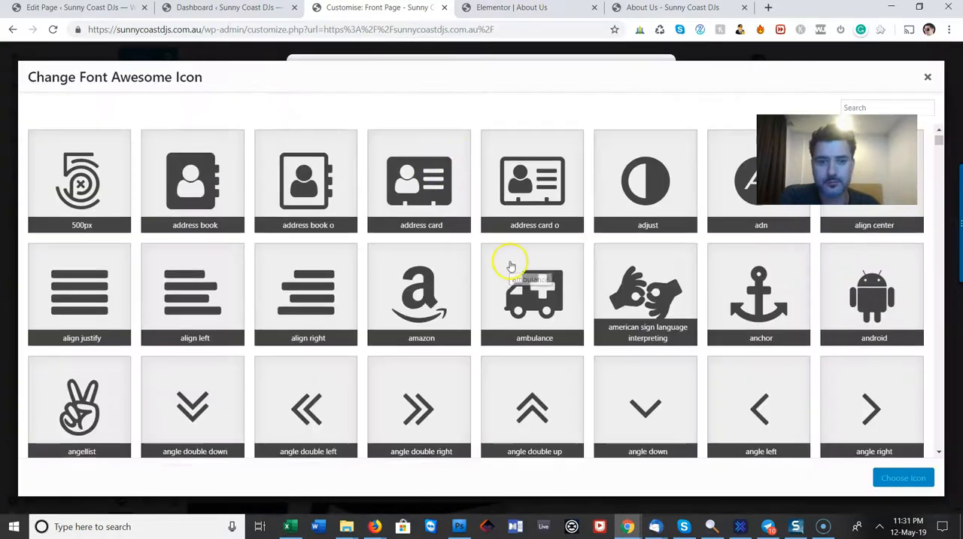
pyautogui.scroll(-3, 510, 265)
pyautogui.scroll(-9, 613, 241)
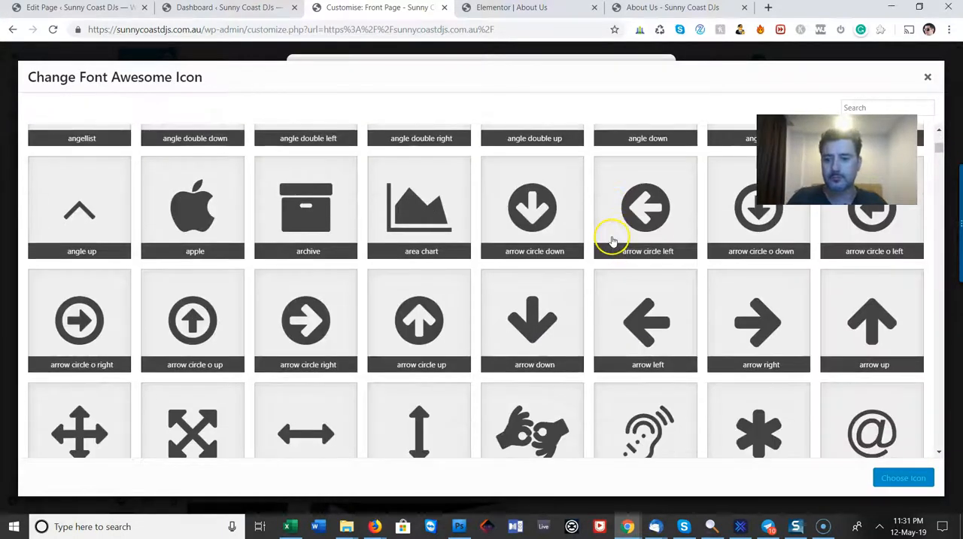
pyautogui.scroll(-10, 613, 242)
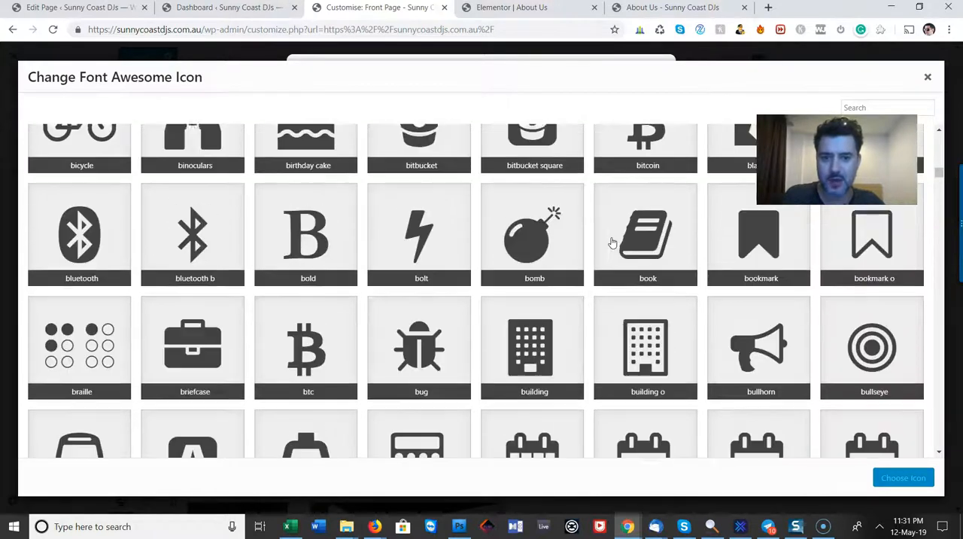
pyautogui.scroll(-3, 613, 242)
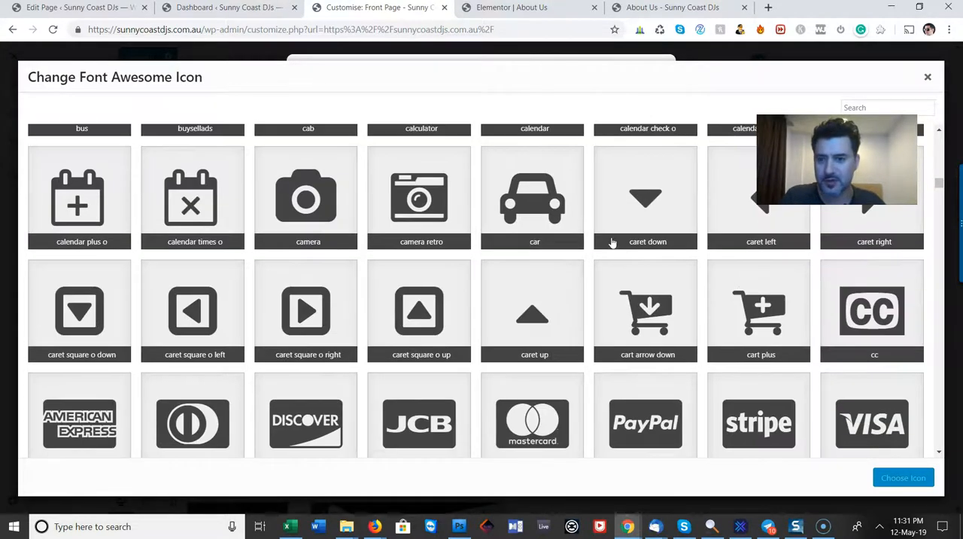
pyautogui.scroll(-10, 613, 242)
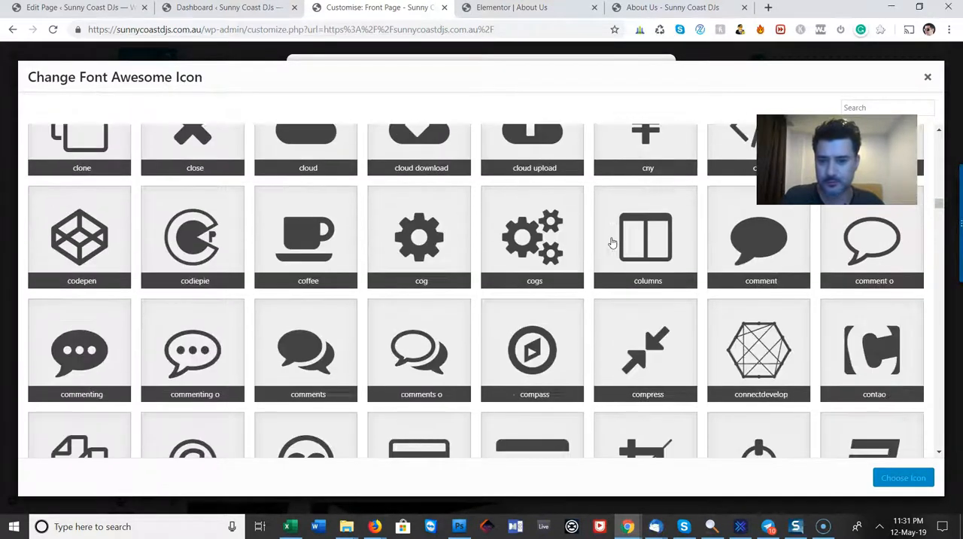
pyautogui.scroll(-10, 614, 243)
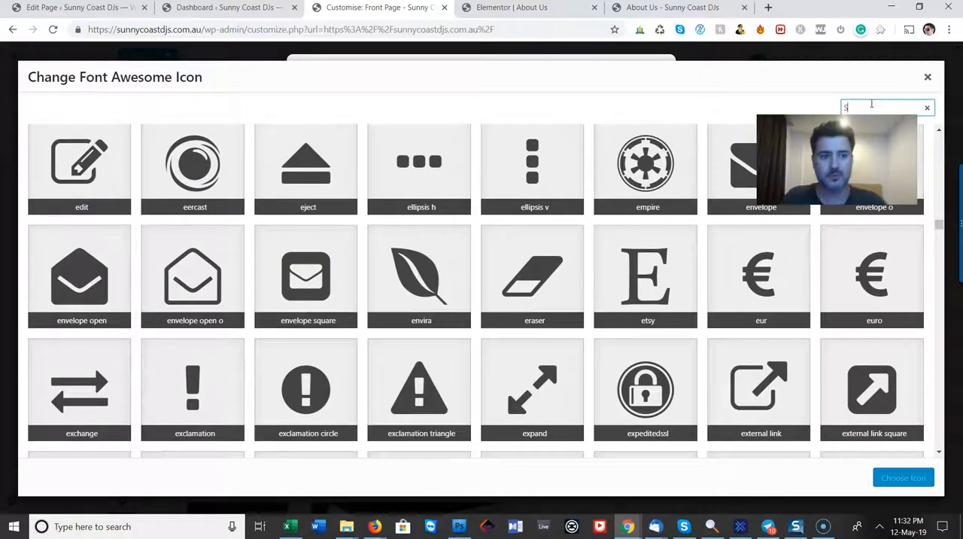
pyautogui.write('uit')
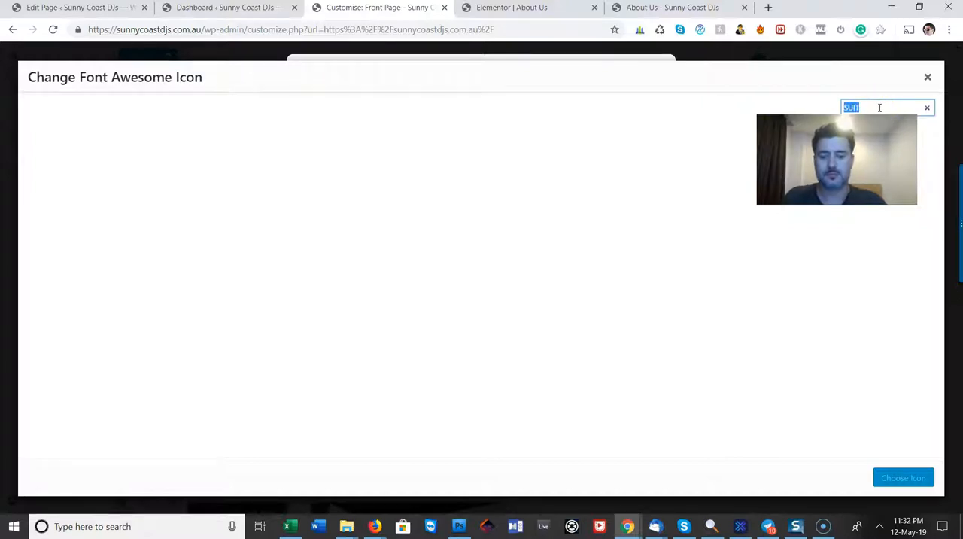
pyautogui.moveTo(879, 107); pyautogui.dragTo(758, 91)
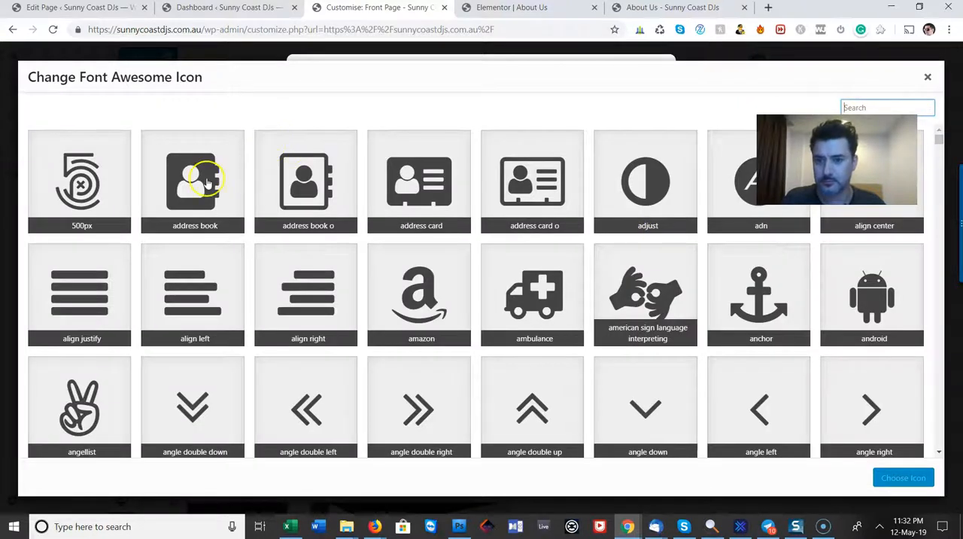
# Replace the PROFESSIONAL SERVICE icon with "user circle o" and apply the change
pyautogui.click(208, 183)
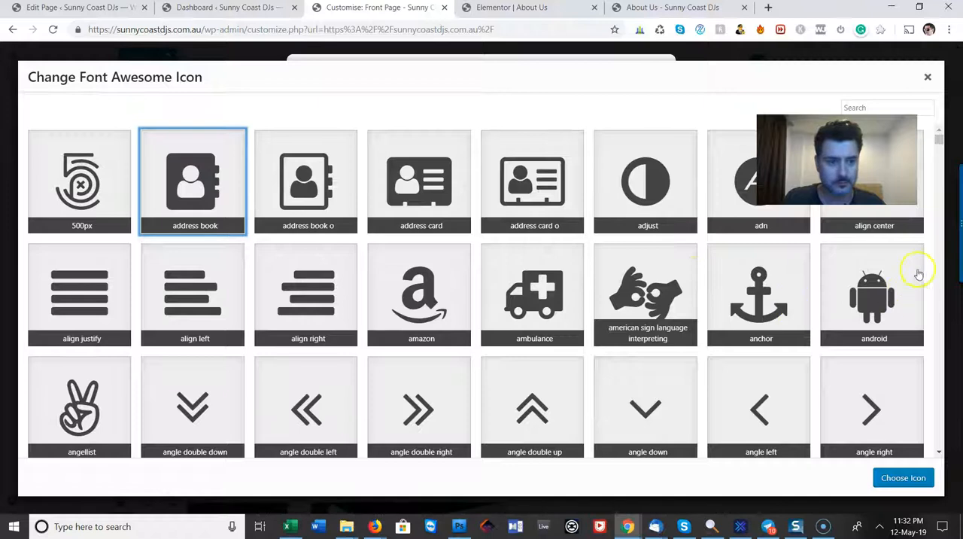
pyautogui.moveTo(939, 140); pyautogui.dragTo(960, 429)
pyautogui.scroll(3, 545, 352)
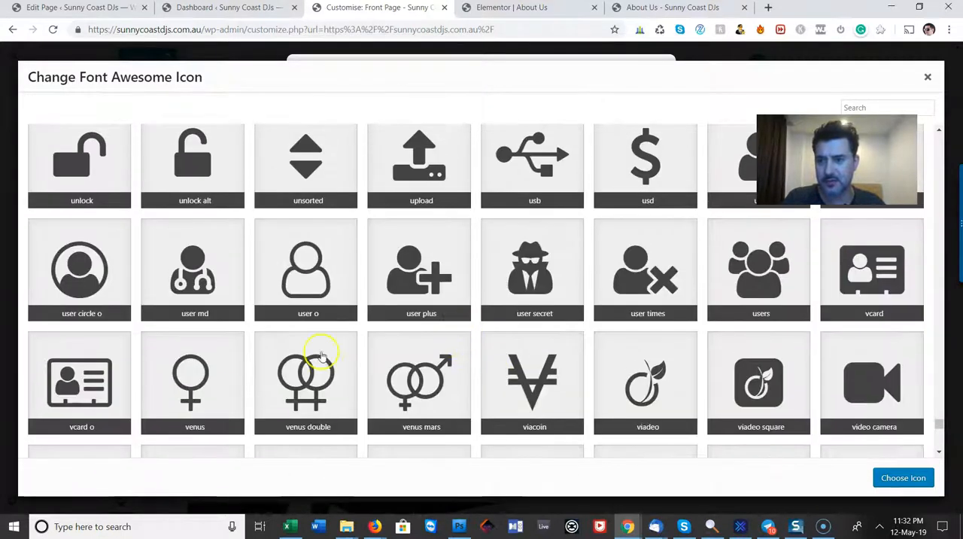
pyautogui.click(82, 272)
pyautogui.scroll(-10, 607, 364)
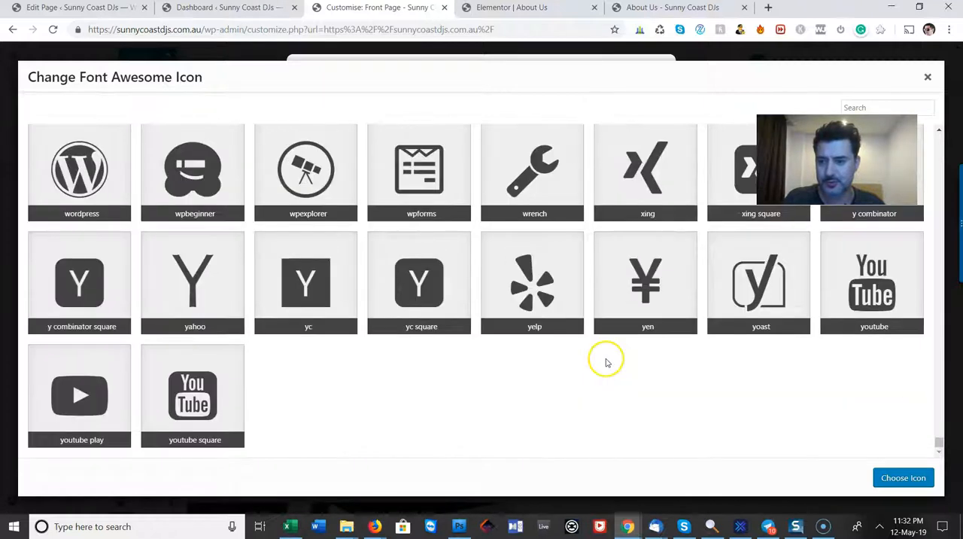
pyautogui.click(903, 478)
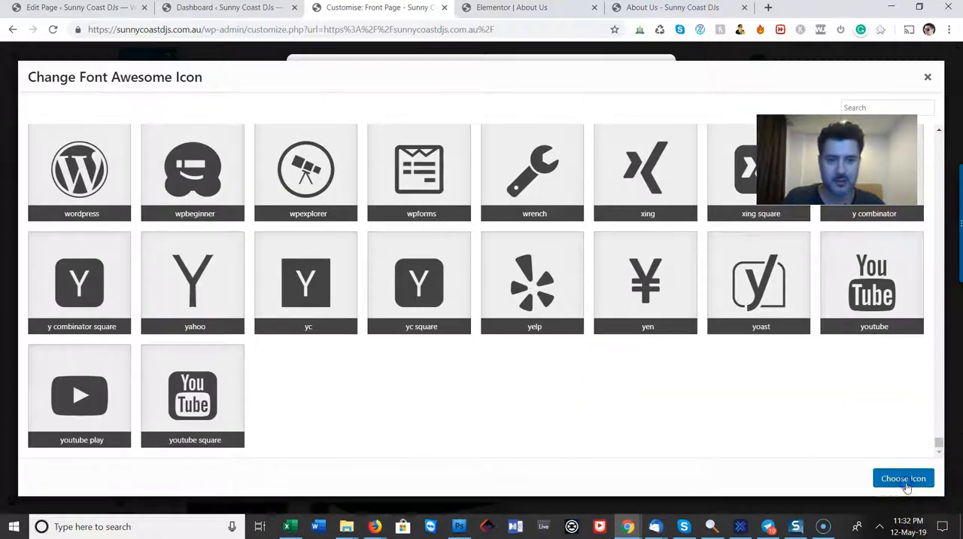
pyautogui.click(900, 478)
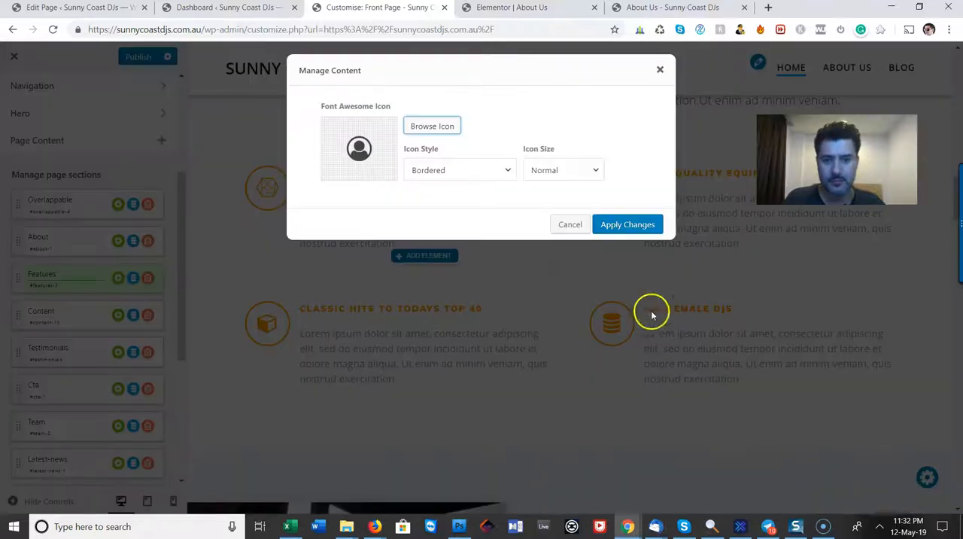
pyautogui.click(631, 227)
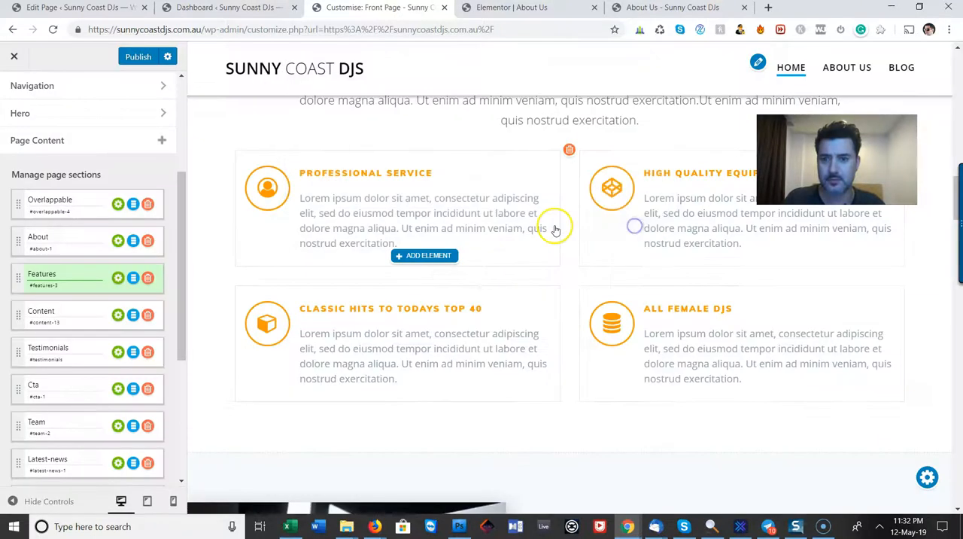
# Open the icon library for the HIGH QUALITY feature's icon and search it for "SOUND" and "AUD"
pyautogui.click(615, 190)
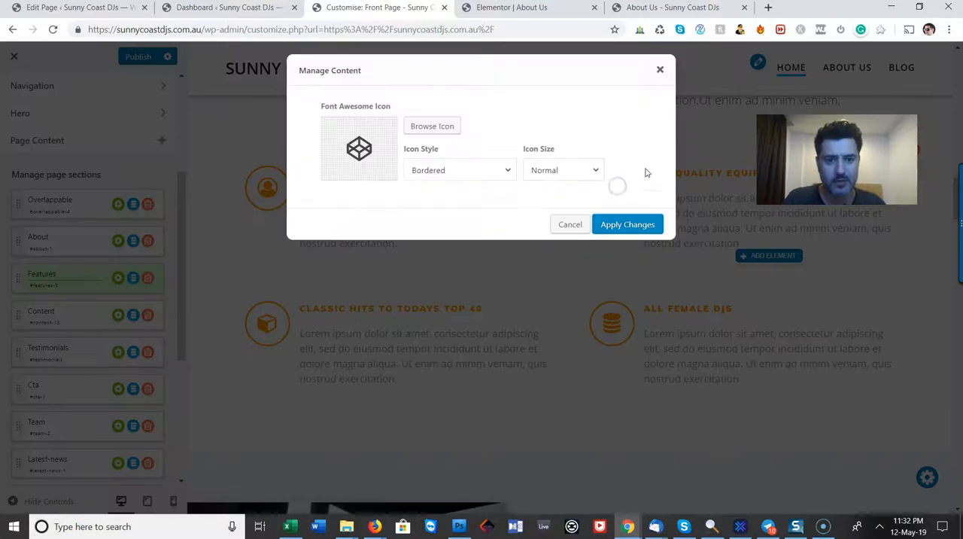
pyautogui.click(432, 126)
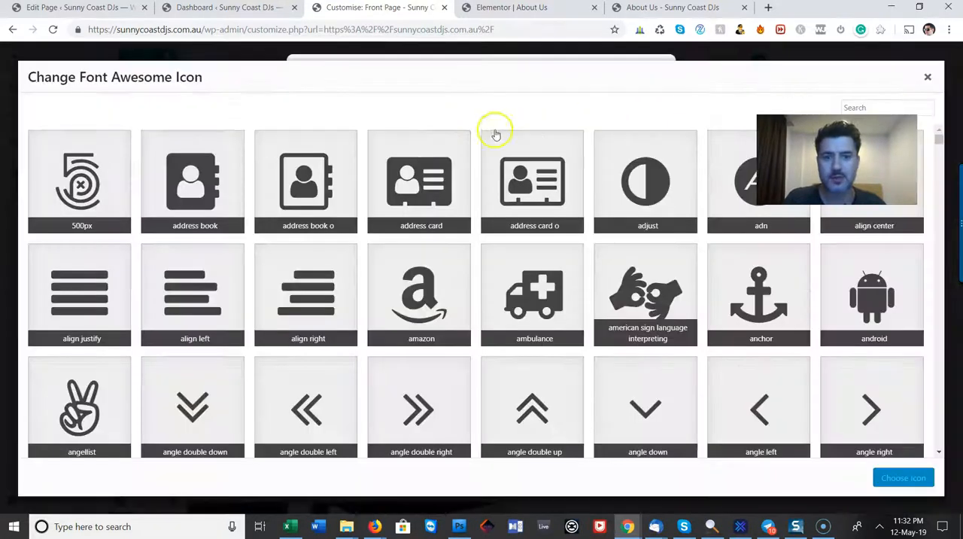
pyautogui.click(880, 106)
pyautogui.write('S')
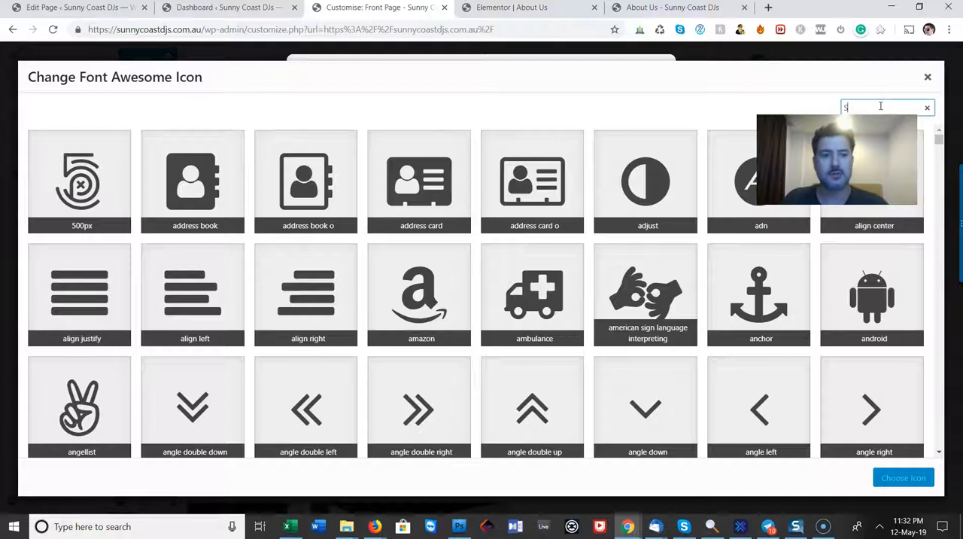
pyautogui.write('OUND')
pyautogui.doubleClick(880, 106)
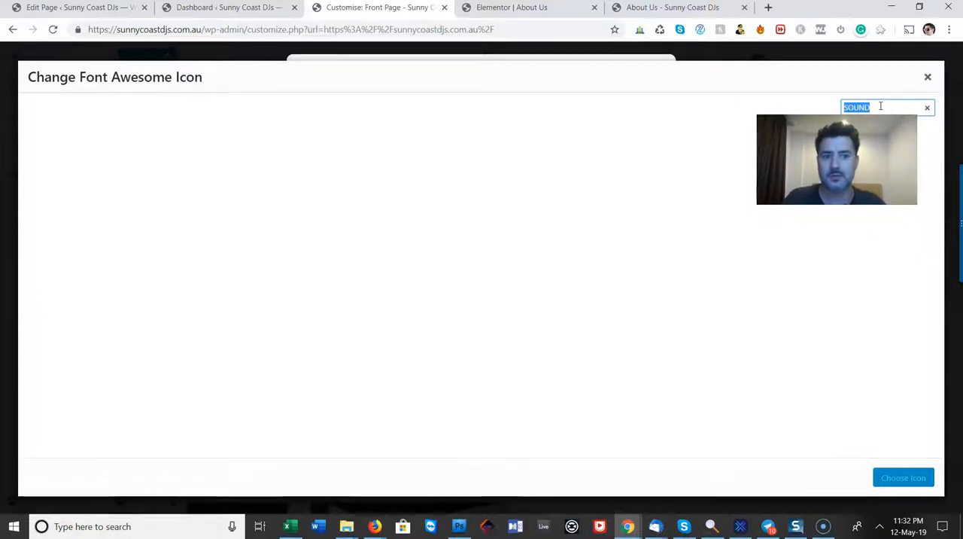
pyautogui.write('AUD')
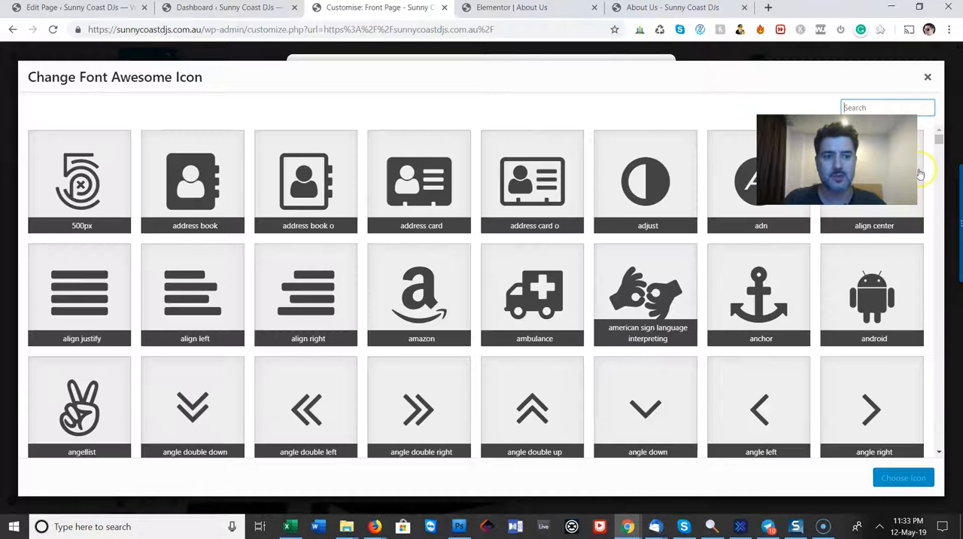
# Look through the full icon library for an icon that suits the HIGH QUALITY feature
pyautogui.moveTo(939, 146); pyautogui.dragTo(948, 214)
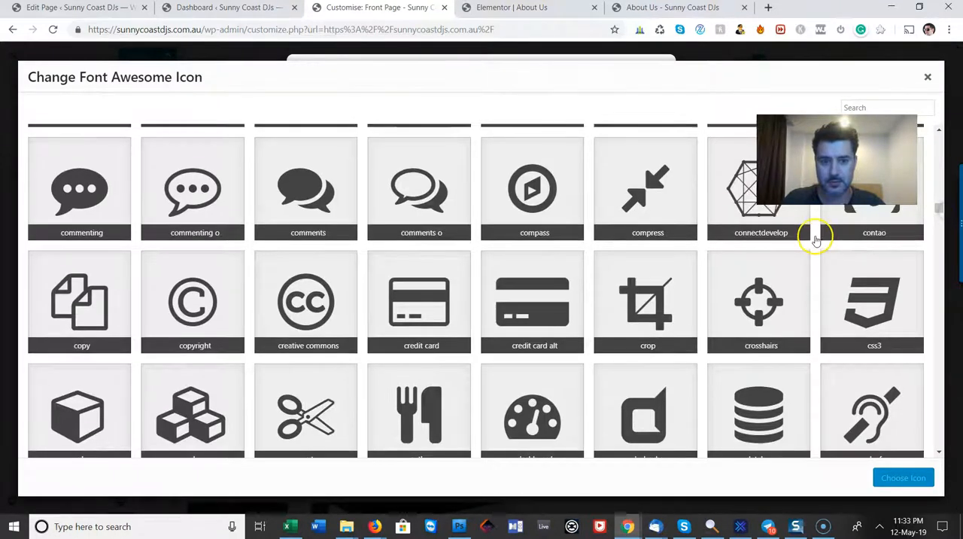
pyautogui.scroll(3, 814, 238)
pyautogui.scroll(-20, 815, 240)
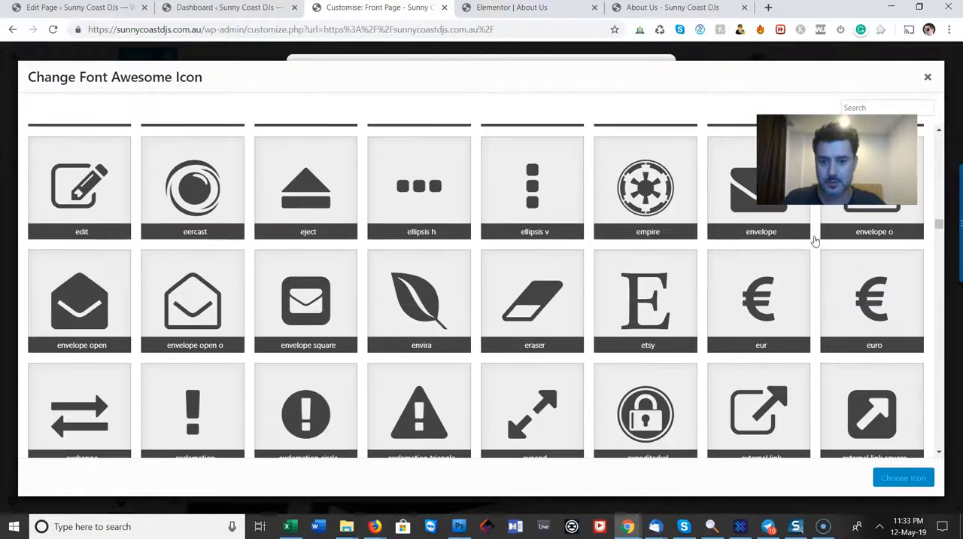
pyautogui.scroll(-5, 815, 240)
pyautogui.scroll(4, 814, 240)
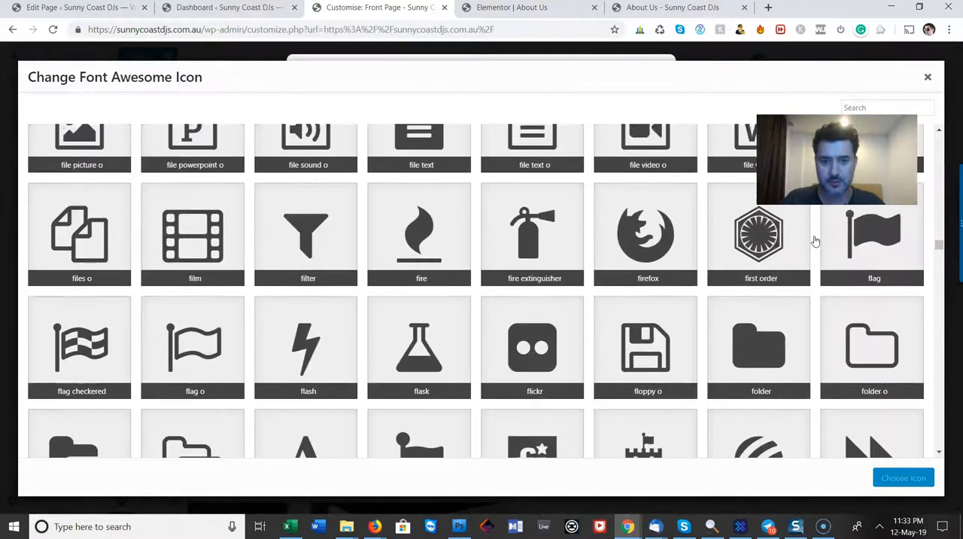
pyautogui.scroll(-8, 814, 240)
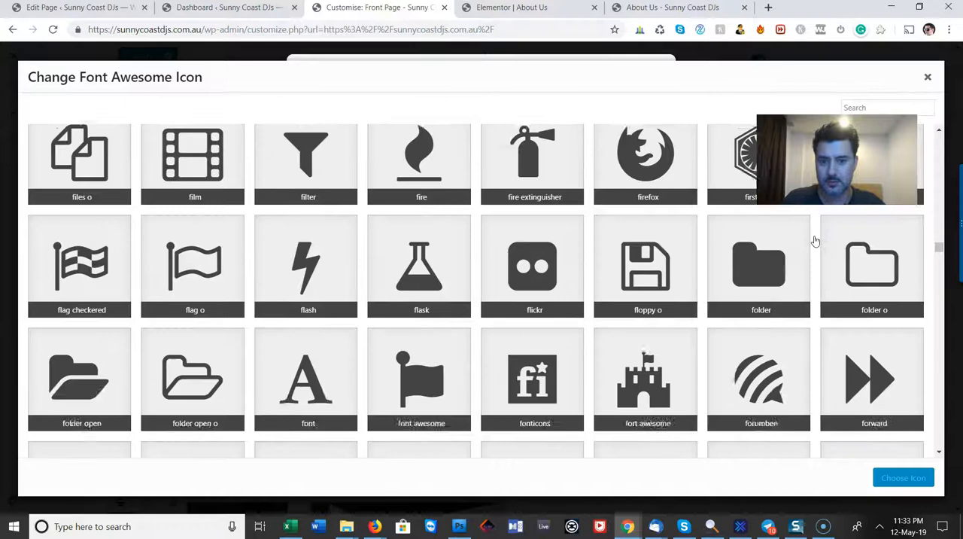
pyautogui.scroll(-3, 815, 240)
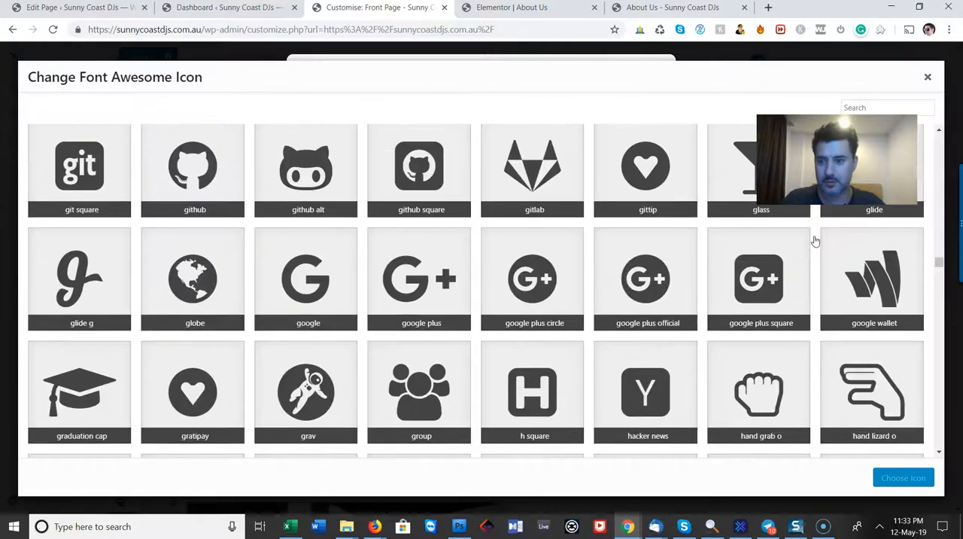
pyautogui.scroll(-2, 814, 240)
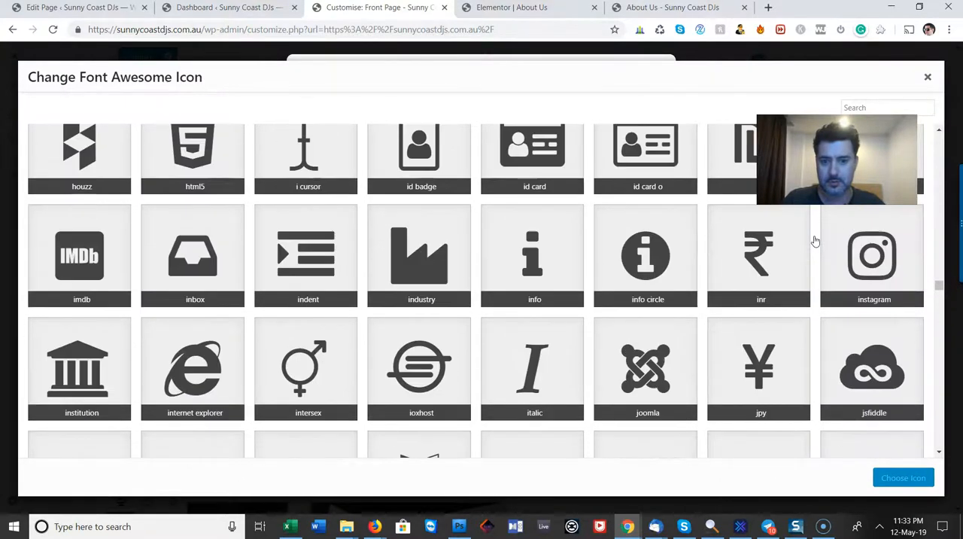
pyautogui.scroll(-3, 814, 240)
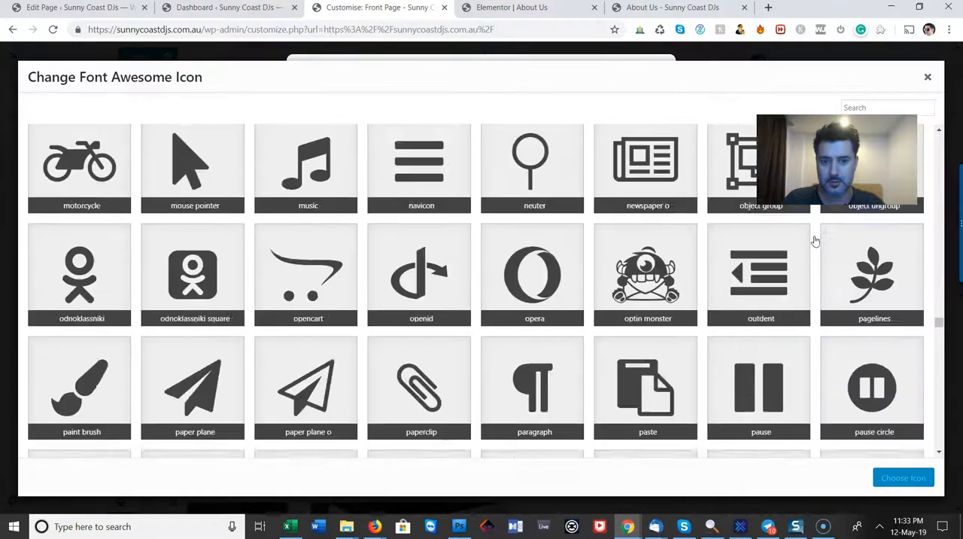
pyautogui.scroll(1, 576, 201)
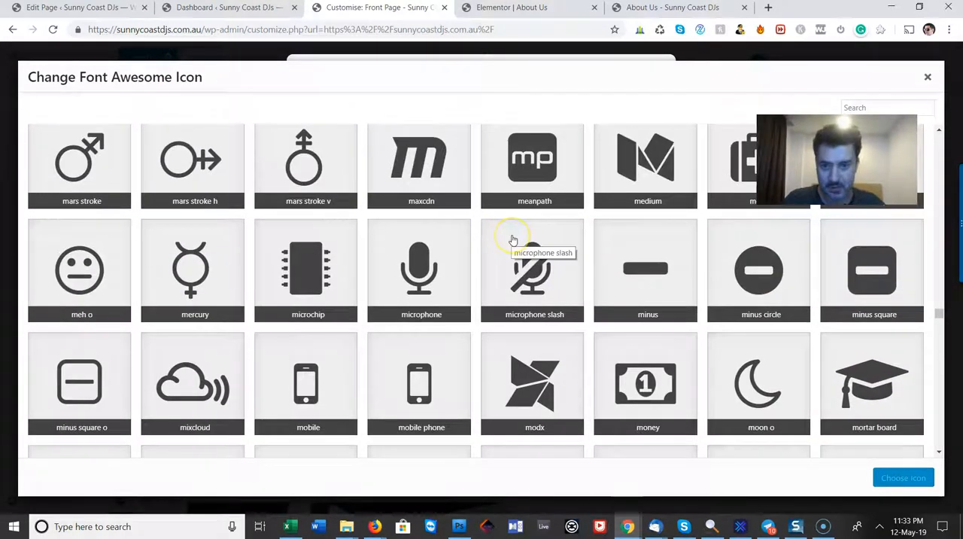
pyautogui.scroll(-8, 512, 239)
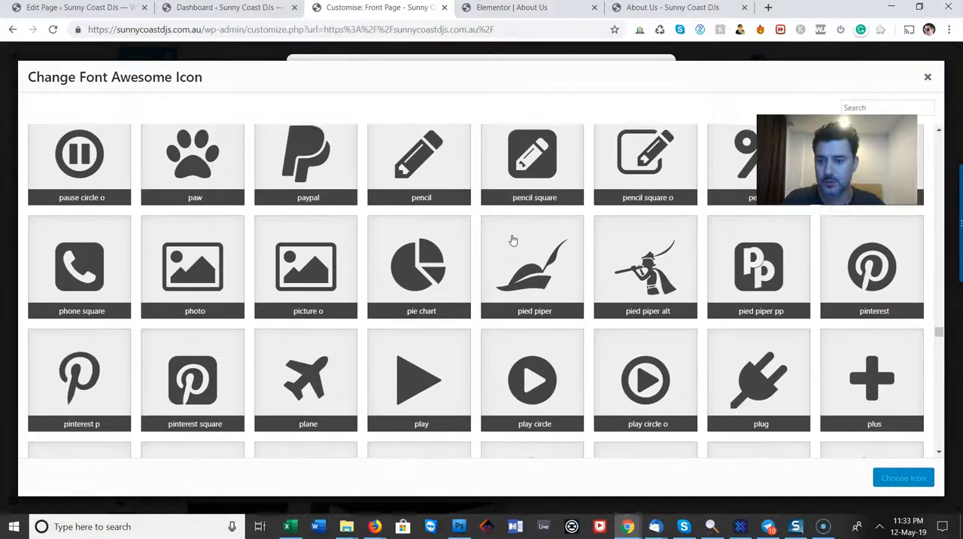
pyautogui.scroll(-8, 512, 239)
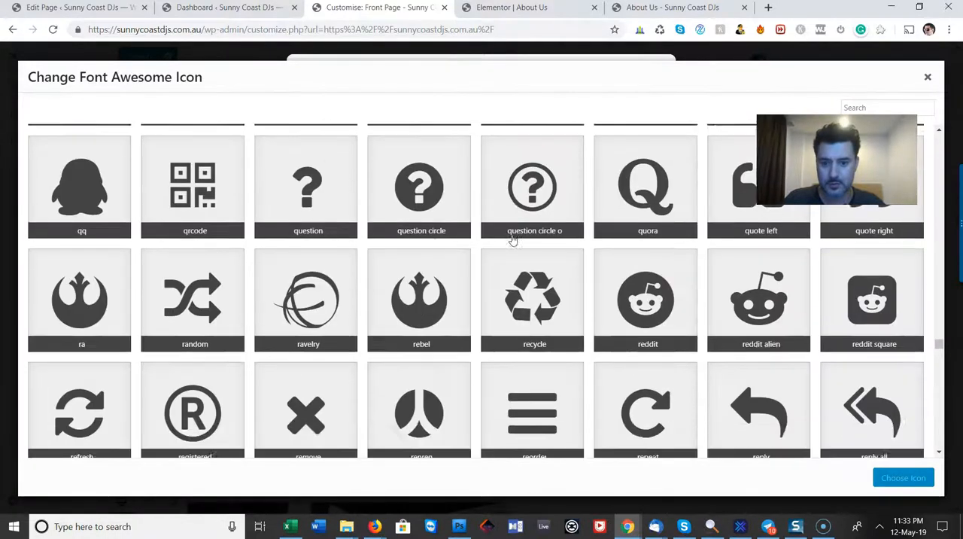
pyautogui.scroll(-10, 513, 240)
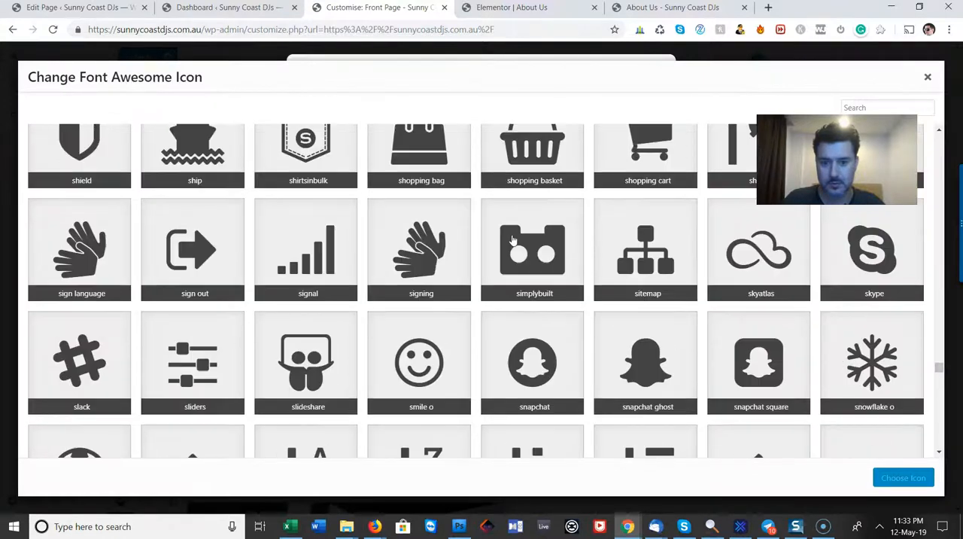
pyautogui.scroll(-3, 513, 240)
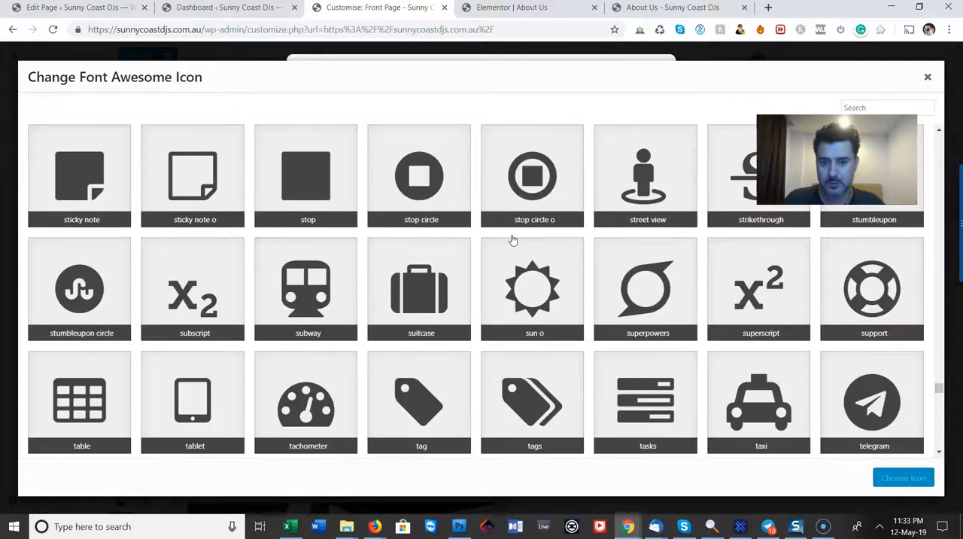
pyautogui.scroll(-6, 512, 240)
pyautogui.scroll(-8, 513, 239)
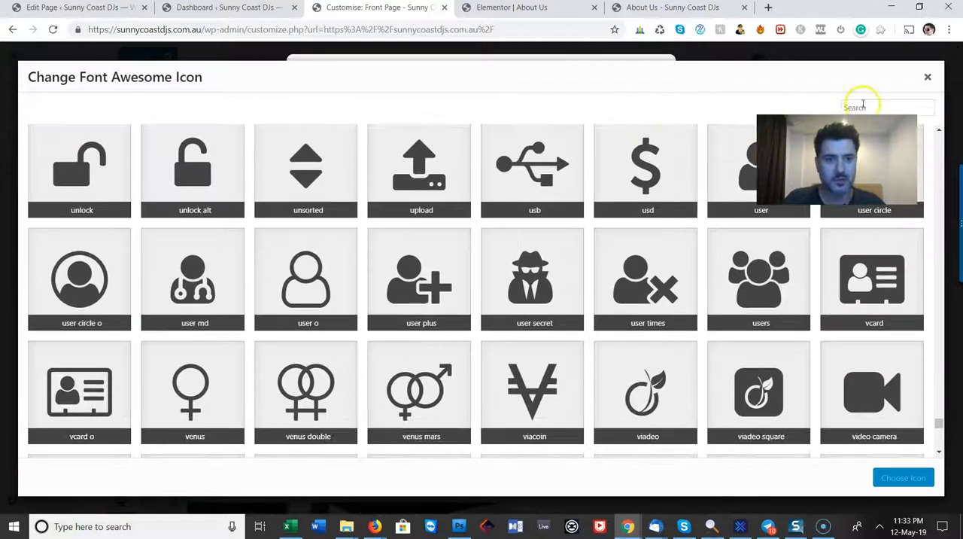
# Search the icon library for "usd", "audio", "sound" and "speaker", trying out the soundcloud and file sound o icons
pyautogui.click(867, 105)
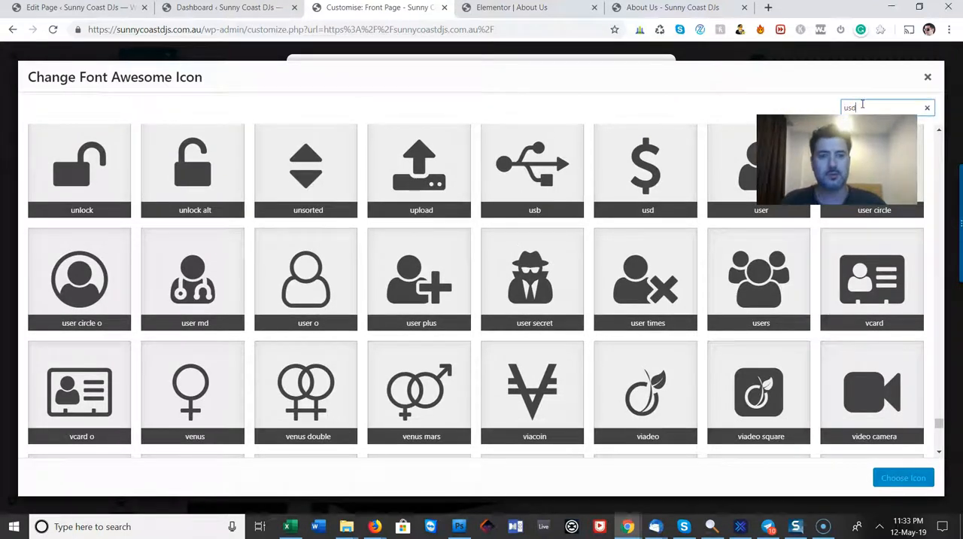
pyautogui.write('usd')
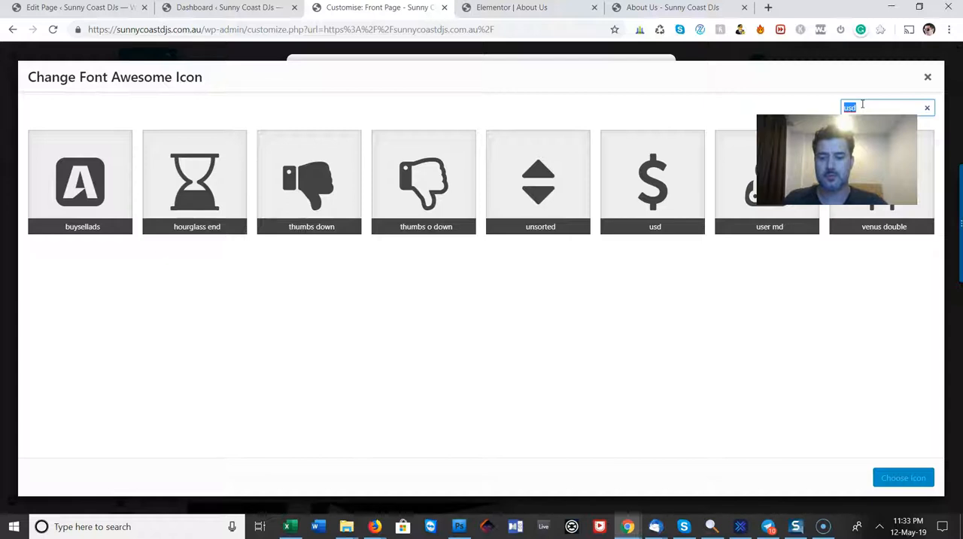
pyautogui.write('audio')
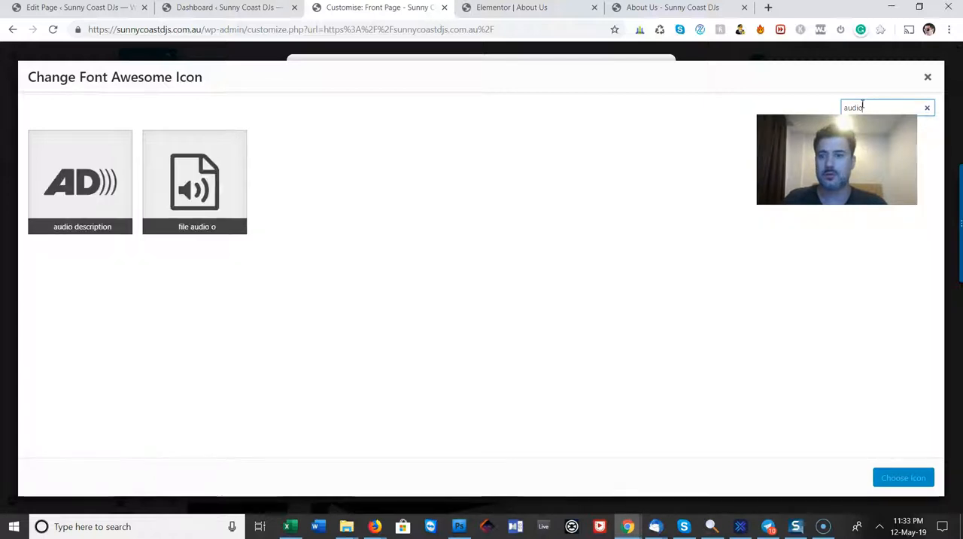
pyautogui.write('sound')
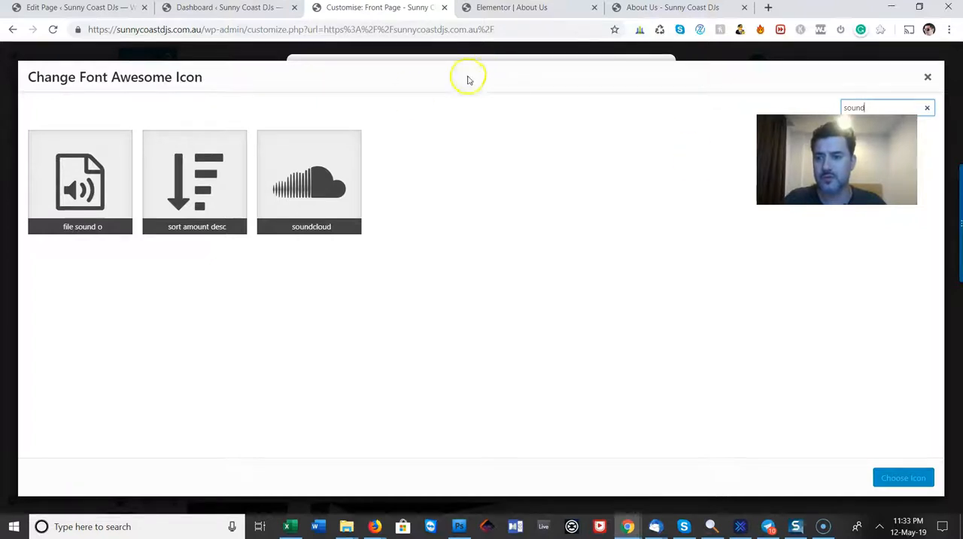
pyautogui.click(335, 164)
pyautogui.click(106, 182)
pyautogui.moveTo(895, 108); pyautogui.dragTo(718, 104)
pyautogui.write('speaker')
pyautogui.hotkey('ctrl', 'a')
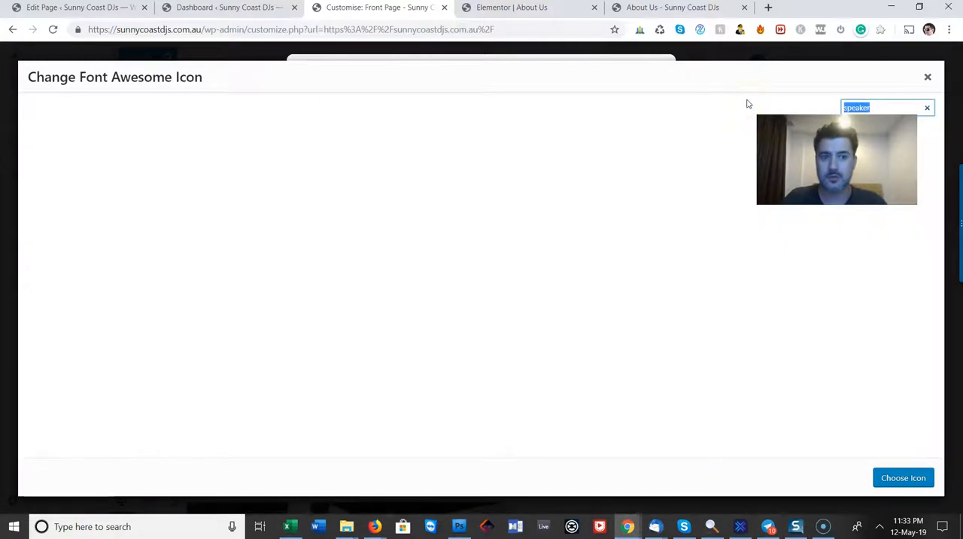
# Search the library for "sound", replace the HIGH QUALITY feature's icon with "file sound o" and apply the change
pyautogui.write('sound')
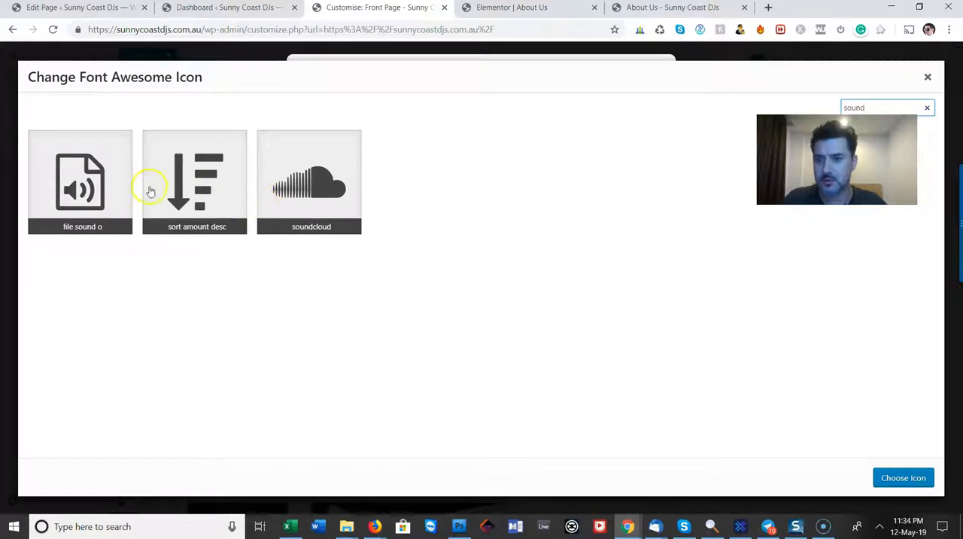
pyautogui.click(116, 202)
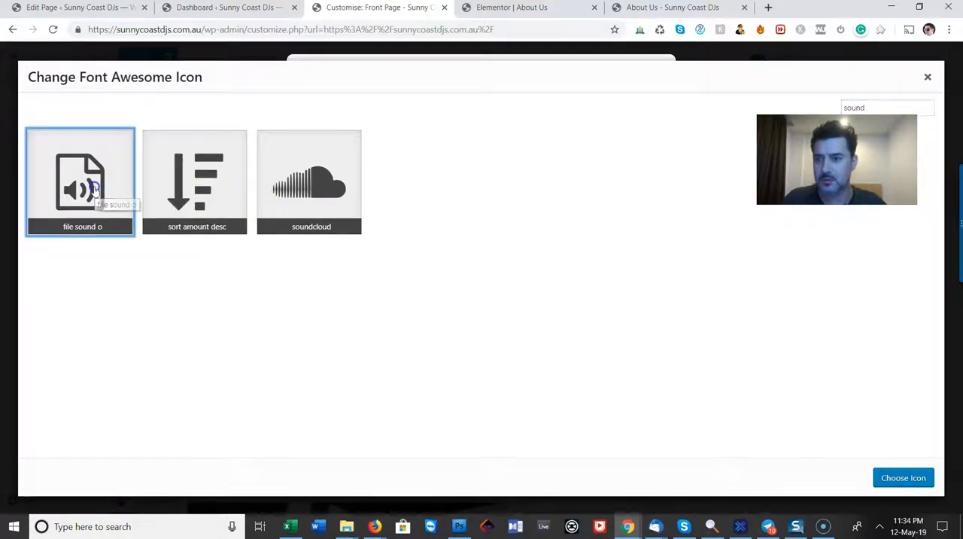
pyautogui.click(900, 476)
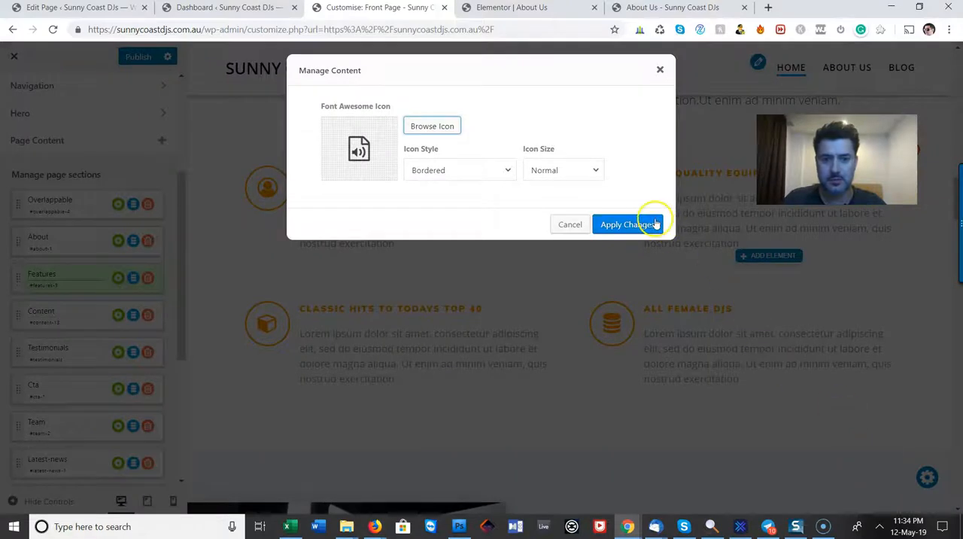
pyautogui.click(651, 218)
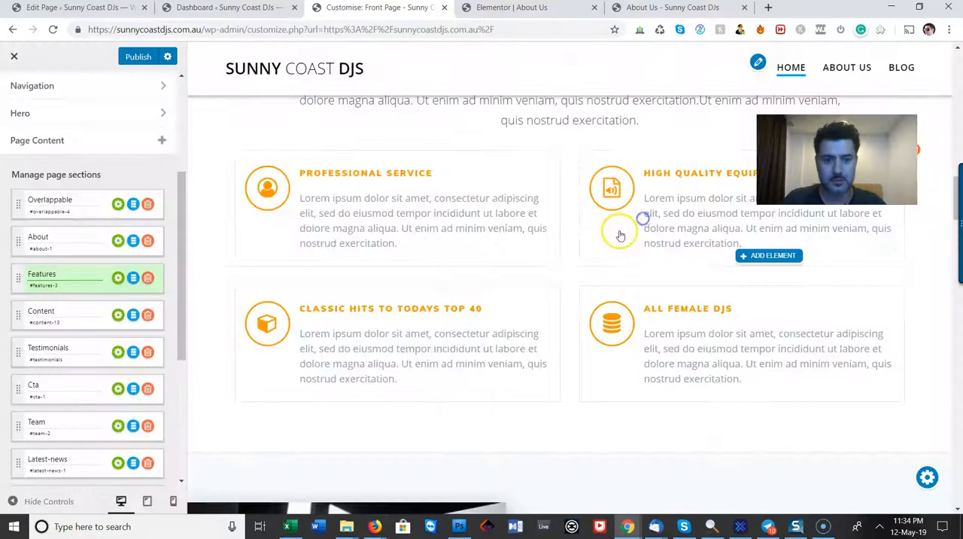
# Replace the ALL FEMALE DJS feature's icon with the "female" icon and apply the change
pyautogui.click(614, 325)
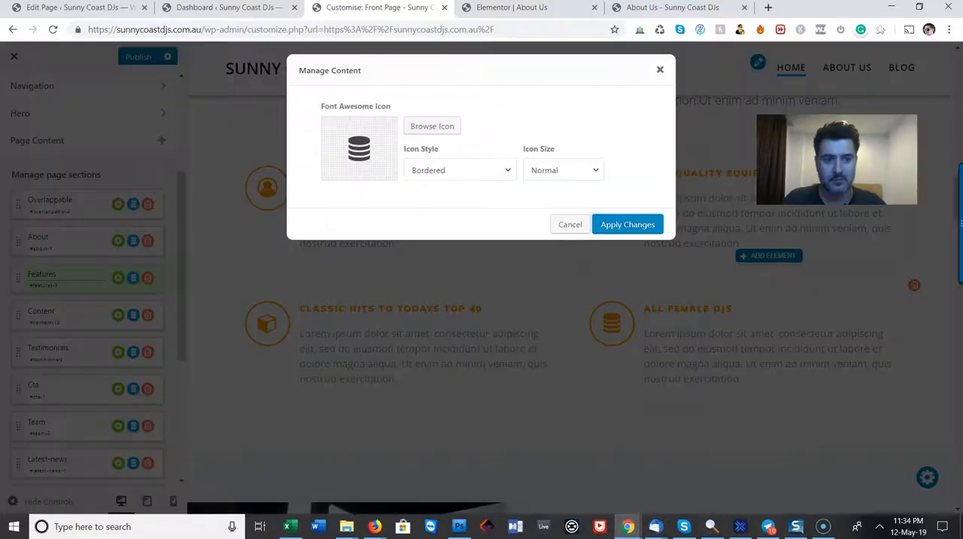
pyautogui.click(444, 124)
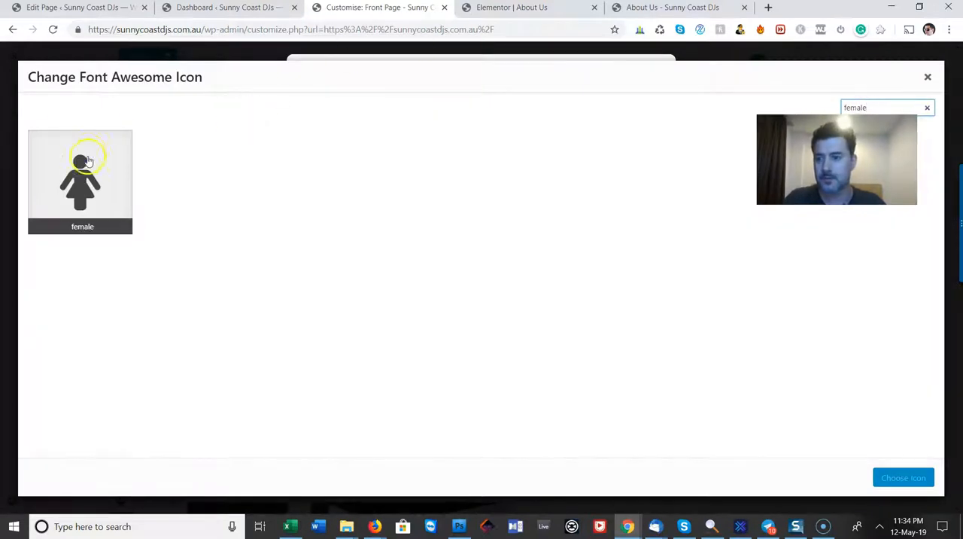
pyautogui.click(87, 159)
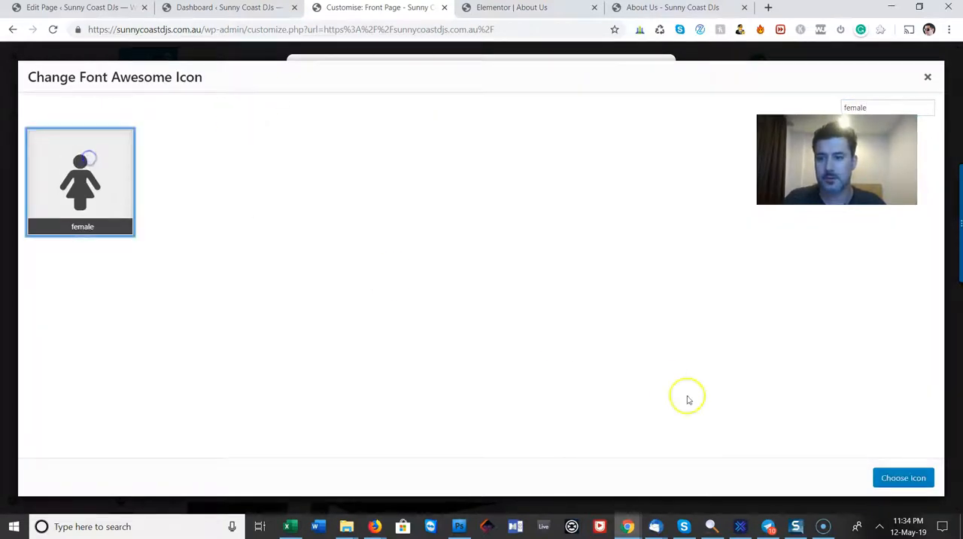
pyautogui.click(895, 477)
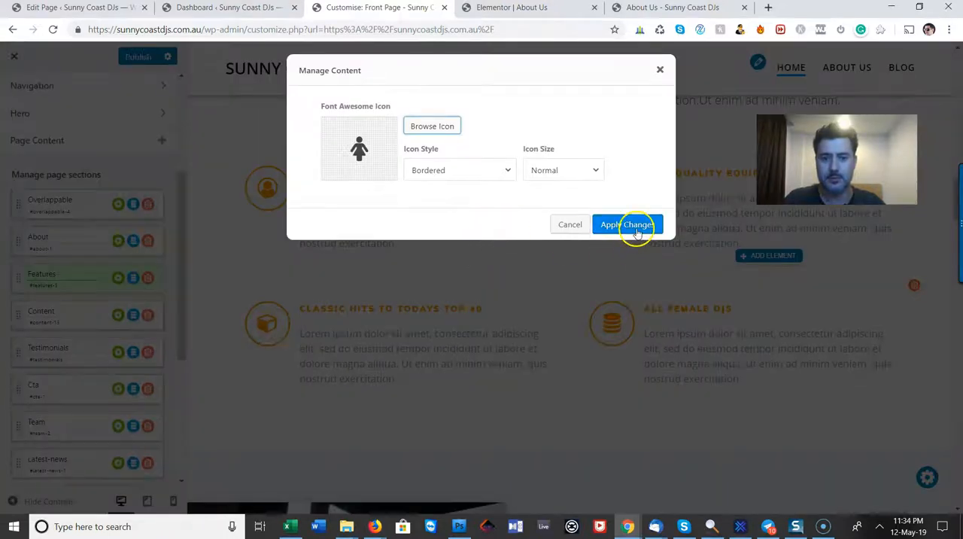
pyautogui.click(634, 227)
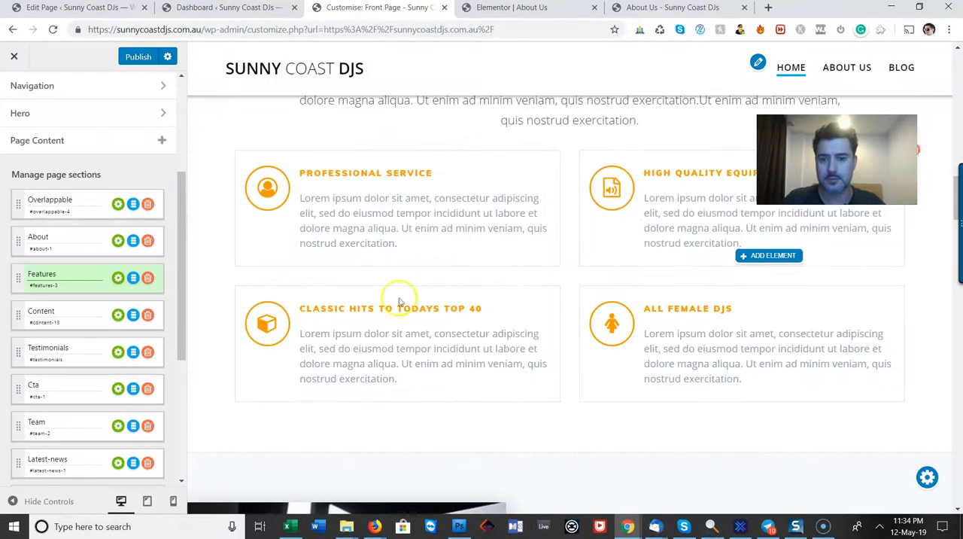
# Replace the CLASSIC HITS TO TODAYS TOP 40 feature's icon with the "music" icon and apply the change
pyautogui.click(267, 324)
pyautogui.click(445, 126)
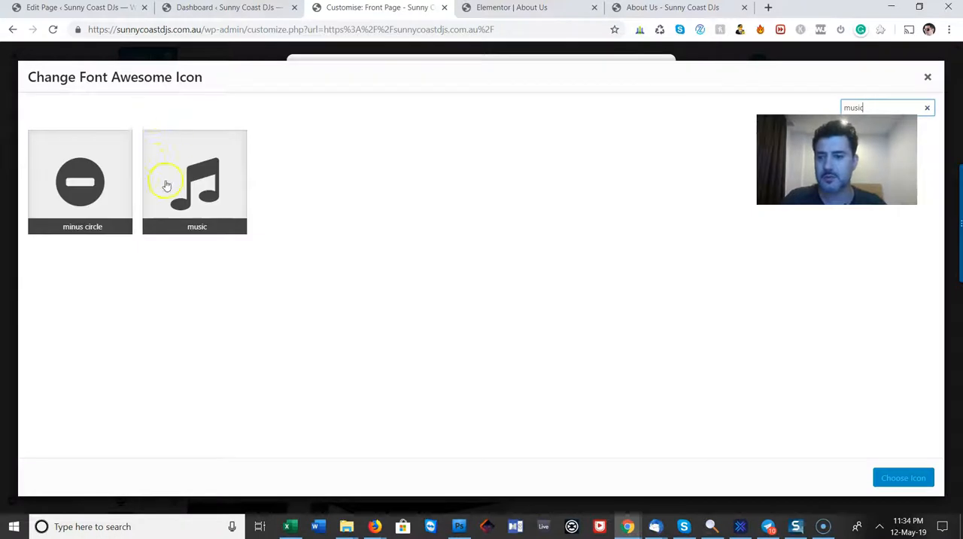
pyautogui.click(166, 185)
pyautogui.click(897, 476)
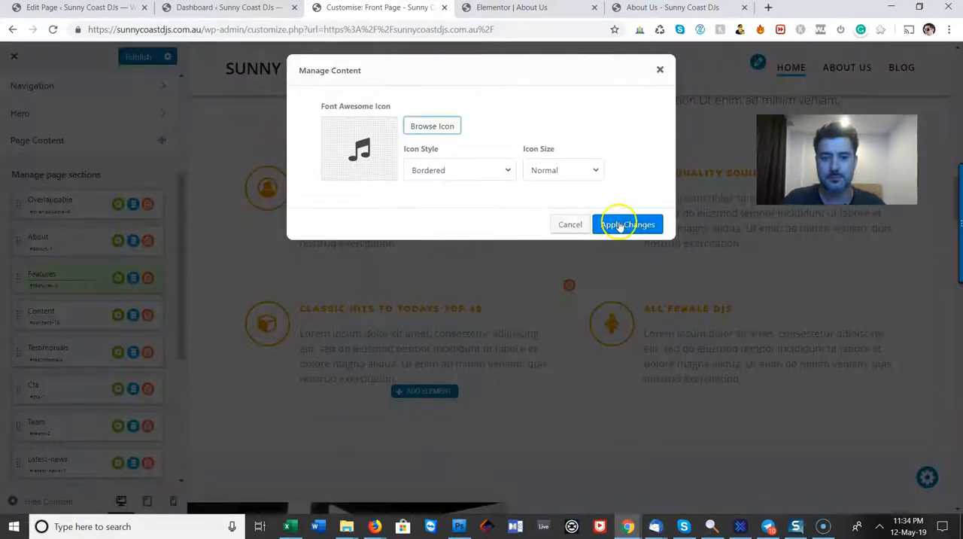
pyautogui.click(622, 221)
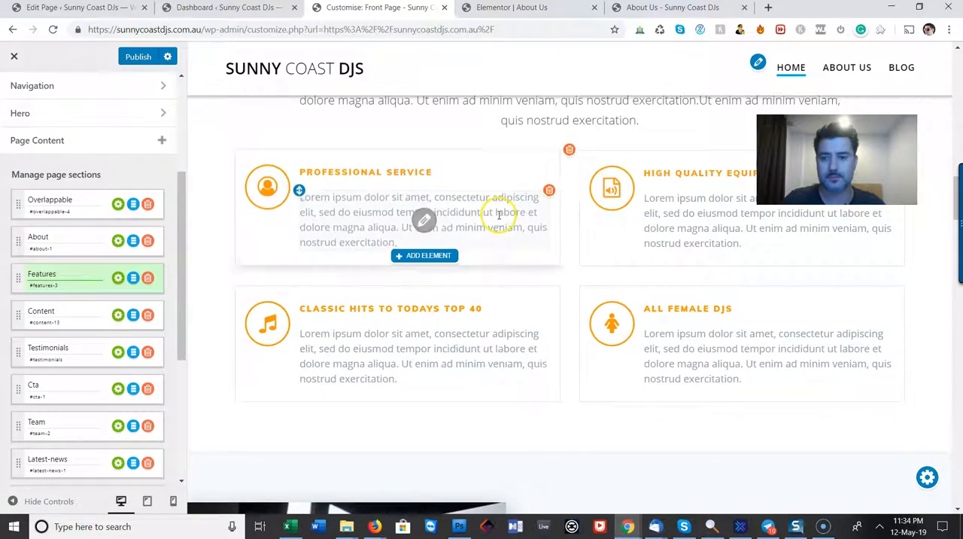
# Look through the remaining front page sections from the case study and testimonials down to the contact form
pyautogui.scroll(-2, 534, 329)
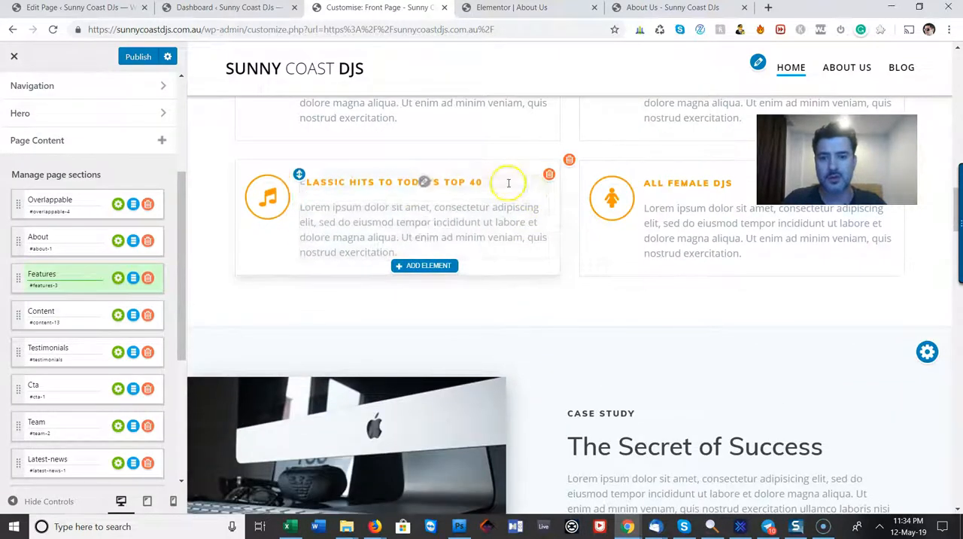
pyautogui.scroll(-3, 662, 284)
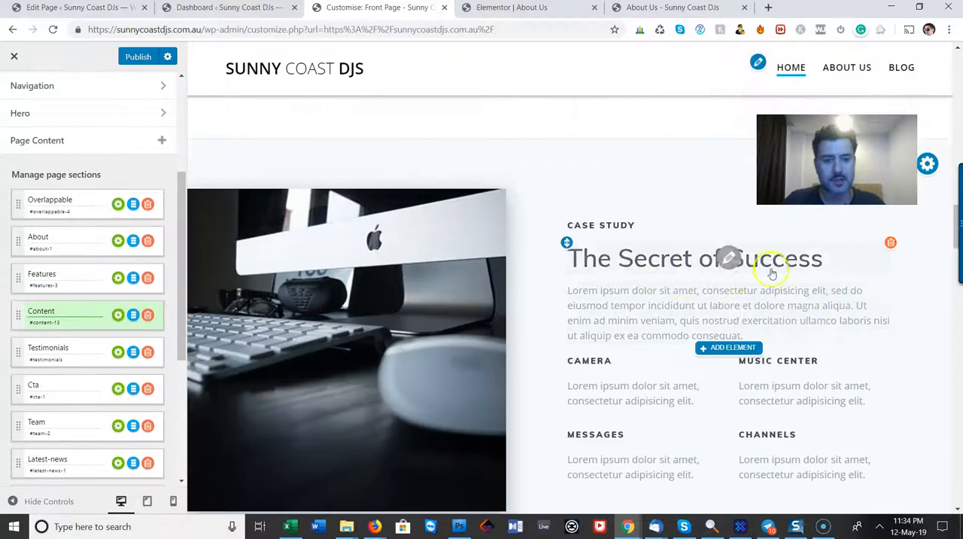
pyautogui.scroll(-2, 732, 310)
pyautogui.scroll(2, 732, 308)
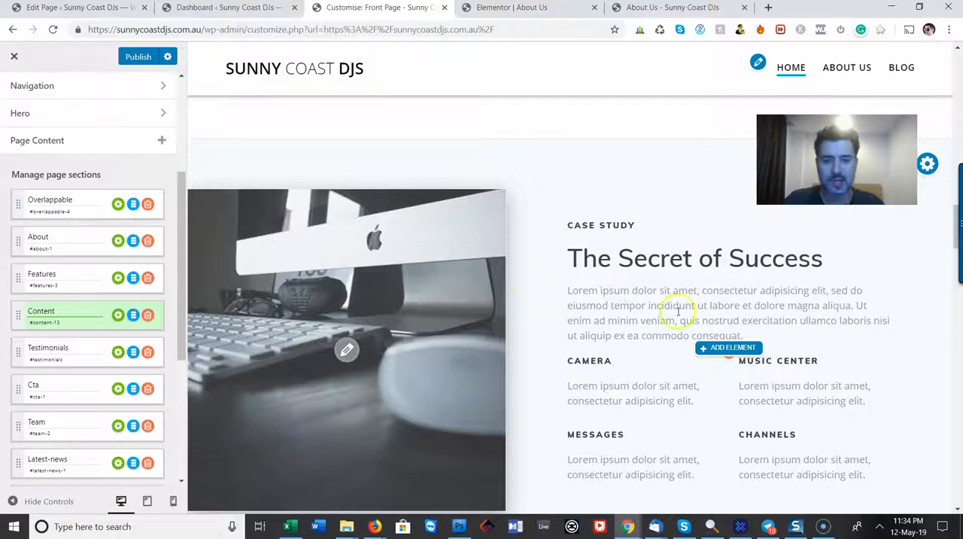
pyautogui.scroll(-5, 645, 327)
pyautogui.scroll(-2, 671, 318)
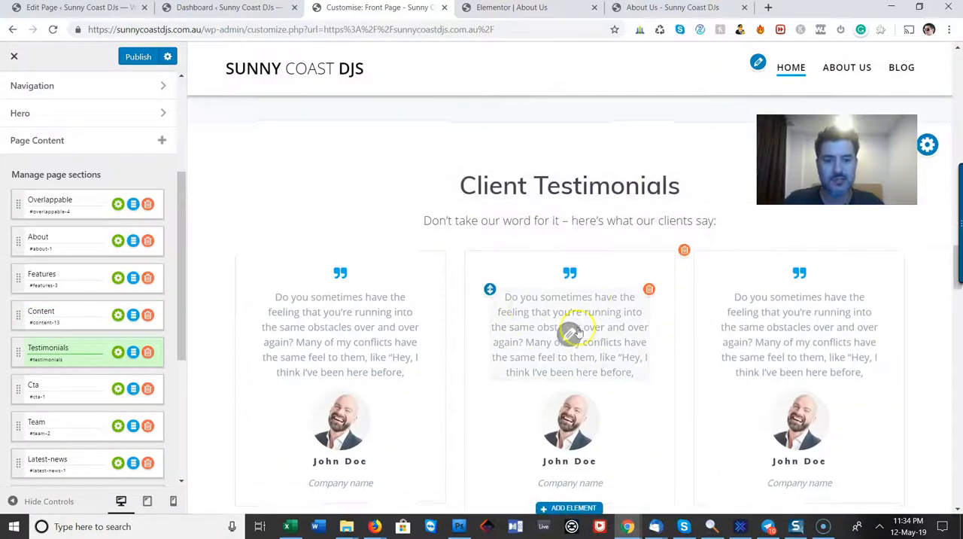
pyautogui.scroll(-4, 569, 329)
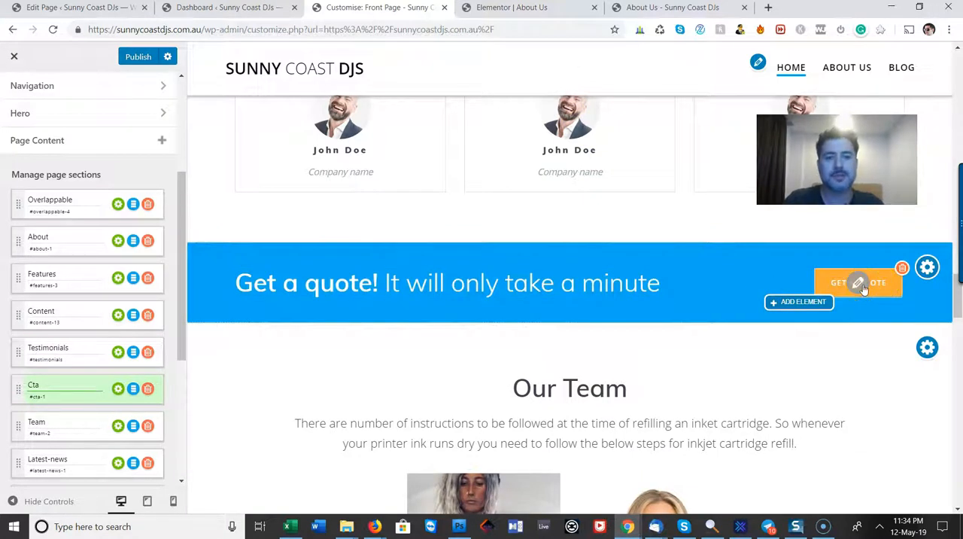
pyautogui.scroll(-3, 863, 289)
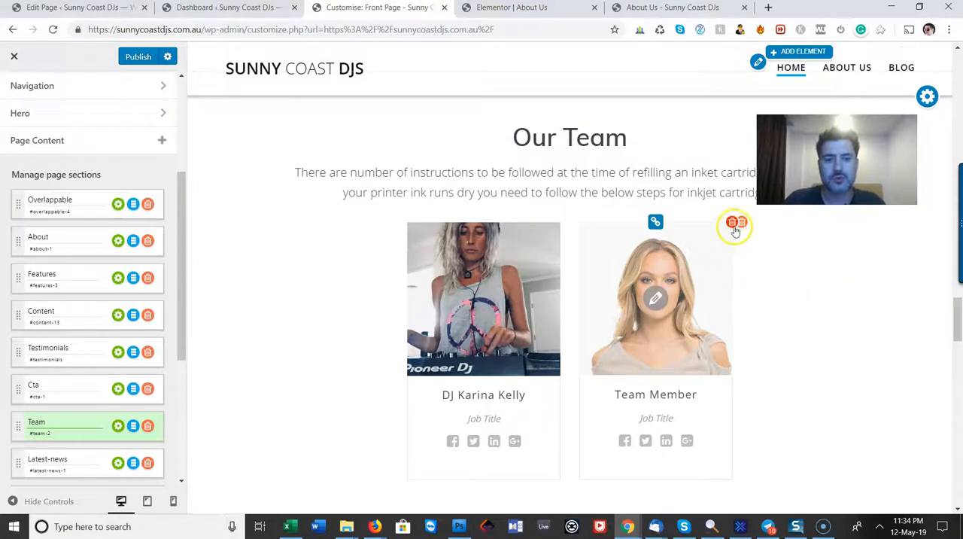
pyautogui.scroll(-10, 810, 294)
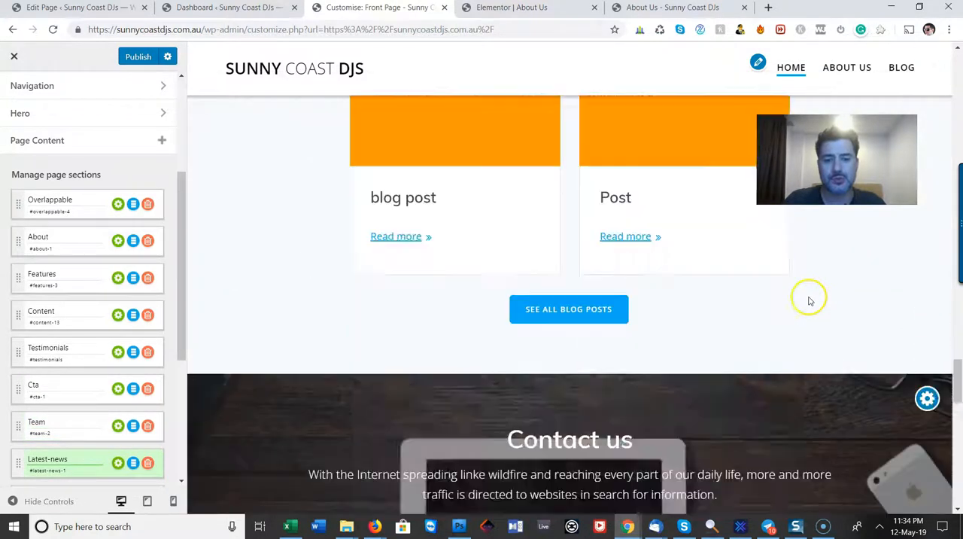
pyautogui.scroll(1, 809, 300)
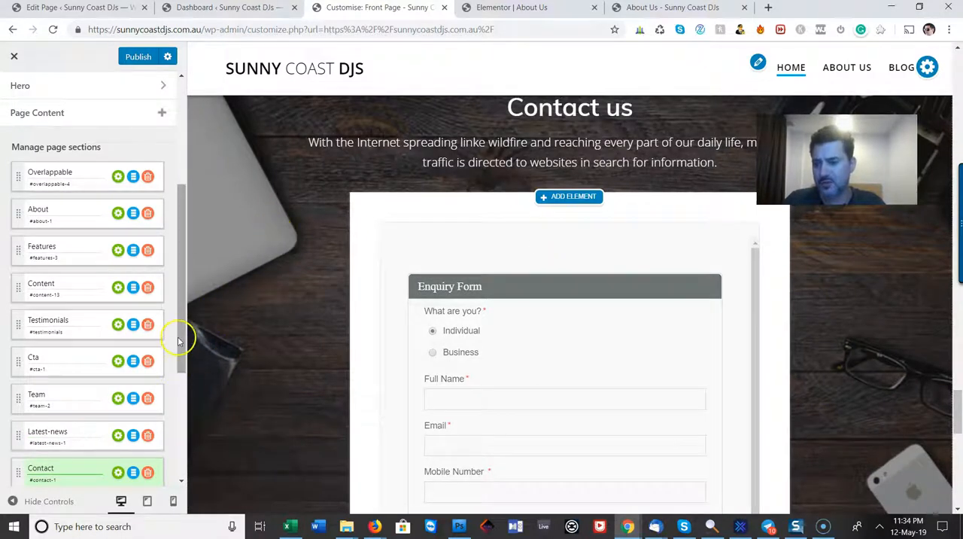
# Copy the Contact section's anchor #contact-1, set it as the GET A QUOTE banner button's link and publish the page
pyautogui.moveTo(178, 340); pyautogui.dragTo(179, 362)
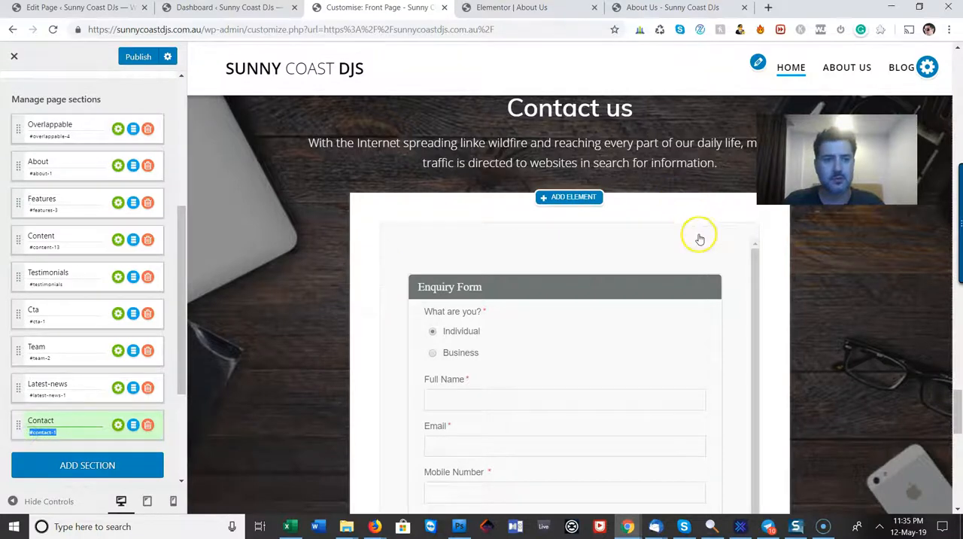
pyautogui.scroll(10, 763, 262)
pyautogui.scroll(6, 840, 285)
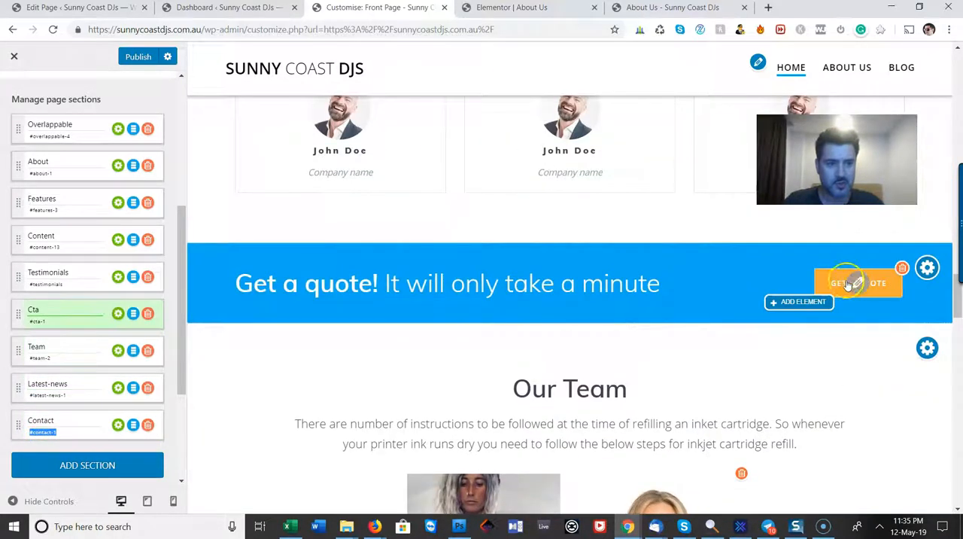
pyautogui.click(855, 283)
pyautogui.click(323, 182)
pyautogui.write('#contact-1')
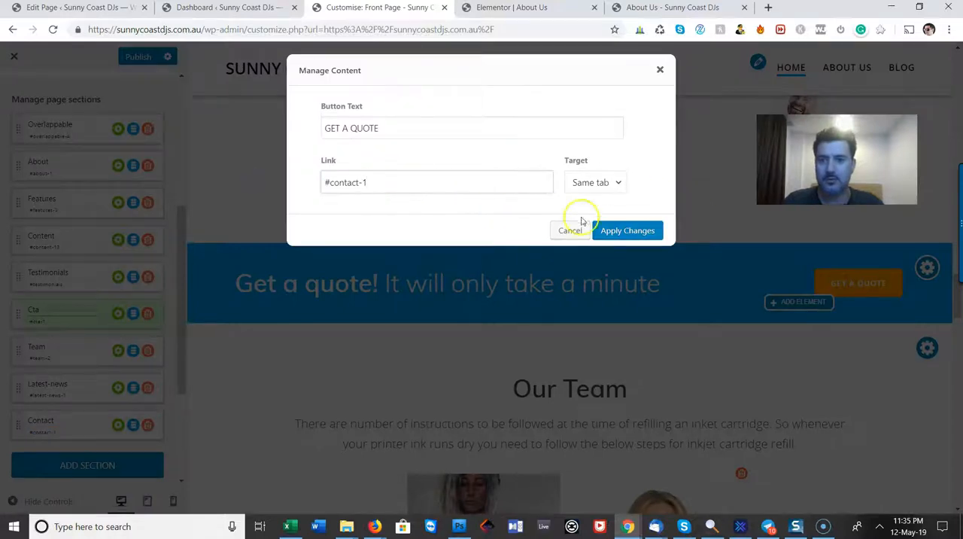
pyautogui.click(627, 230)
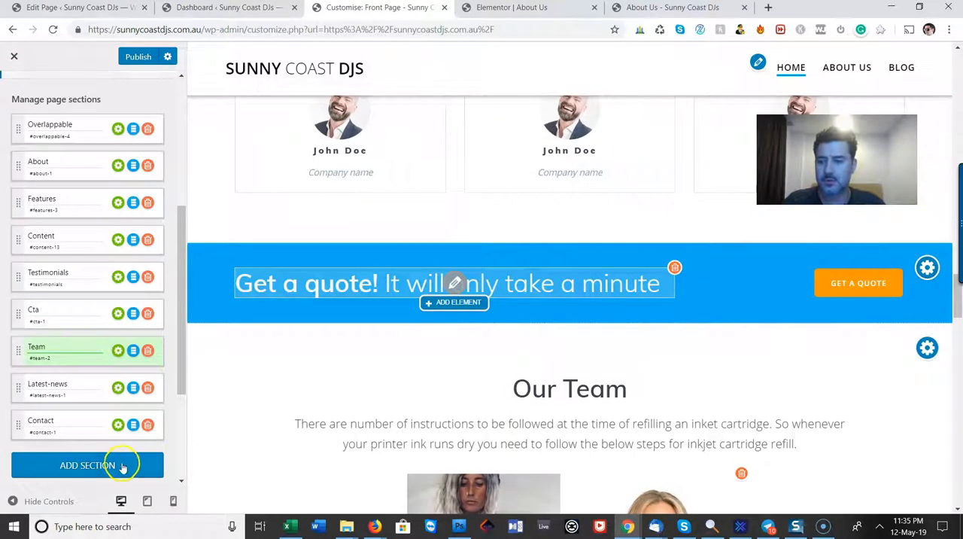
pyautogui.click(138, 57)
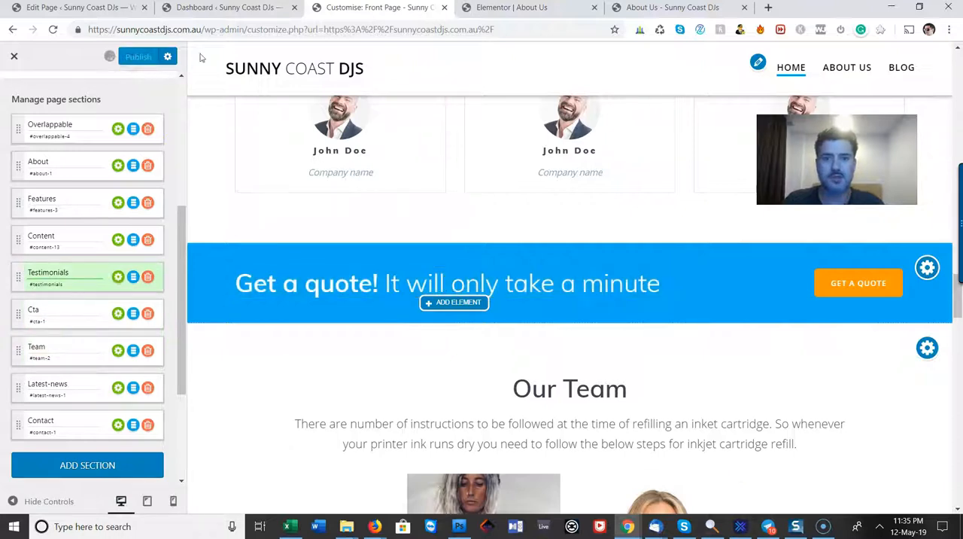
# Close the Elementor editor of the About Us page and leave it
pyautogui.click(562, 7)
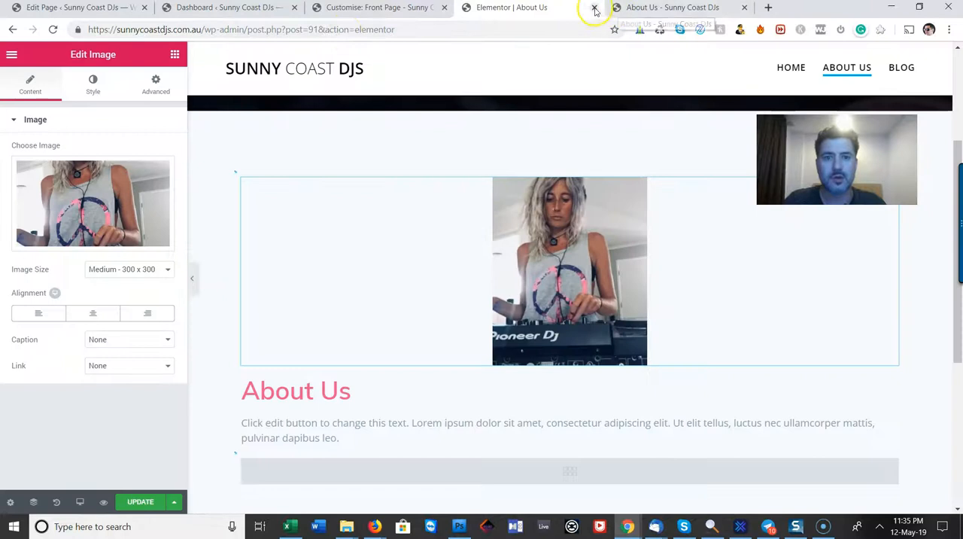
pyautogui.click(594, 9)
pyautogui.click(541, 100)
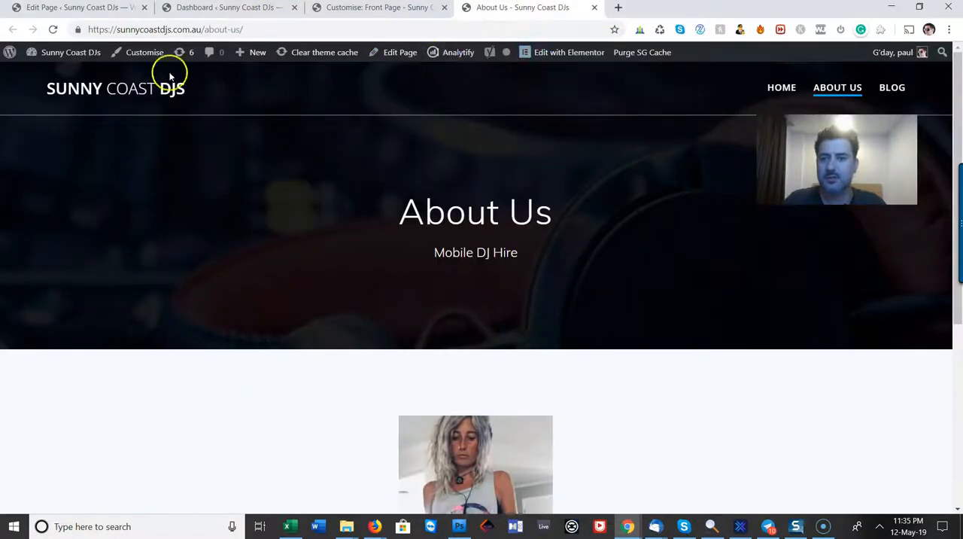
# Open the live front page and test the GET A QUOTE button in the call-to-action banner
pyautogui.click(146, 90)
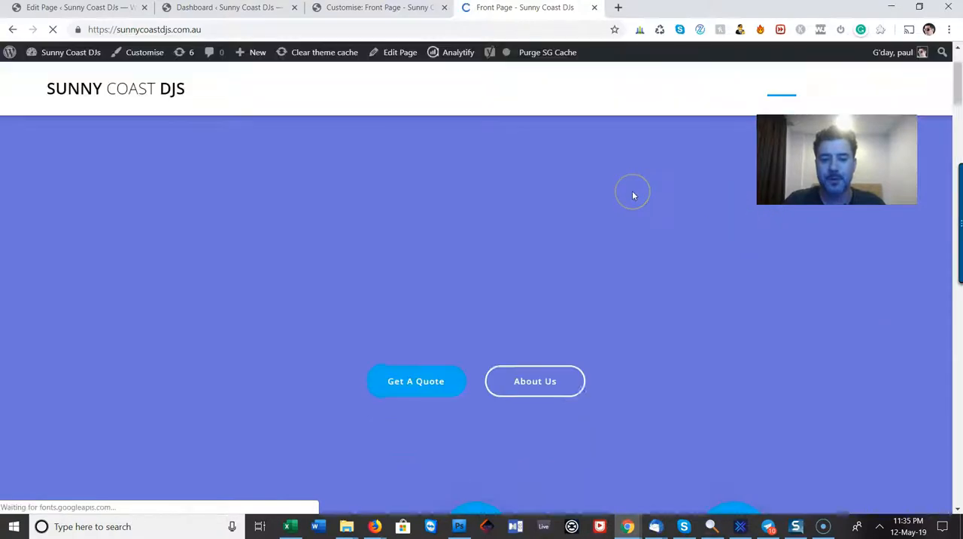
pyautogui.scroll(-20, 632, 196)
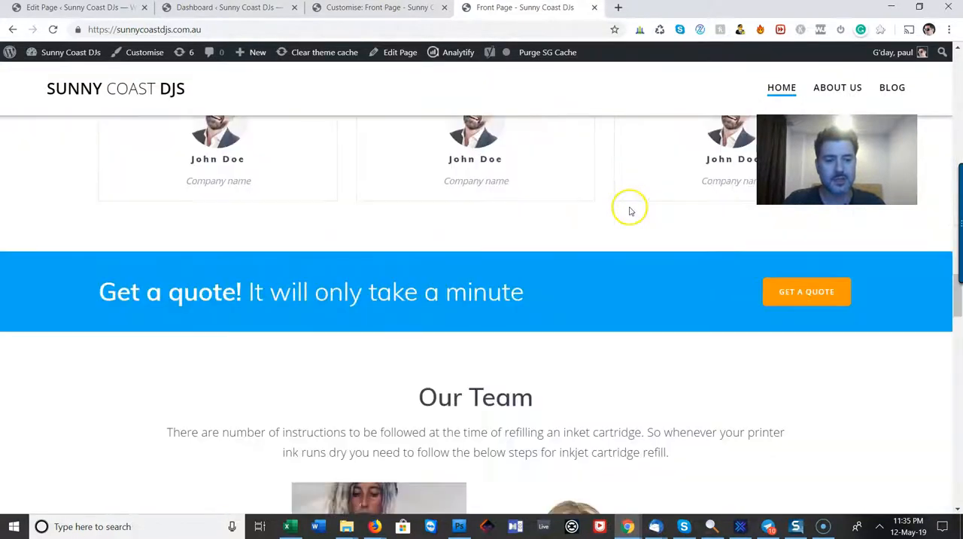
pyautogui.click(833, 293)
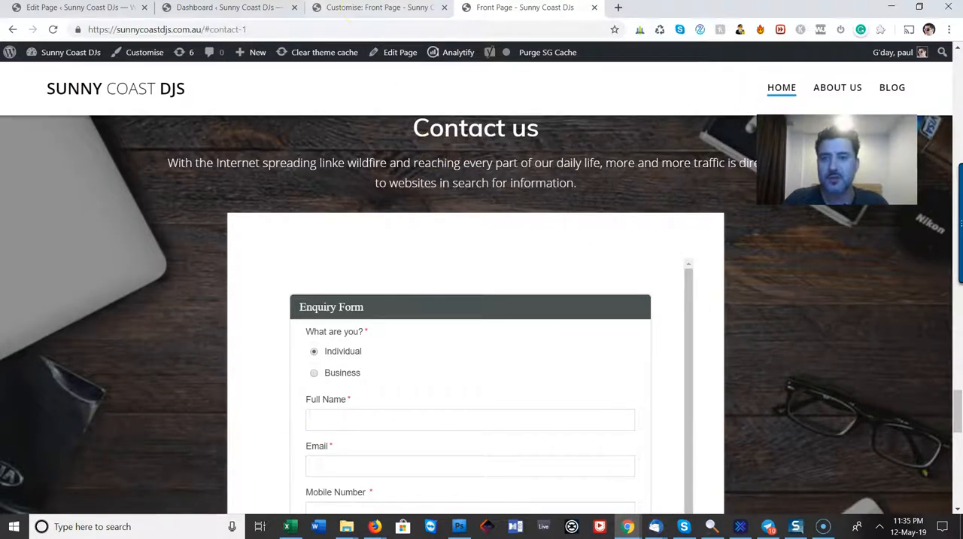
# Return to the front page Customiser and rename the Contact section as Get An Instant Quote
pyautogui.click(374, 8)
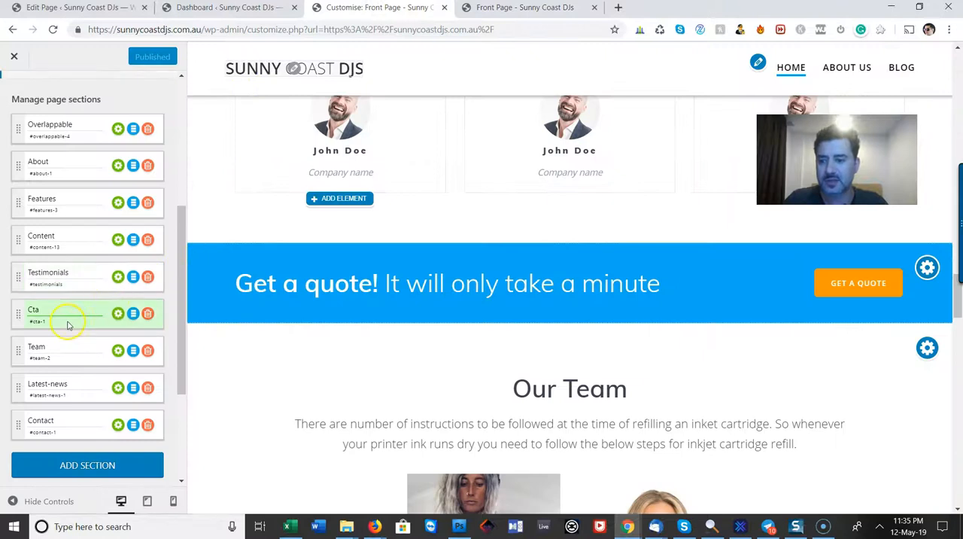
pyautogui.click(31, 329)
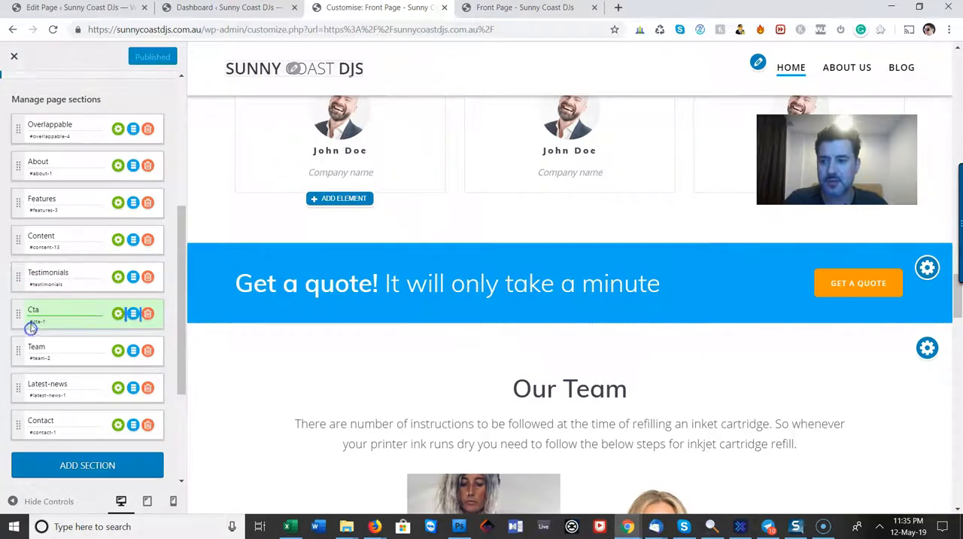
pyautogui.click(71, 280)
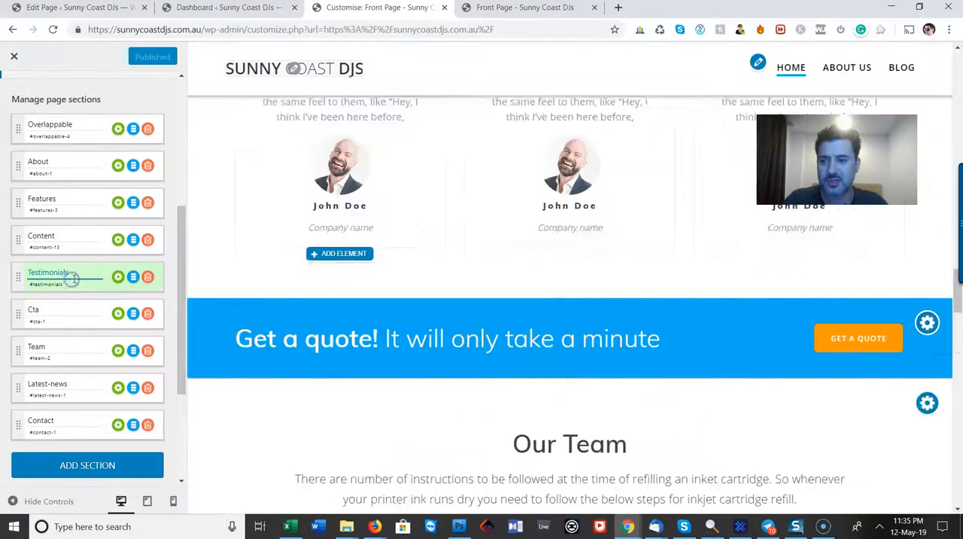
pyautogui.click(79, 239)
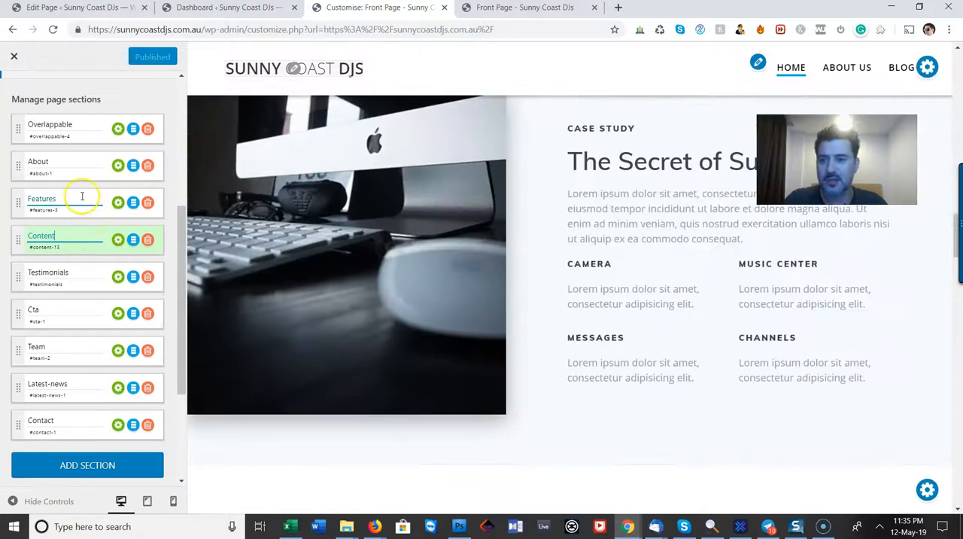
pyautogui.click(80, 196)
pyautogui.click(85, 413)
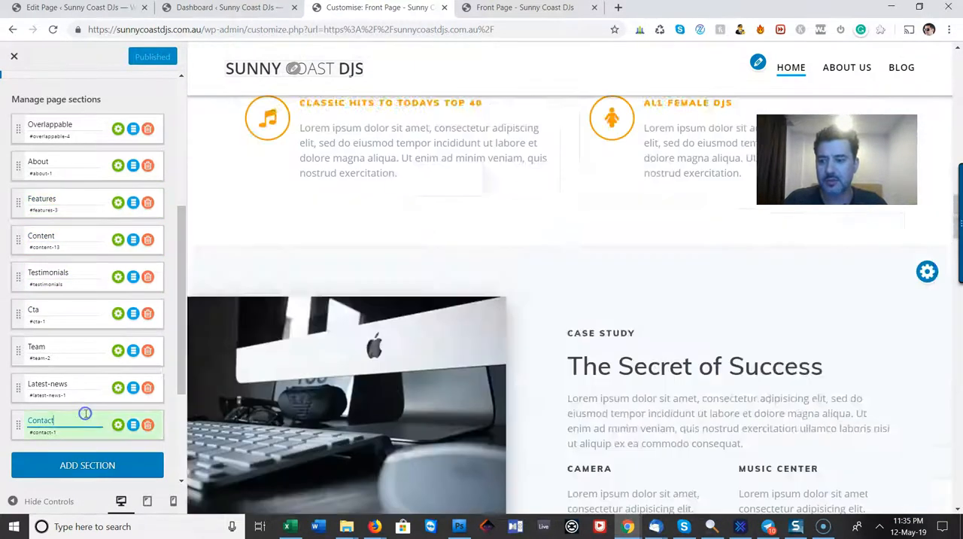
pyautogui.moveTo(55, 435); pyautogui.dragTo(45, 435)
pyautogui.click(54, 413)
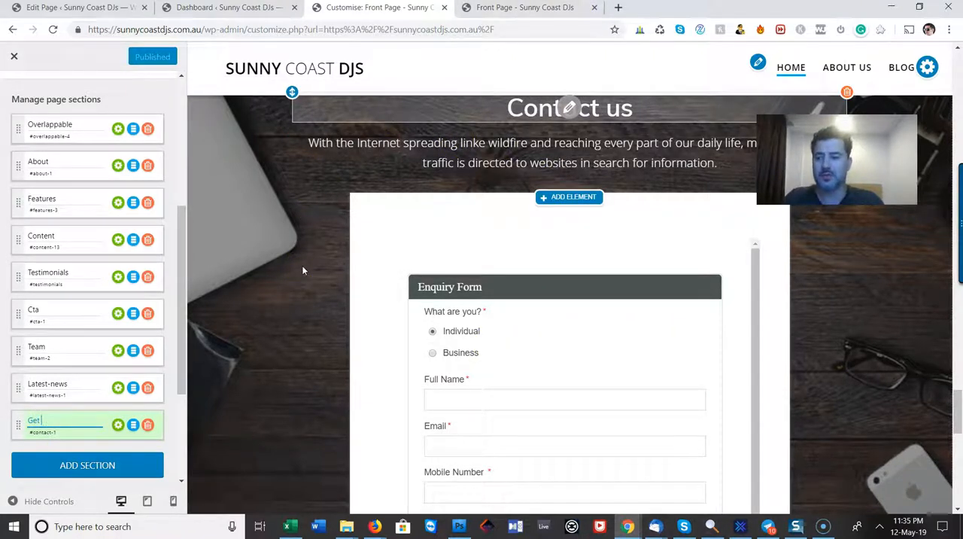
pyautogui.press('BackSpace')
pyautogui.press('BackSpace')
pyautogui.press('BackSpace')
pyautogui.press('BackSpace')
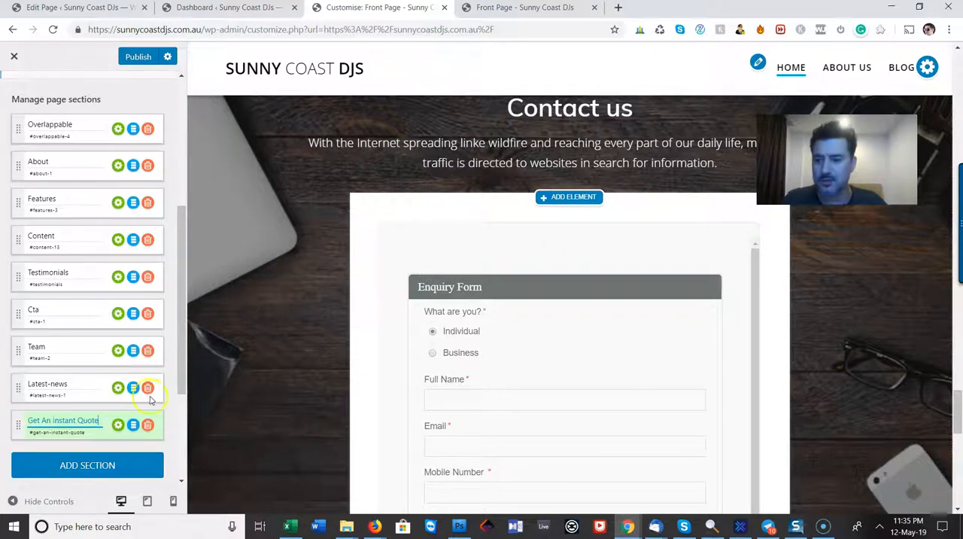
# Replace the "Contact us" heading above the enquiry form with "Get An Instant Quote"
pyautogui.click(574, 112)
pyautogui.tripleClick(578, 111)
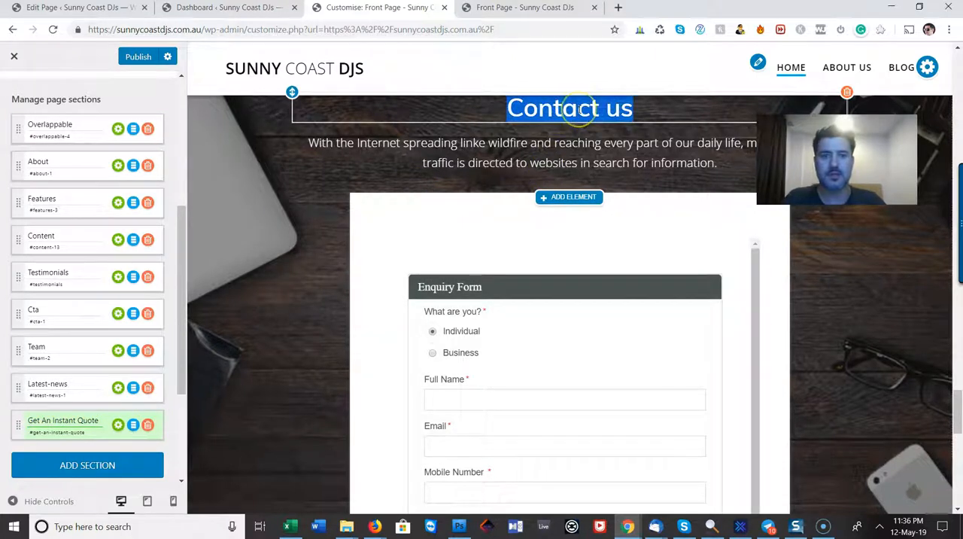
pyautogui.write('Get An Instan')
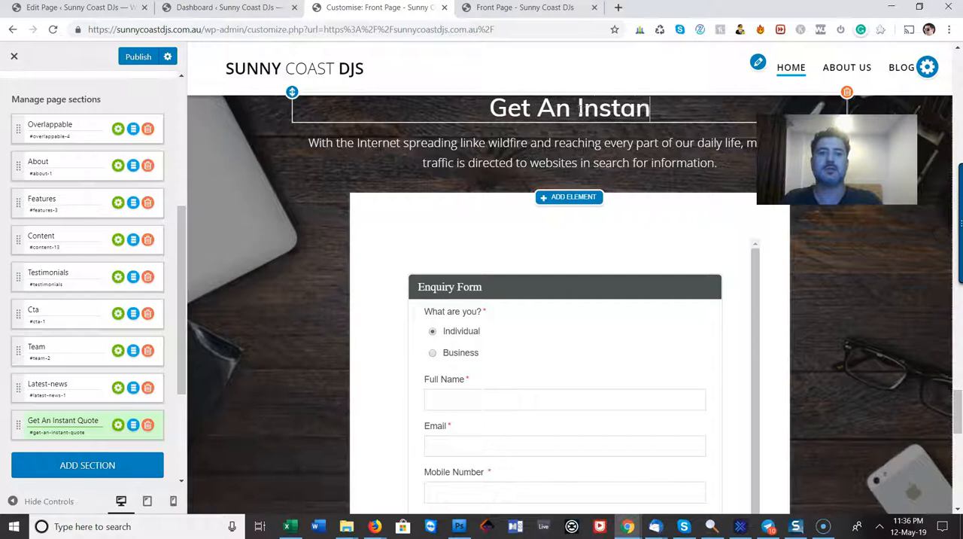
pyautogui.write('t Quote')
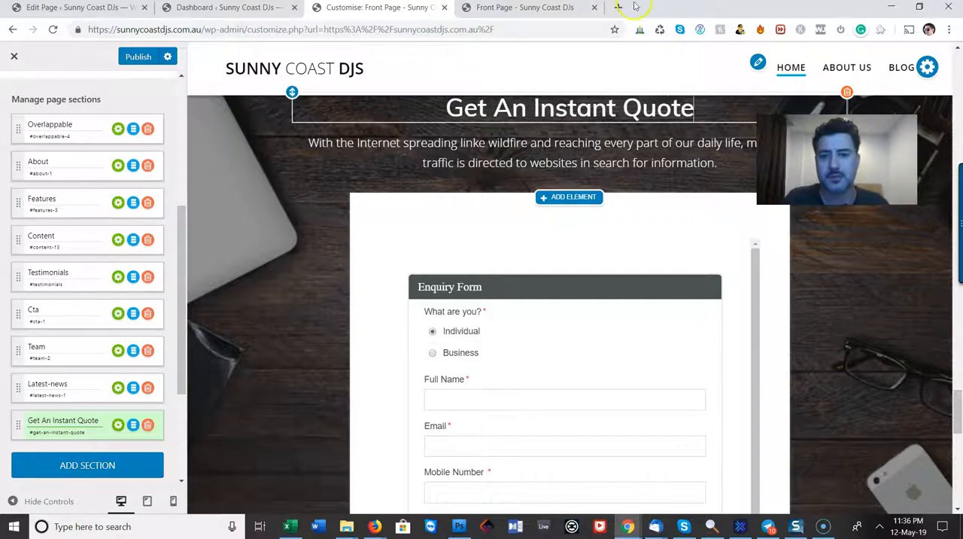
# Replace the intro text above the enquiry form with "Make an enquiry with us now and you will get an automatic quote response", ending "than 2 minutes."
pyautogui.click(571, 149)
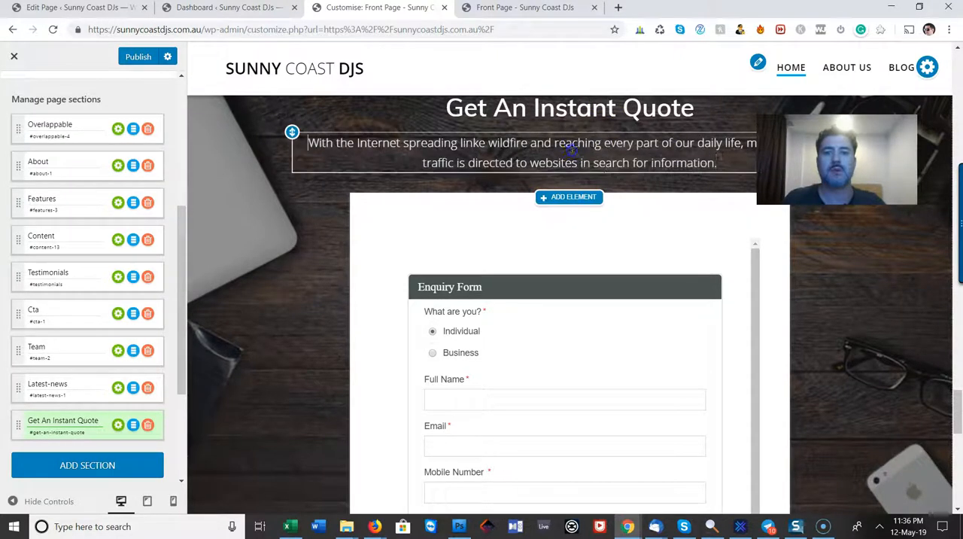
pyautogui.hotkey('ctrl', 'a')
pyautogui.write('Lea')
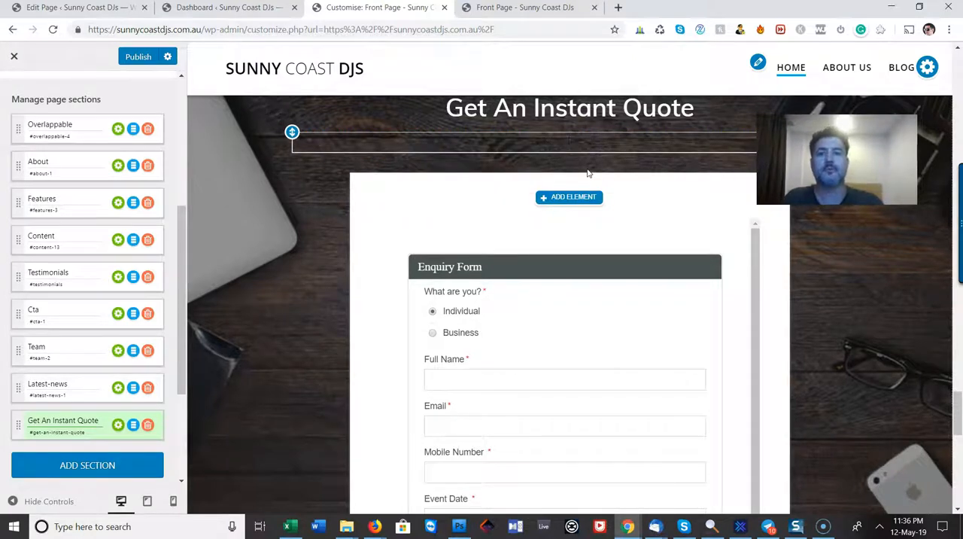
pyautogui.press('BackSpace')
pyautogui.write('with us')
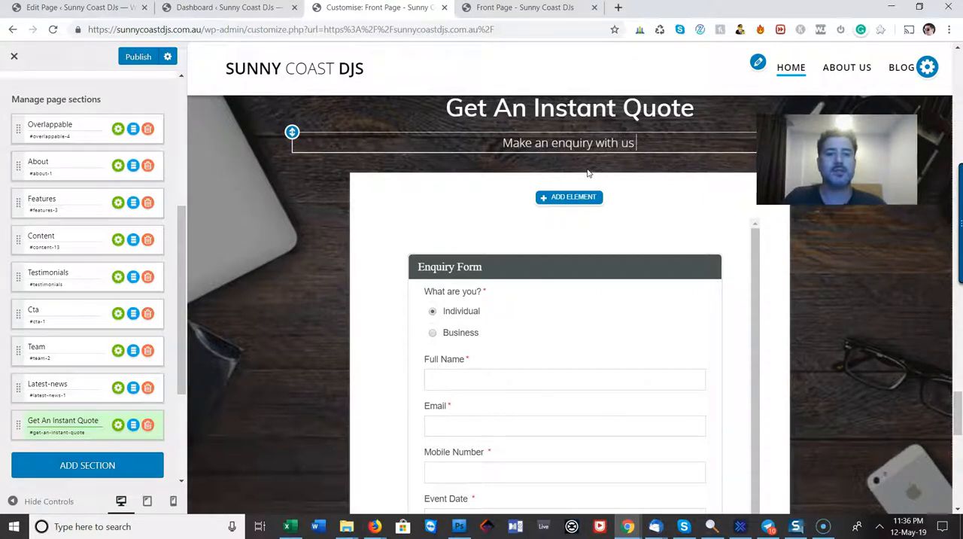
pyautogui.write(' to')
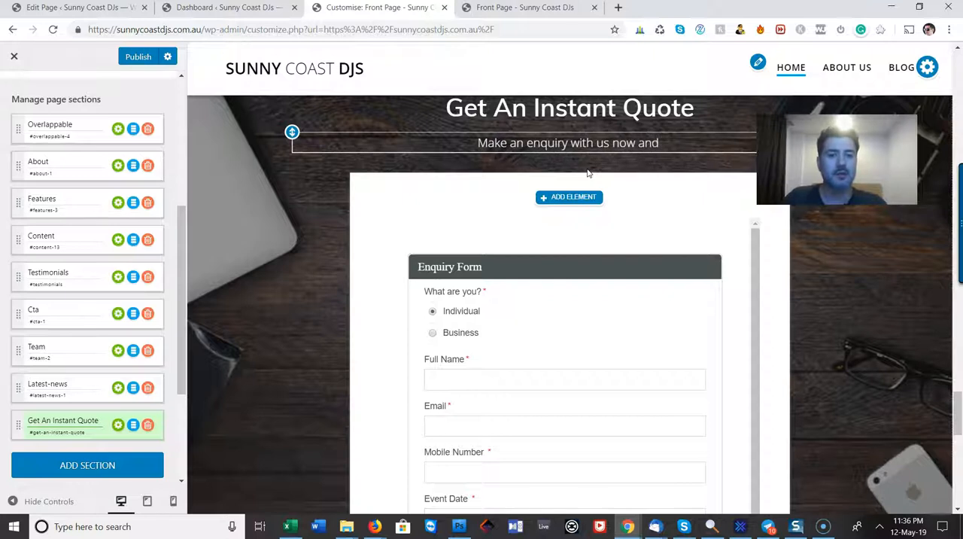
pyautogui.write('et')
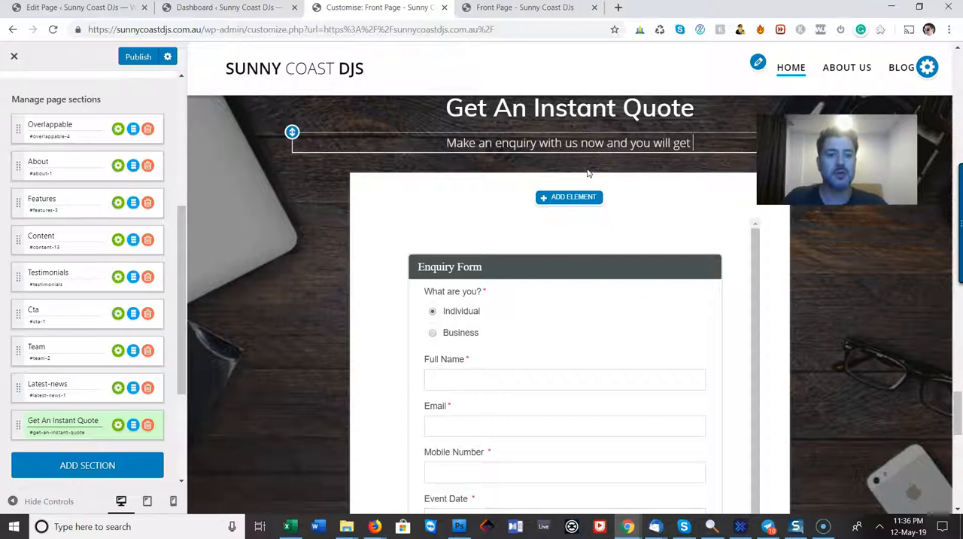
pyautogui.write(' an automatic quote')
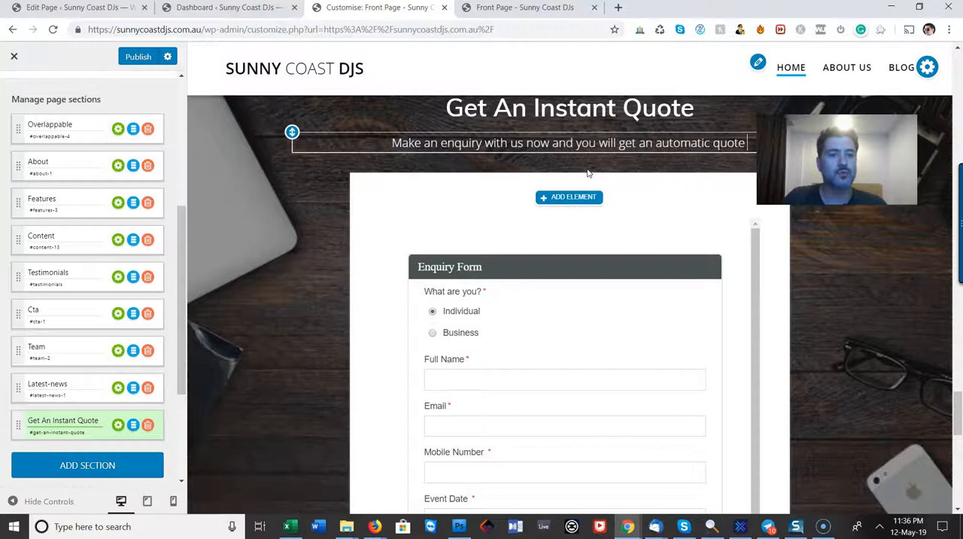
pyautogui.write(' response')
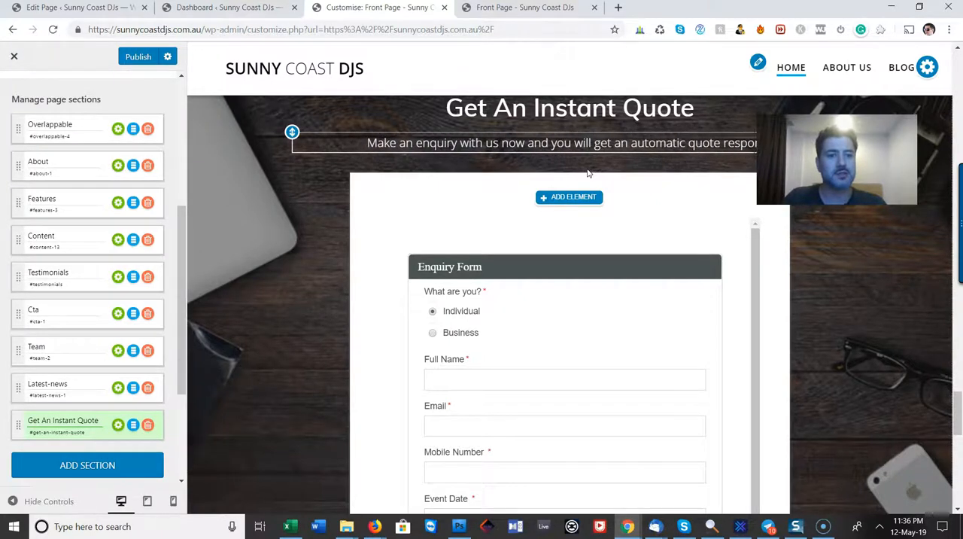
pyautogui.write(' s')
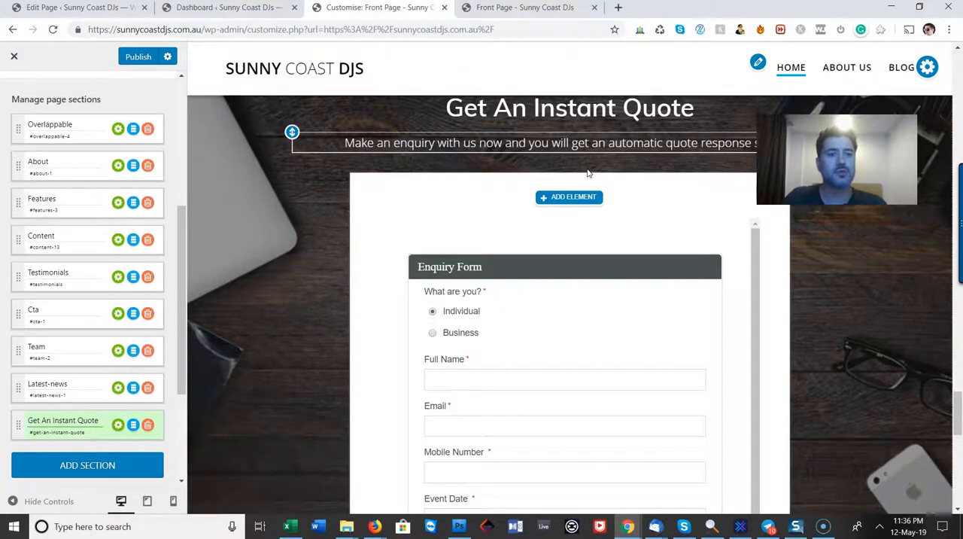
pyautogui.write('ent to')
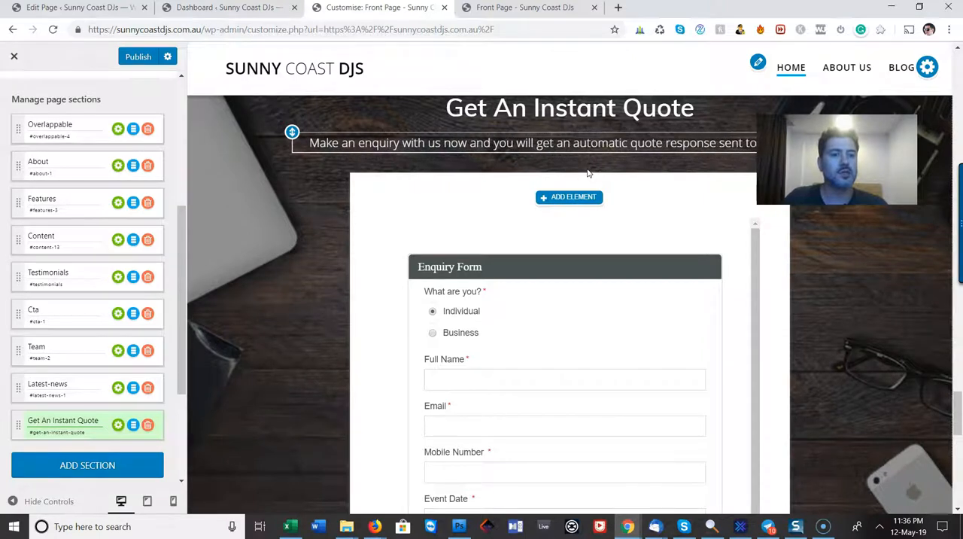
pyautogui.write(' yo than 2 minutes.')
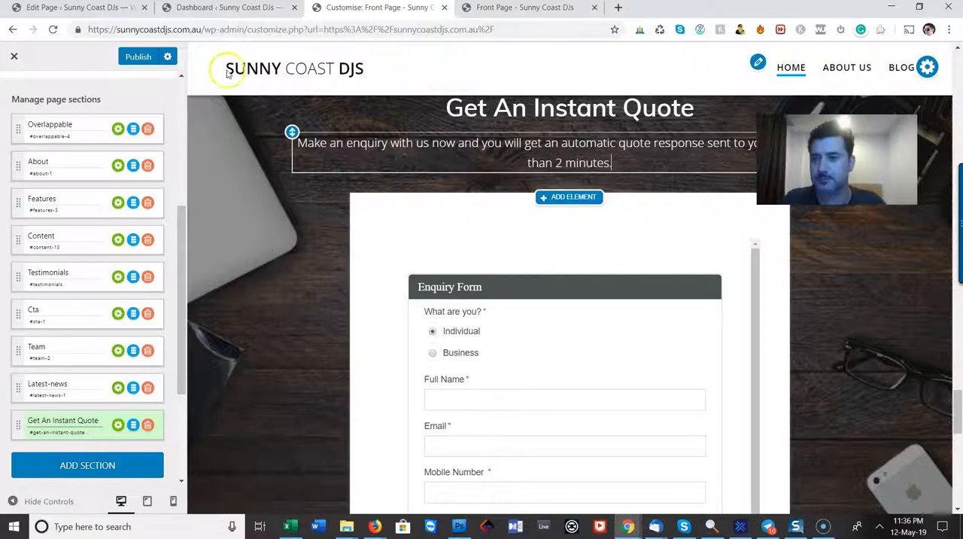
# Set the link of the hero banner's Get A Quote button to #contact-1 and apply the change
pyautogui.scroll(15, 474, 230)
pyautogui.scroll(15, 549, 336)
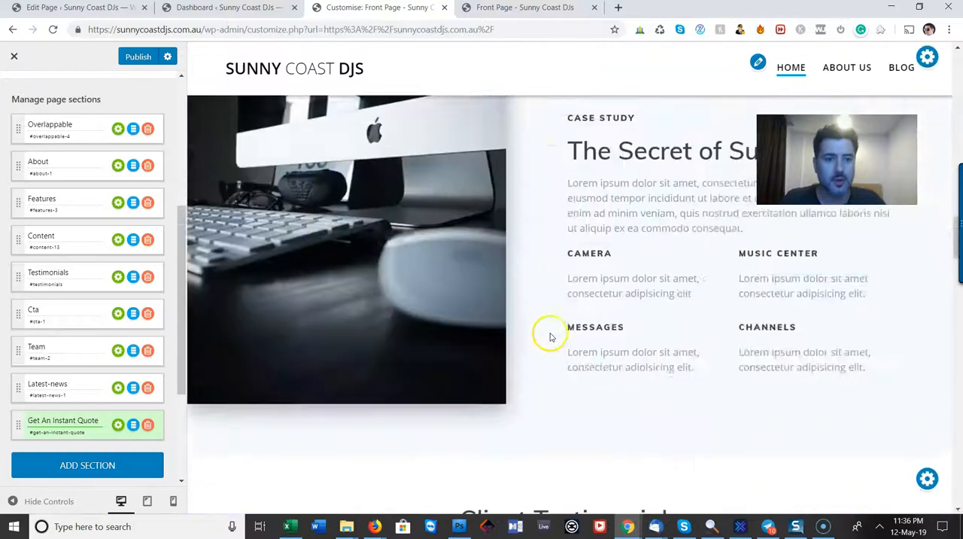
pyautogui.scroll(4, 549, 334)
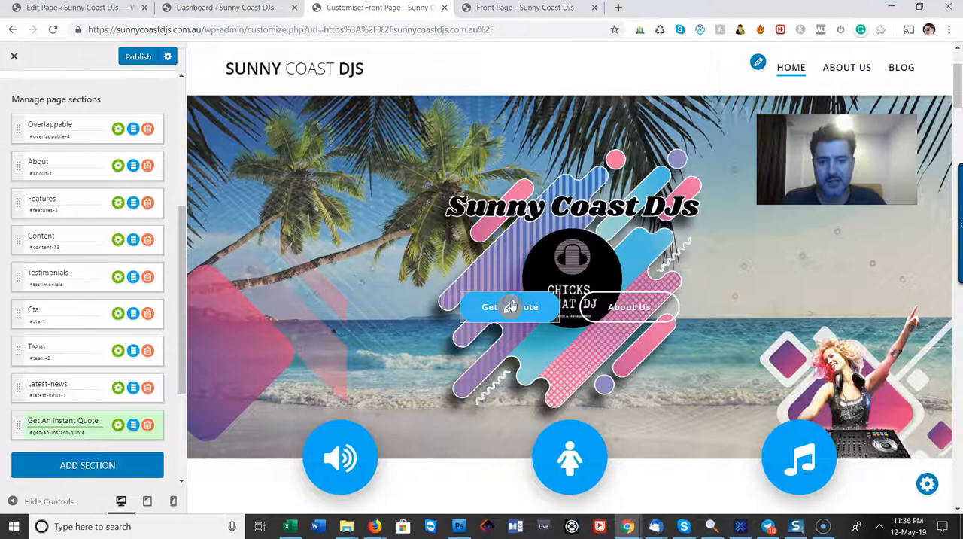
pyautogui.click(511, 305)
pyautogui.write('#contact-1')
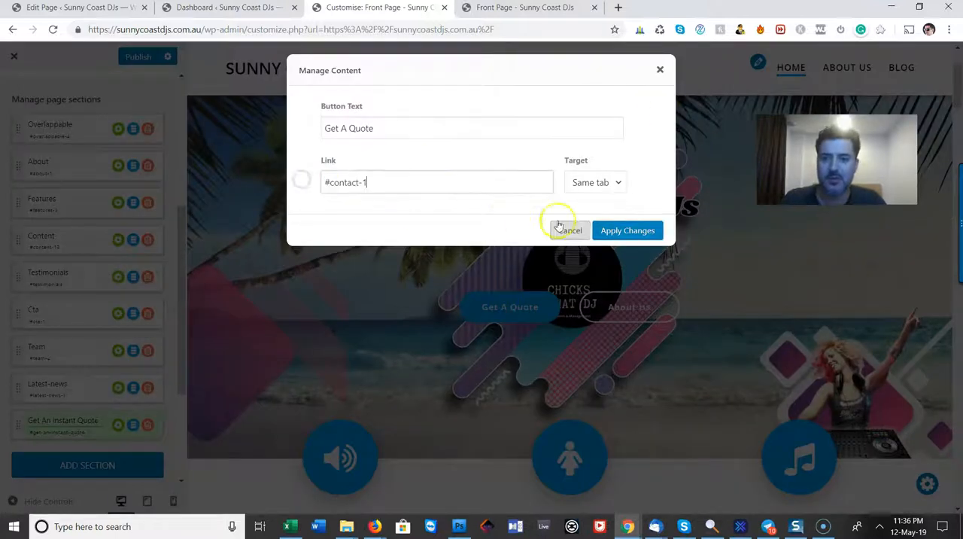
pyautogui.click(640, 237)
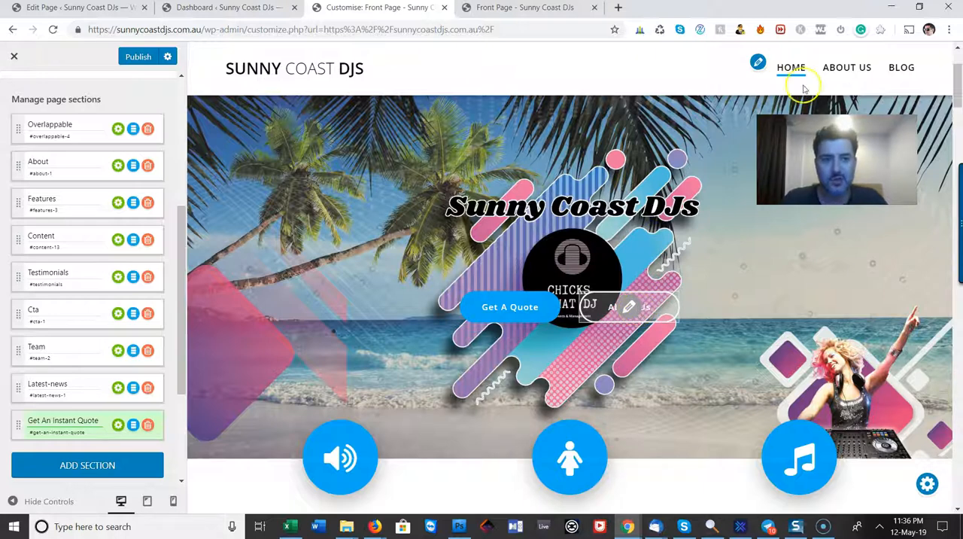
# Look through the About, Features, case study and testimonials sections for one that suits the About Us button
pyautogui.click(847, 73)
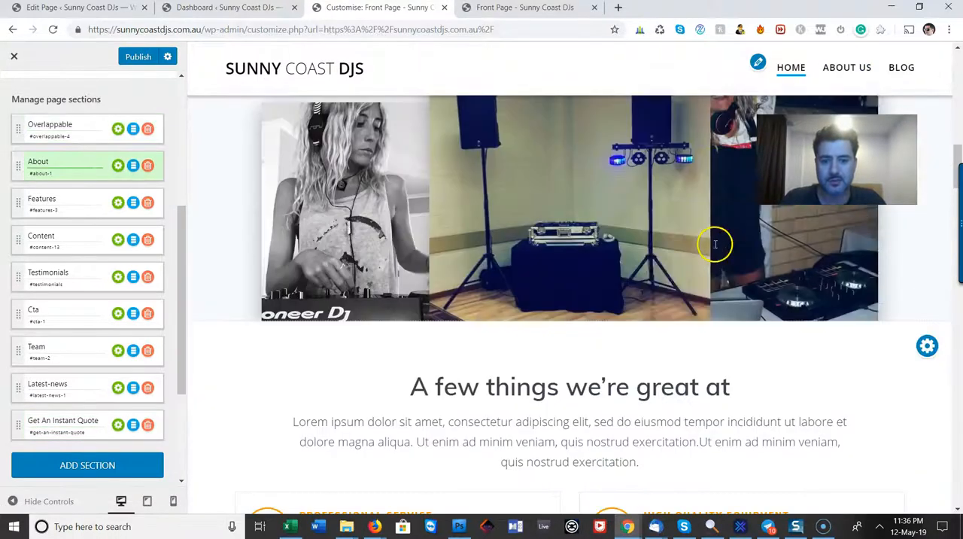
pyautogui.scroll(-10, 715, 245)
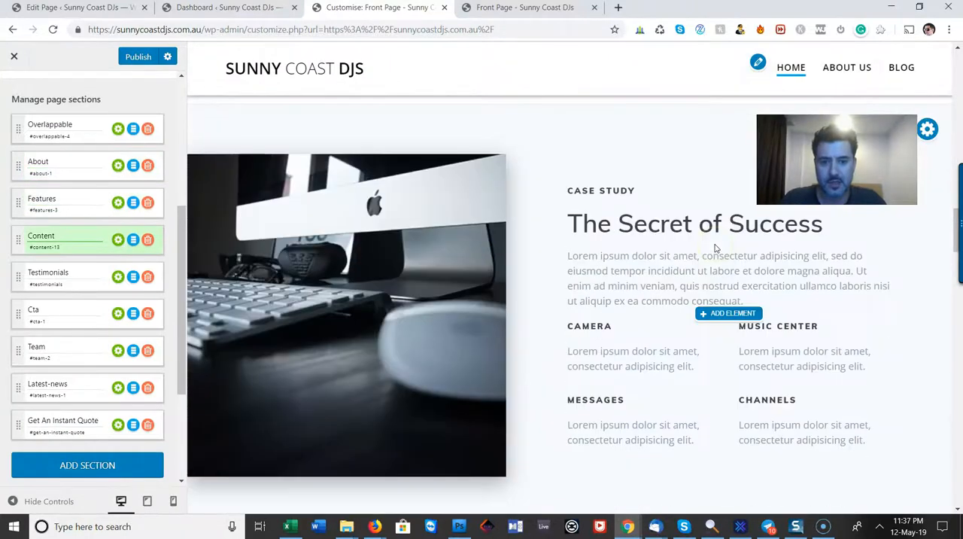
pyautogui.scroll(-10, 716, 249)
pyautogui.scroll(8, 715, 248)
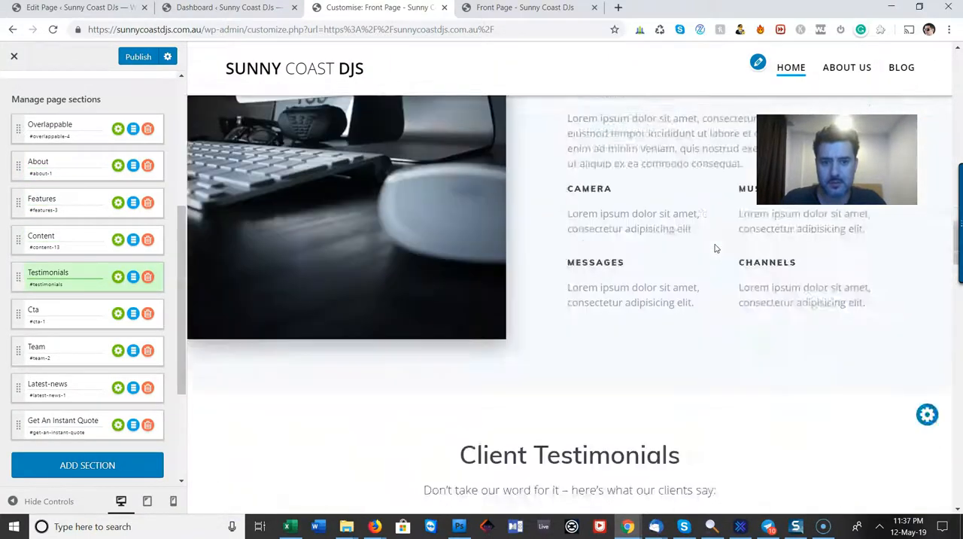
pyautogui.scroll(12, 715, 248)
pyautogui.scroll(-3, 715, 249)
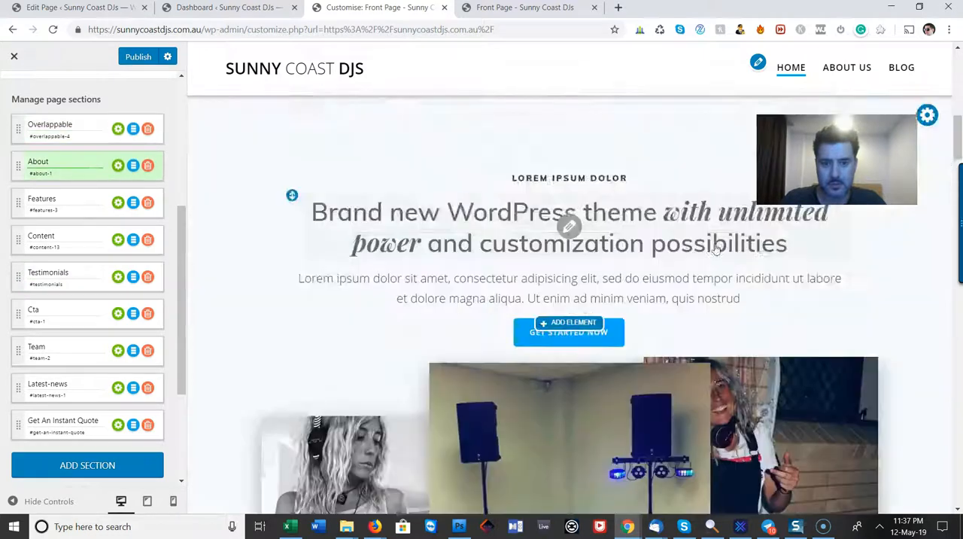
pyautogui.scroll(-5, 715, 248)
pyautogui.scroll(-5, 593, 323)
pyautogui.scroll(1, 597, 318)
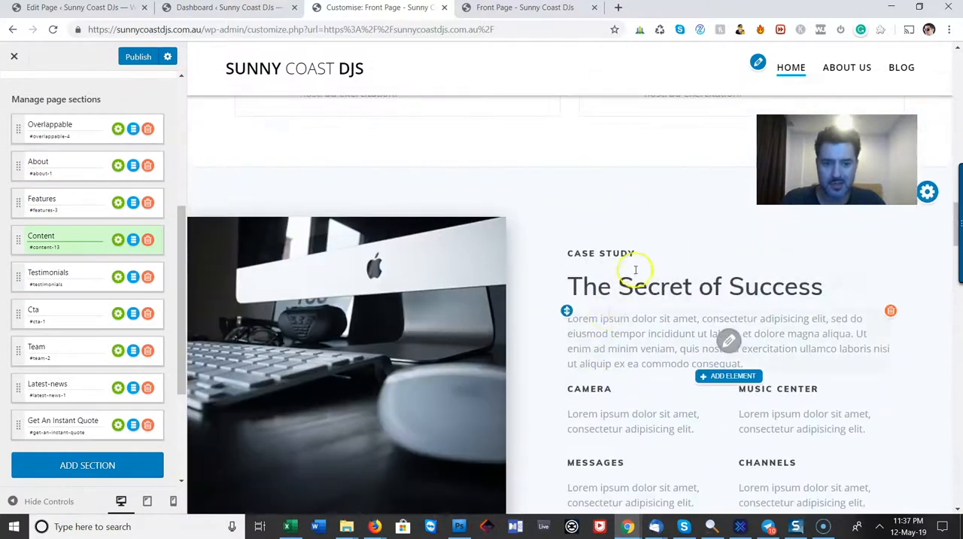
pyautogui.scroll(-3, 629, 307)
pyautogui.scroll(1, 634, 151)
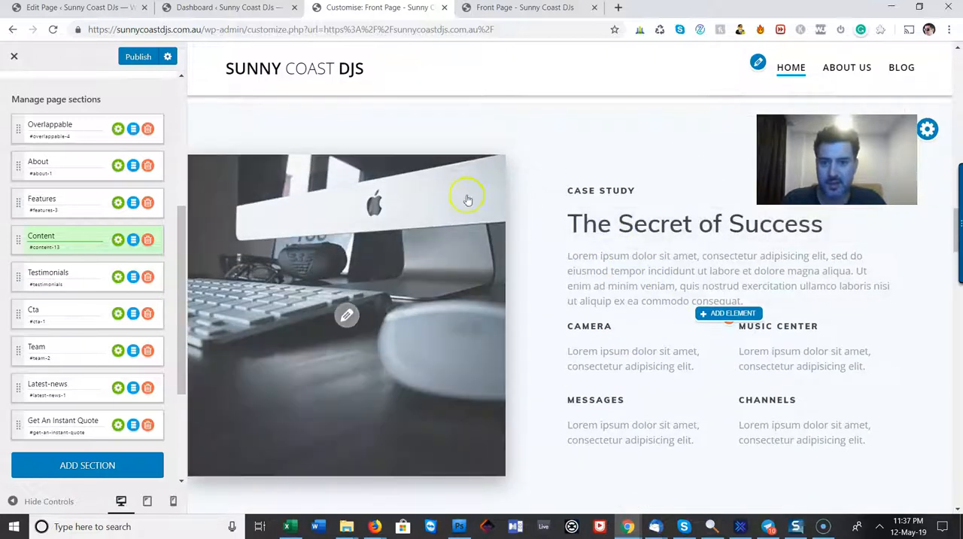
# Rename the Content section that holds the case study as About Us
pyautogui.click(72, 249)
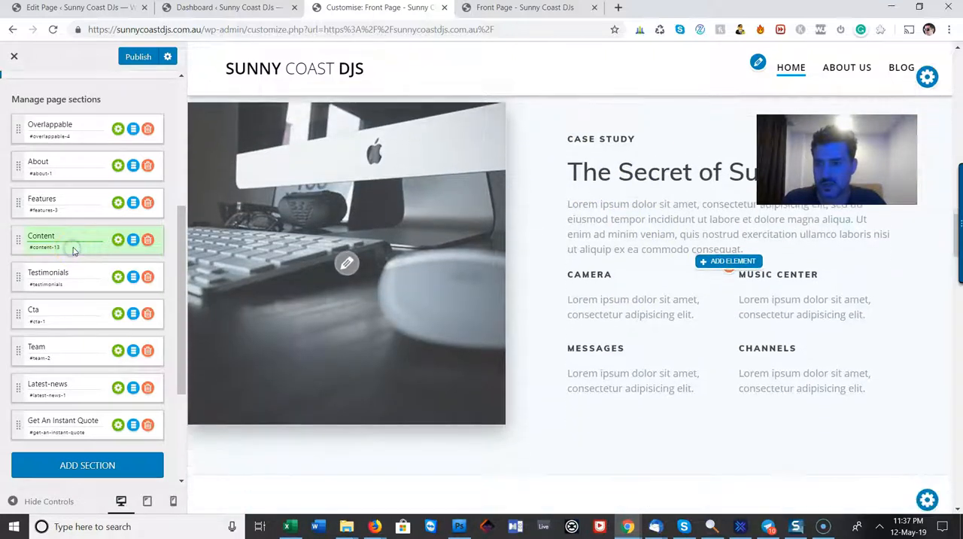
pyautogui.moveTo(72, 250); pyautogui.dragTo(44, 249)
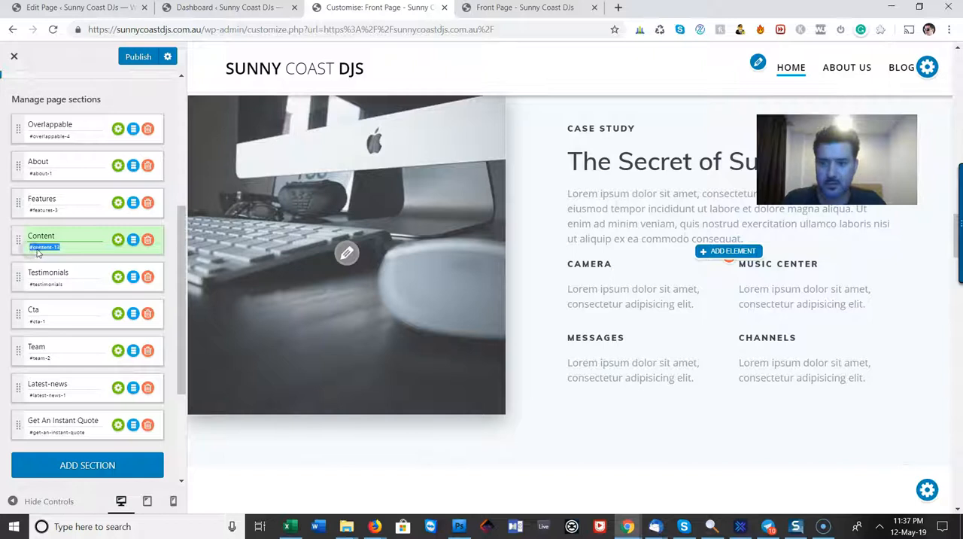
pyautogui.moveTo(60, 237); pyautogui.dragTo(7, 236)
pyautogui.write('About Us')
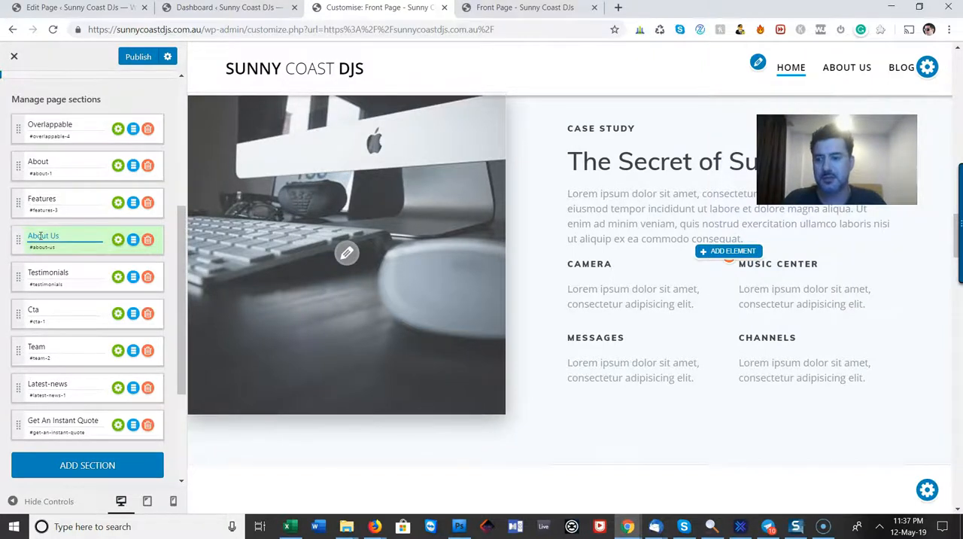
# Replace the link of the hero banner's About Us button with the copied anchor and apply the change
pyautogui.scroll(10, 823, 316)
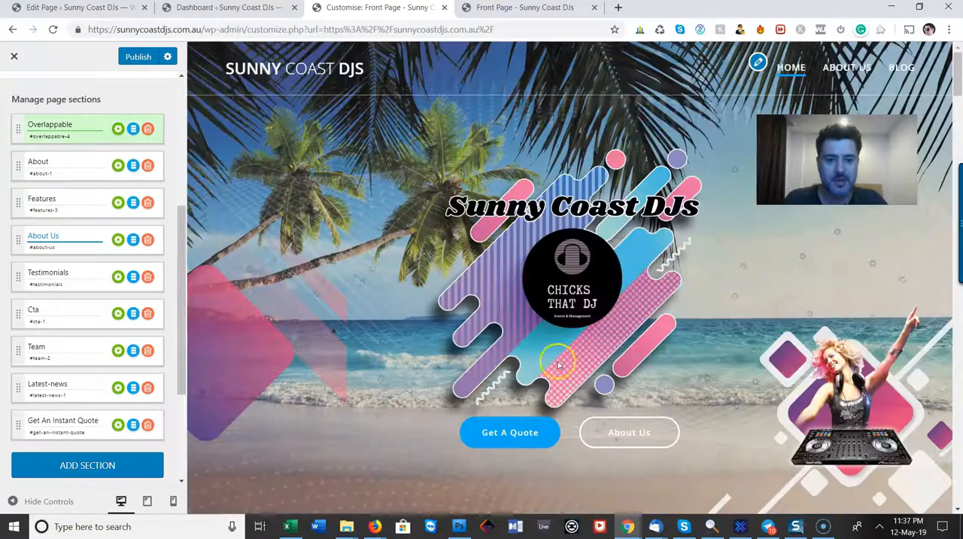
pyautogui.click(625, 431)
pyautogui.tripleClick(551, 184)
pyautogui.write('#content-12')
pyautogui.click(627, 230)
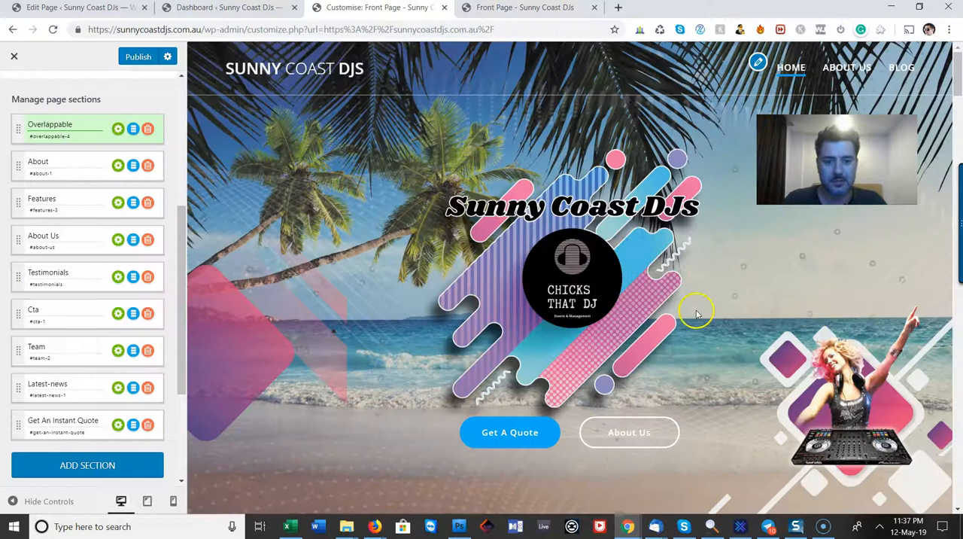
# Replace the case study section's heading The Secret of Success with "A little more about us"
pyautogui.scroll(-10, 696, 315)
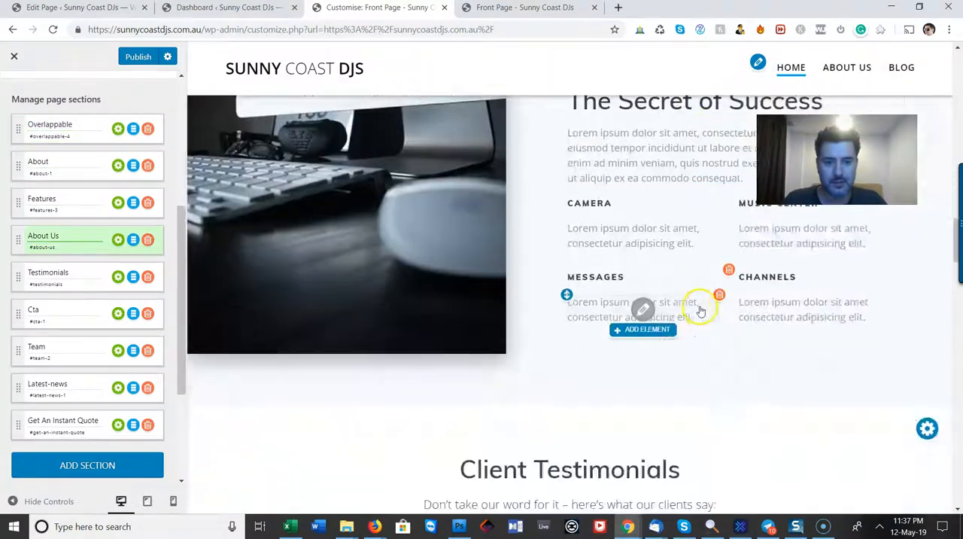
pyautogui.scroll(3, 699, 311)
pyautogui.click(782, 355)
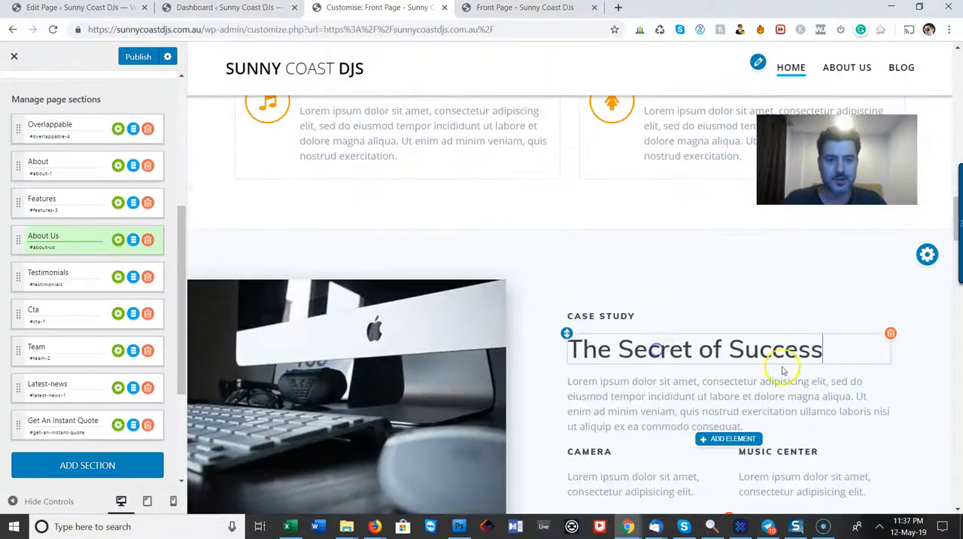
pyautogui.tripleClick(730, 348)
pyautogui.write('A')
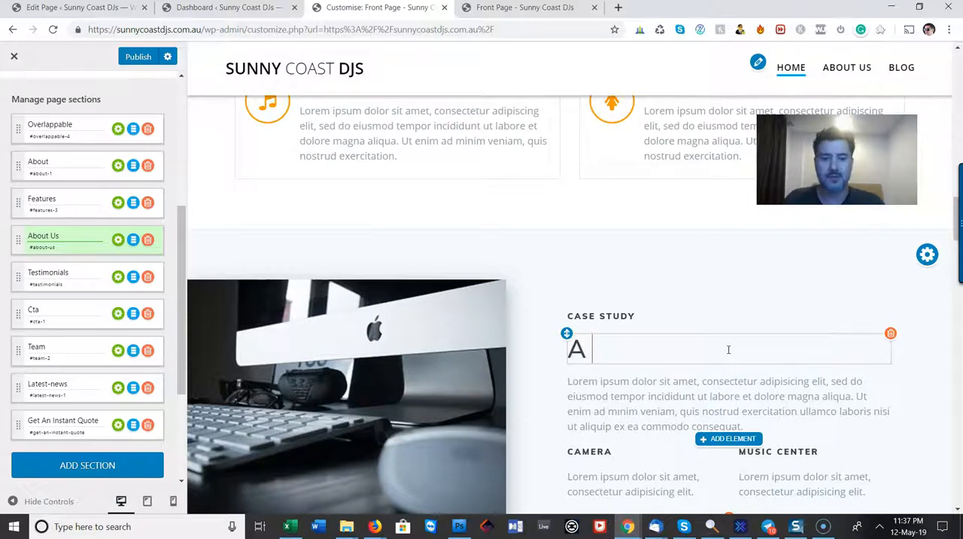
pyautogui.write(' little more about')
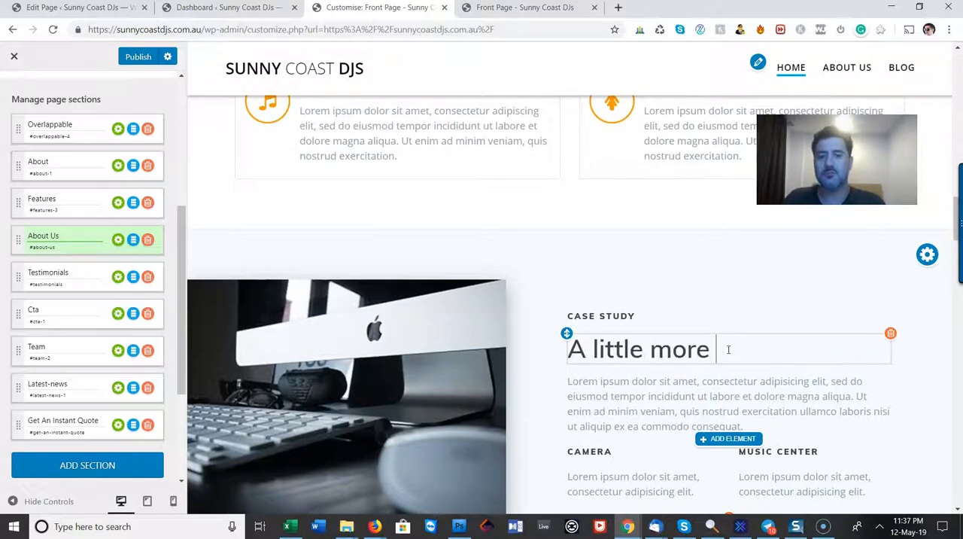
# Change the small CASE STUDY label above the section heading to "ABOUT US"
pyautogui.click(599, 316)
pyautogui.hotkey('ctrl', 'a')
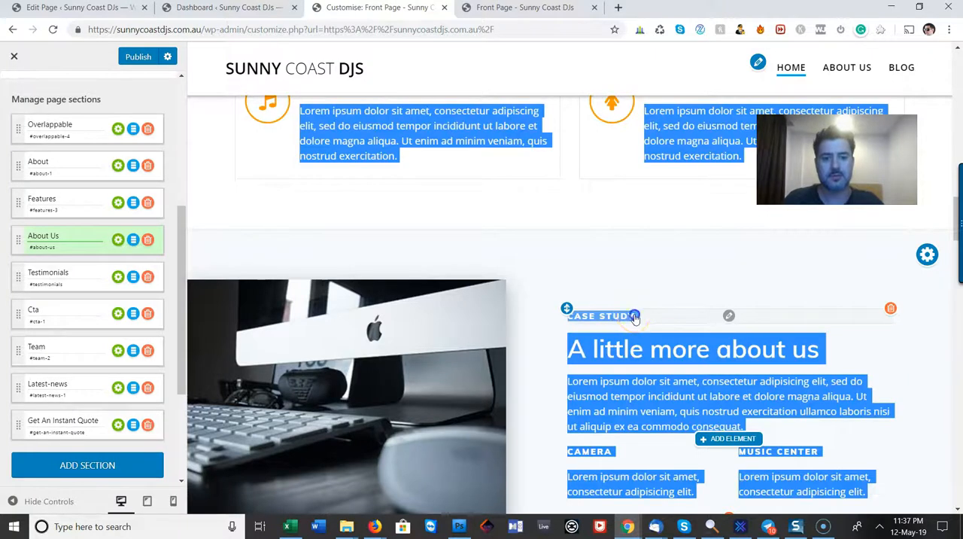
pyautogui.click(631, 317)
pyautogui.tripleClick(647, 317)
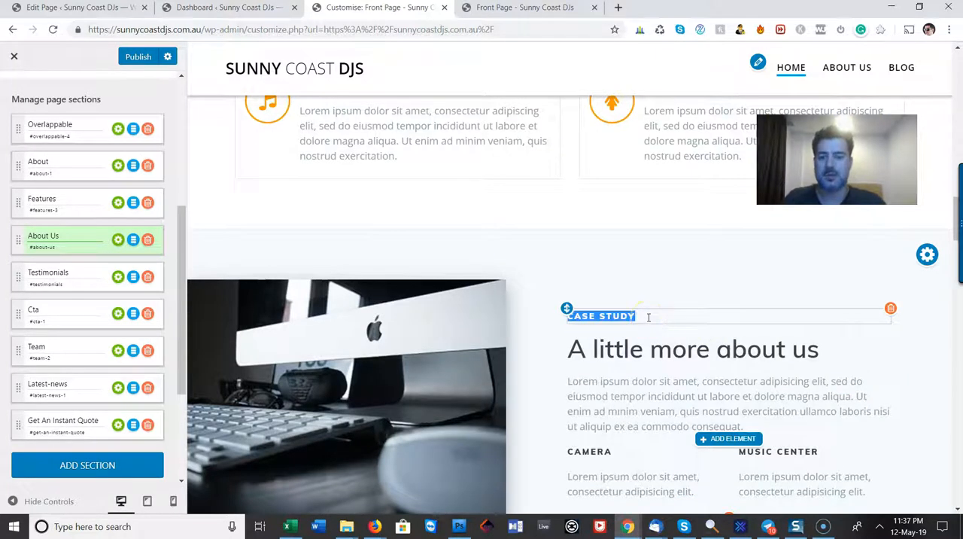
pyautogui.write('ABOUT US')
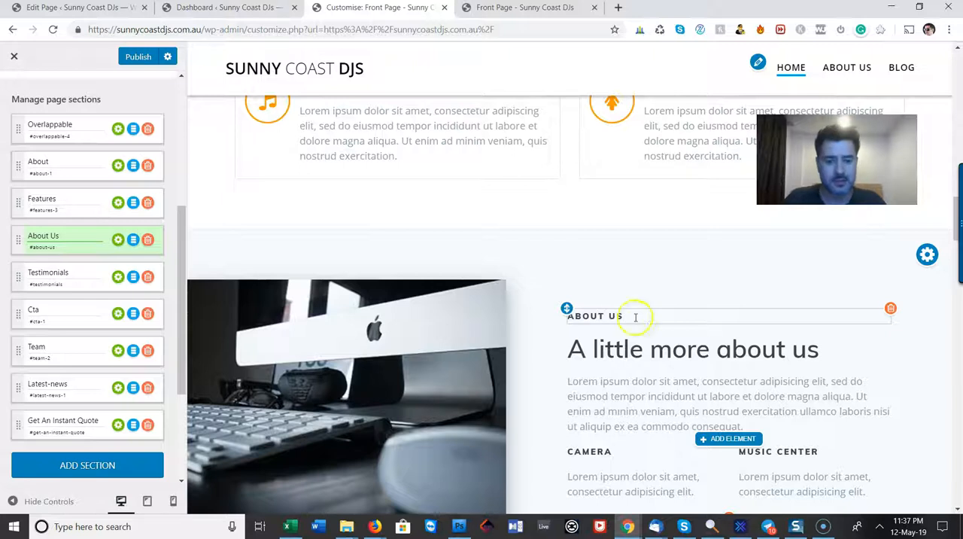
# Replace the placeholder paragraph below the "A little more about us" heading with custom text
pyautogui.scroll(-2, 637, 322)
pyautogui.click(651, 275)
pyautogui.click(733, 283)
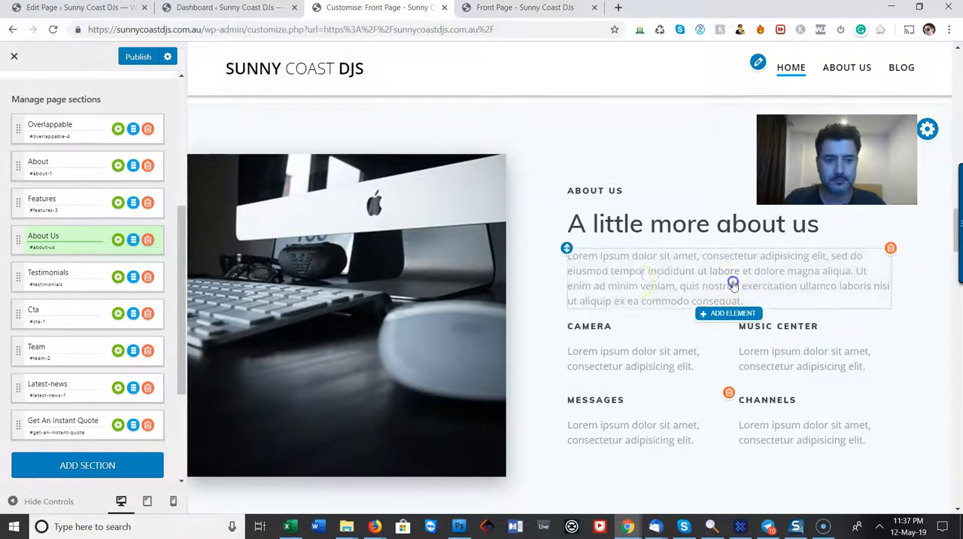
pyautogui.hotkey('ctrl', 'a')
pyautogui.write('SN')
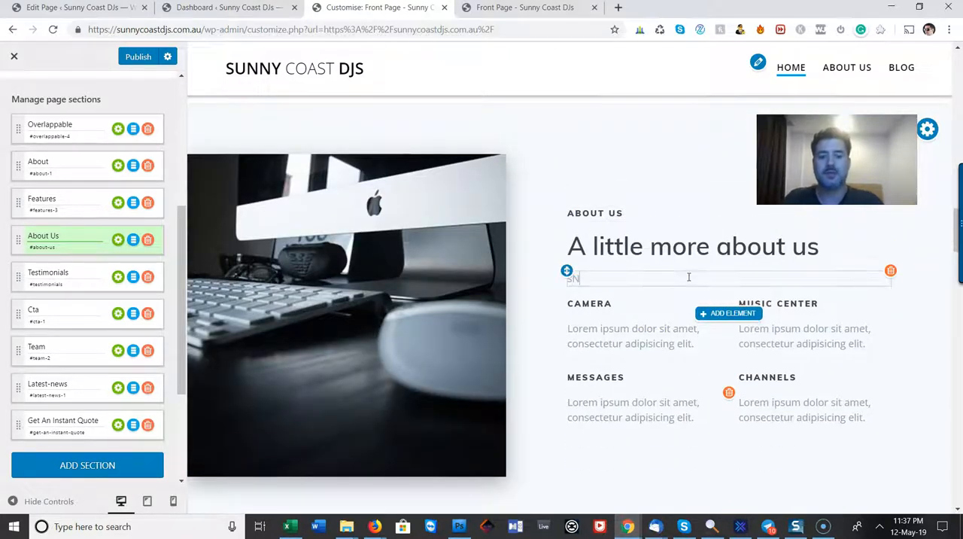
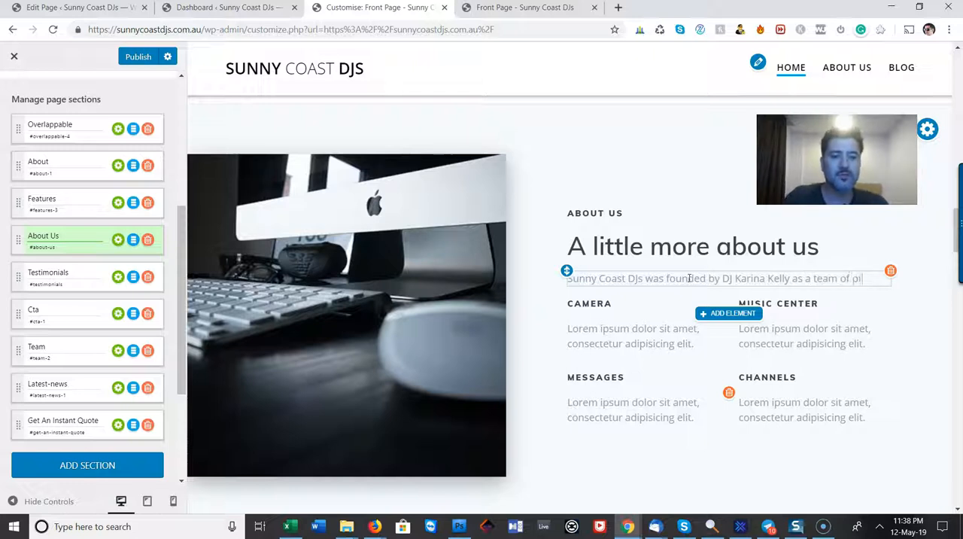
# Finish the About Us paragraph with "professional female DJs for private events such as birthdays, weddings, kids parties, club events and more."
pyautogui.write('sional female DJs for private events such as birthdays,')
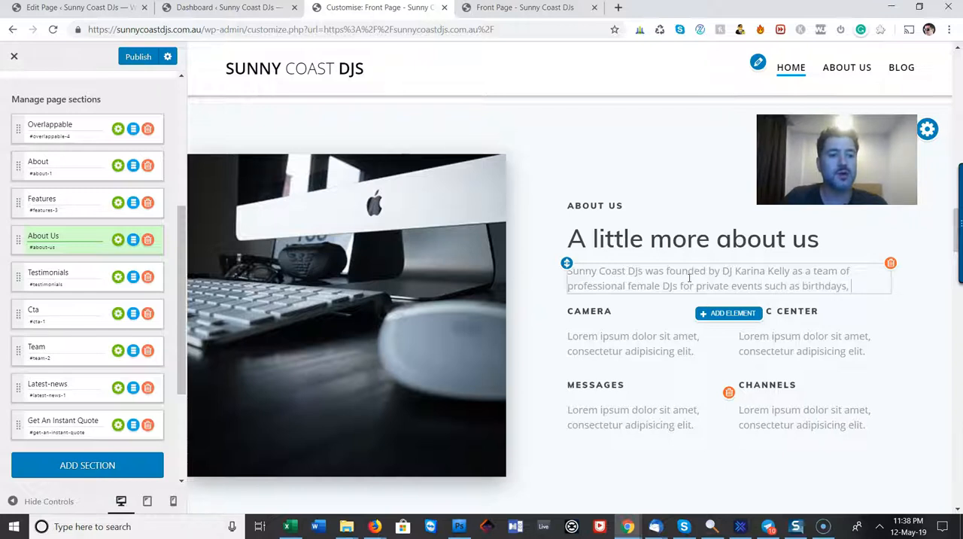
pyautogui.write('ddings, kids parties, club events and more.')
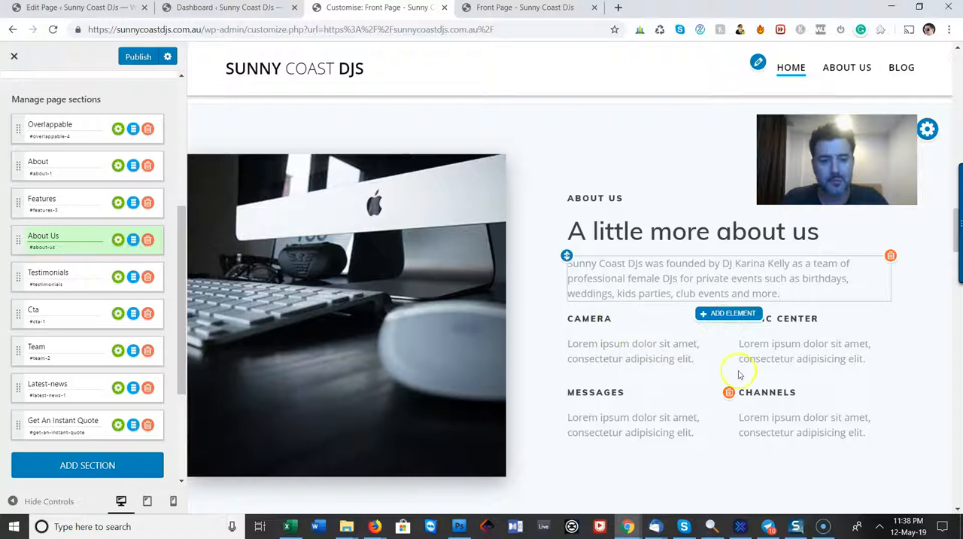
pyautogui.scroll(-3, 629, 316)
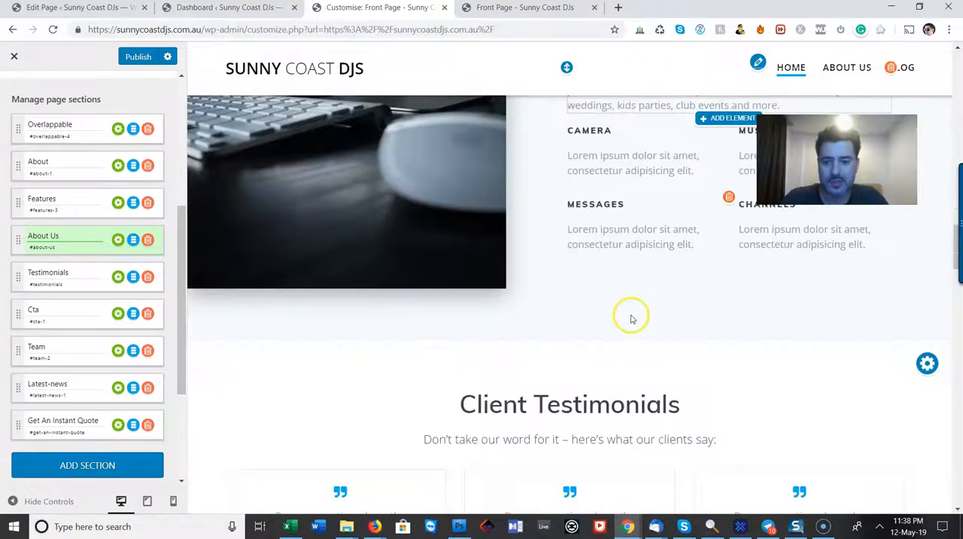
pyautogui.scroll(2, 630, 316)
# Check the media library for a replacement for the About Us section's computer photo, and close it without choosing an image
pyautogui.moveTo(344, 248)
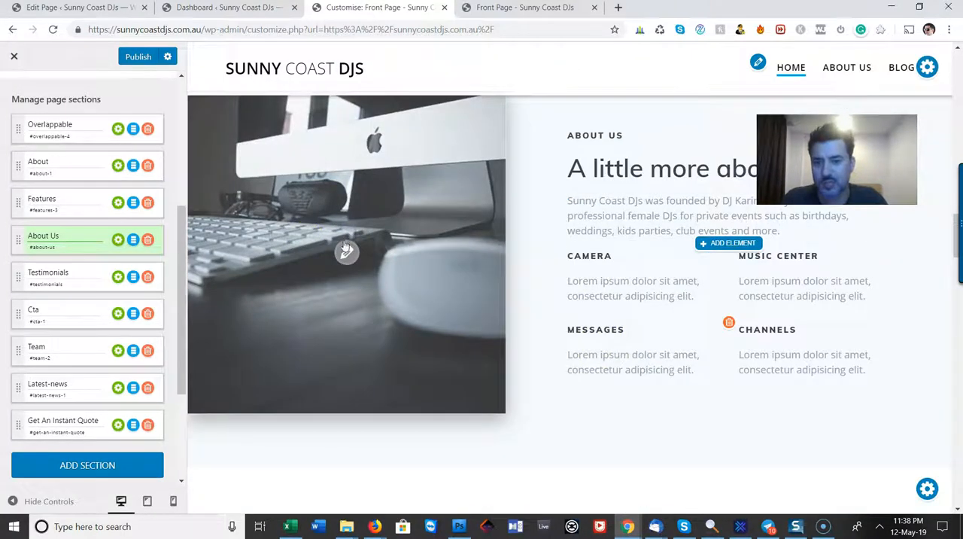
pyautogui.click(349, 254)
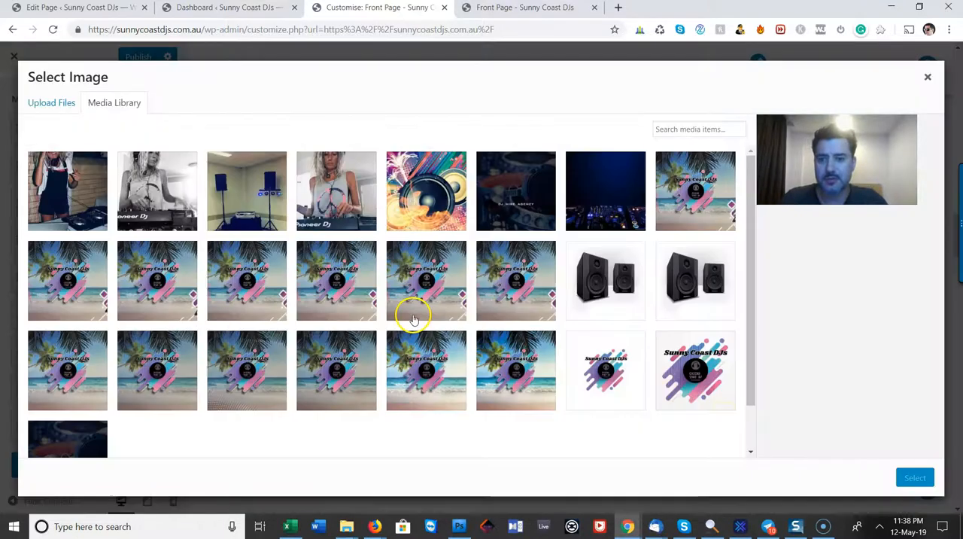
pyautogui.click(925, 78)
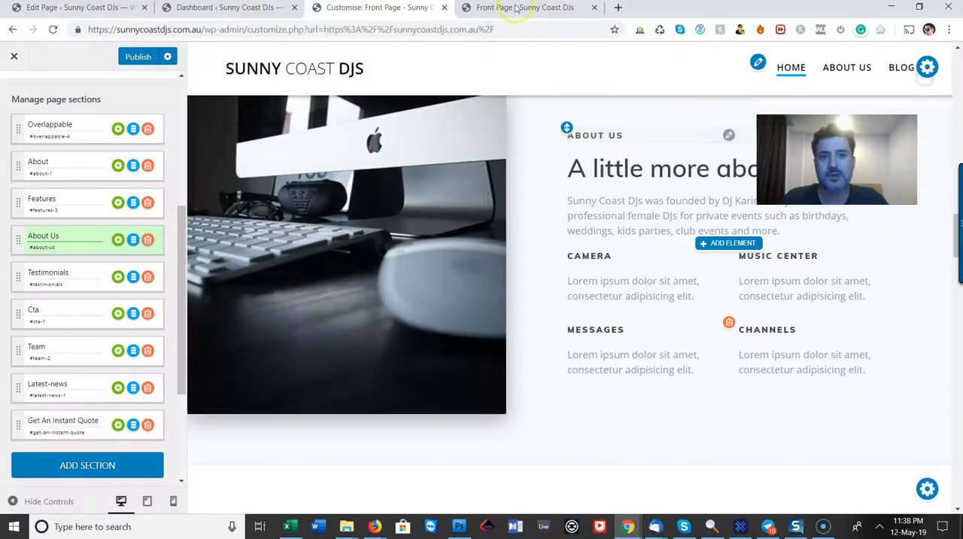
# Open freepik.com in a new browser tab and search all resources for "party dj"
pyautogui.click(617, 7)
pyautogui.write('fre')
pyautogui.press('Return')
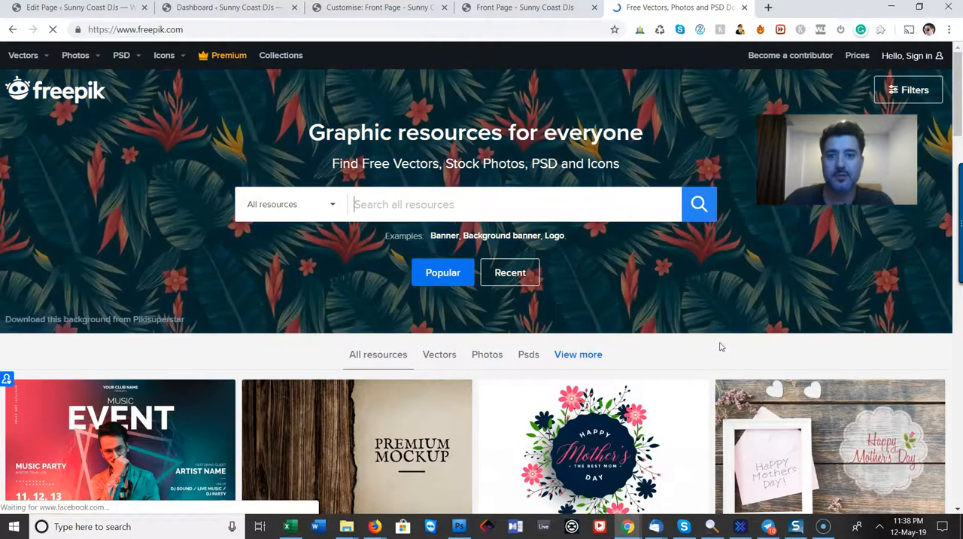
pyautogui.write('d')
pyautogui.press('BackSpace')
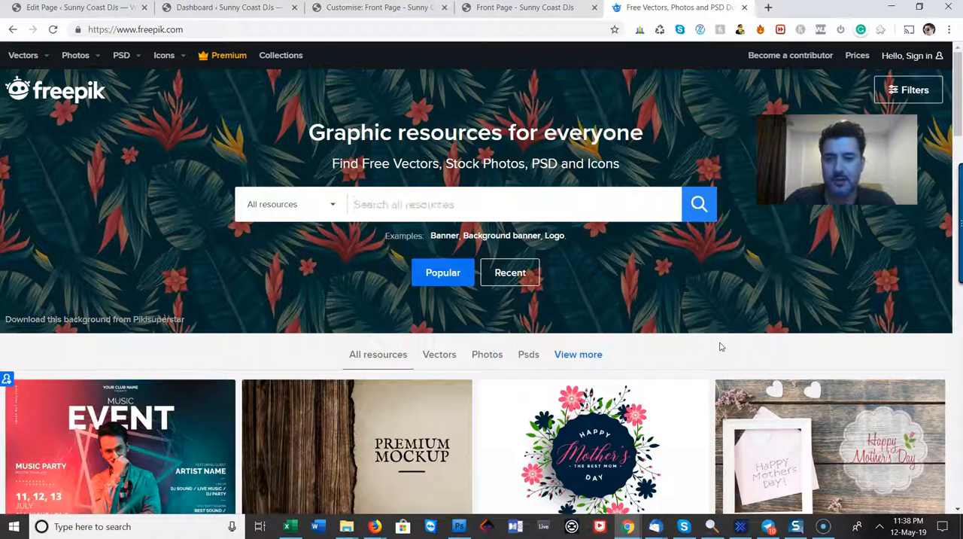
pyautogui.write('party dj')
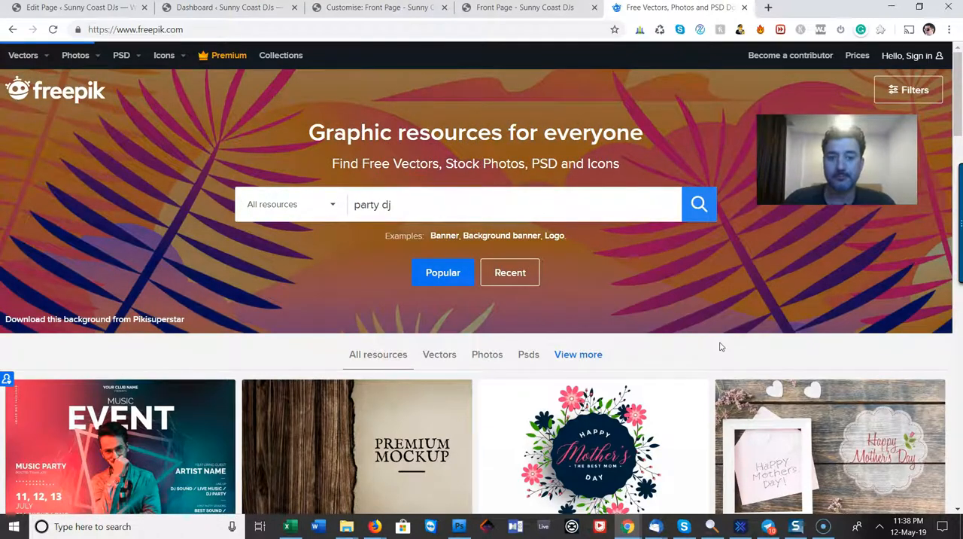
pyautogui.press('Return')
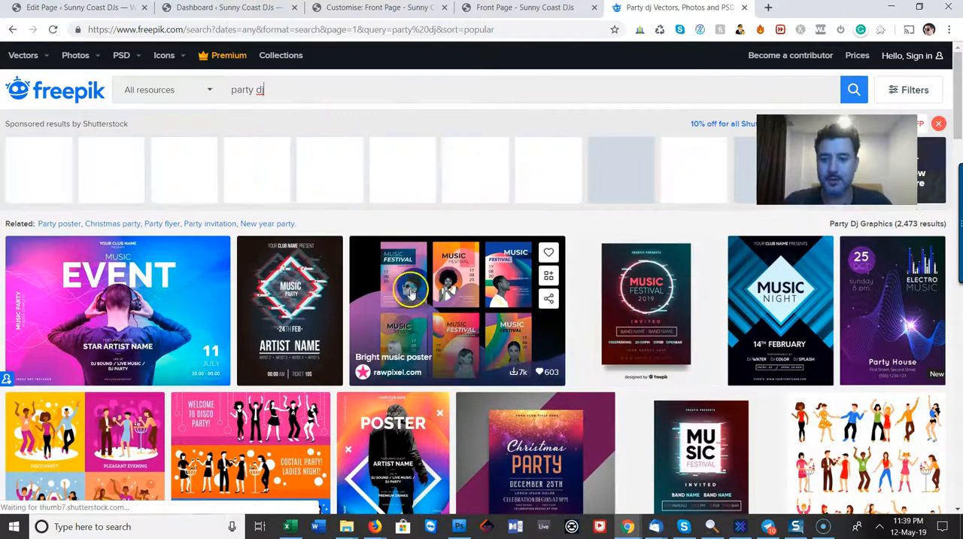
# Look through the upper search results, preview the colourful Music Festival grunge vector and close the preview
pyautogui.scroll(-2, 452, 308)
pyautogui.click(150, 209)
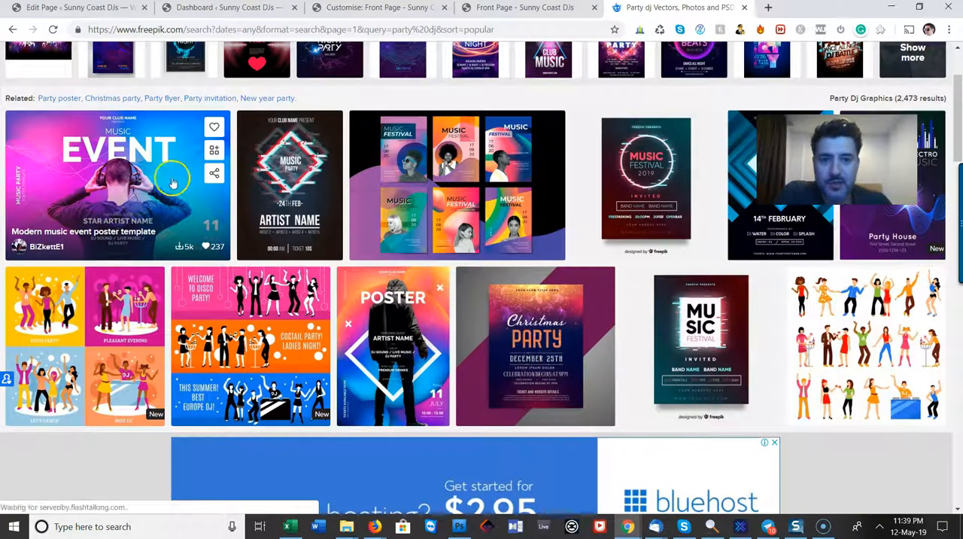
pyautogui.scroll(-3, 447, 197)
pyautogui.scroll(-5, 447, 197)
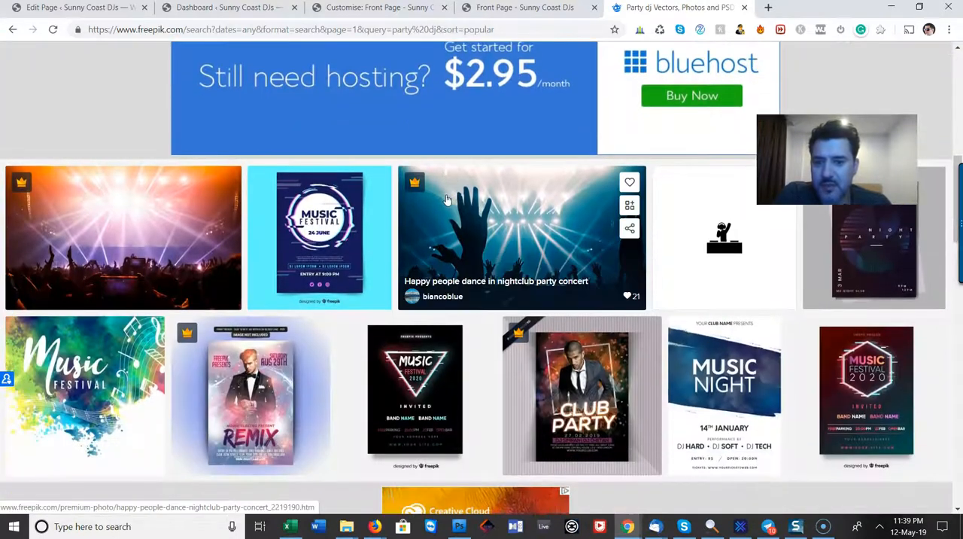
pyautogui.click(417, 200)
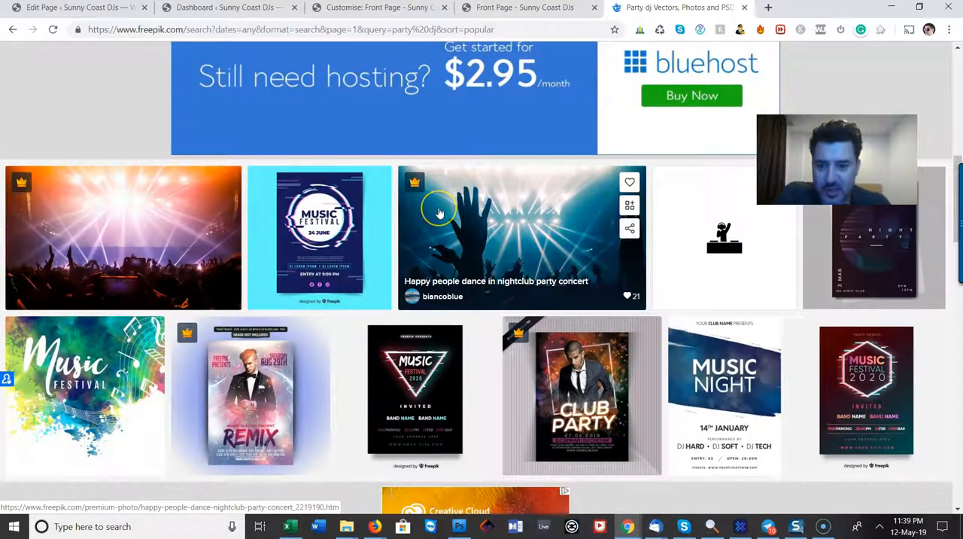
pyautogui.scroll(-1, 440, 214)
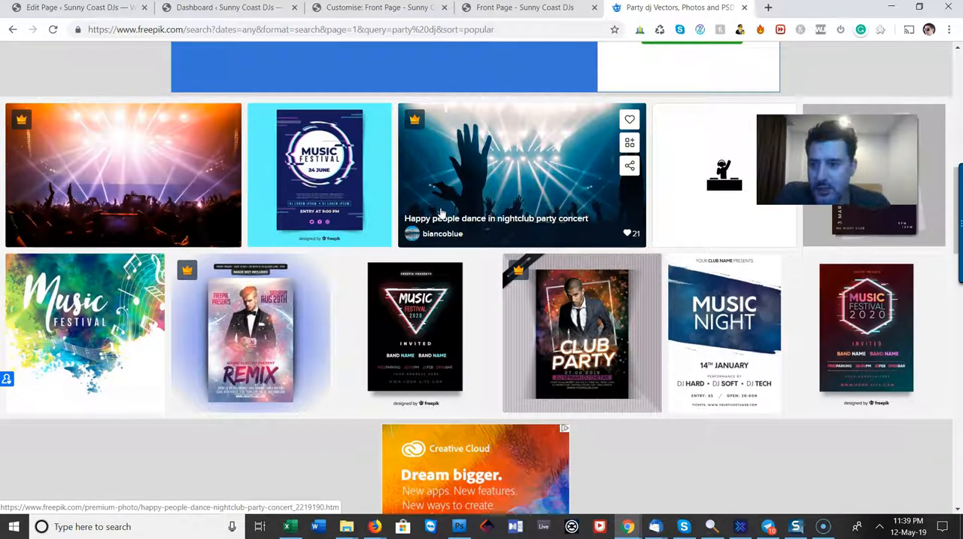
pyautogui.click(85, 298)
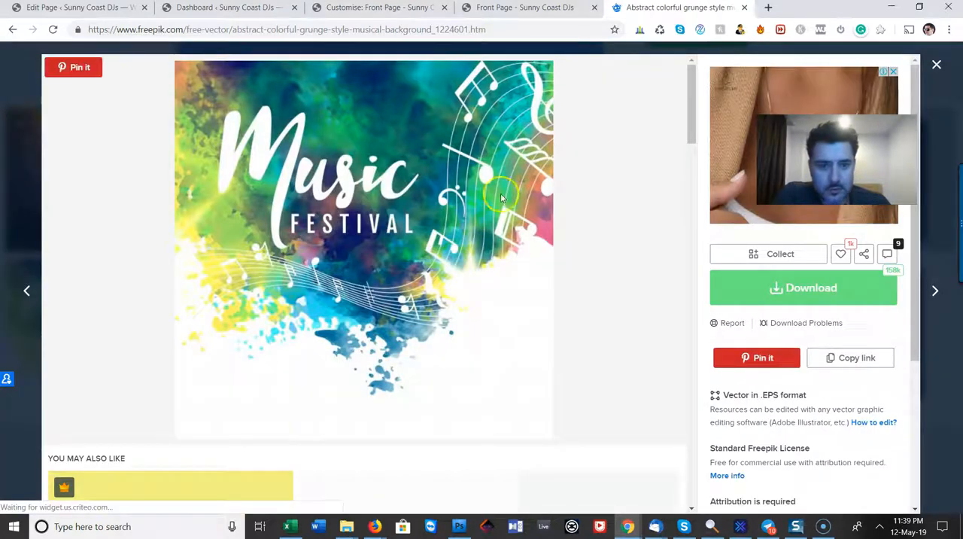
pyautogui.press('Escape')
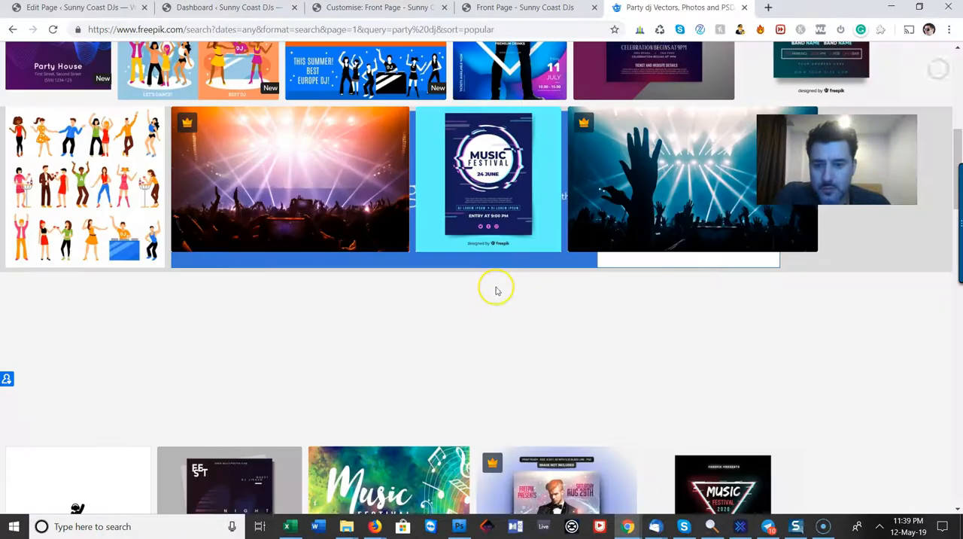
# Examine the remaining "party dj" results on the first page for an image suited to the About Us section
pyautogui.scroll(-5, 495, 291)
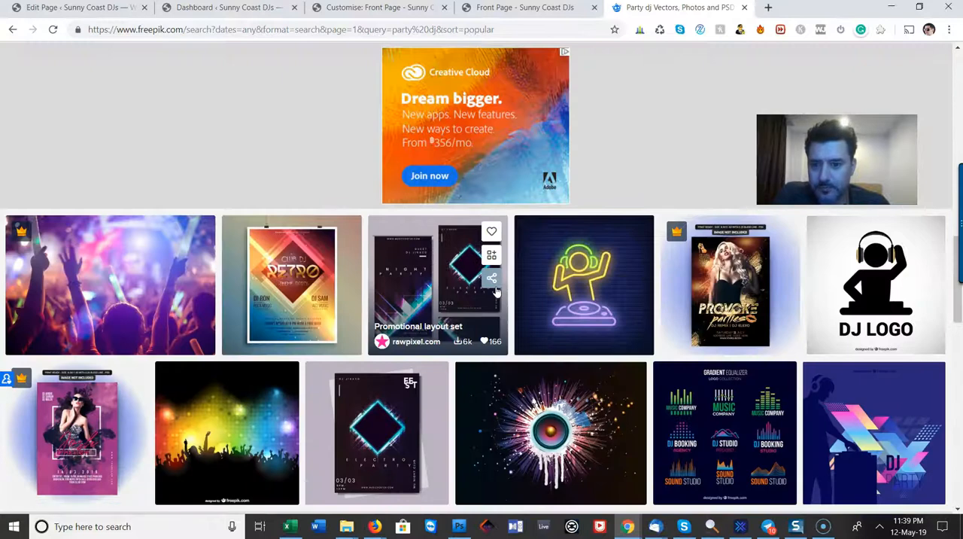
pyautogui.scroll(-4, 495, 290)
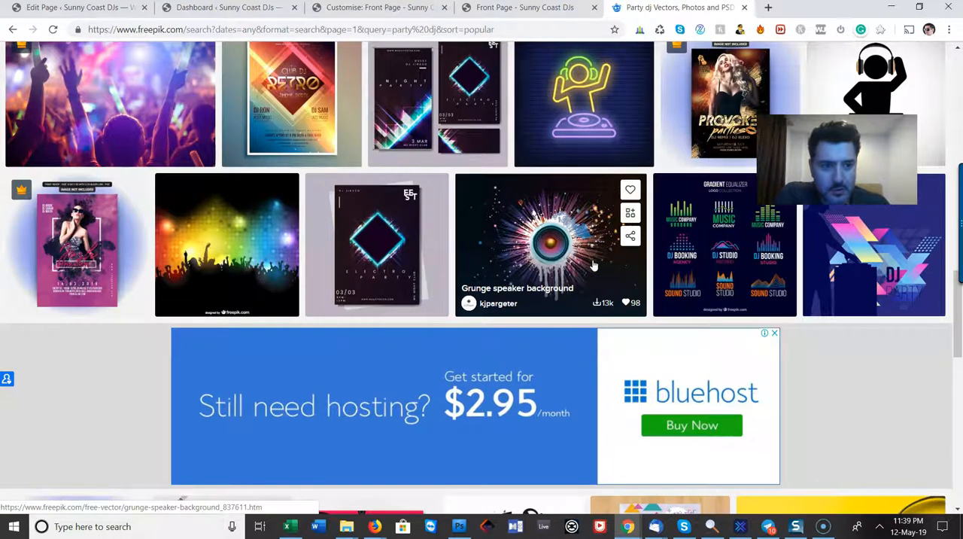
pyautogui.scroll(-5, 592, 264)
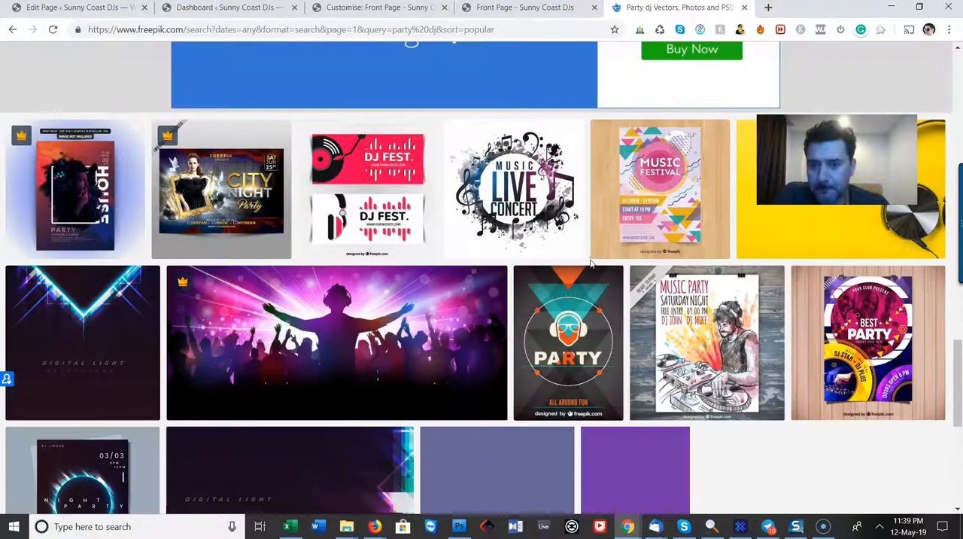
pyautogui.scroll(-3, 590, 263)
pyautogui.scroll(6, 591, 264)
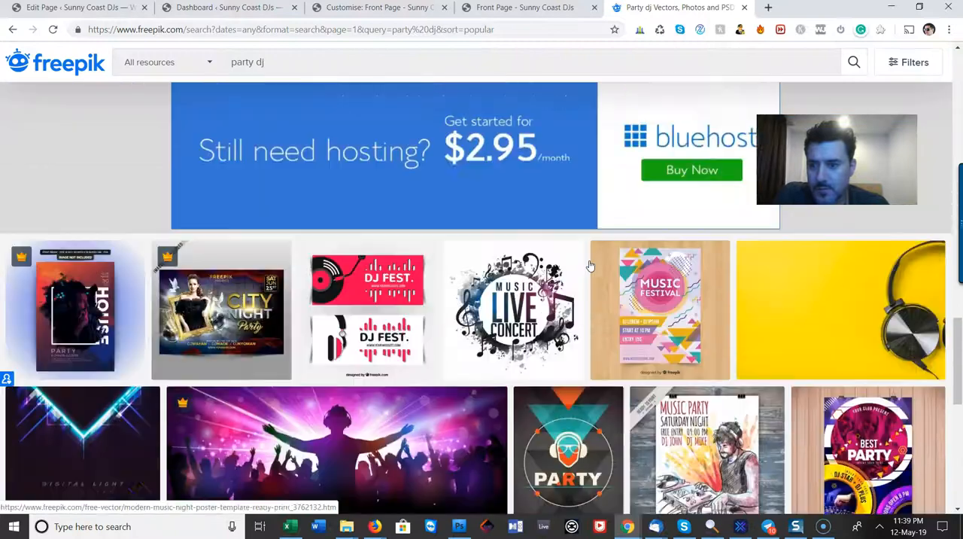
pyautogui.scroll(-4, 591, 264)
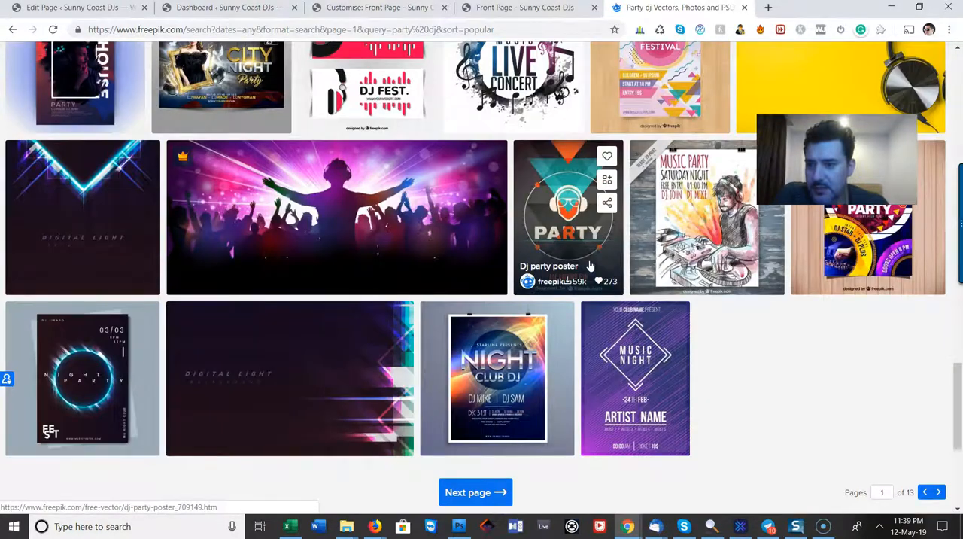
pyautogui.scroll(4, 591, 265)
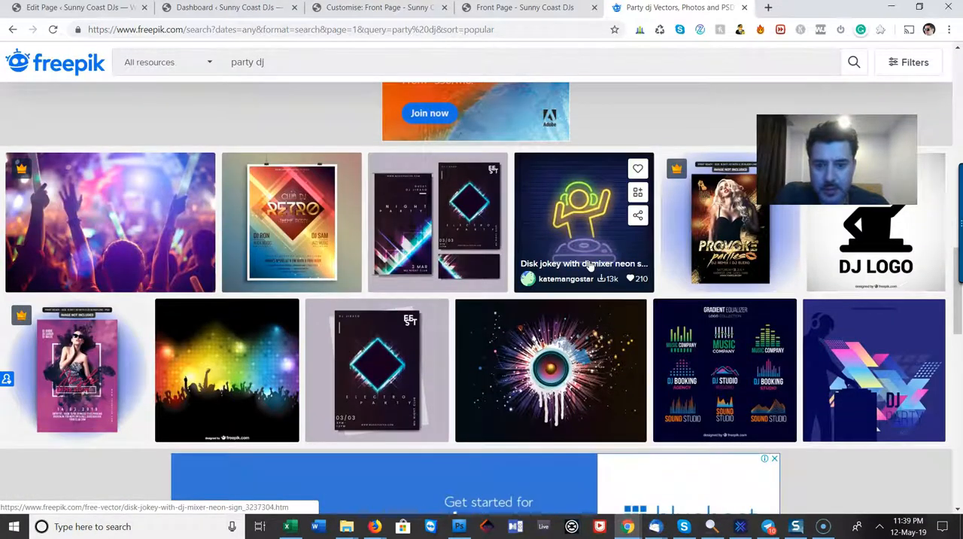
pyautogui.scroll(7, 590, 265)
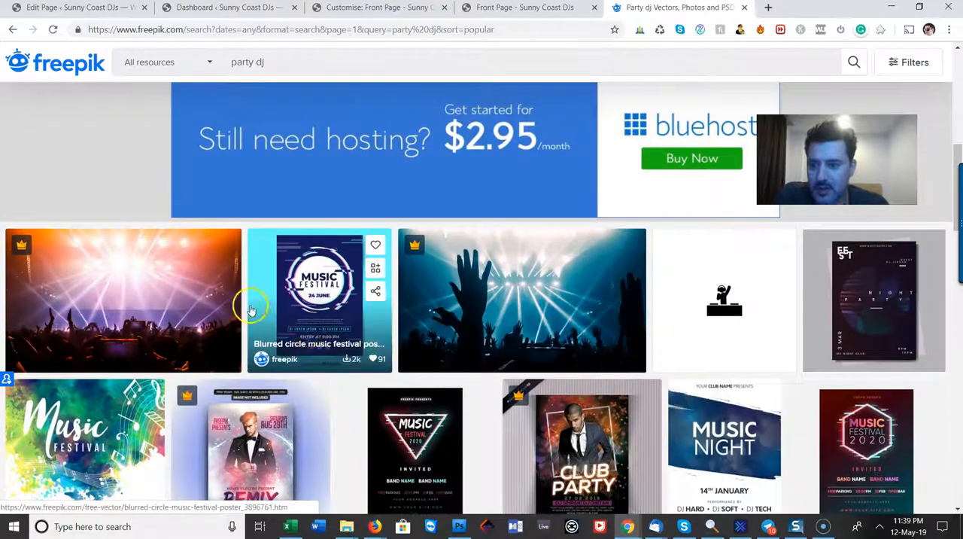
# Preview the orange stage-light nightclub concert photo and view its image file in a separate browser tab
pyautogui.click(140, 285)
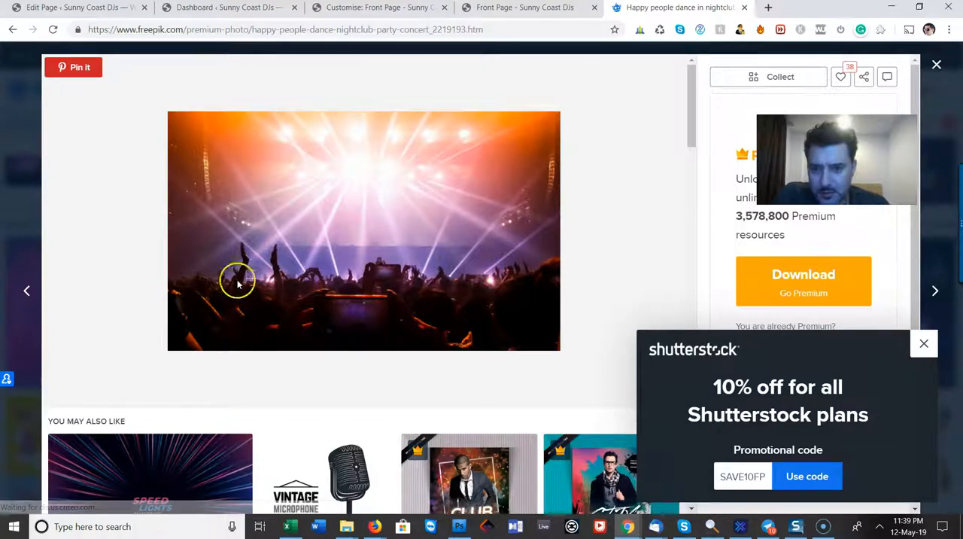
pyautogui.rightClick(338, 227)
pyautogui.click(391, 236)
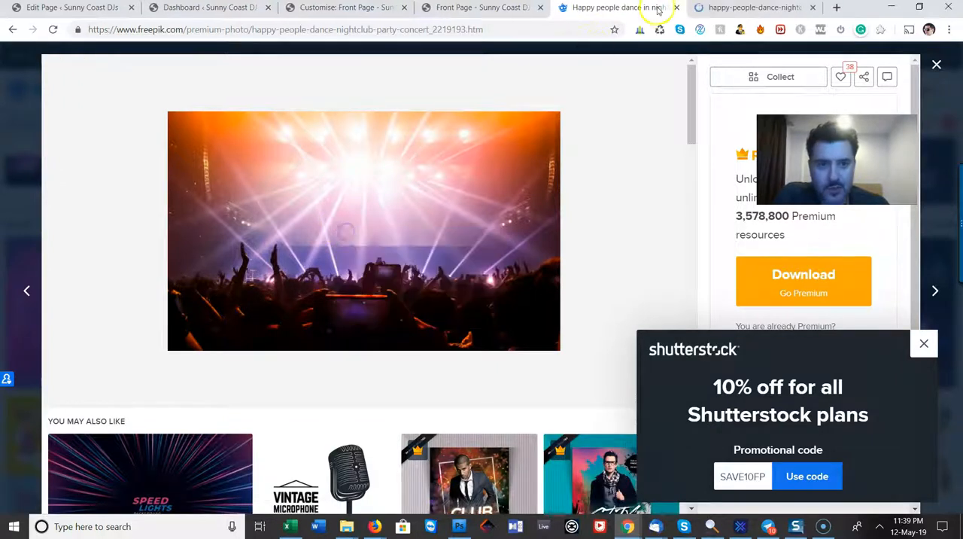
pyautogui.click(790, 7)
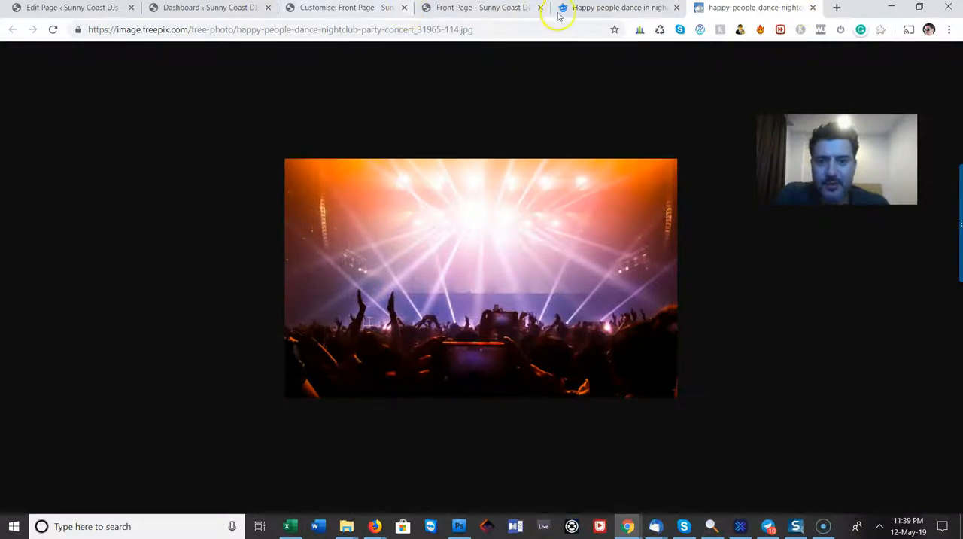
# Check the About Us section's current photo in the customizer against the concert image, and close the separate image tab
pyautogui.click(604, 7)
pyautogui.click(492, 7)
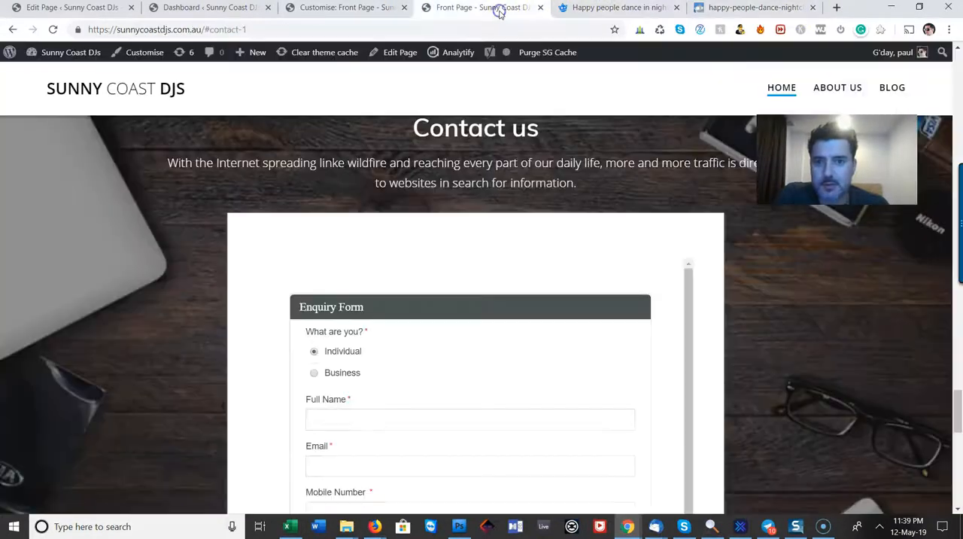
pyautogui.click(381, 12)
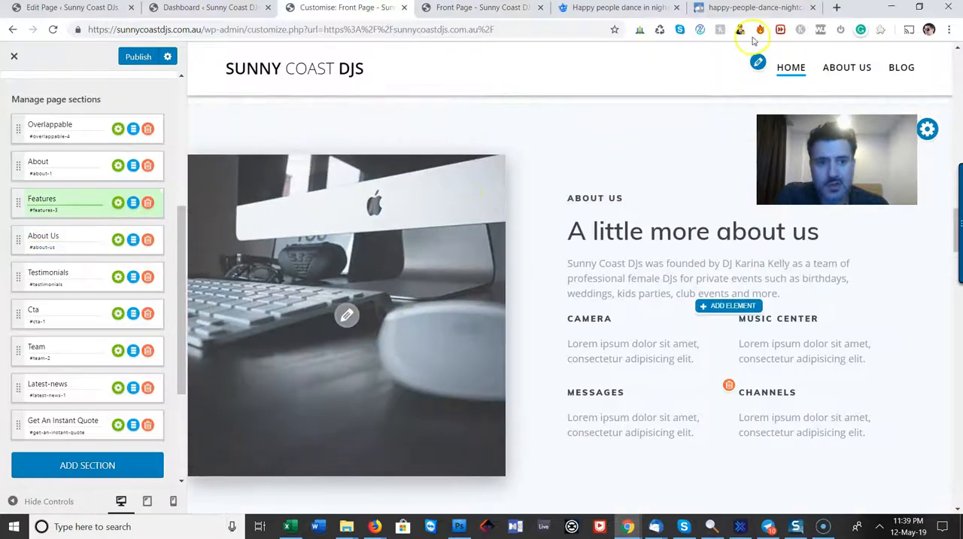
pyautogui.click(756, 9)
pyautogui.click(813, 7)
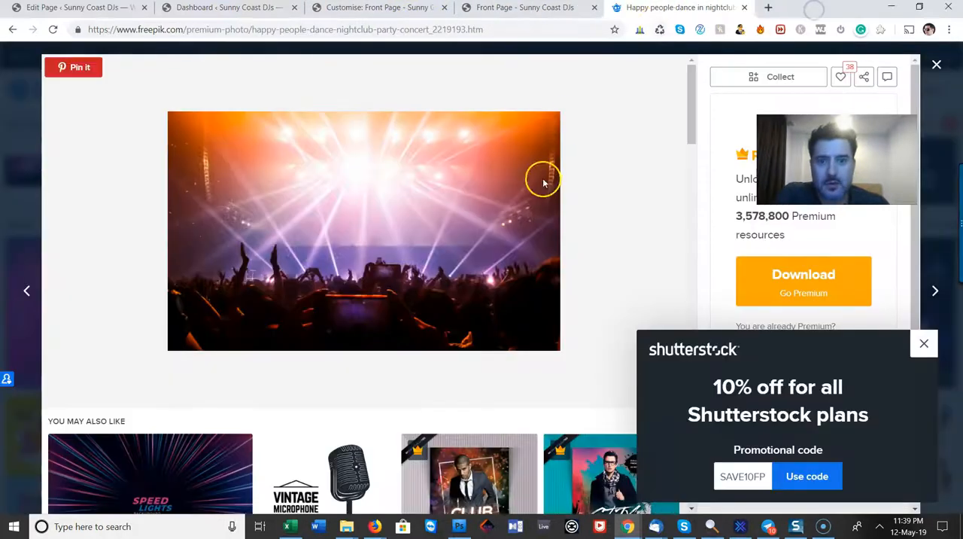
# Close the concert photo preview, go to the second page of "party dj" results and dismiss the advertising window
pyautogui.click(936, 64)
pyautogui.scroll(-12, 499, 241)
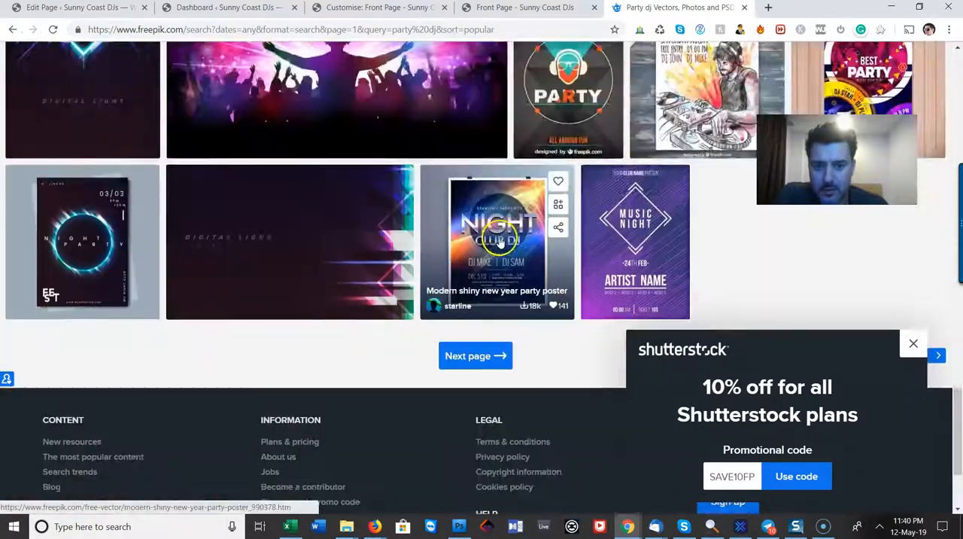
pyautogui.scroll(-3, 499, 241)
pyautogui.click(492, 198)
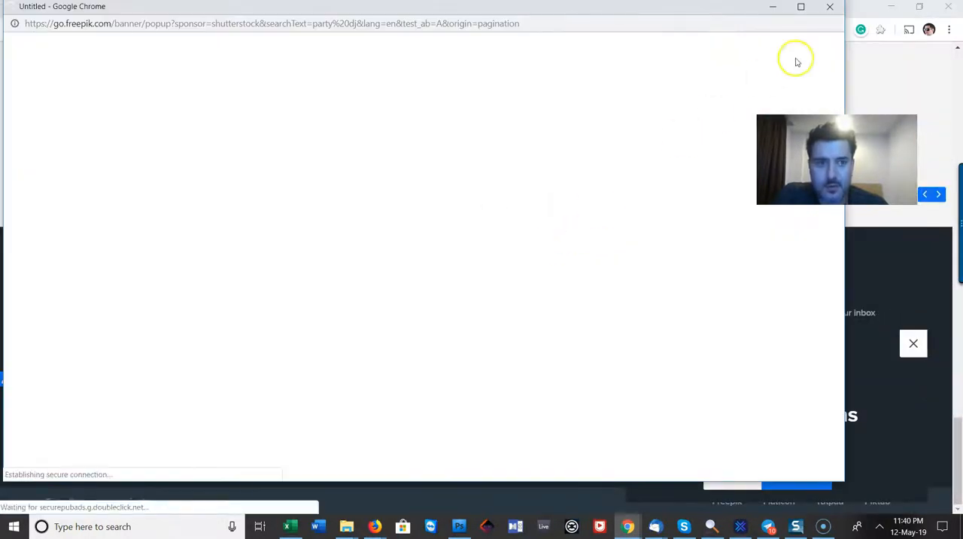
pyautogui.click(830, 6)
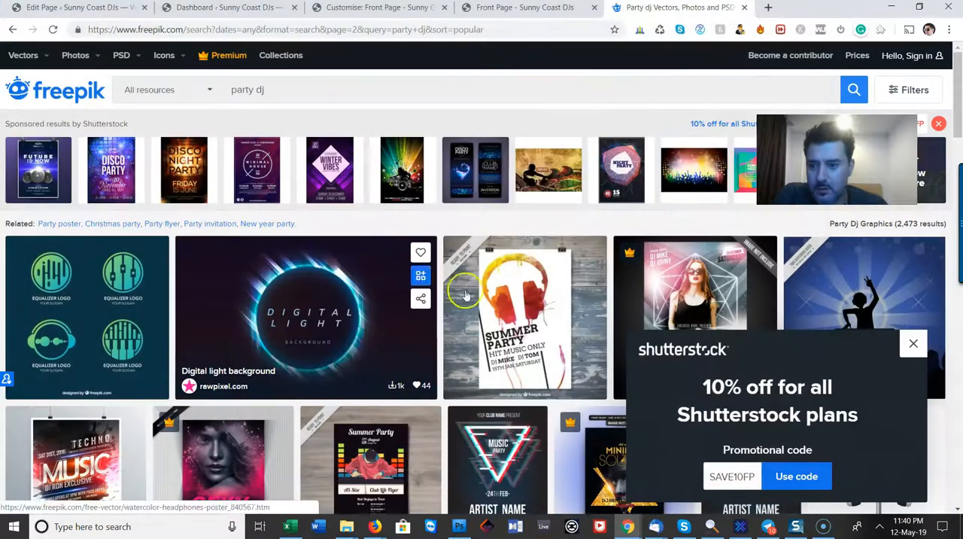
# Look through the second results page and preview the Equalizer Logotypes vector collection
pyautogui.scroll(-8, 466, 294)
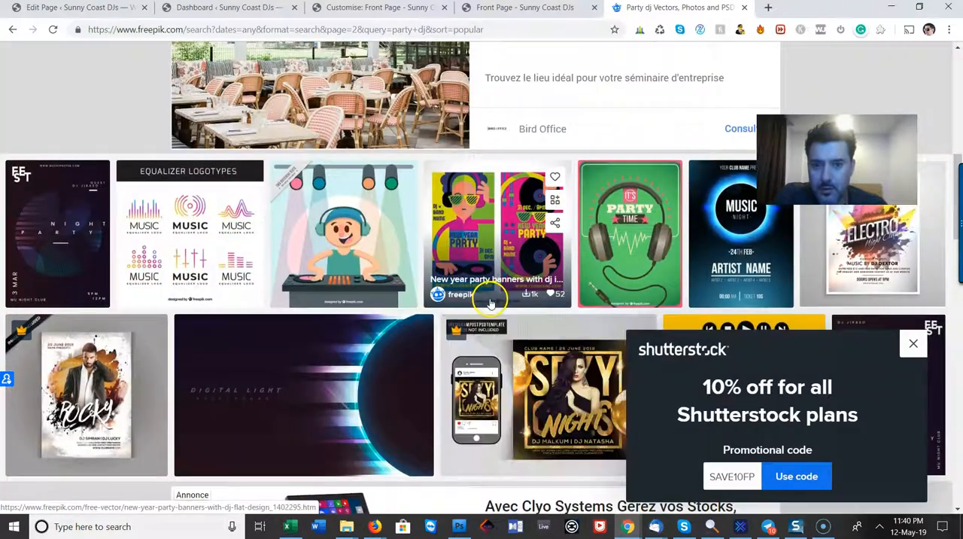
pyautogui.scroll(-3, 490, 303)
pyautogui.scroll(3, 489, 303)
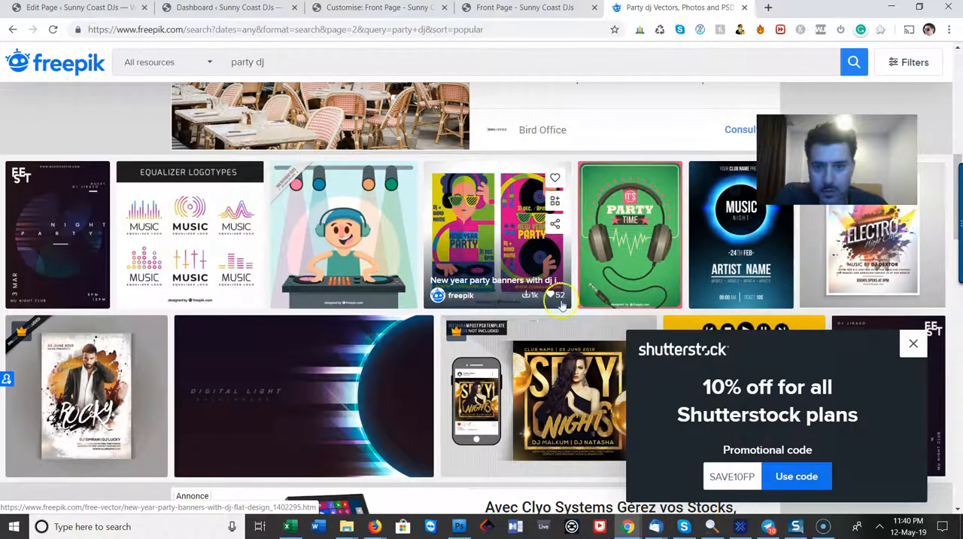
pyautogui.click(236, 254)
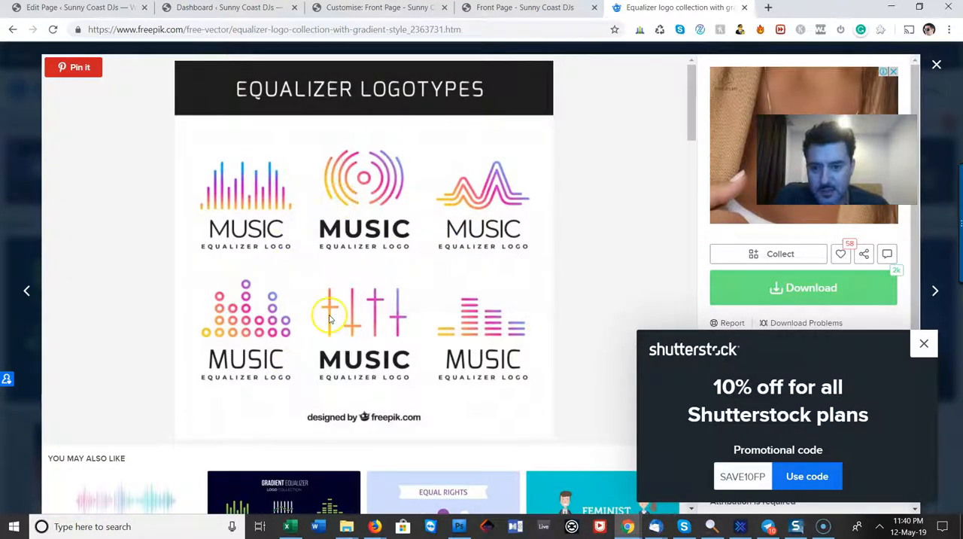
# Close the Equalizer Logotypes preview, look further through the second results page and preview the Robot DJ and dancing people vector
pyautogui.click(936, 66)
pyautogui.scroll(-8, 425, 263)
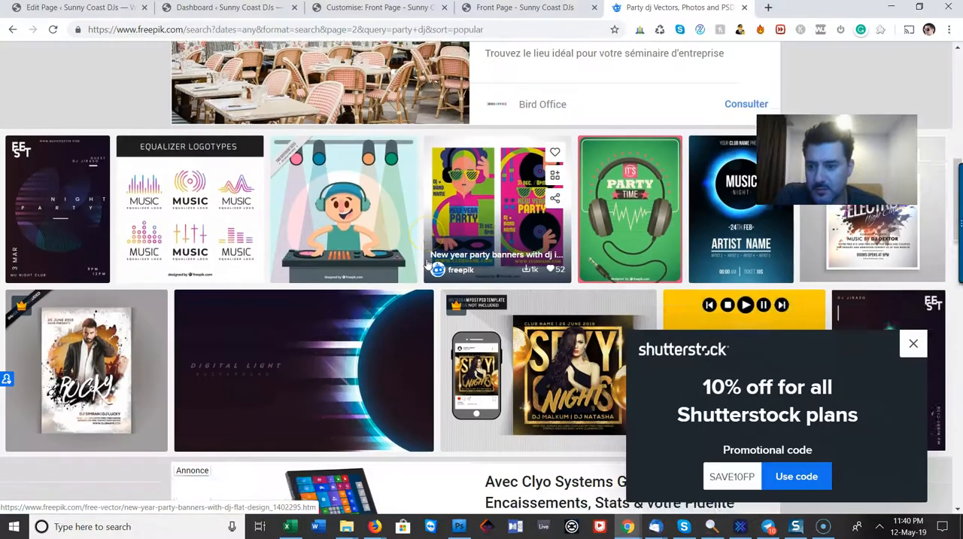
pyautogui.scroll(-4, 427, 264)
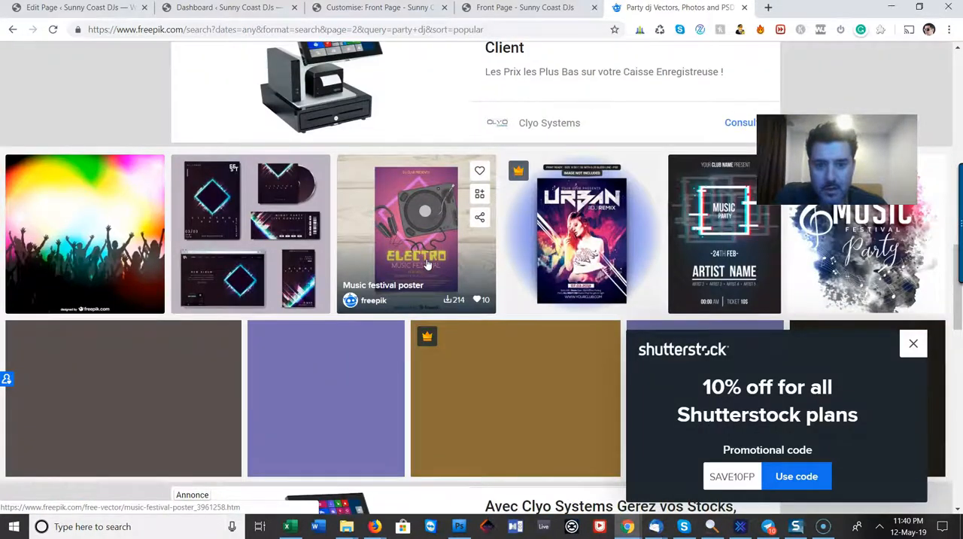
pyautogui.scroll(-3, 426, 263)
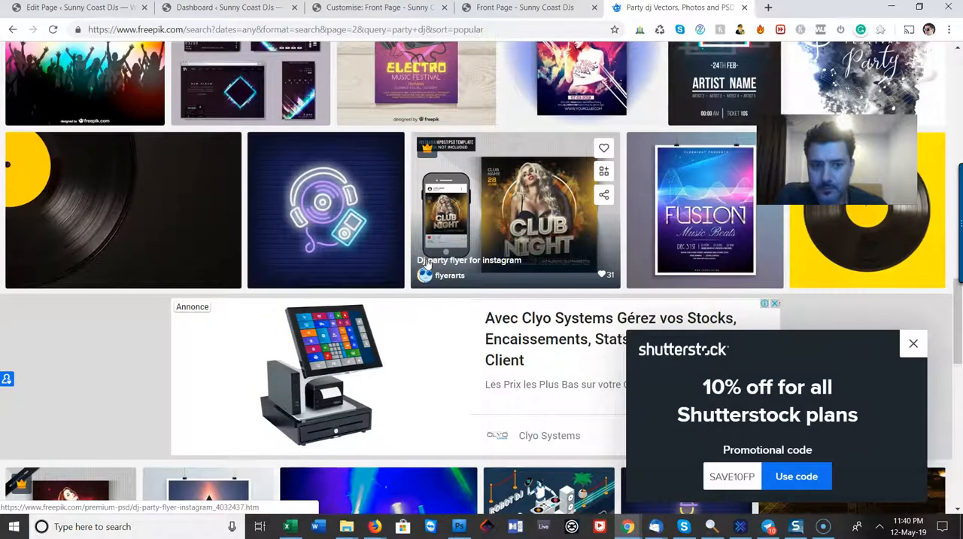
pyautogui.scroll(-6, 426, 263)
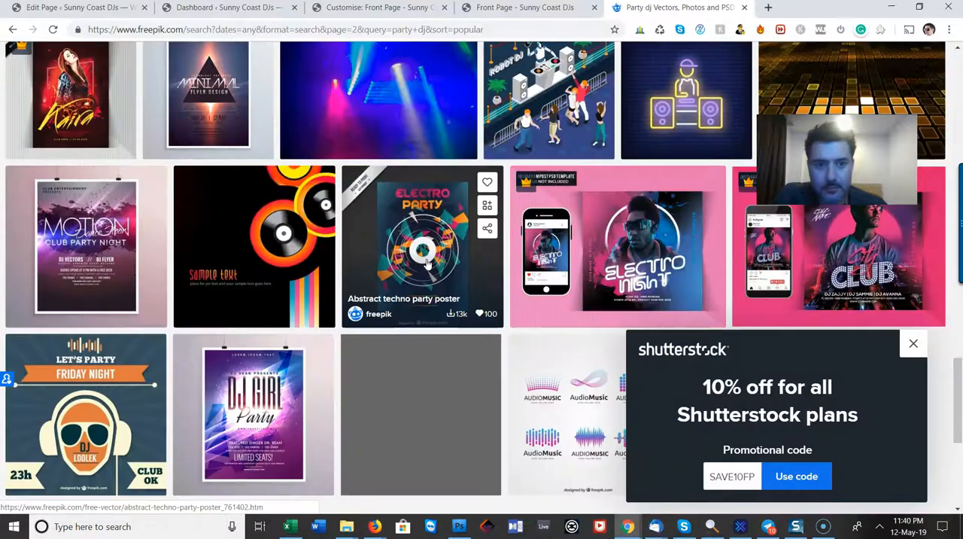
pyautogui.scroll(1, 426, 263)
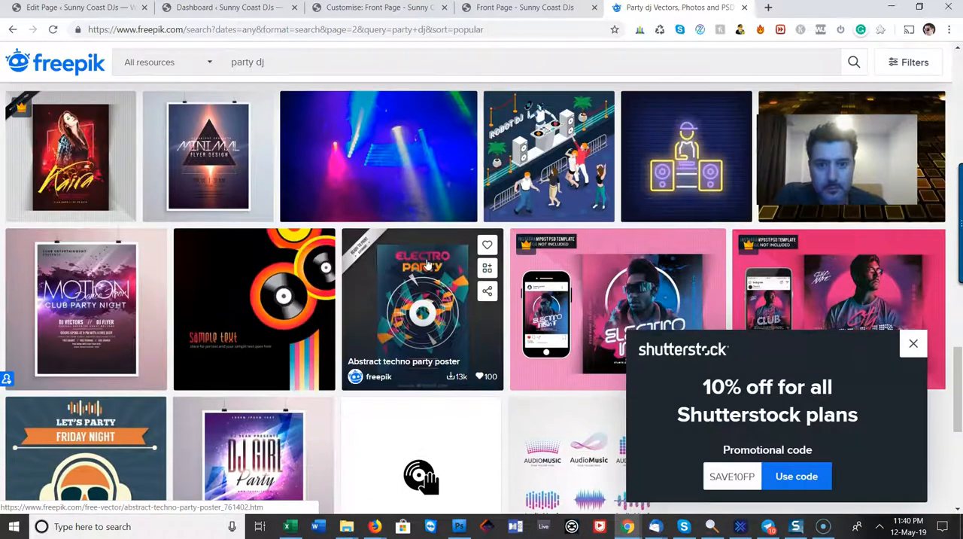
pyautogui.click(559, 149)
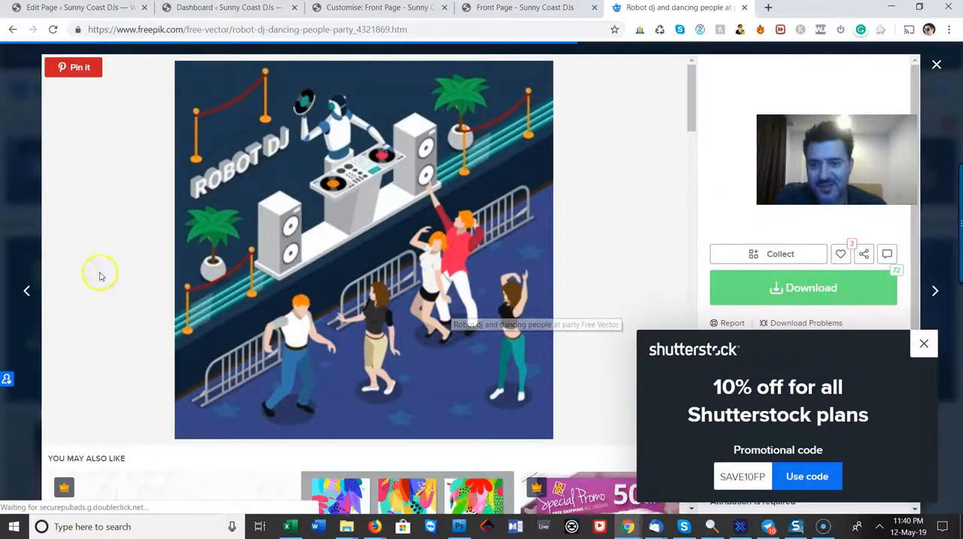
pyautogui.click(22, 221)
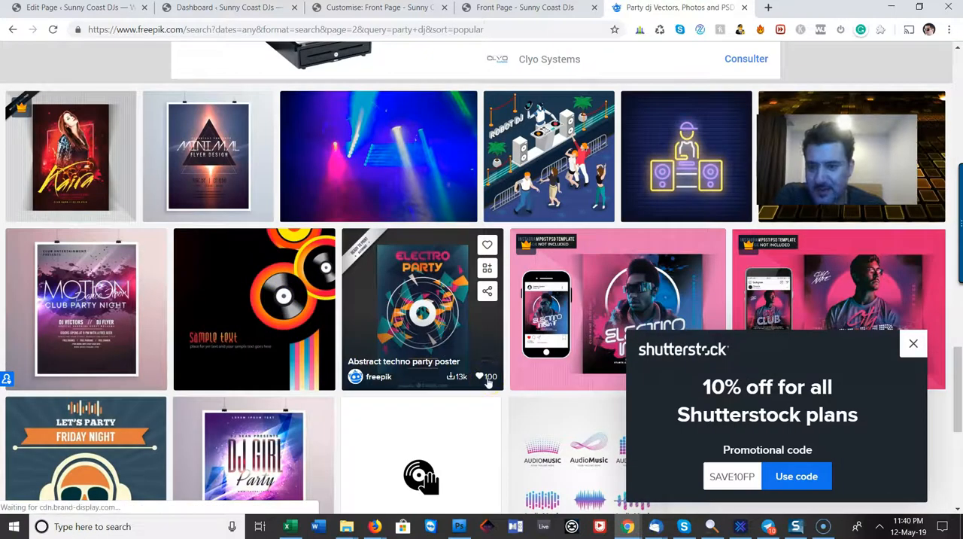
# Check the remaining images on the second results page and go to the third page of "party dj" results
pyautogui.scroll(-3, 488, 384)
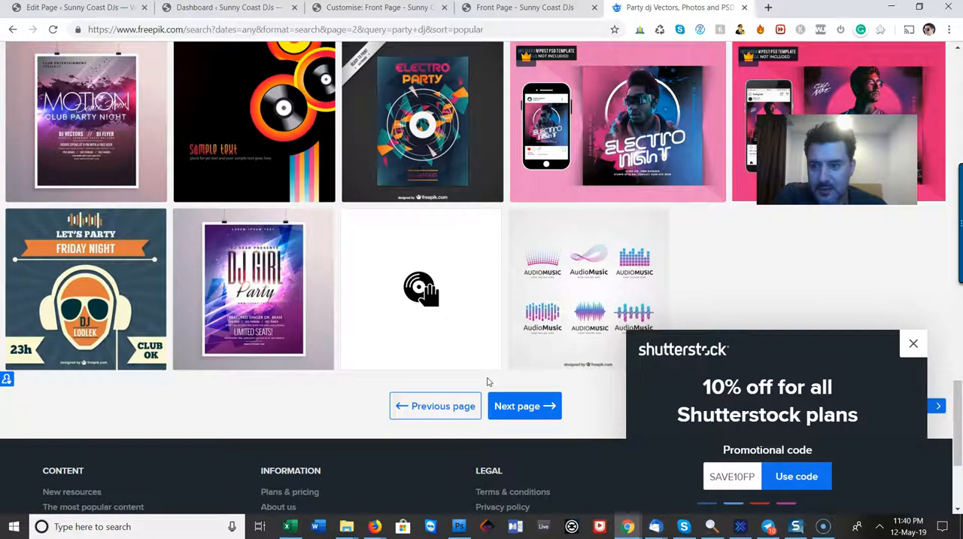
pyautogui.scroll(5, 488, 382)
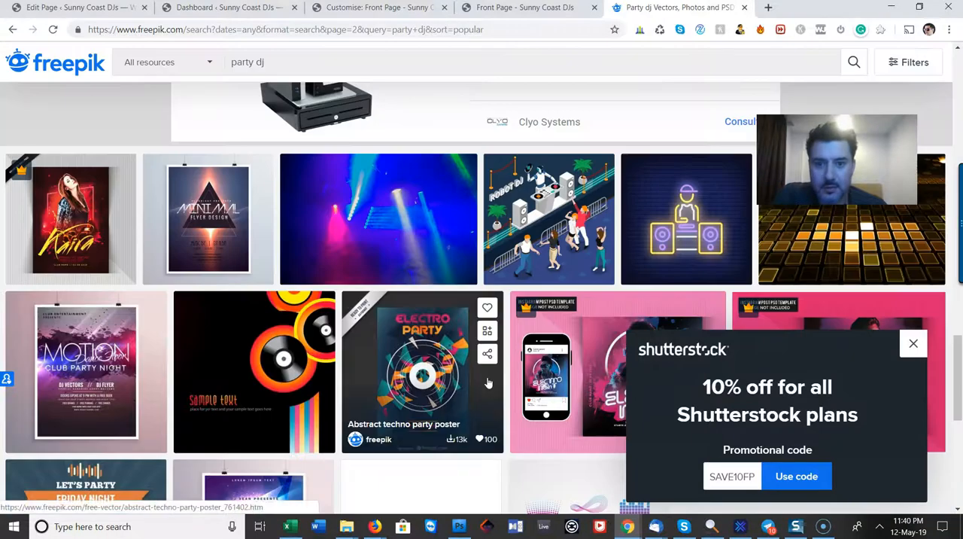
pyautogui.scroll(-5, 487, 384)
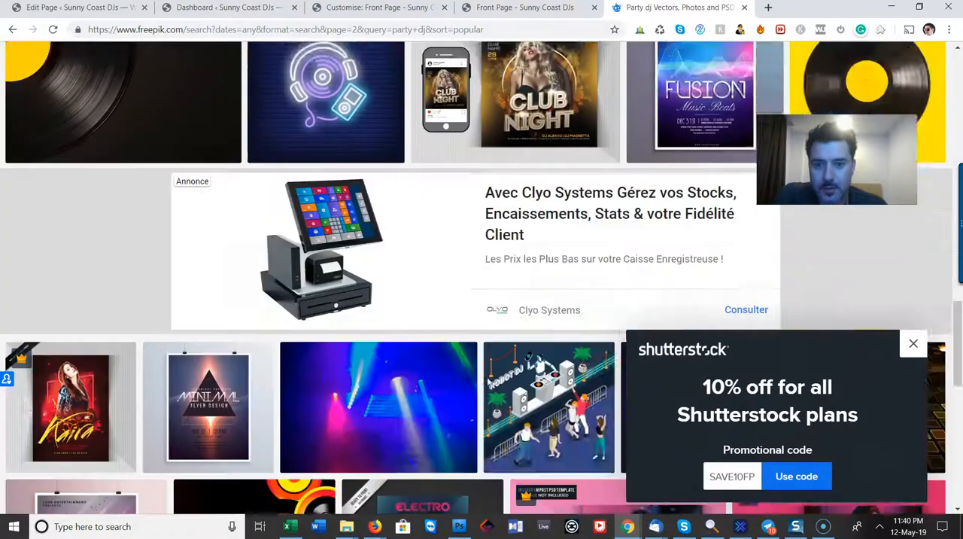
pyautogui.click(527, 208)
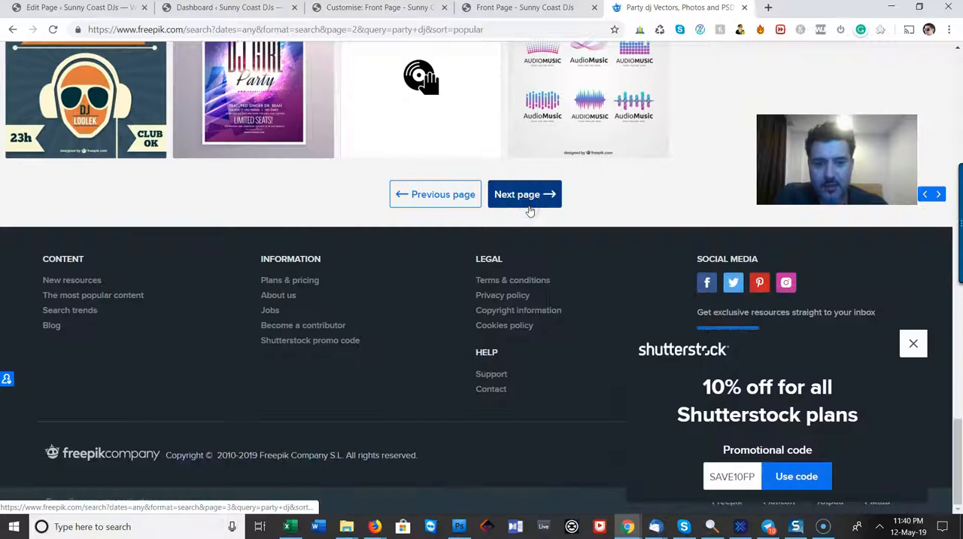
pyautogui.click(455, 261)
pyautogui.click(515, 200)
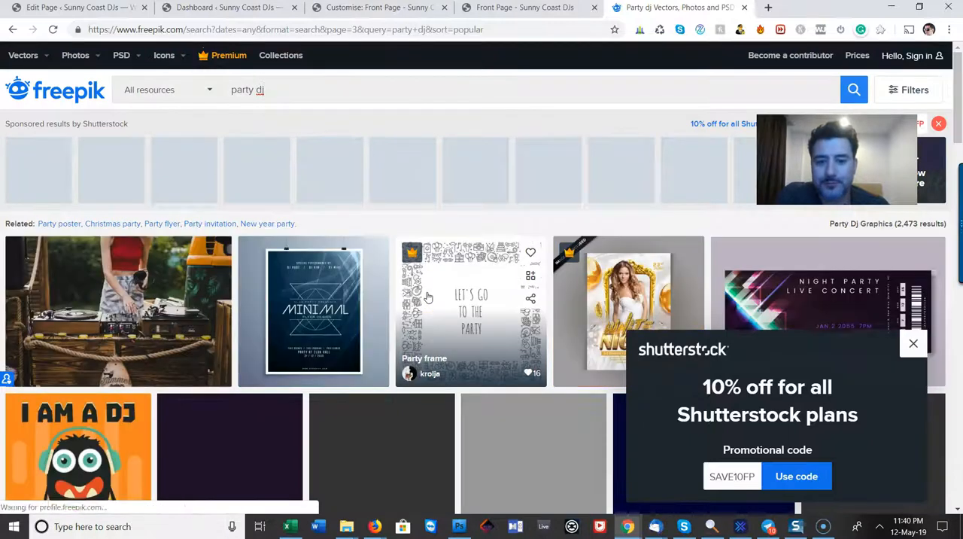
# Open the "Girl dj playing vinyl records" photo, dismiss the Shutterstock offer, download the photo for free and close the attribution notice
pyautogui.scroll(-1, 428, 297)
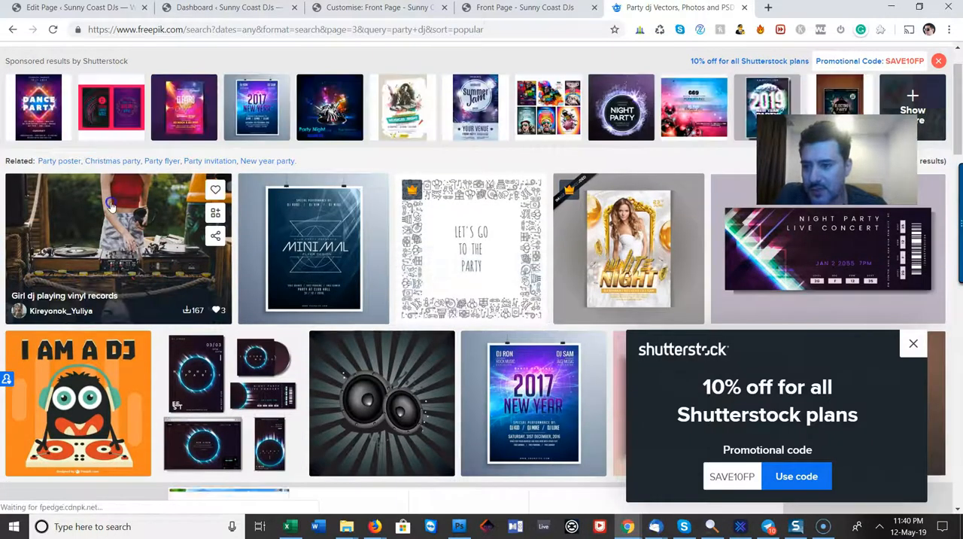
pyautogui.click(110, 201)
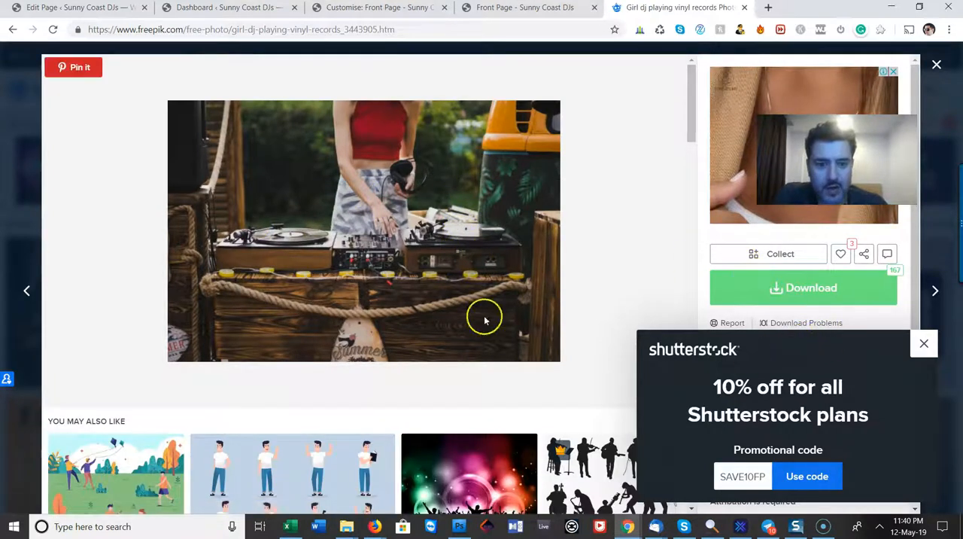
pyautogui.click(927, 344)
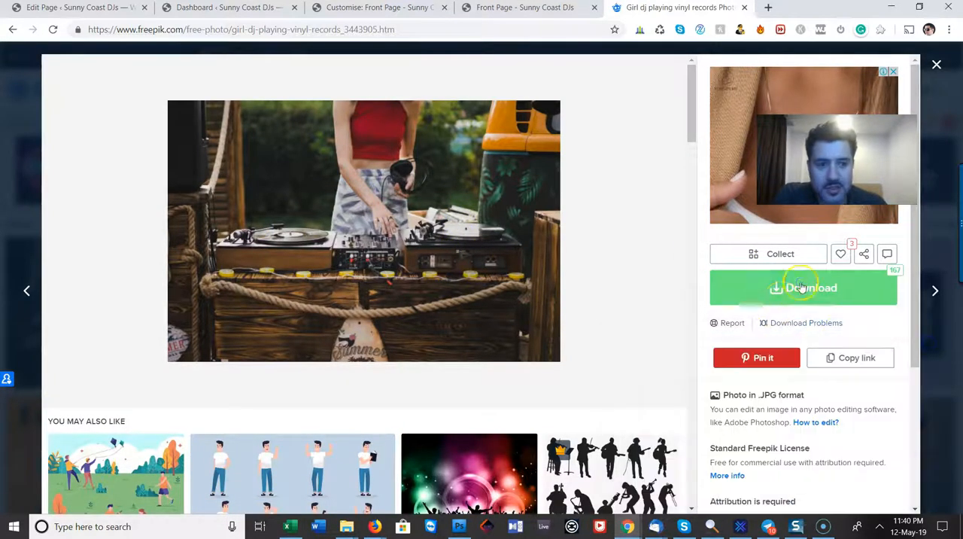
pyautogui.click(766, 288)
pyautogui.click(624, 264)
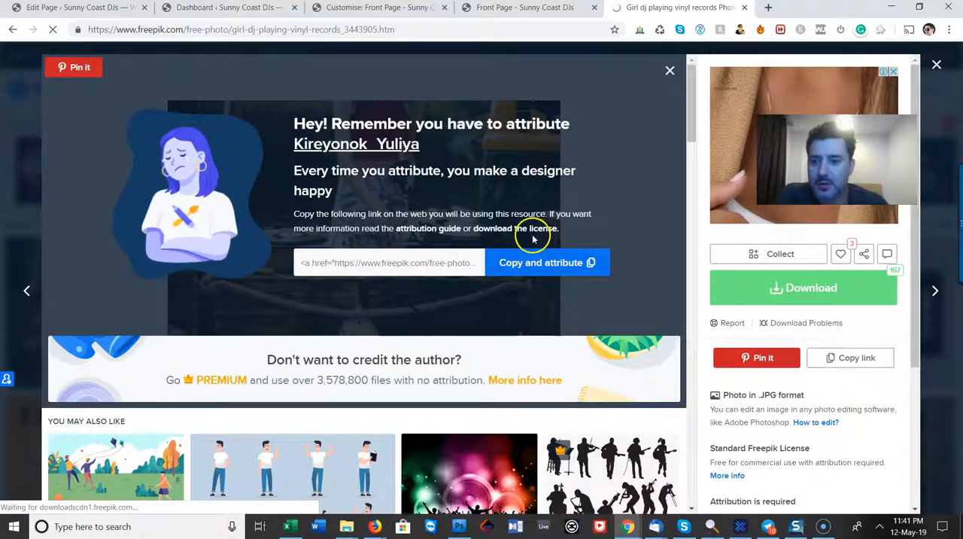
pyautogui.click(669, 72)
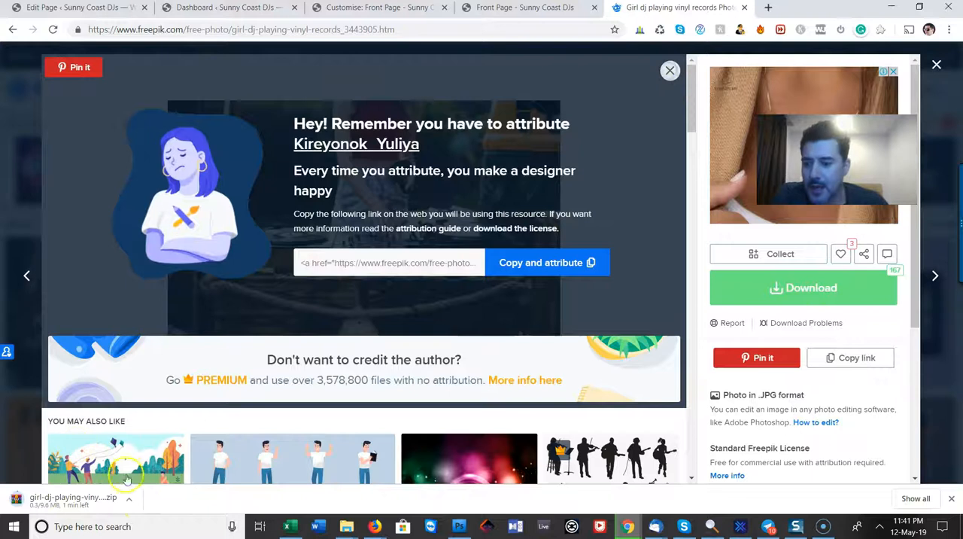
# Check the Downloads folder for the vinyl records photo archive and return to the browser
pyautogui.click(131, 507)
pyautogui.click(143, 456)
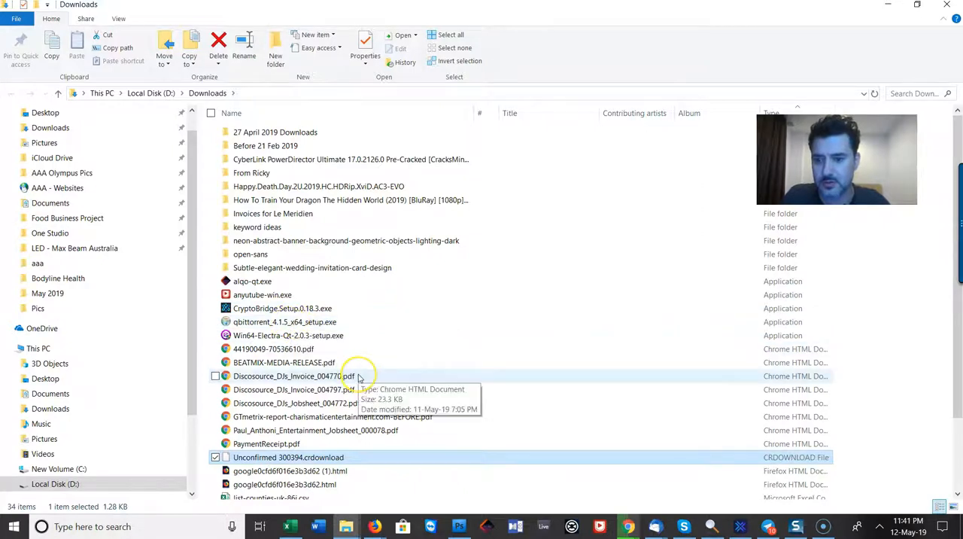
pyautogui.hotkey('alt', 'Tab')
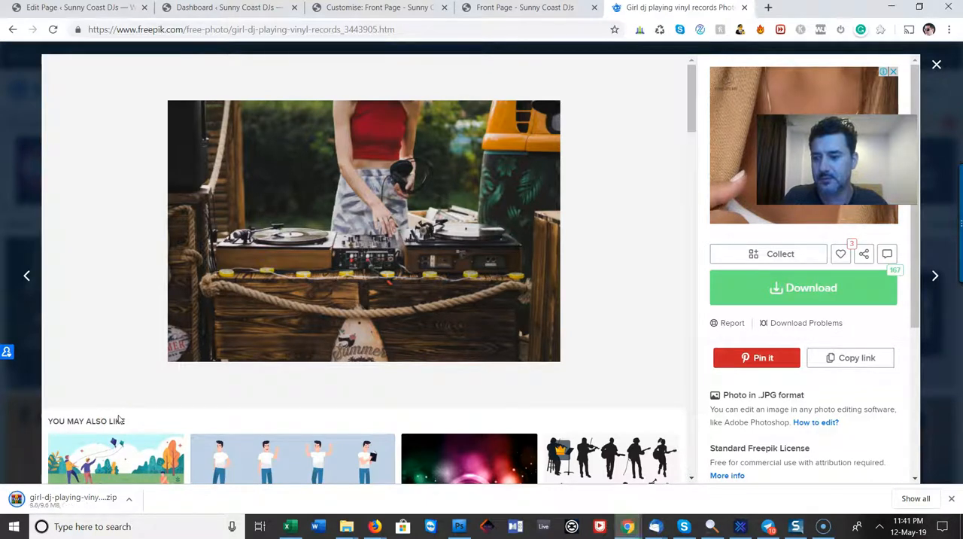
pyautogui.hotkey('alt', 'Tab')
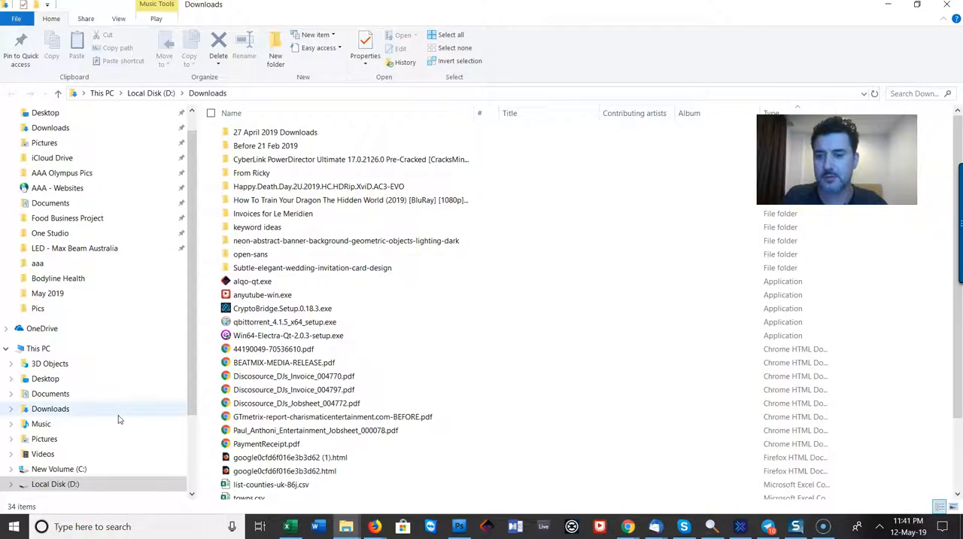
pyautogui.scroll(-2, 242, 408)
pyautogui.scroll(2, 286, 410)
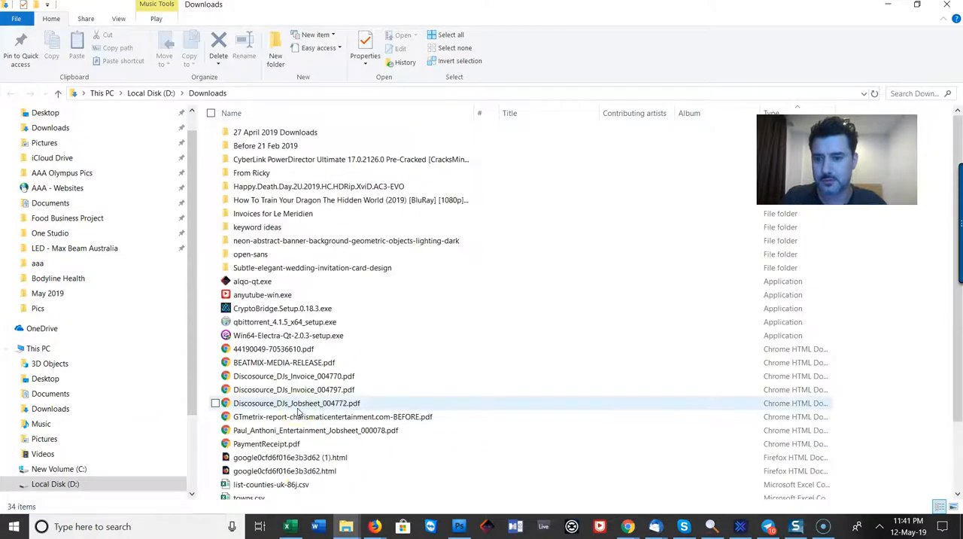
pyautogui.hotkey('alt', 'Tab')
# Locate the downloaded girl-dj-playing-vinyl-records.zip and move it into Pictures > Sunny Coast DJs > Pics
pyautogui.click(125, 498)
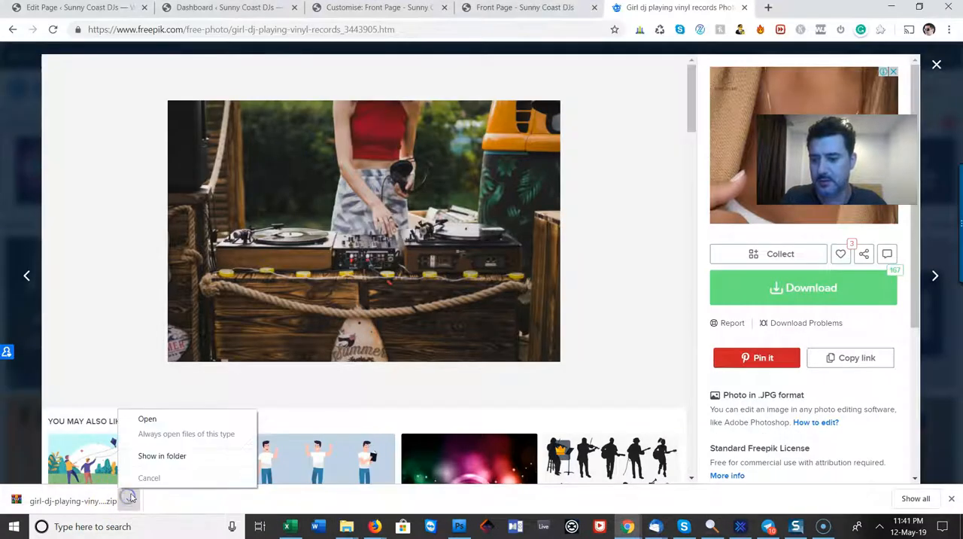
pyautogui.click(156, 456)
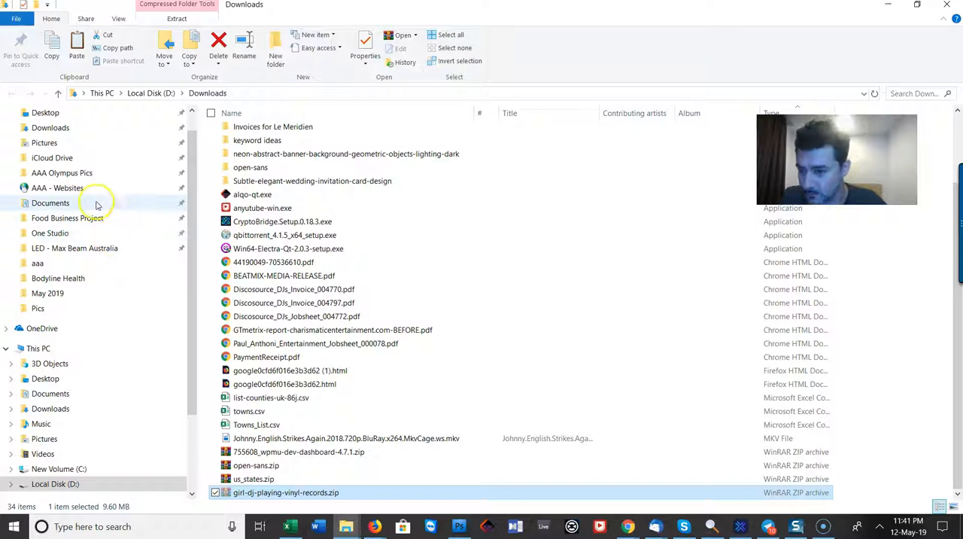
pyautogui.click(67, 143)
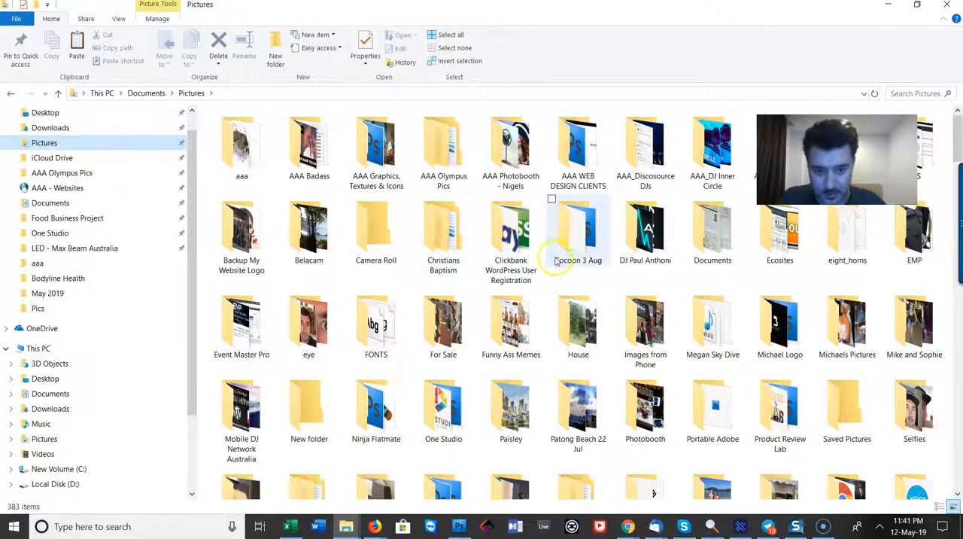
pyautogui.scroll(-8, 692, 346)
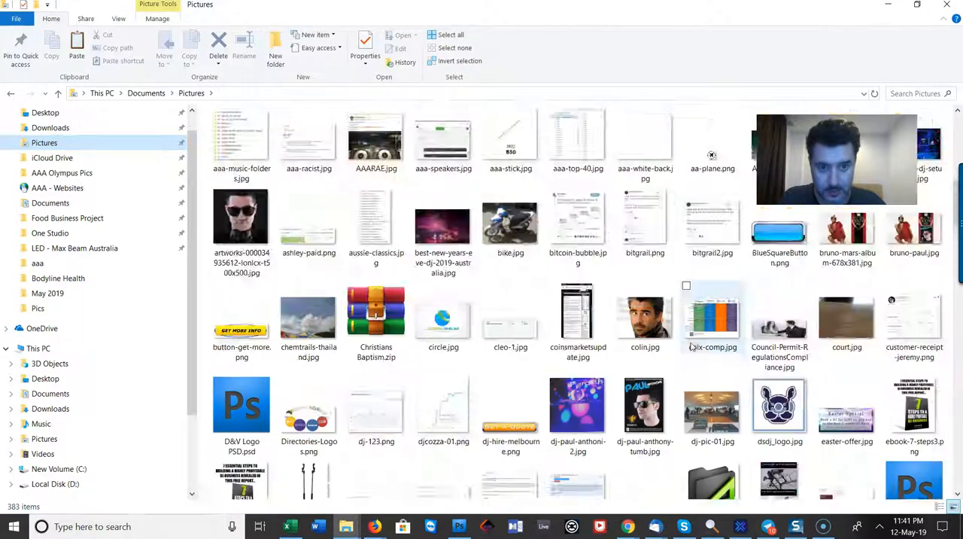
pyautogui.scroll(4, 692, 346)
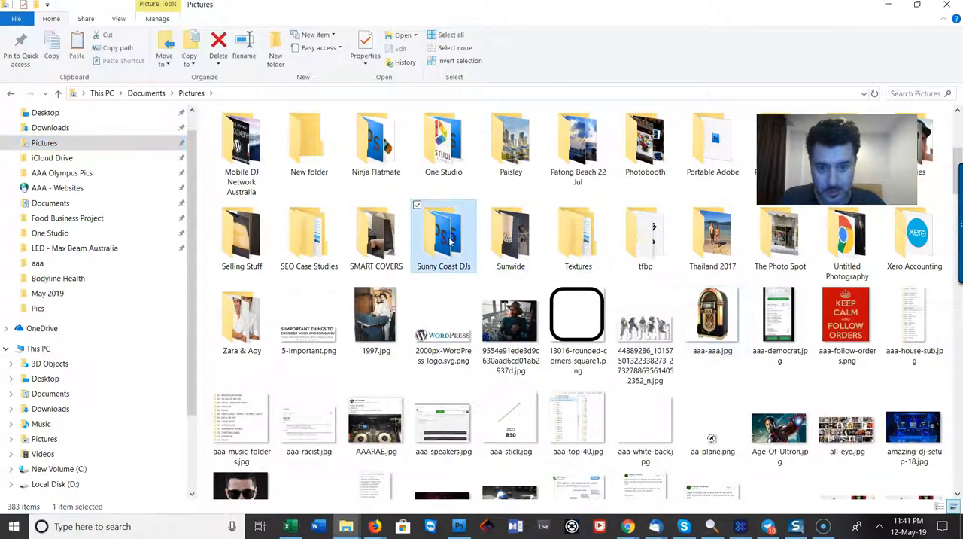
pyautogui.doubleClick(443, 233)
pyautogui.doubleClick(379, 162)
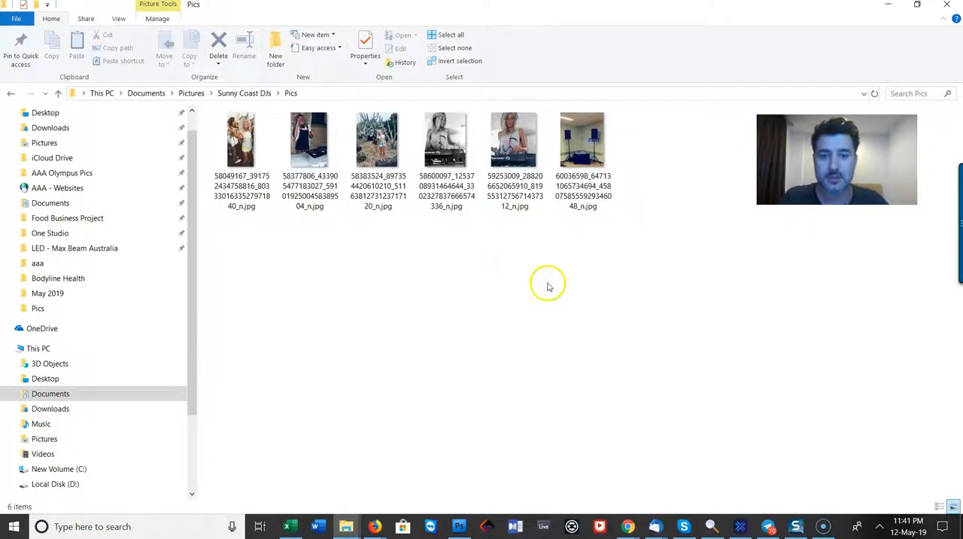
pyautogui.hotkey('ctrl', 'v')
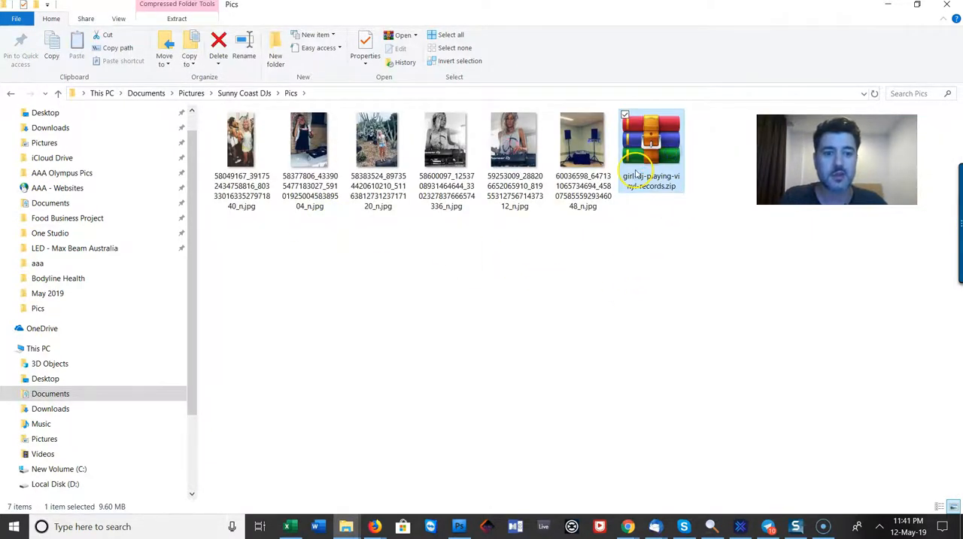
# Extract girl-dj-playing-vinyl-records.zip into its own subfolder of Pics and close the archive window
pyautogui.doubleClick(635, 174)
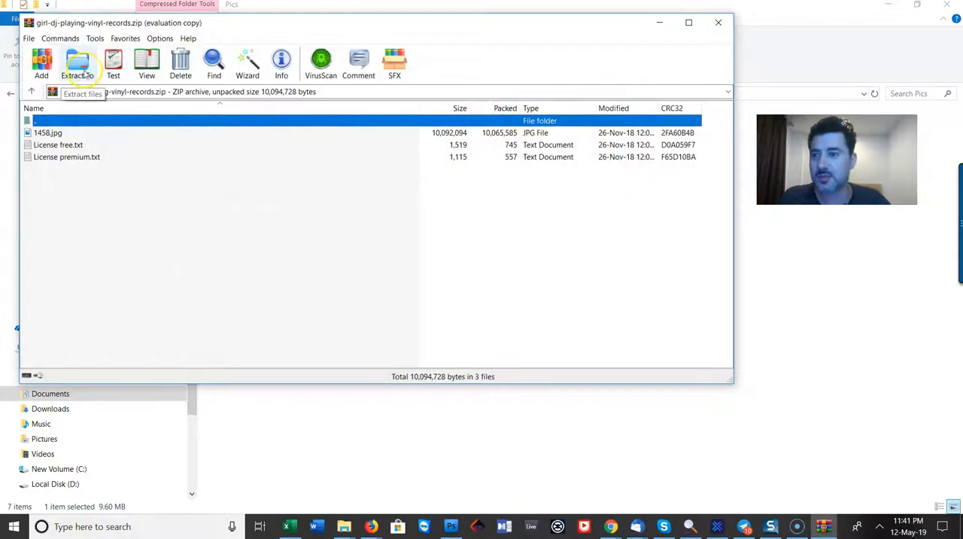
pyautogui.click(469, 156)
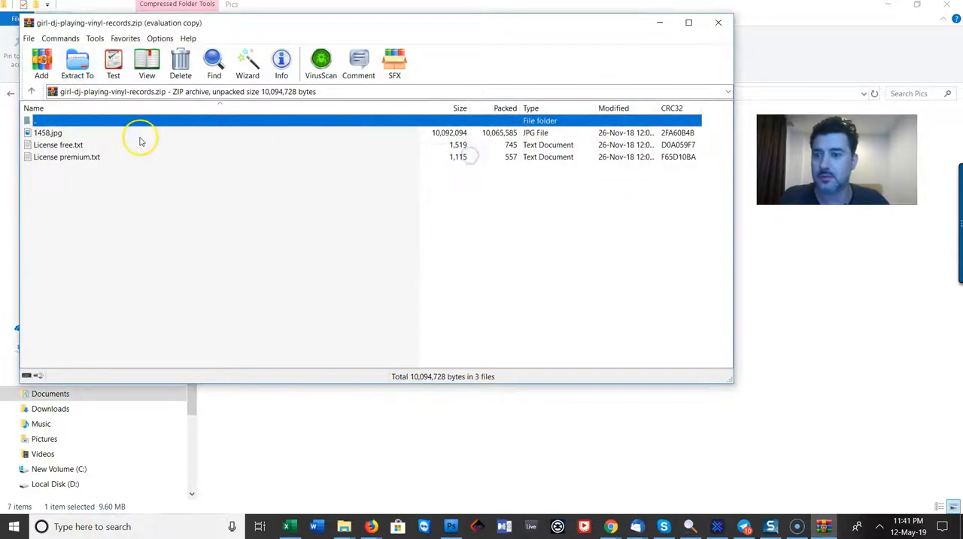
pyautogui.click(77, 64)
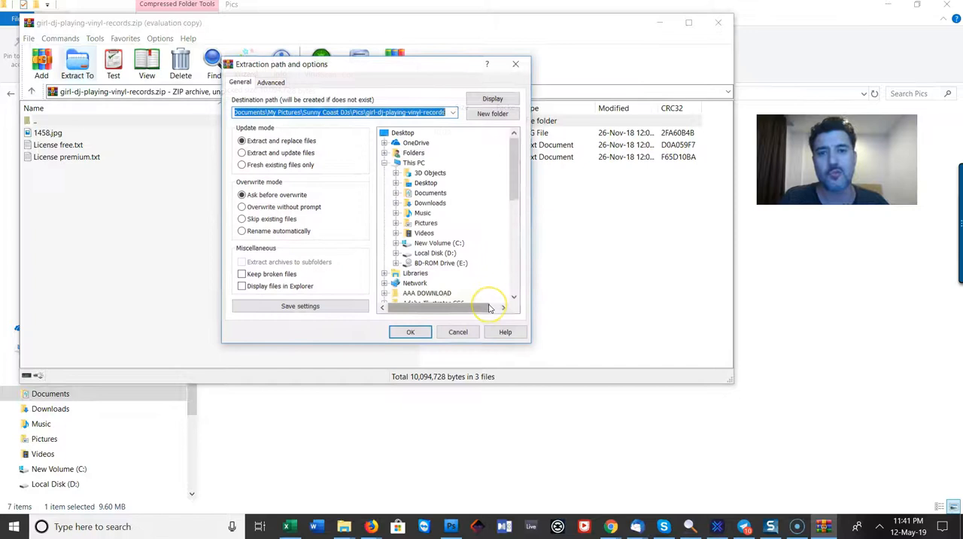
pyautogui.click(410, 331)
pyautogui.click(718, 22)
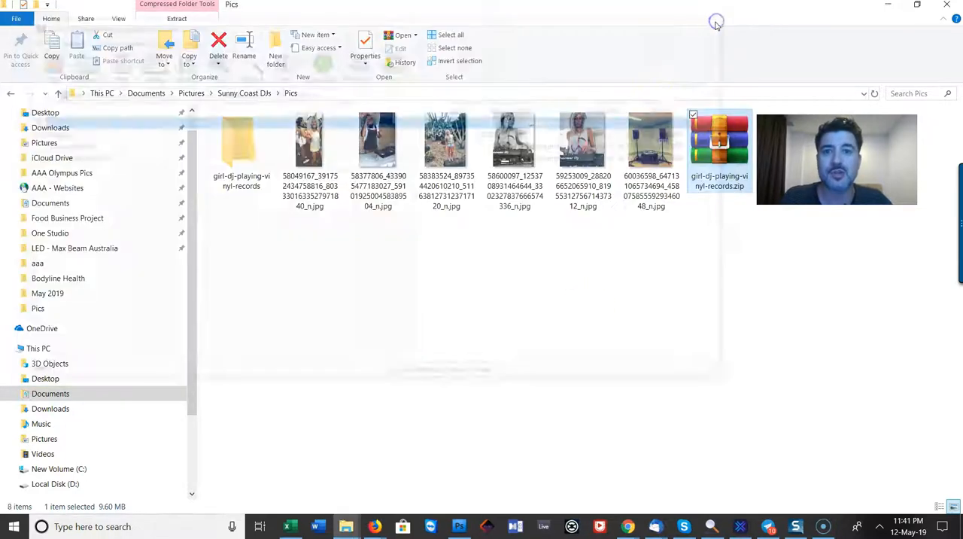
# Open the extracted girl-dj-playing-vinyl-records folder, view 1458.jpg at full size and close the photo viewer
pyautogui.doubleClick(235, 160)
pyautogui.click(241, 153)
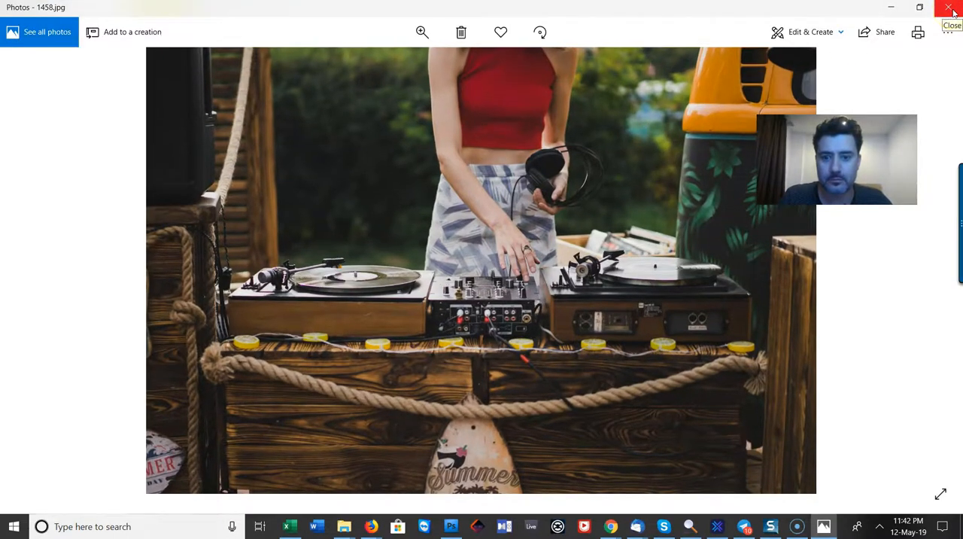
pyautogui.click(950, 7)
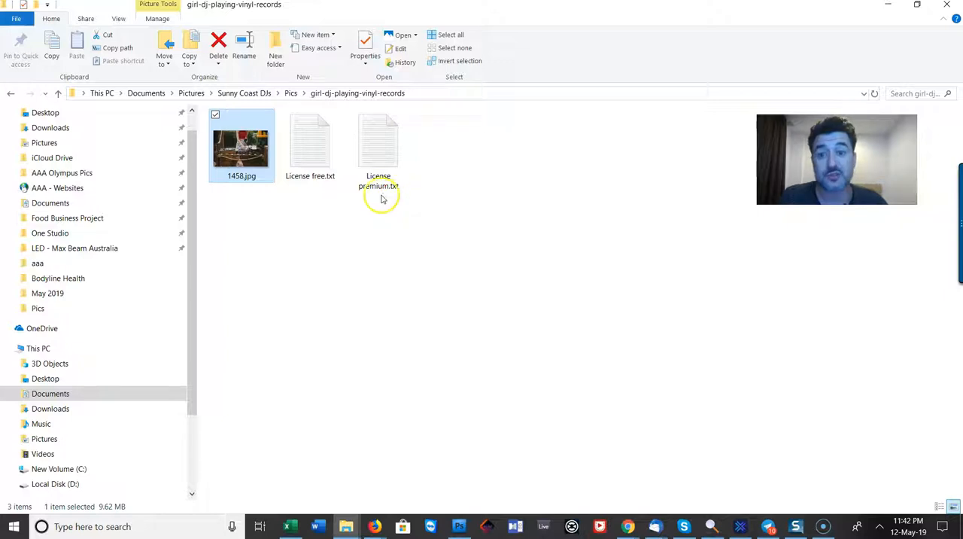
# Switch to Photoshop and browse for a file to open in Pictures > Sunny Coast DJs
pyautogui.click(459, 526)
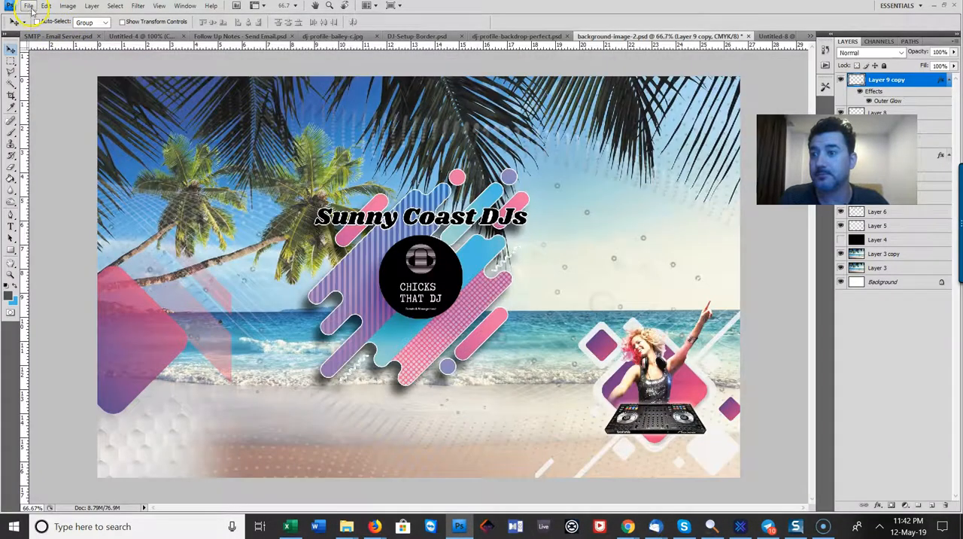
pyautogui.click(29, 5)
pyautogui.click(138, 64)
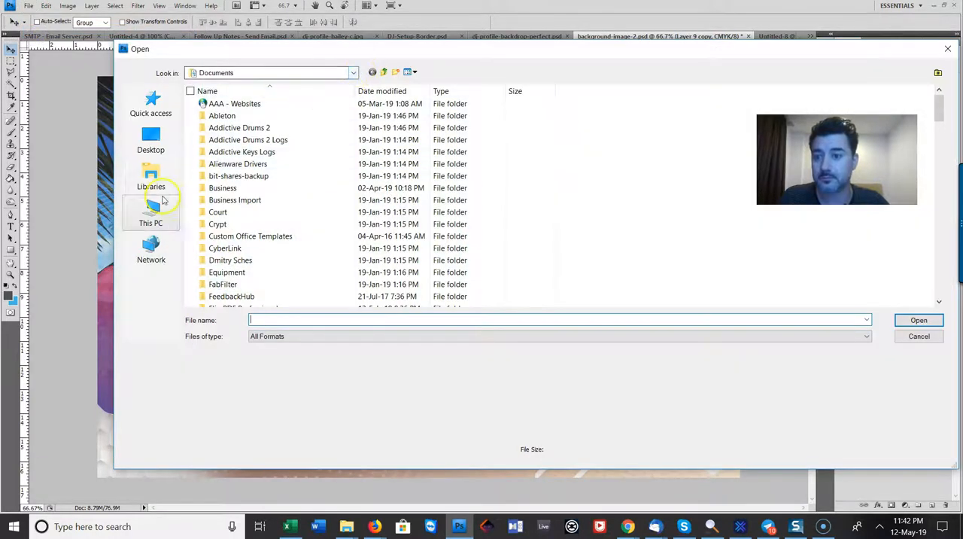
pyautogui.click(154, 188)
pyautogui.click(637, 106)
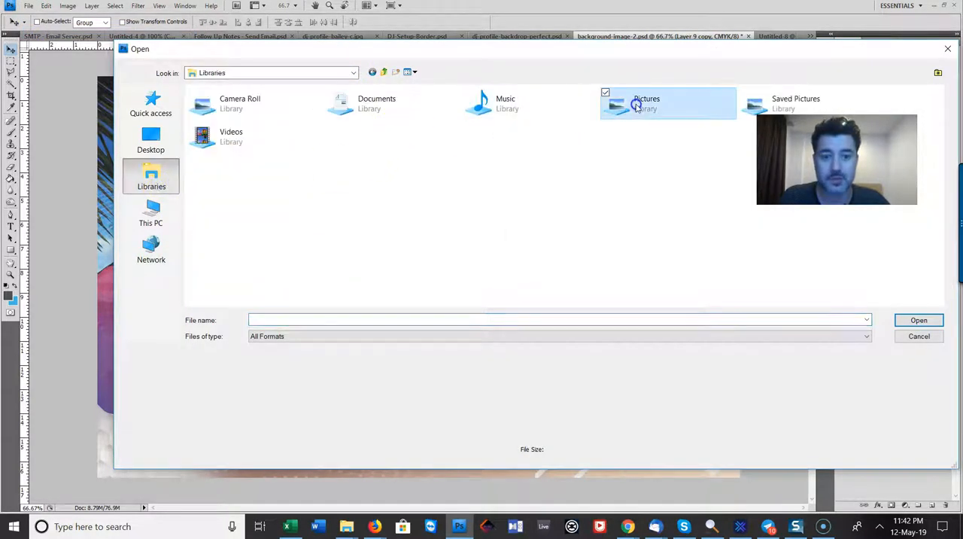
pyautogui.scroll(-10, 605, 211)
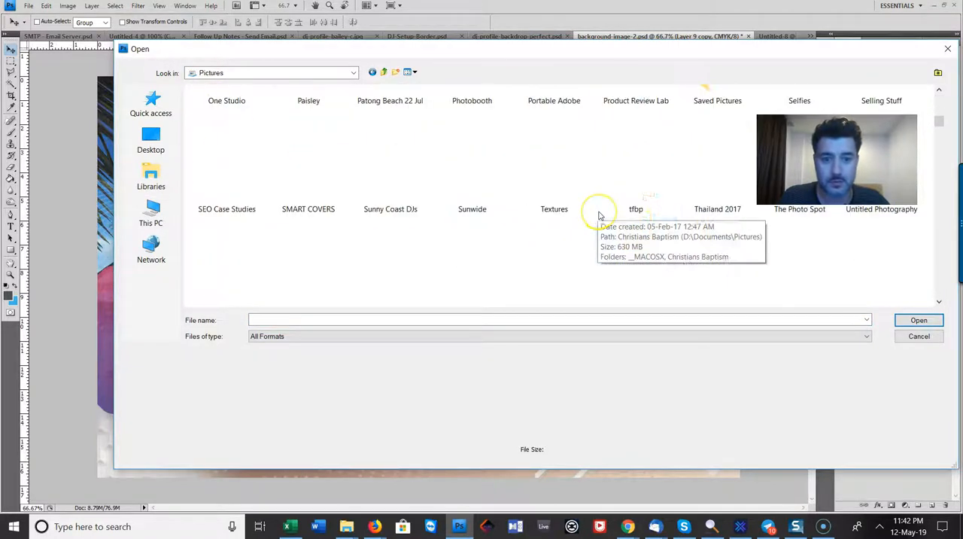
pyautogui.scroll(10, 602, 214)
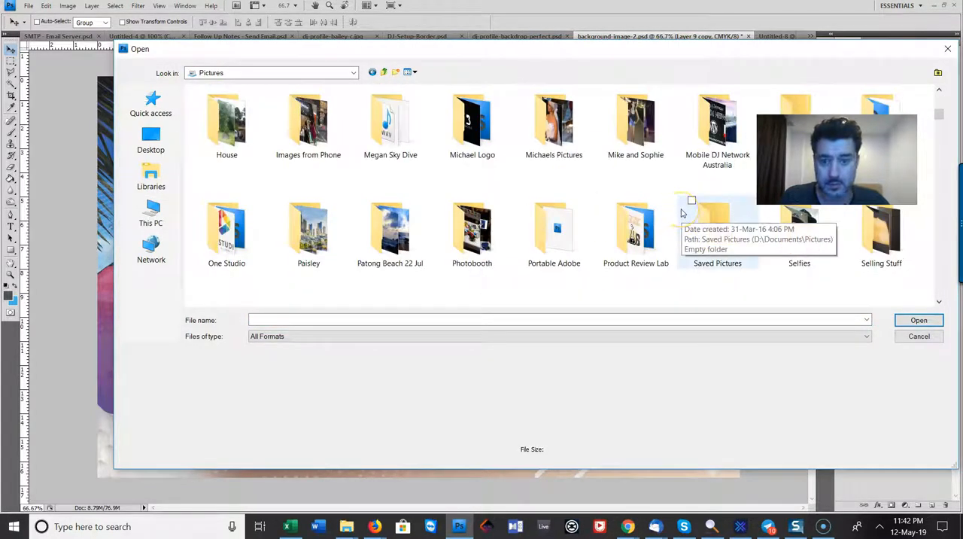
pyautogui.scroll(-2, 699, 226)
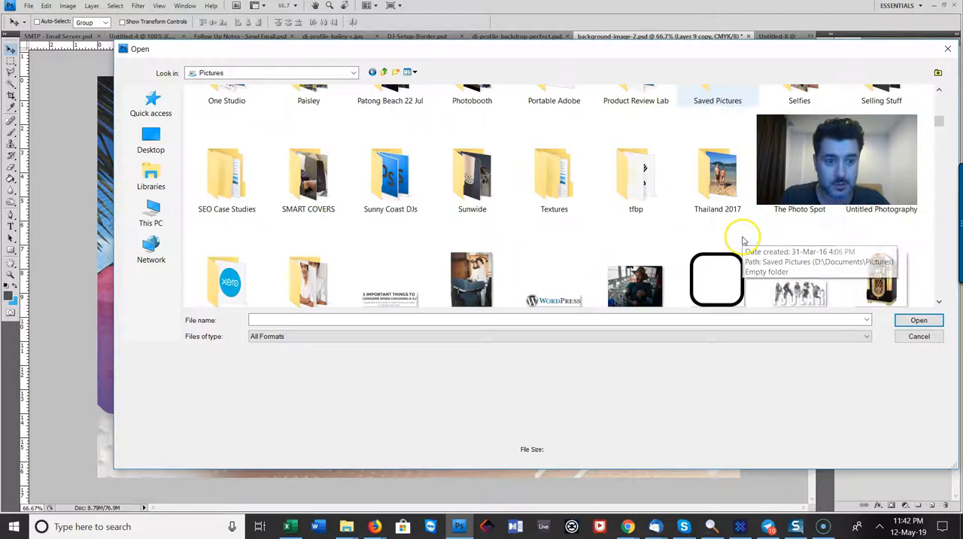
pyautogui.scroll(-3, 399, 271)
pyautogui.scroll(3, 408, 273)
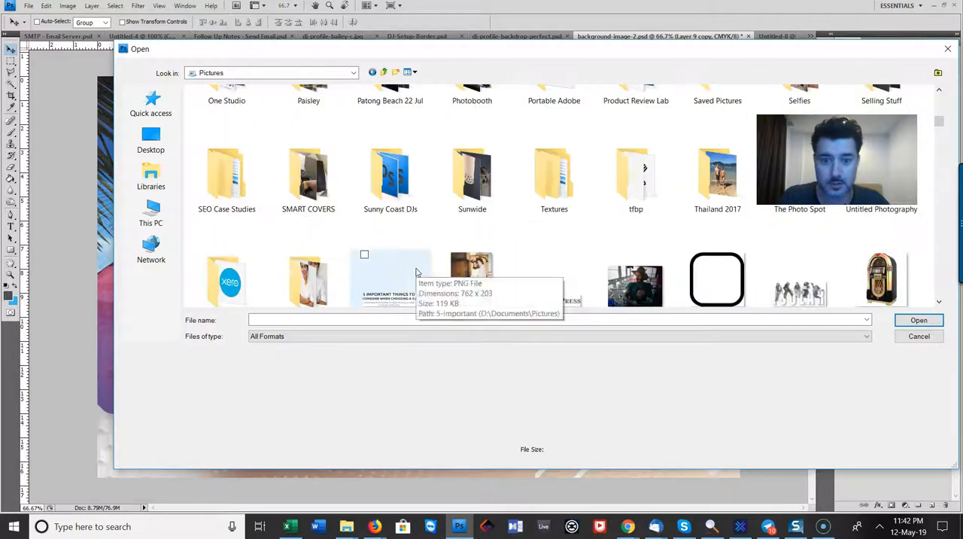
pyautogui.doubleClick(390, 175)
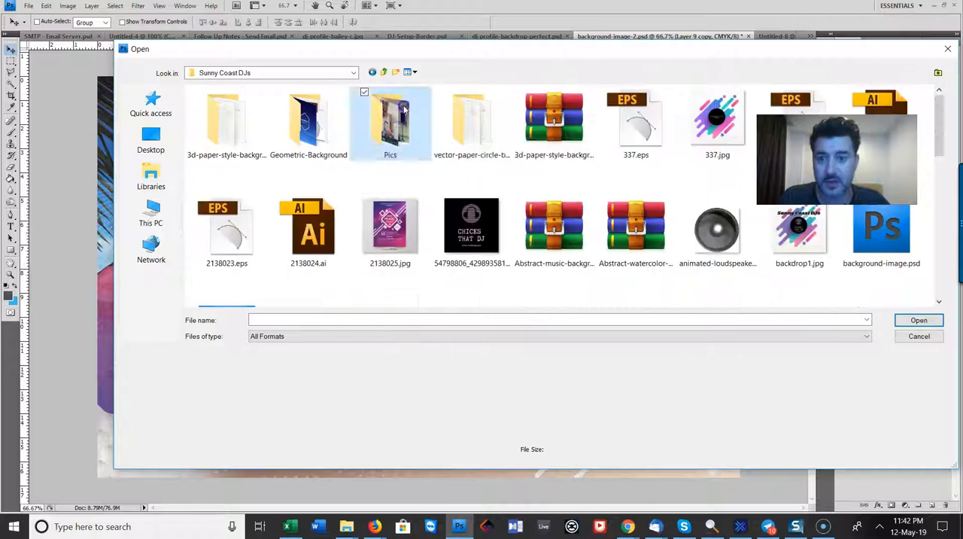
# Open 1458.jpg from the Pics > girl-dj-playing-vinyl-records subfolder
pyautogui.doubleClick(390, 117)
pyautogui.doubleClick(226, 121)
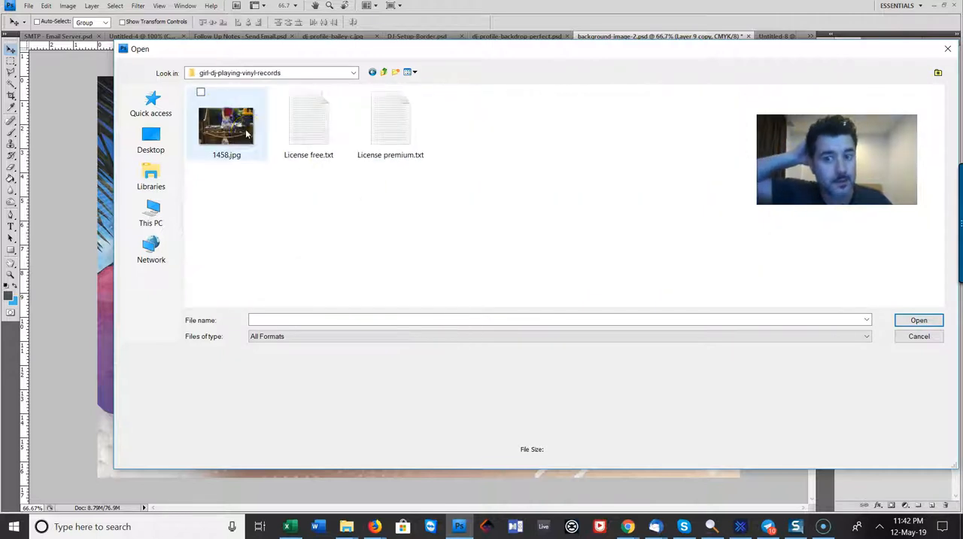
pyautogui.click(233, 132)
pyautogui.doubleClick(233, 132)
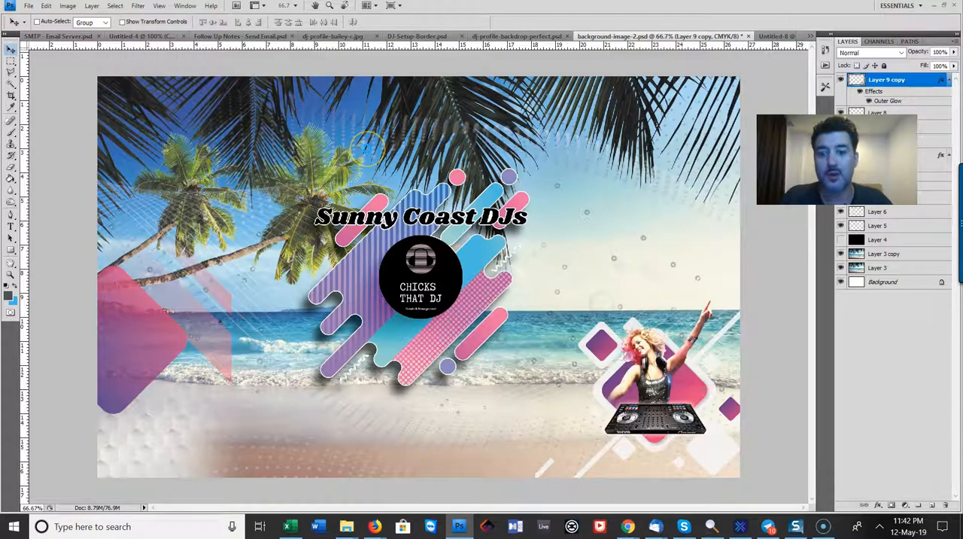
# Check the shape of the current About Us image in the browser's front page customiser and return to Photoshop
pyautogui.hotkey('alt', 'Tab')
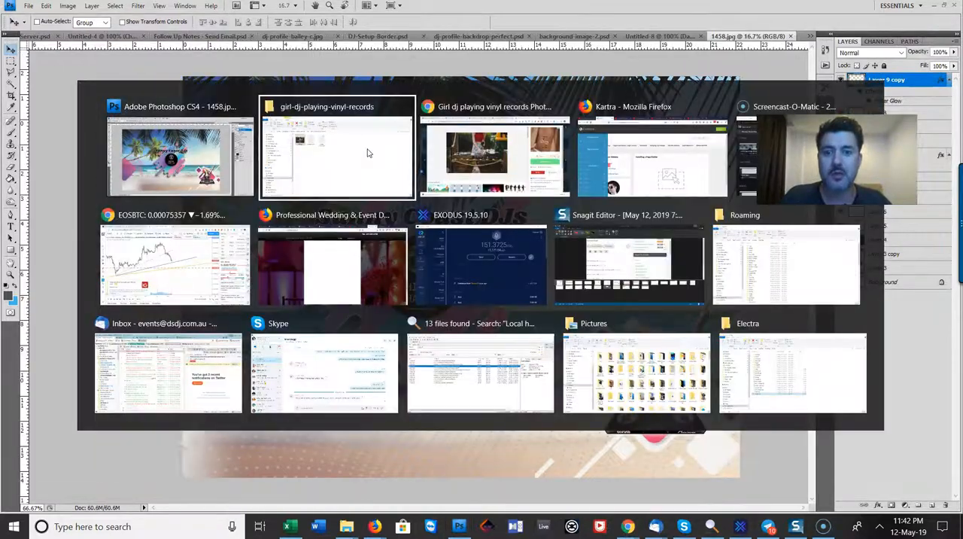
pyautogui.click(509, 8)
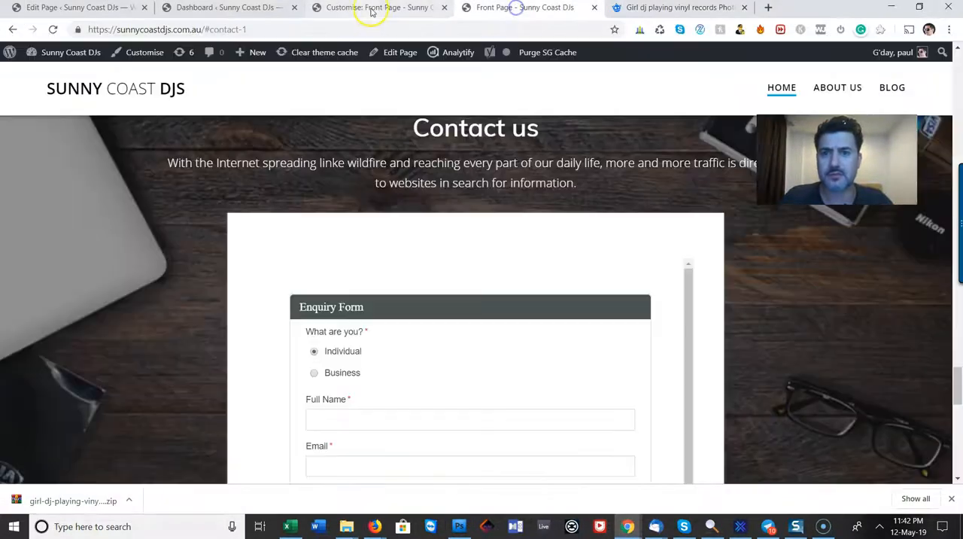
pyautogui.click(369, 8)
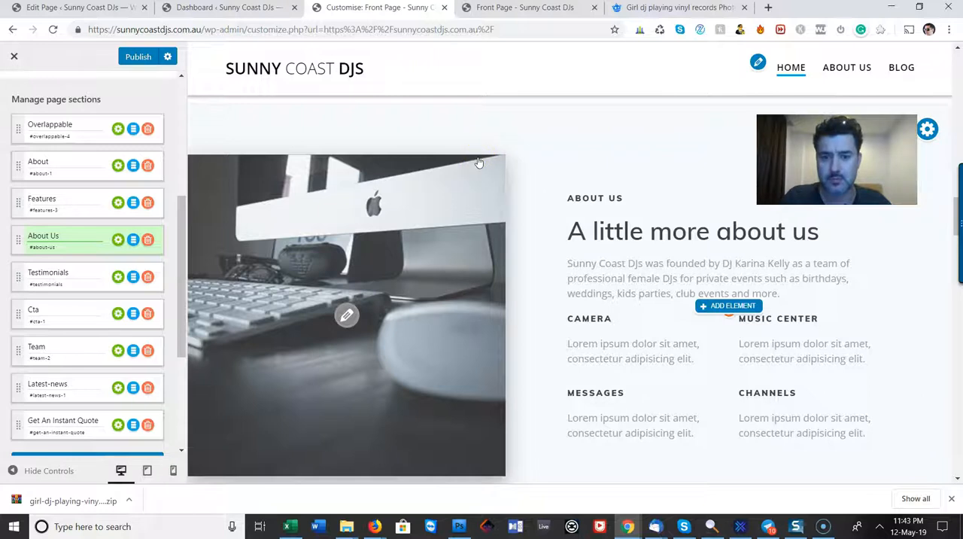
pyautogui.hotkey('alt', 'Tab')
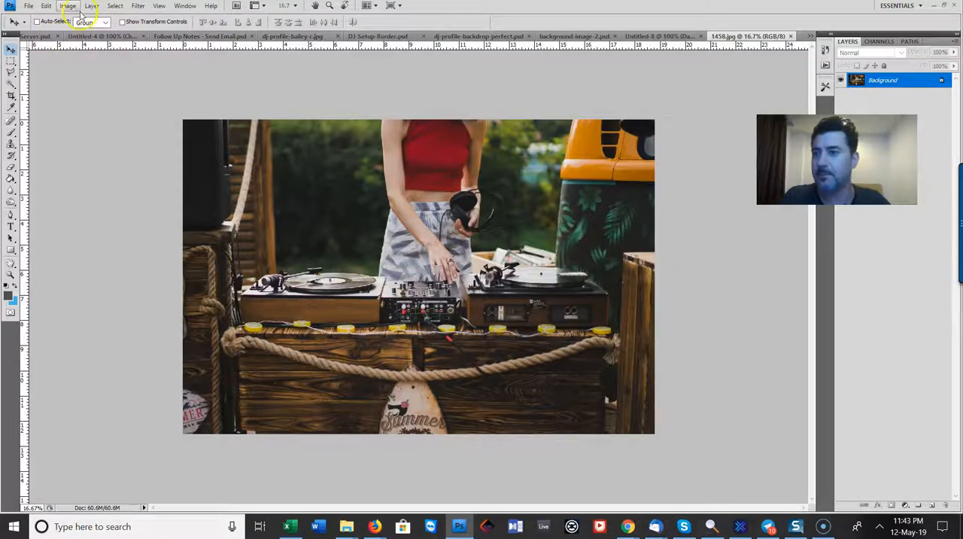
pyautogui.click(10, 61)
pyautogui.click(36, 61)
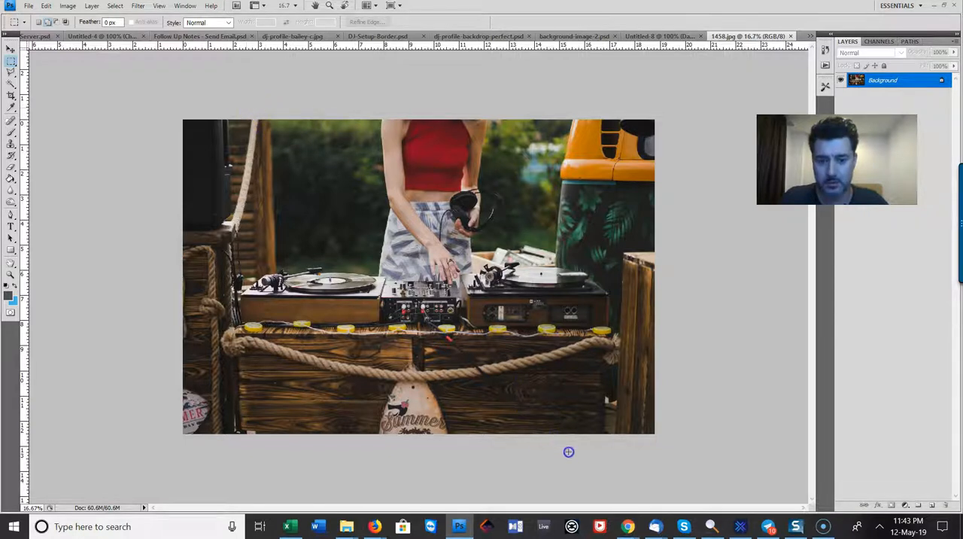
pyautogui.moveTo(682, 502); pyautogui.dragTo(488, 447)
pyautogui.rightClick(529, 245)
pyautogui.click(561, 251)
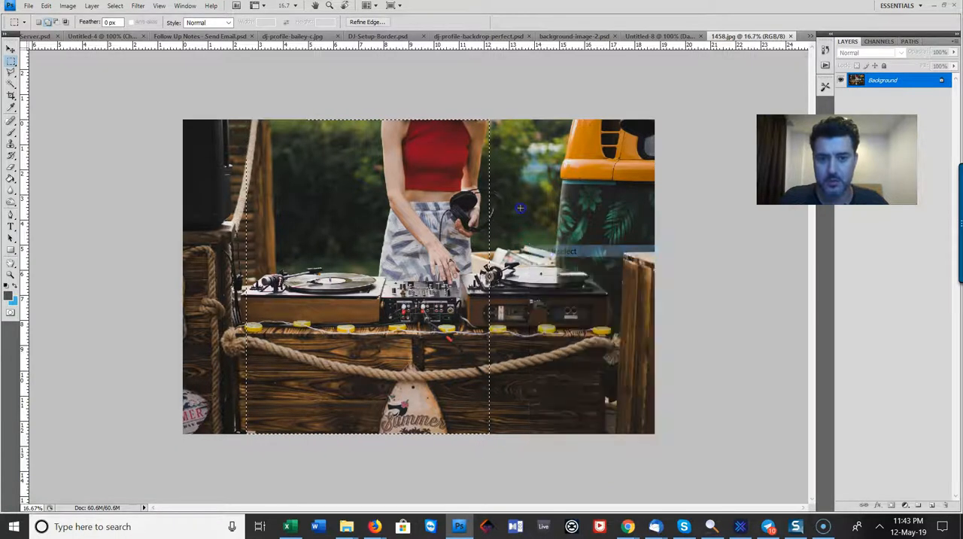
# Create a new 900 x 900 pixel RGB document with a white background
pyautogui.click(28, 6)
pyautogui.click(40, 21)
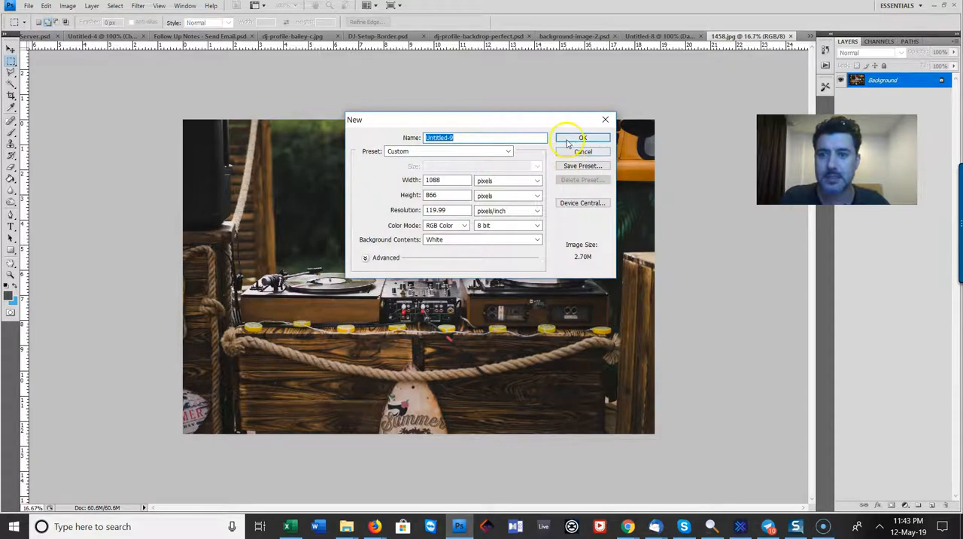
pyautogui.click(401, 180)
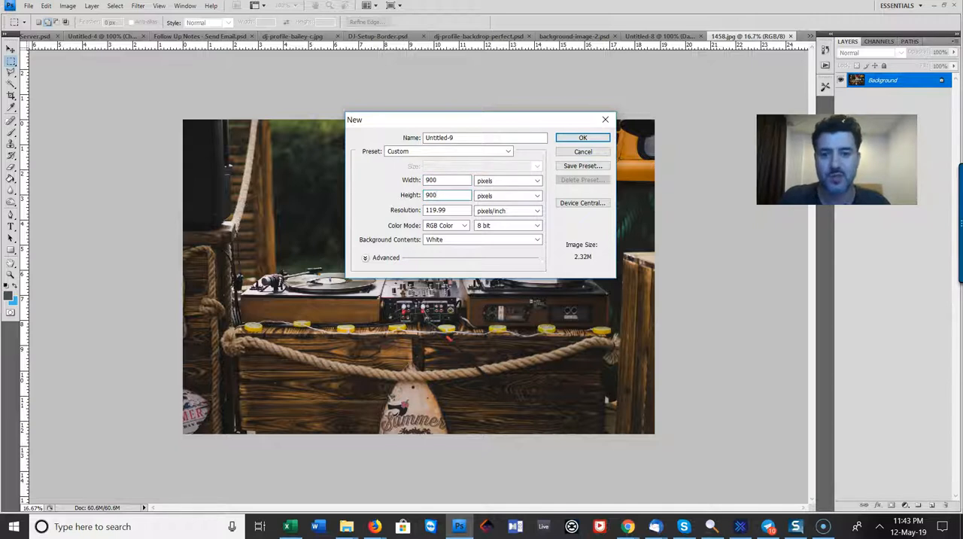
pyautogui.press('Return')
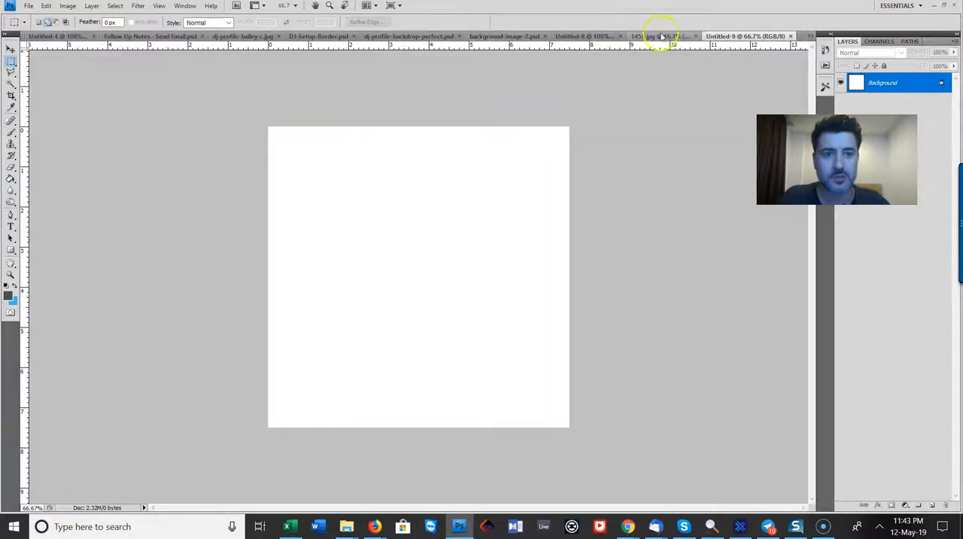
# Copy the entire 1458.jpg photo and paste it into the new 900 x 900 pixel document
pyautogui.click(661, 34)
pyautogui.moveTo(155, 117); pyautogui.dragTo(710, 440)
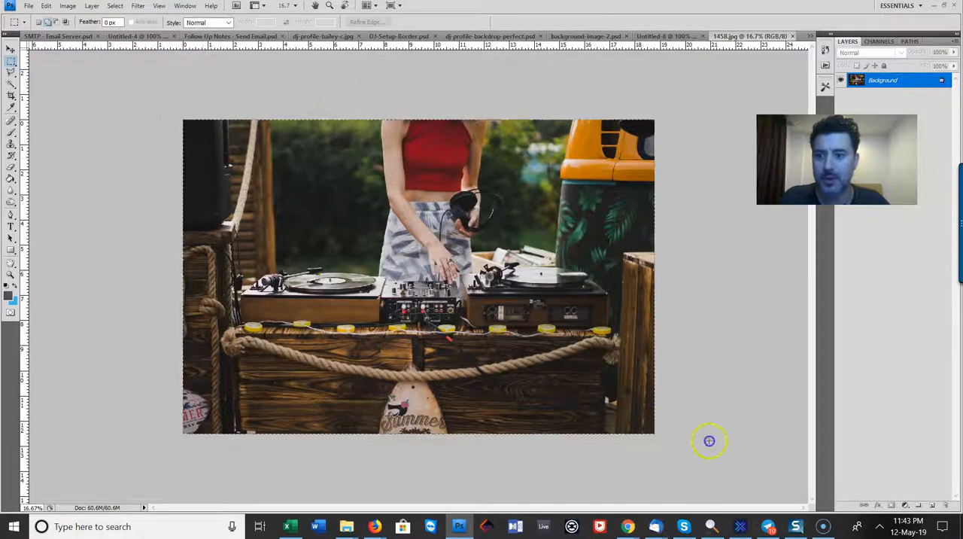
pyautogui.click(808, 36)
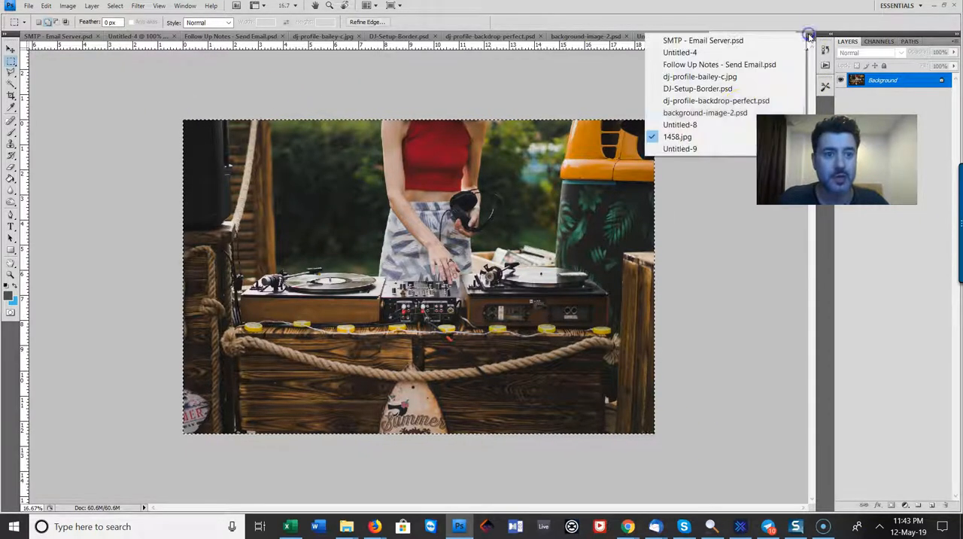
pyautogui.click(715, 148)
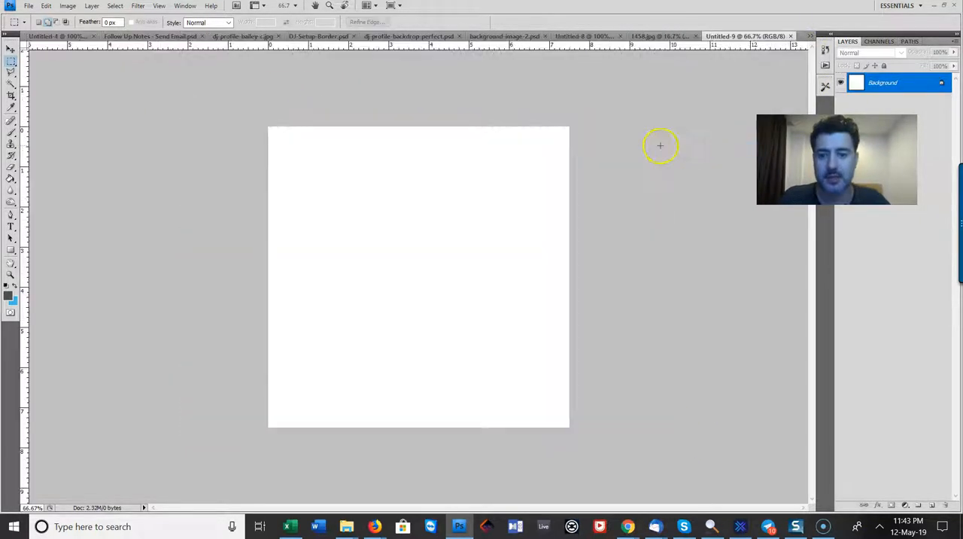
pyautogui.hotkey('ctrl', 'v')
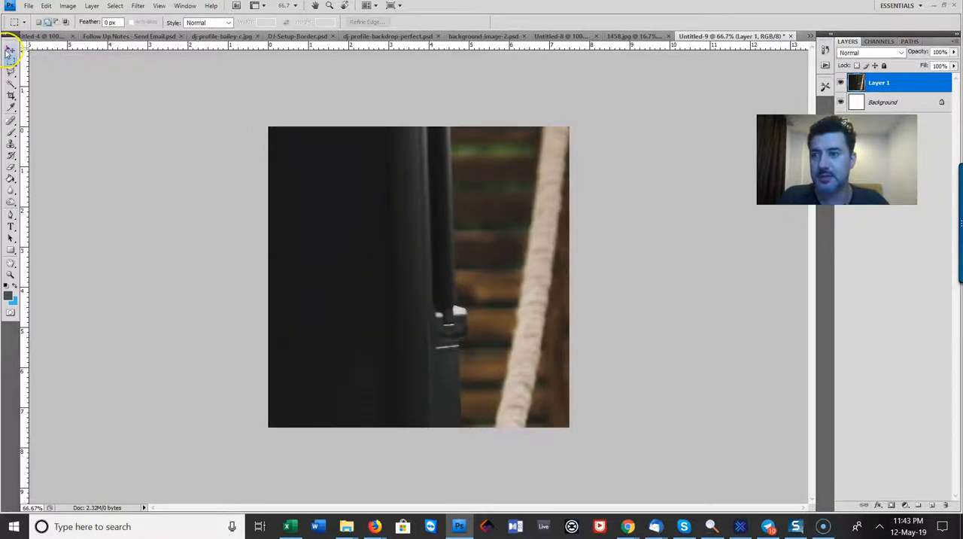
# Scale the pasted photo layer proportionally to about 39.8% and move it so the DJ sits over the canvas
pyautogui.click(9, 49)
pyautogui.hotkey('ctrl', '-')
pyautogui.hotkey('ctrl', '-')
pyautogui.hotkey('ctrl', '-')
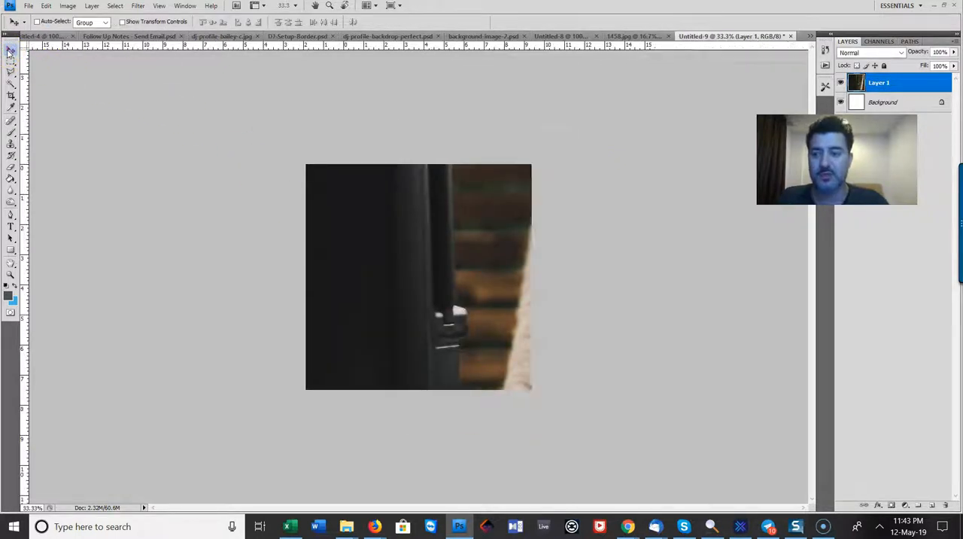
pyautogui.click(46, 6)
pyautogui.click(146, 241)
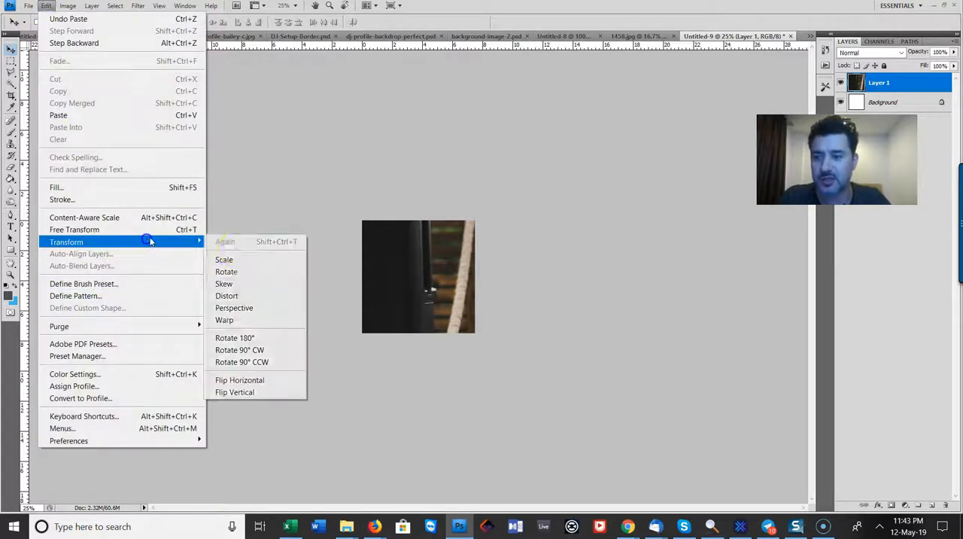
pyautogui.click(243, 258)
pyautogui.moveTo(365, 221); pyautogui.dragTo(614, 352)
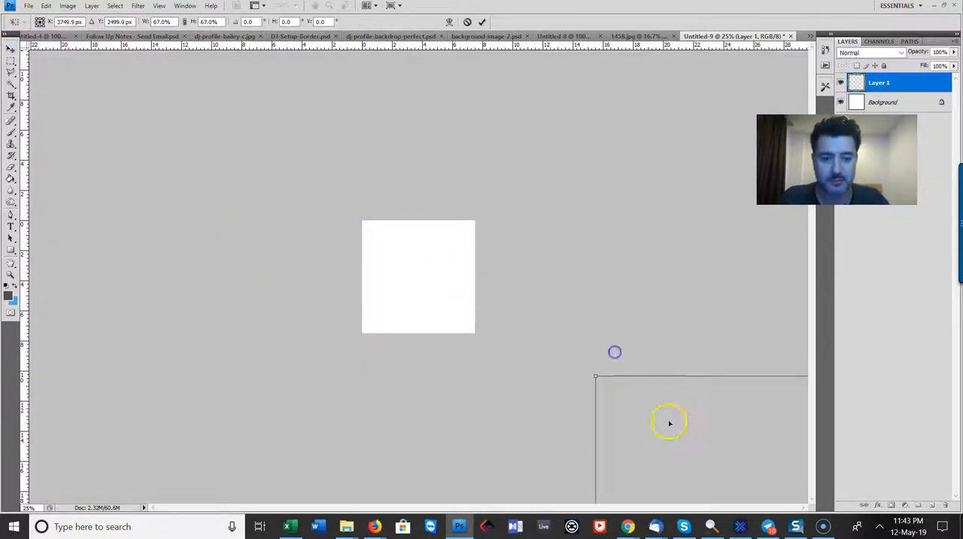
pyautogui.moveTo(669, 423); pyautogui.dragTo(336, 196)
pyautogui.moveTo(263, 148); pyautogui.dragTo(463, 266)
pyautogui.moveTo(531, 301); pyautogui.dragTo(366, 226)
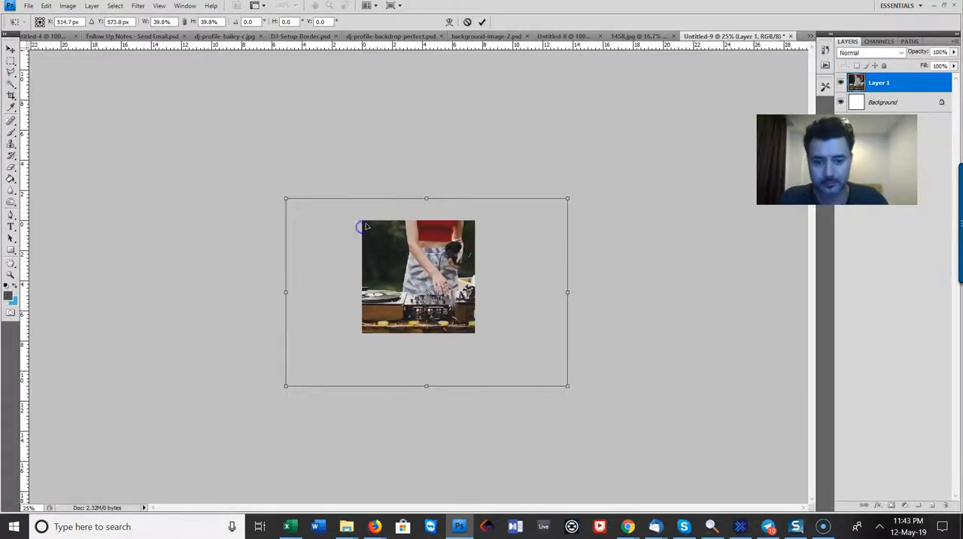
# Reduce the photo layer to about 25.2%, position the DJ and turntables to fill the square canvas, and apply the transformation
pyautogui.hotkey('ctrl', '+')
pyautogui.hotkey('ctrl', '+')
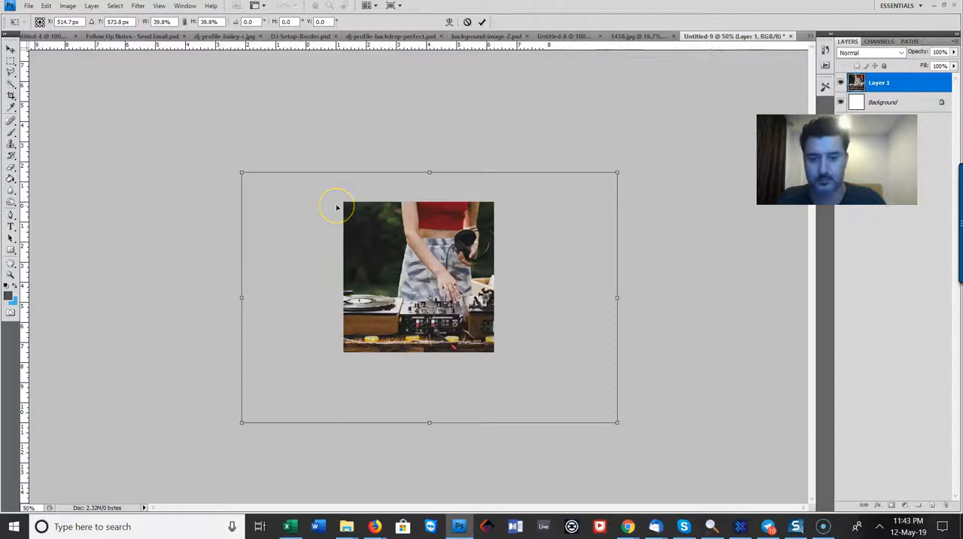
pyautogui.moveTo(717, 494); pyautogui.dragTo(623, 356)
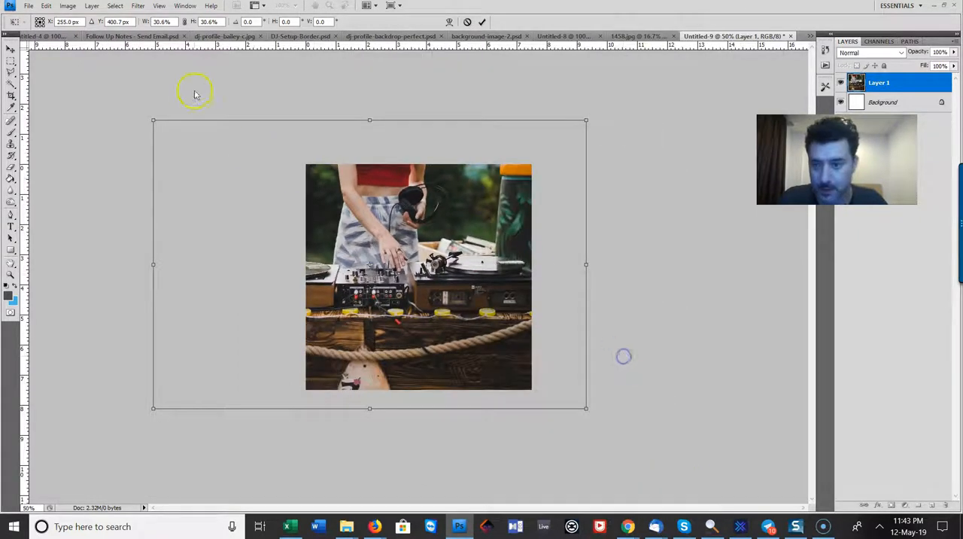
pyautogui.moveTo(152, 119); pyautogui.dragTo(207, 161)
pyautogui.moveTo(373, 293); pyautogui.dragTo(417, 290)
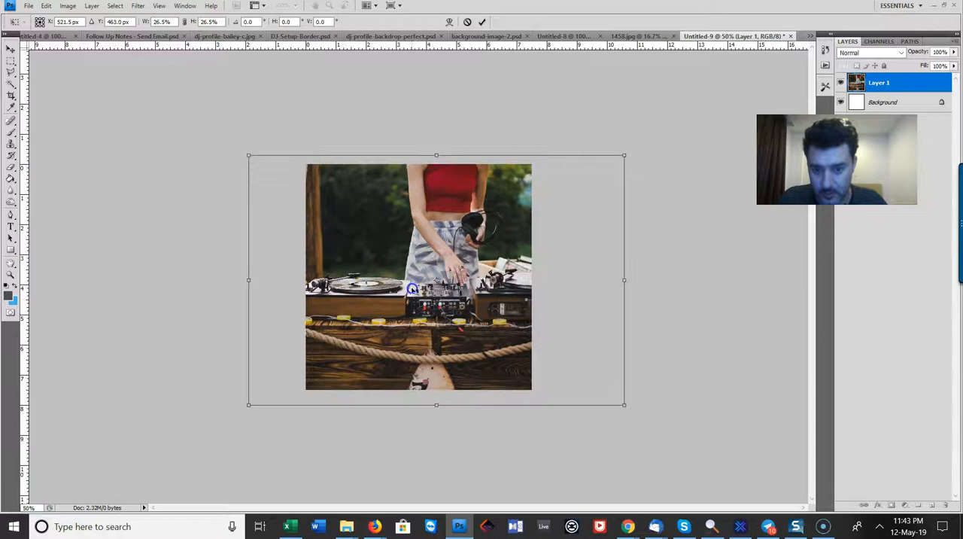
pyautogui.moveTo(250, 406); pyautogui.dragTo(268, 391)
pyautogui.moveTo(431, 330); pyautogui.dragTo(410, 329)
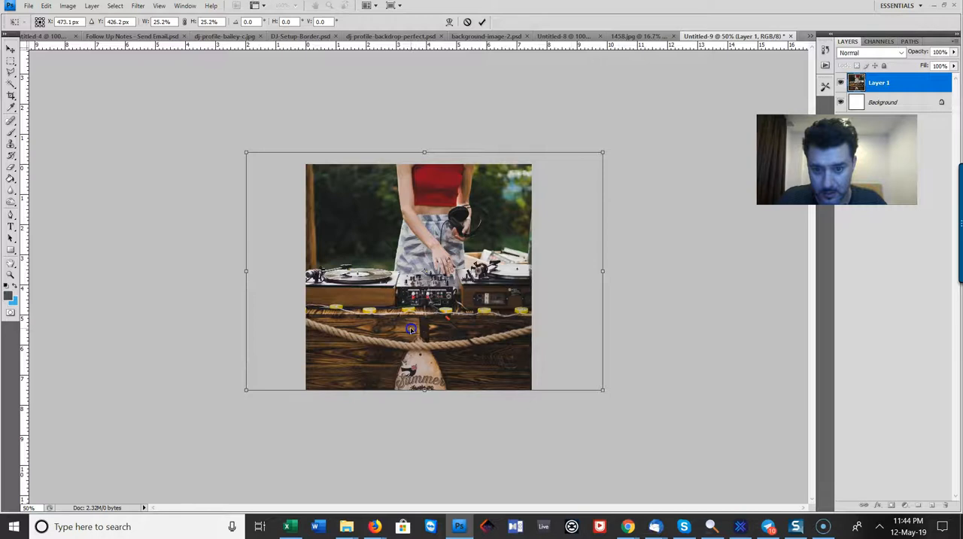
pyautogui.click(19, 65)
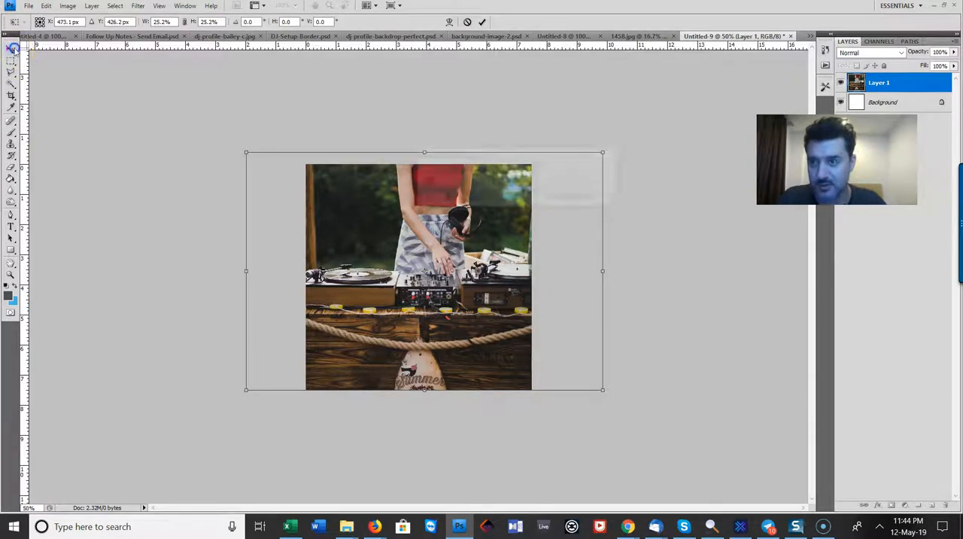
pyautogui.click(467, 197)
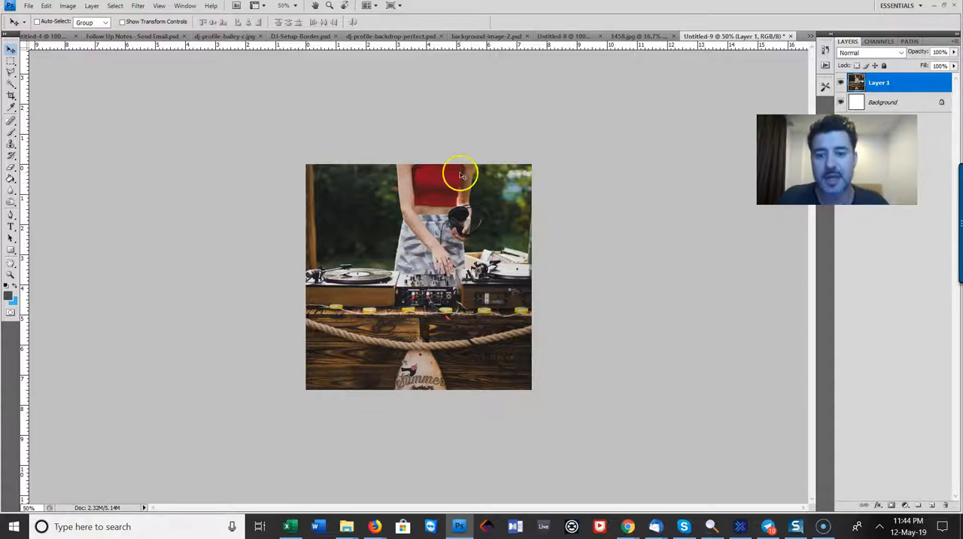
# Nudge the photo layer horizontally so it ends slightly further left, centring the DJ in the square
pyautogui.press('Left')
pyautogui.press('Left')
pyautogui.press('Left')
pyautogui.press('Left')
pyautogui.press('Left')
pyautogui.press('Left')
pyautogui.press('Left')
pyautogui.press('Left')
pyautogui.press('Left')
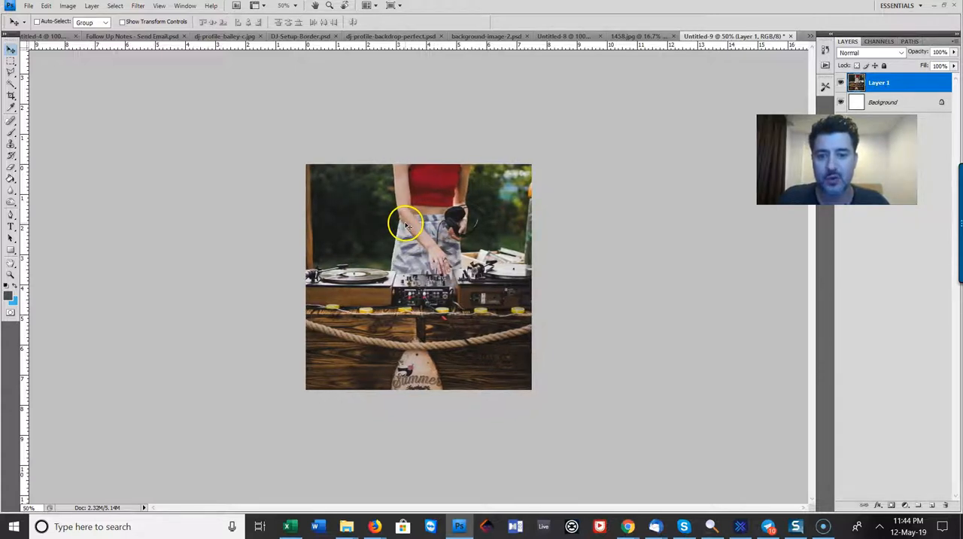
pyautogui.press('Right')
pyautogui.press('Right')
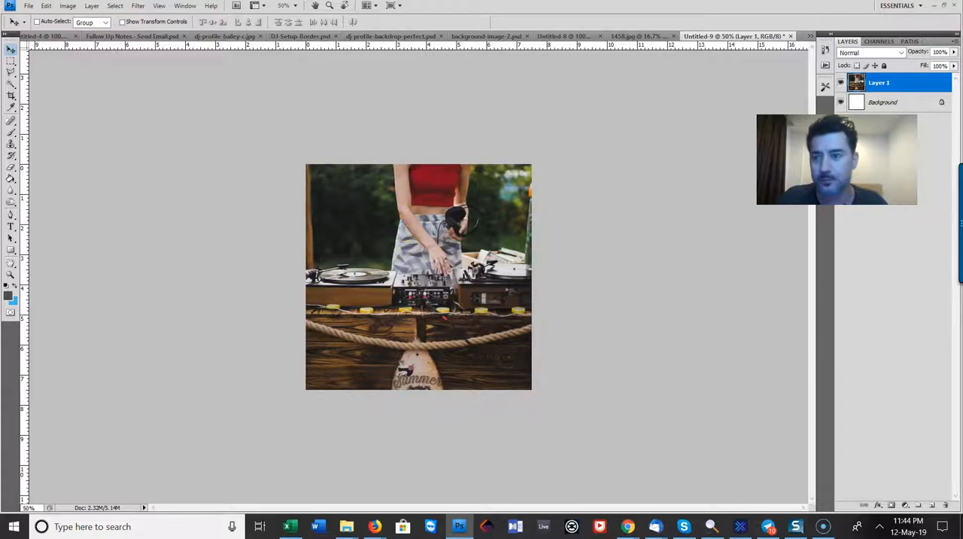
# Export the image for web as a maximum-quality JPEG named dj-hire-sunshine-coast-about-us in the Sunny Coast DJs Pics folder
pyautogui.click(28, 5)
pyautogui.click(113, 202)
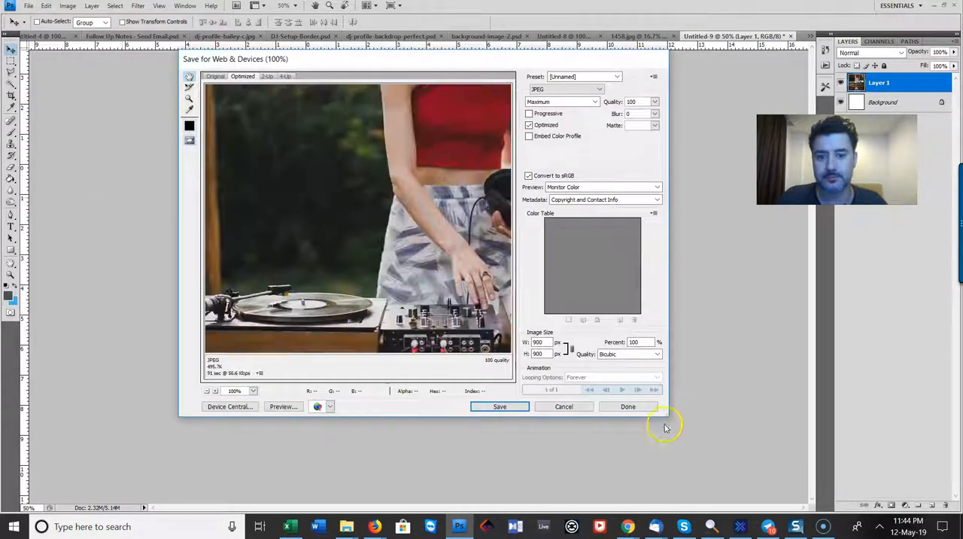
pyautogui.click(501, 406)
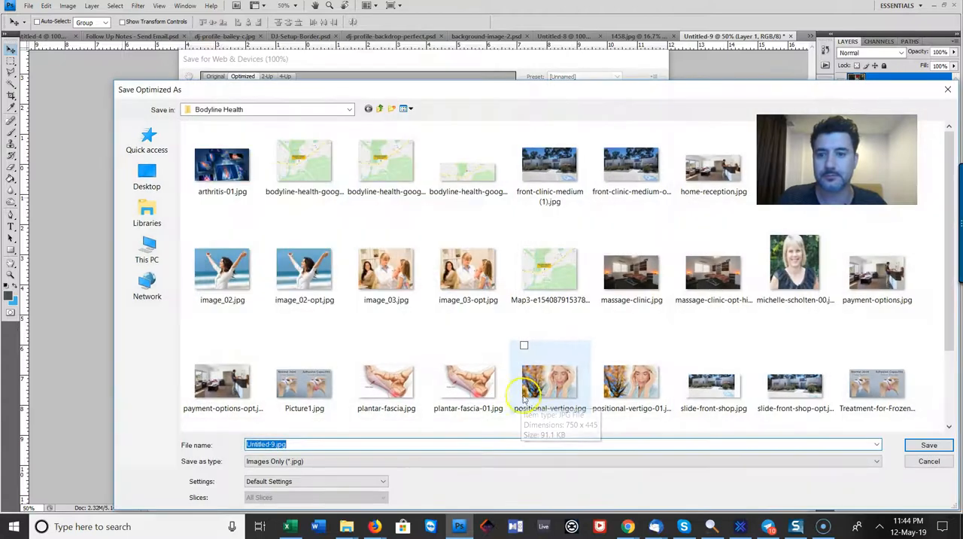
pyautogui.click(380, 109)
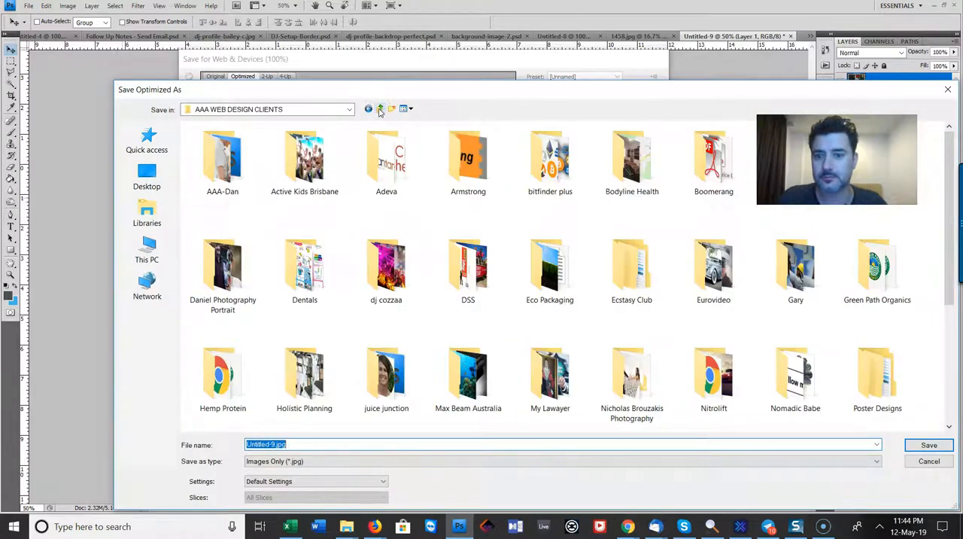
pyautogui.click(380, 109)
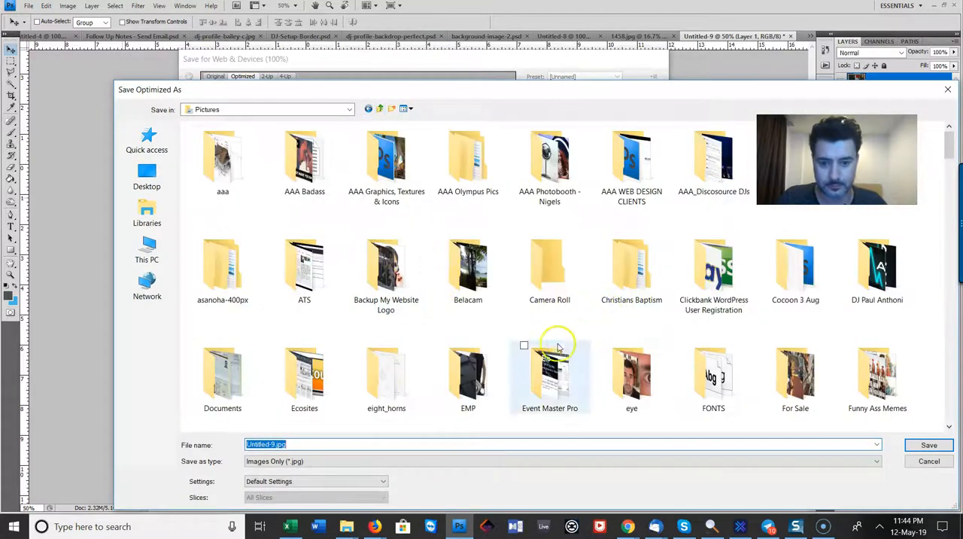
pyautogui.scroll(-10, 560, 350)
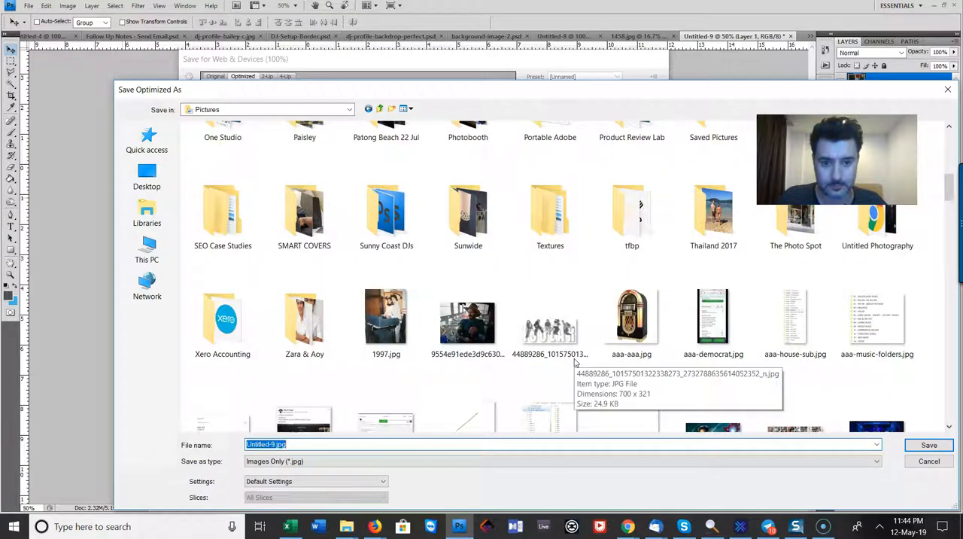
pyautogui.scroll(-2, 575, 363)
pyautogui.scroll(4, 575, 359)
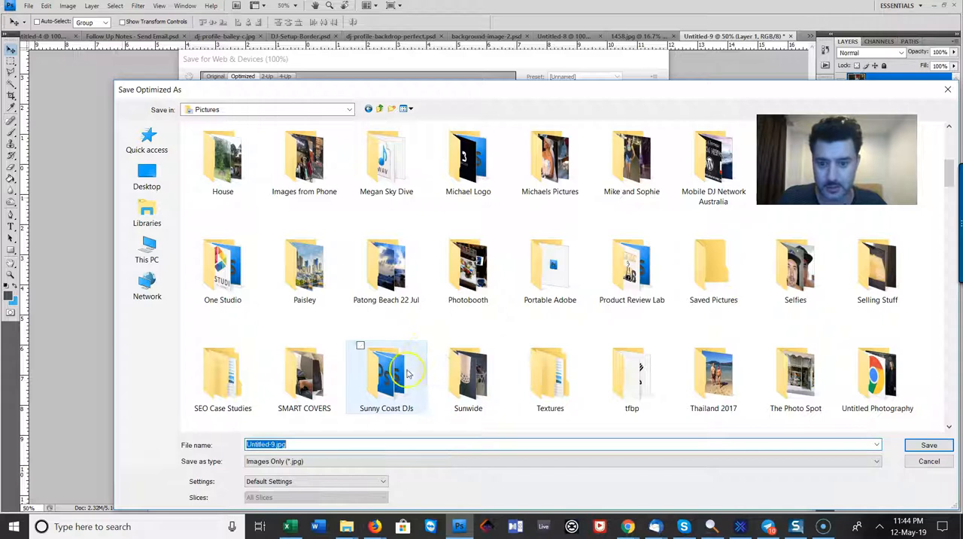
pyautogui.doubleClick(365, 361)
pyautogui.doubleClick(386, 158)
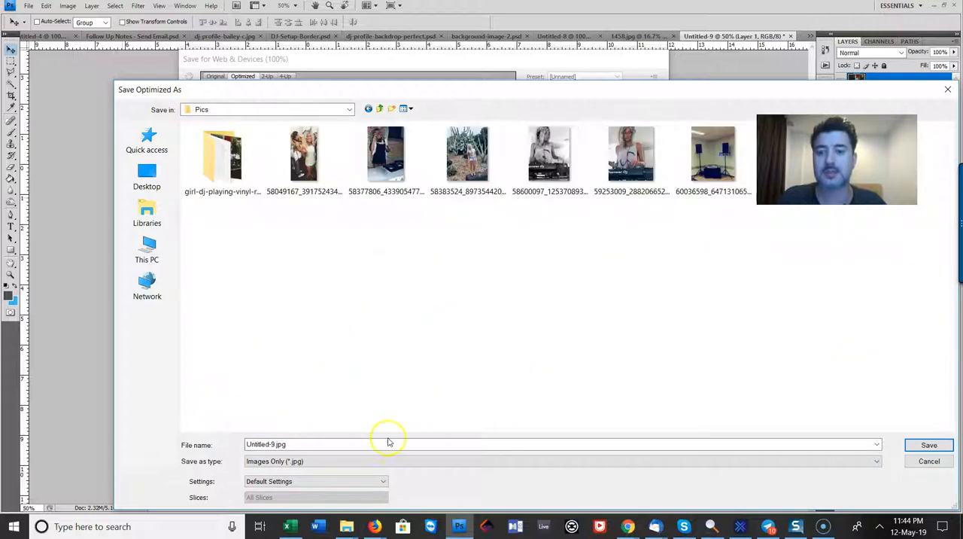
pyautogui.doubleClick(319, 443)
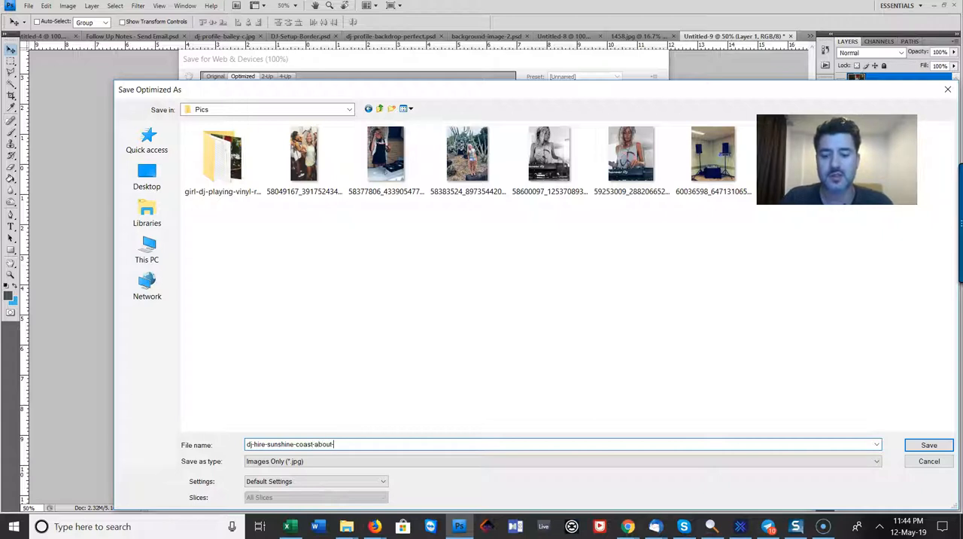
pyautogui.press('Return')
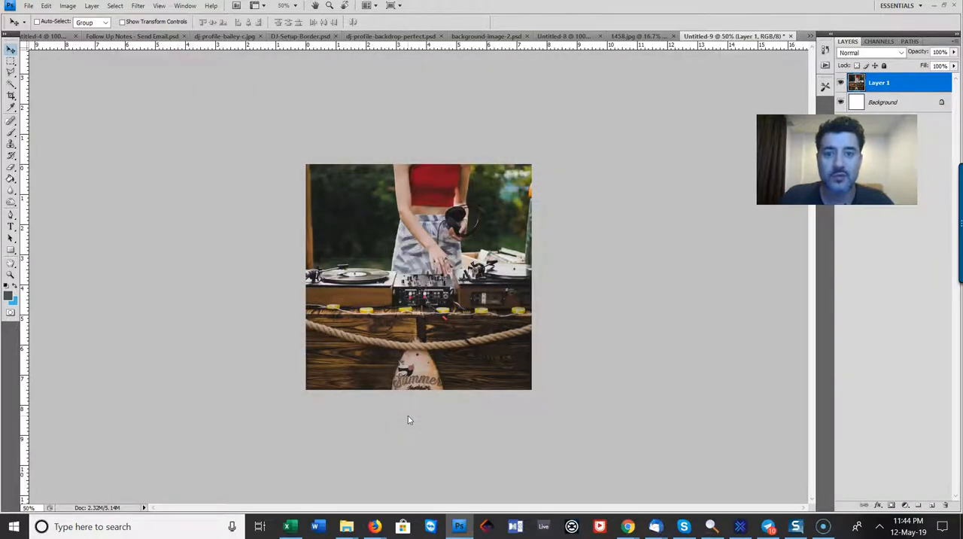
# Switch to the Chrome customiser, open file uploading for the About Us photo, and check the exported JPG's details without choosing it
pyautogui.hotkey('alt', 'Tab')
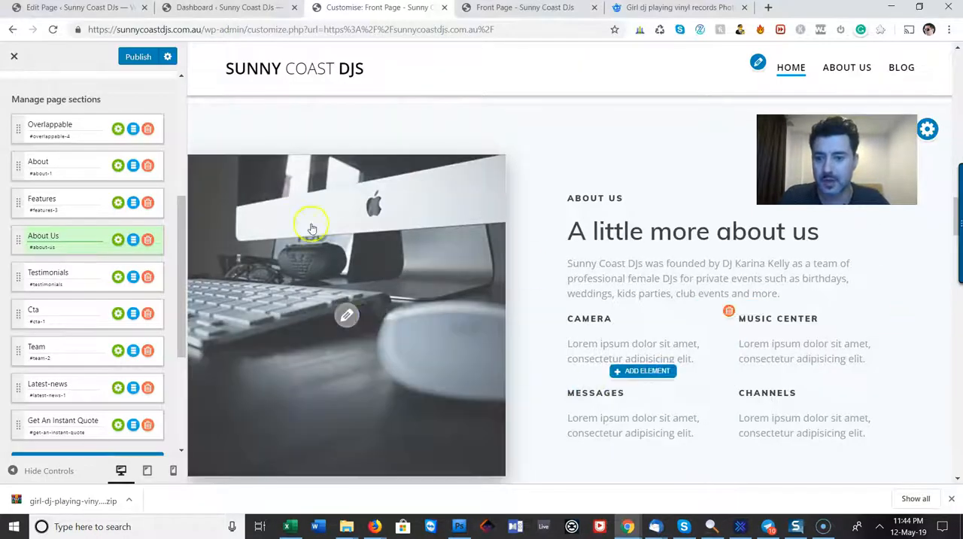
pyautogui.click(347, 316)
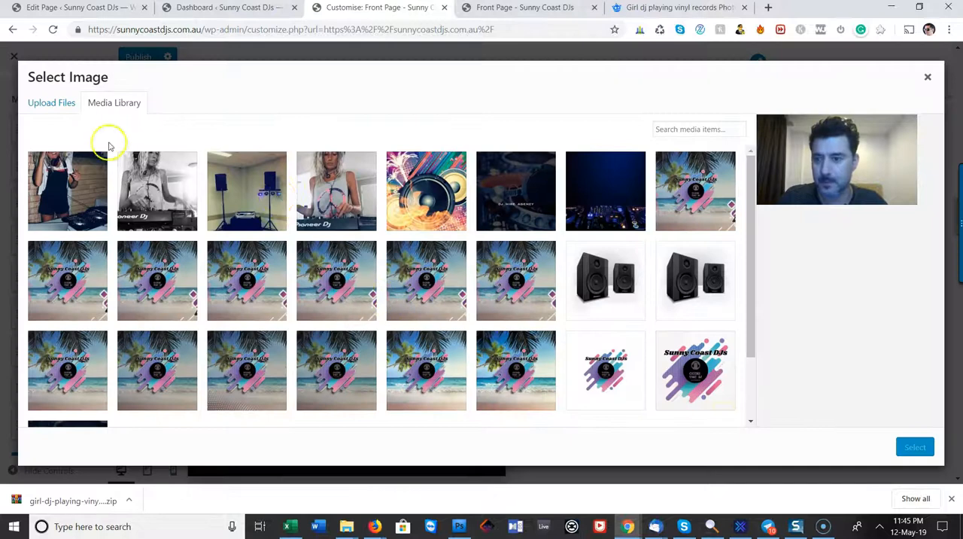
pyautogui.click(51, 101)
pyautogui.click(486, 266)
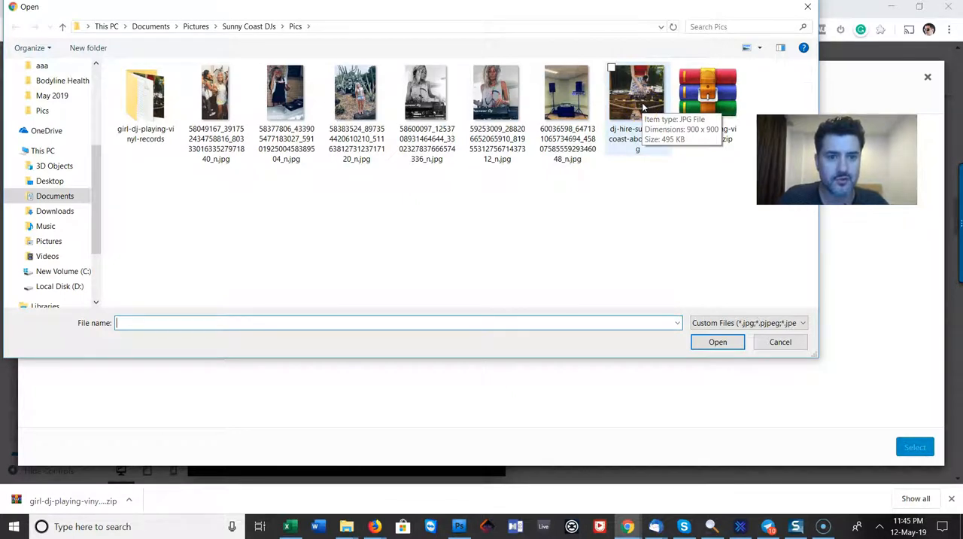
pyautogui.click(780, 342)
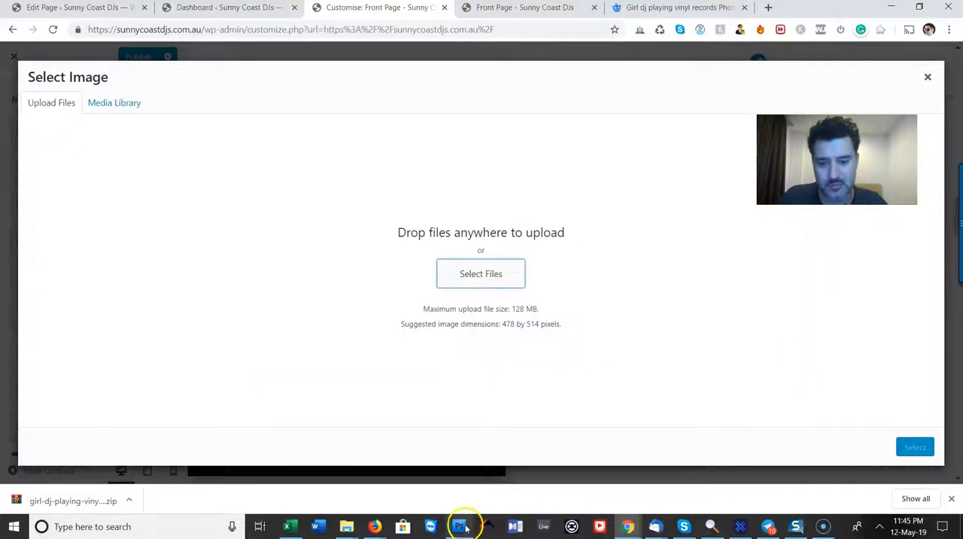
# Switch to Photoshop and resize the DJ image proportionally to 700 x 700 pixels
pyautogui.click(460, 526)
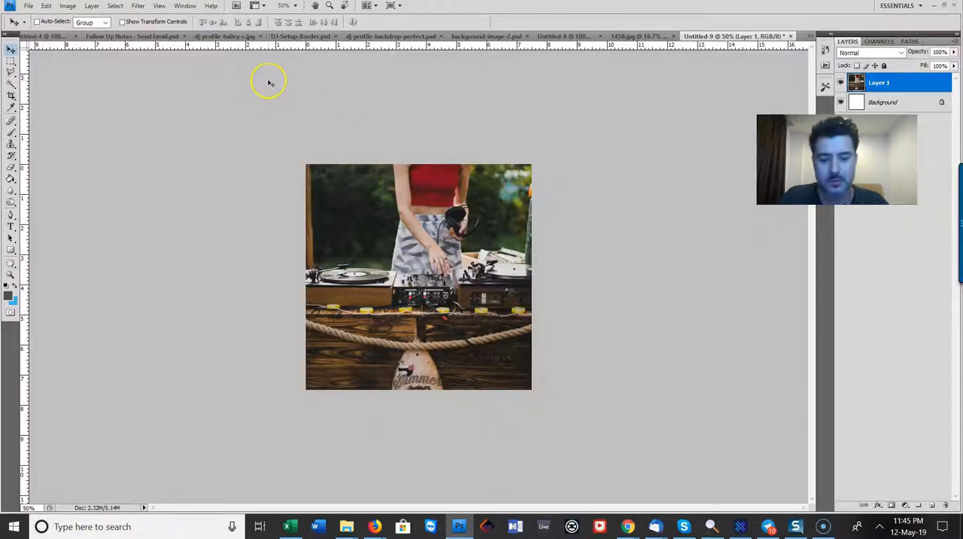
pyautogui.hotkey('ctrl', '+')
pyautogui.hotkey('ctrl', '+')
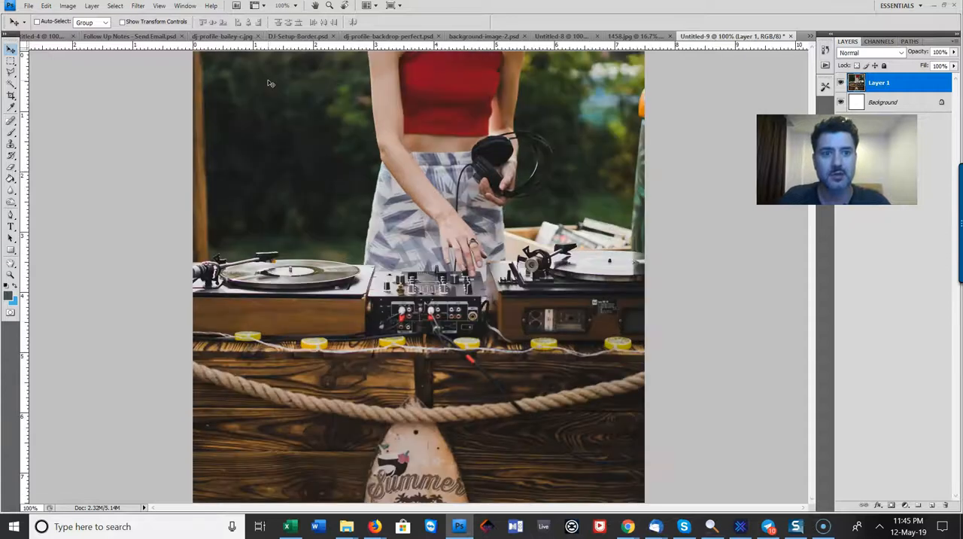
pyautogui.click(68, 5)
pyautogui.click(114, 97)
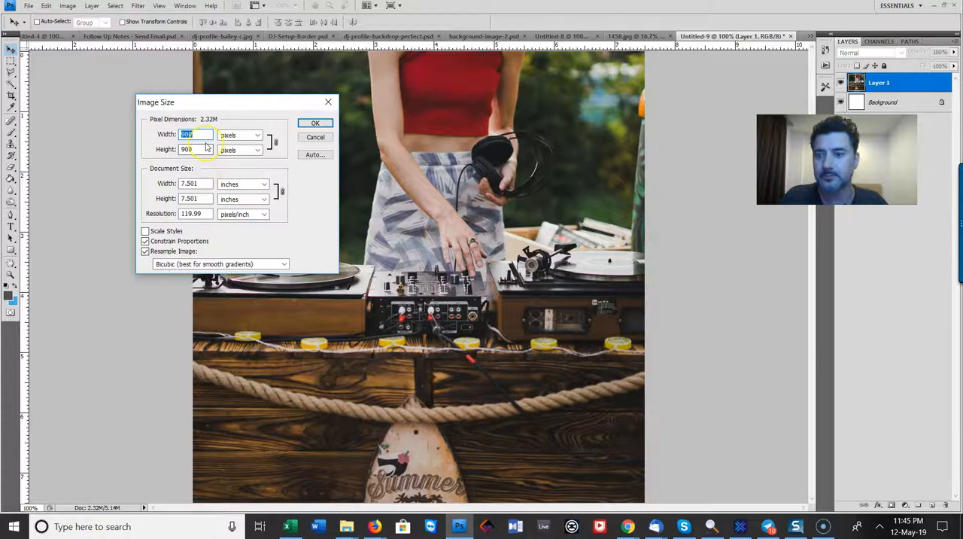
pyautogui.write('700')
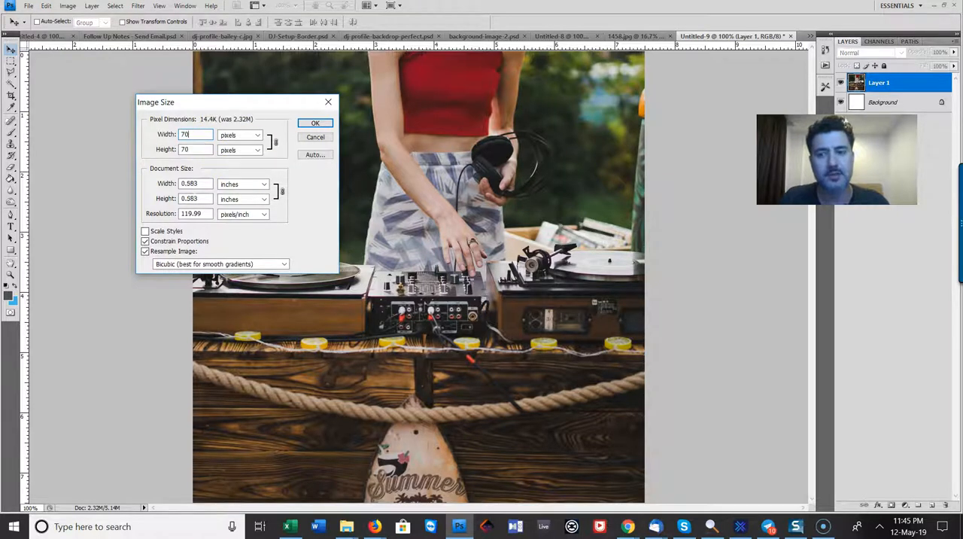
pyautogui.press('Return')
pyautogui.hotkey('alt', 'Tab')
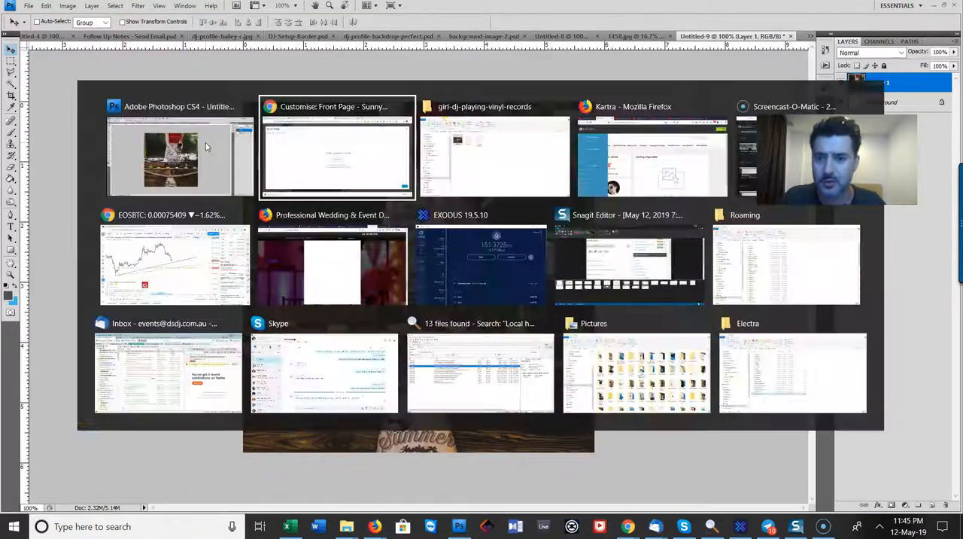
pyautogui.hotkey('alt', 'Tab')
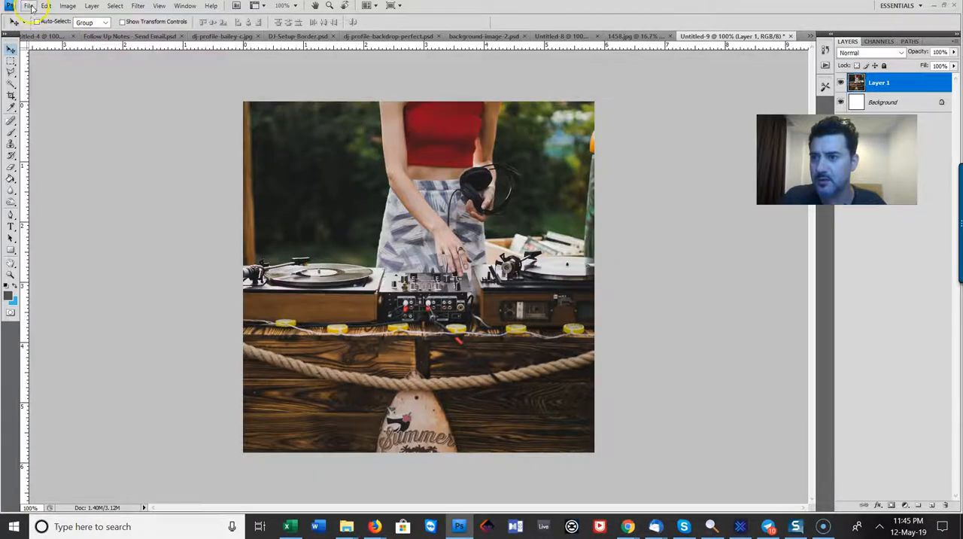
# Export the resized image for web as a JPEG at quality 60, replacing dj-hire-sunshine-coast-about-us.jpg in the Pics folder
pyautogui.click(28, 5)
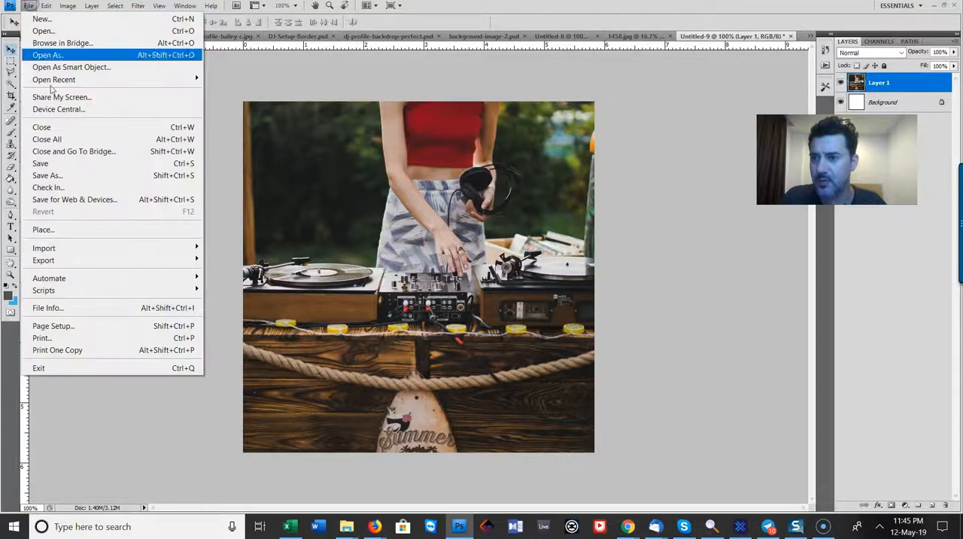
pyautogui.click(75, 200)
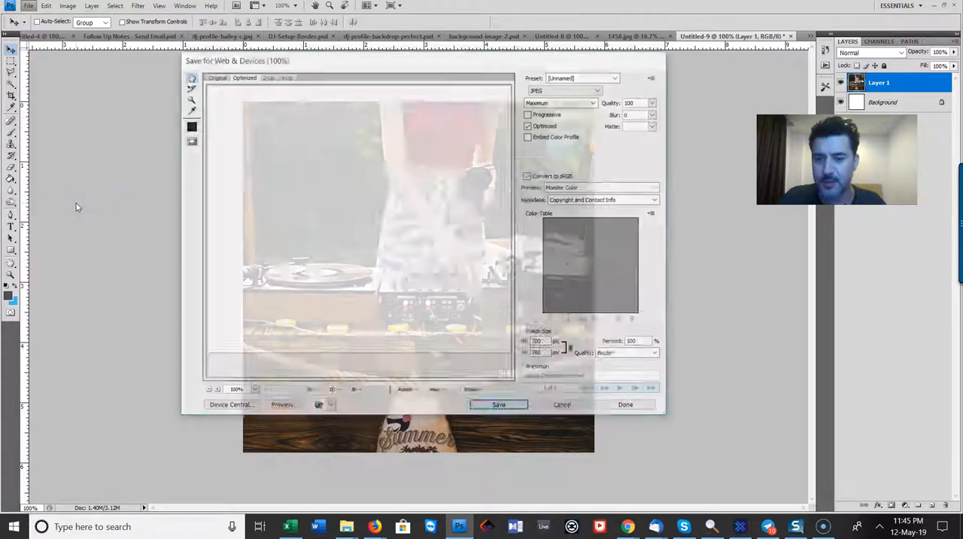
pyautogui.click(656, 102)
pyautogui.click(643, 101)
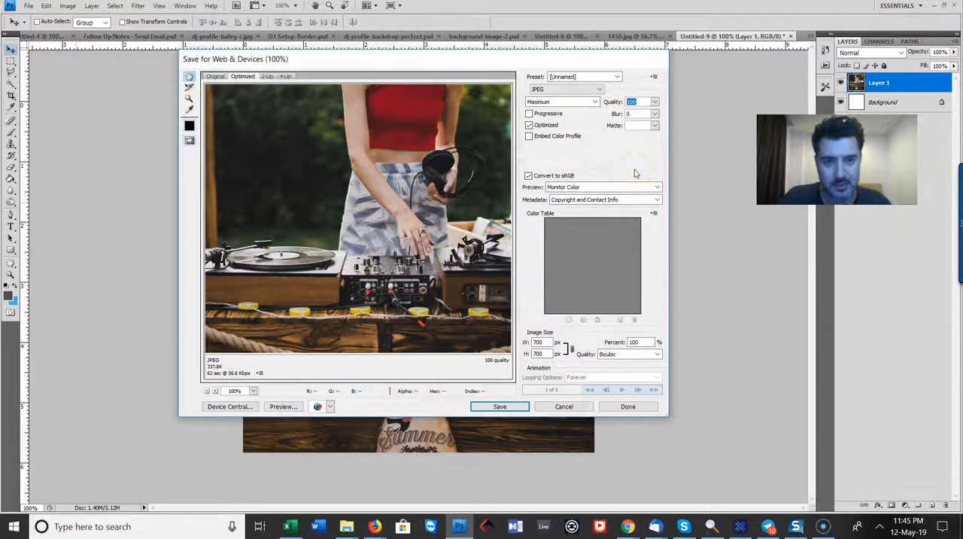
pyautogui.write('60')
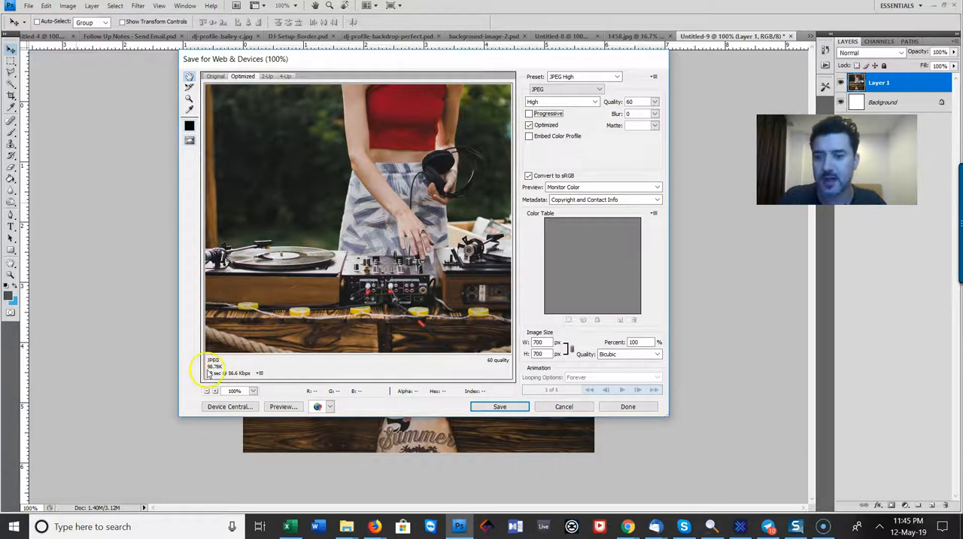
pyautogui.click(516, 407)
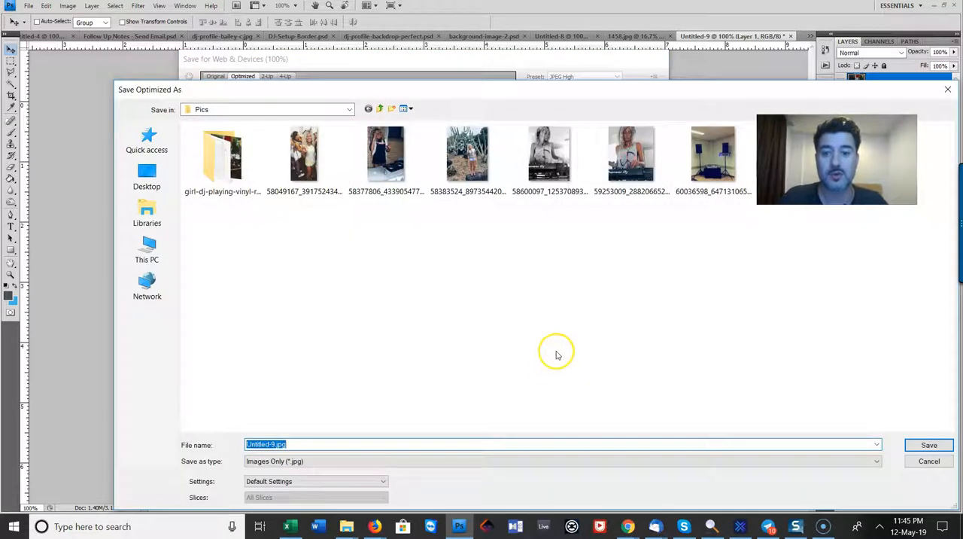
pyautogui.moveTo(699, 90); pyautogui.dragTo(596, 80)
pyautogui.click(694, 147)
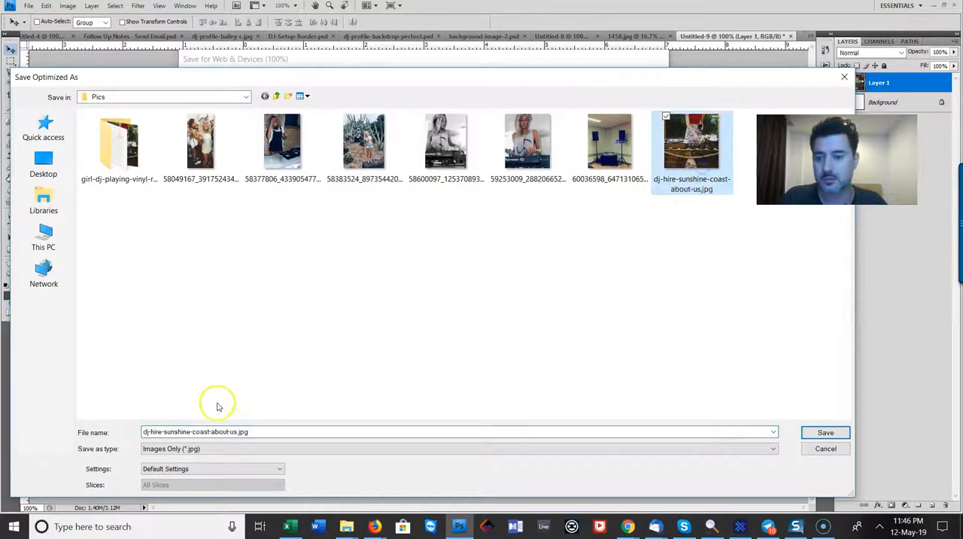
pyautogui.click(826, 433)
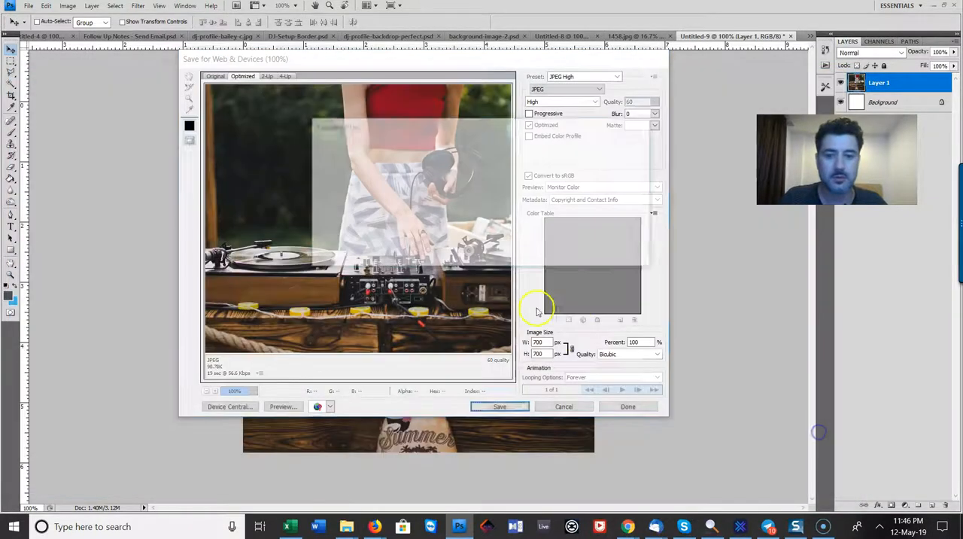
pyautogui.click(548, 256)
# Back in Chrome, upload dj-hire-sunshine-coast-about-us.jpg as the About Us photo and accept the suggested crop
pyautogui.hotkey('alt', 'Tab')
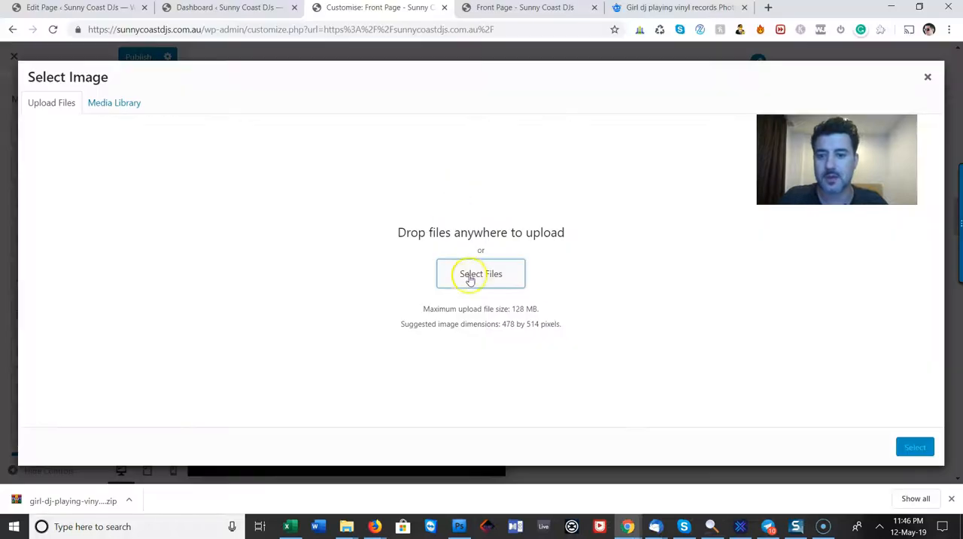
pyautogui.click(469, 277)
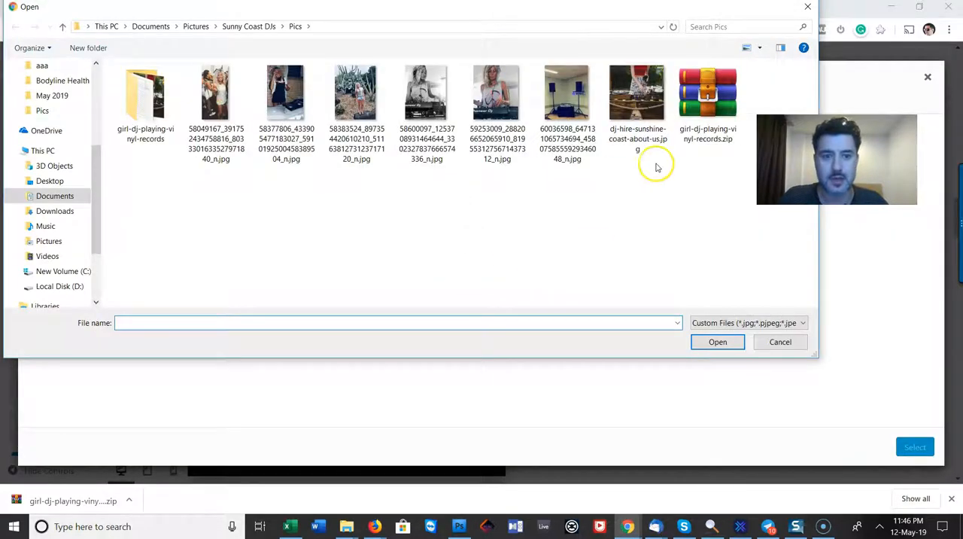
pyautogui.doubleClick(649, 88)
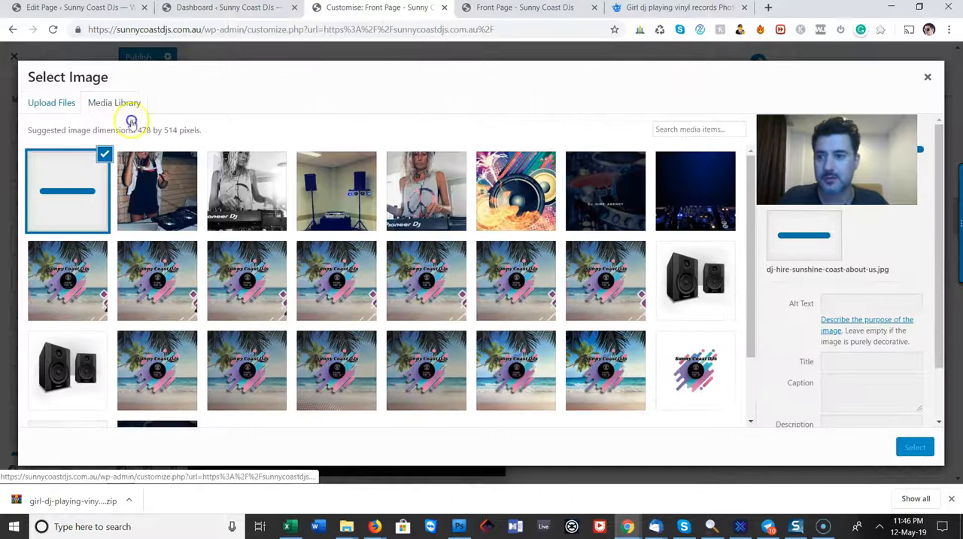
pyautogui.click(914, 447)
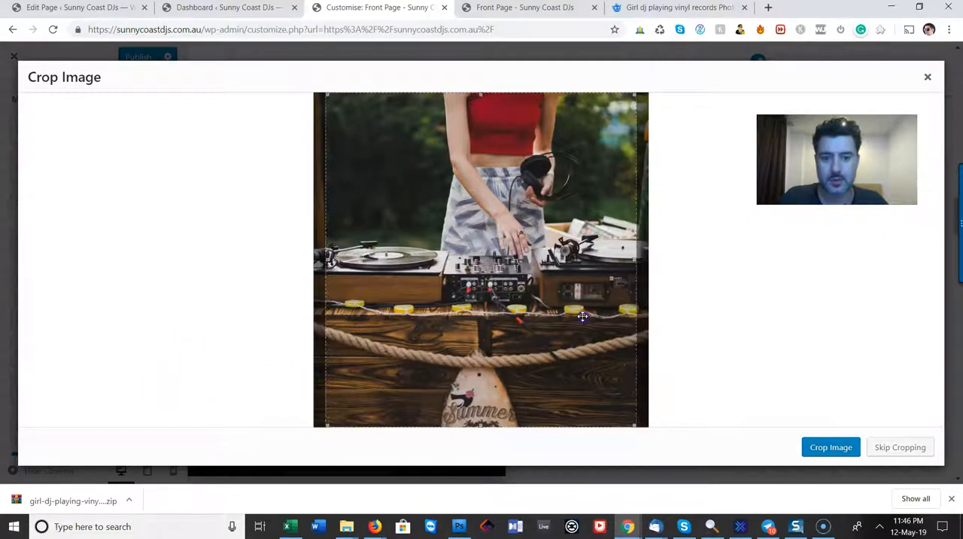
pyautogui.click(843, 452)
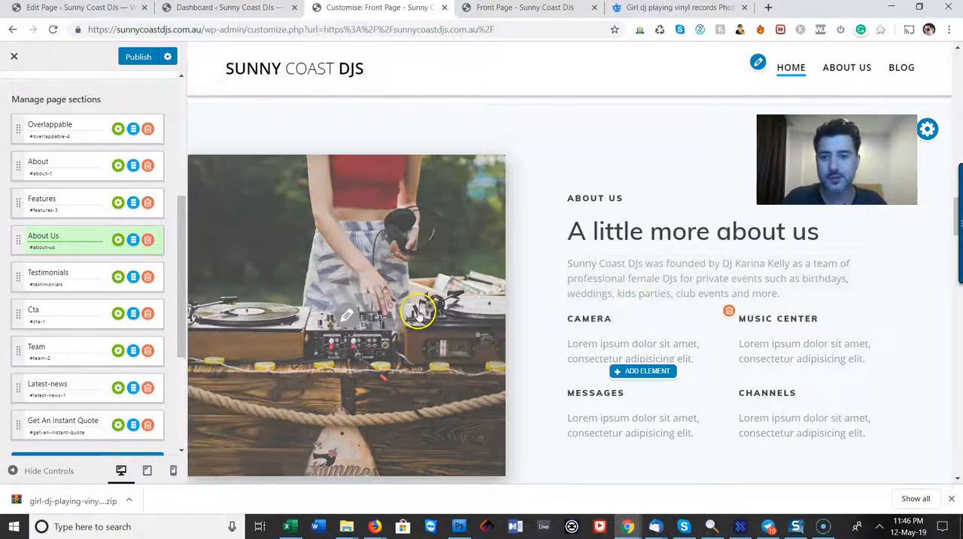
# Review the new About Us photo, compare it with the original on Freepik, and look through the front page down to Our Team
pyautogui.scroll(-3, 419, 308)
pyautogui.scroll(1, 419, 313)
pyautogui.scroll(2, 481, 386)
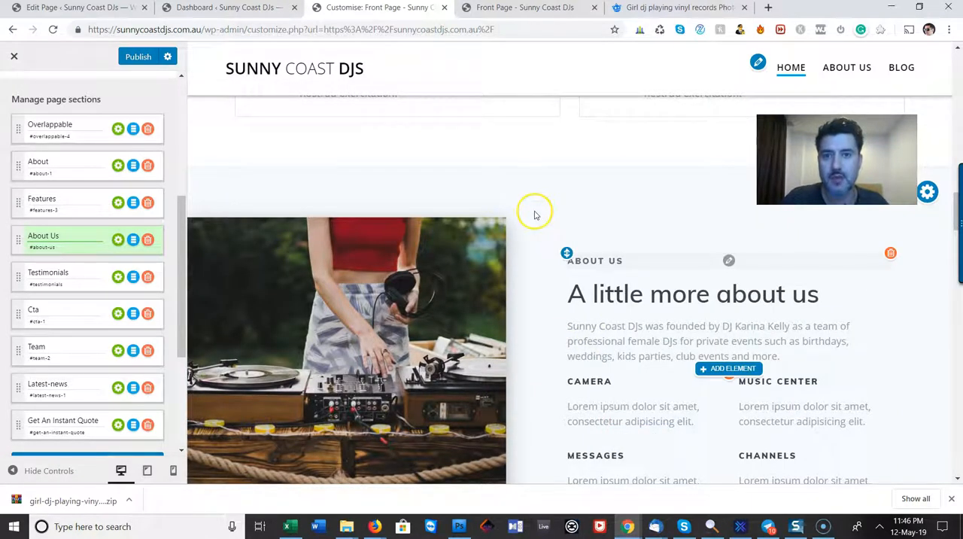
pyautogui.click(668, 9)
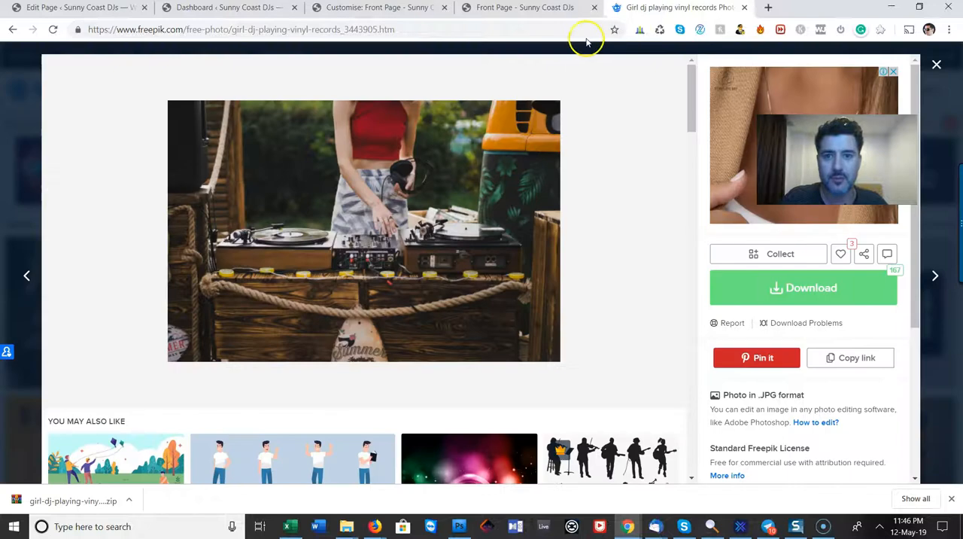
pyautogui.click(391, 11)
pyautogui.scroll(-6, 509, 339)
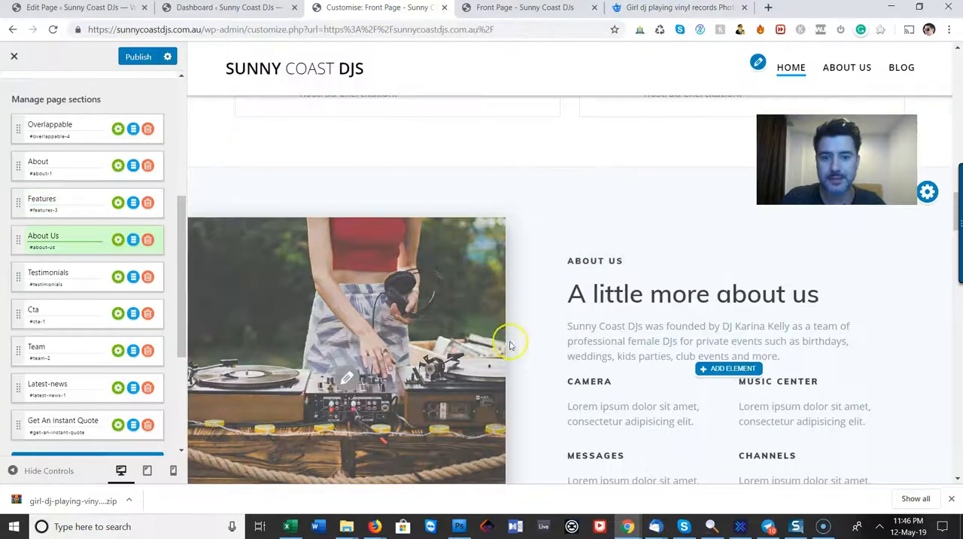
pyautogui.scroll(-3, 508, 361)
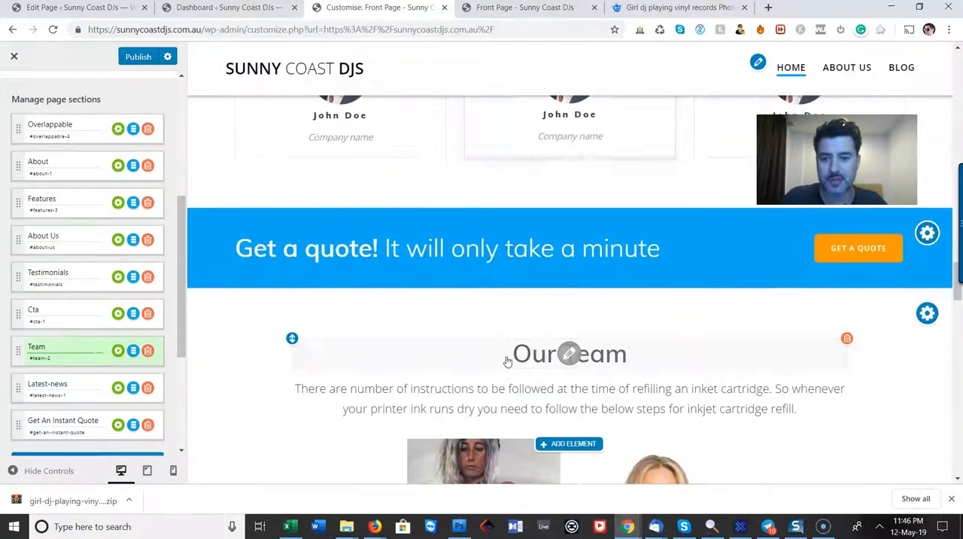
# Glance over the Our Team section, then return to Freepik and close the photo preview to reach the party dj results
pyautogui.scroll(-4, 507, 361)
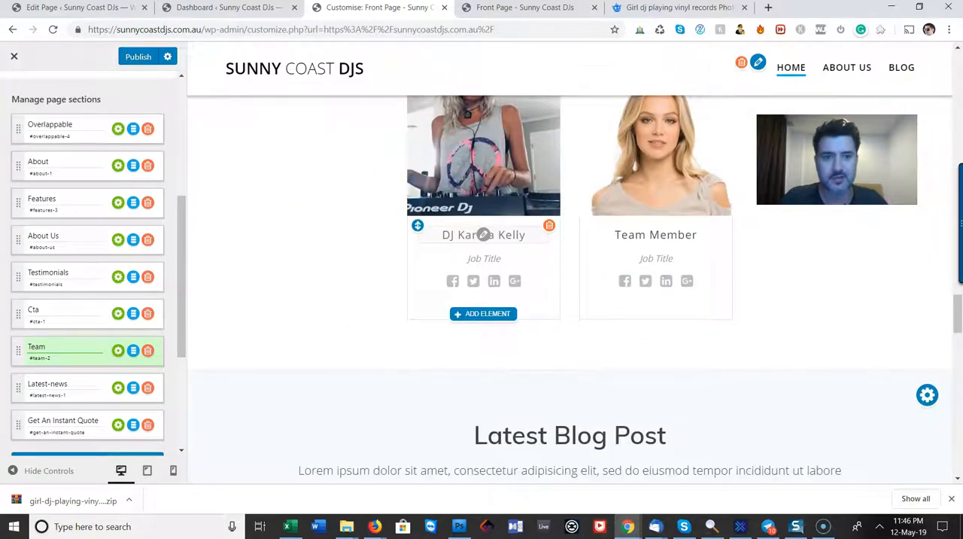
pyautogui.click(677, 8)
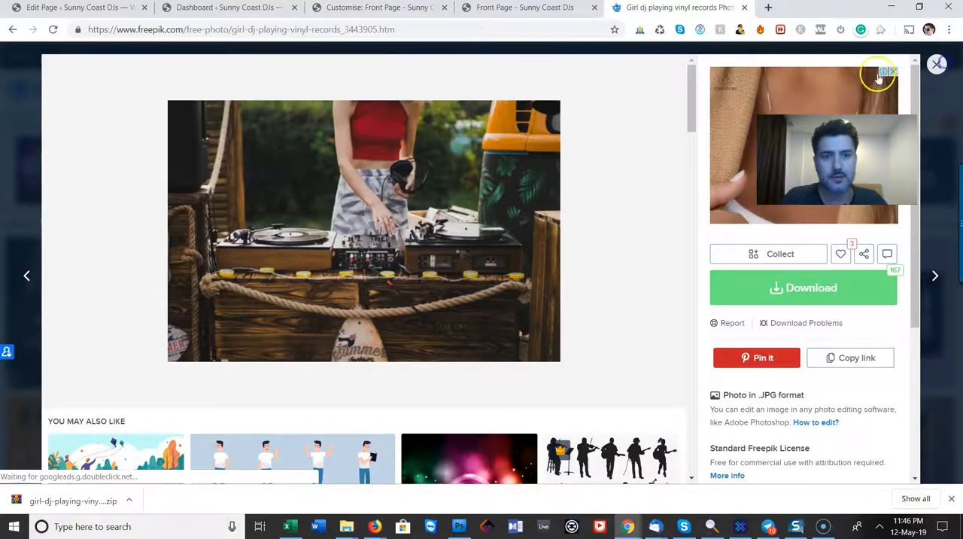
pyautogui.click(936, 64)
pyautogui.scroll(1, 414, 139)
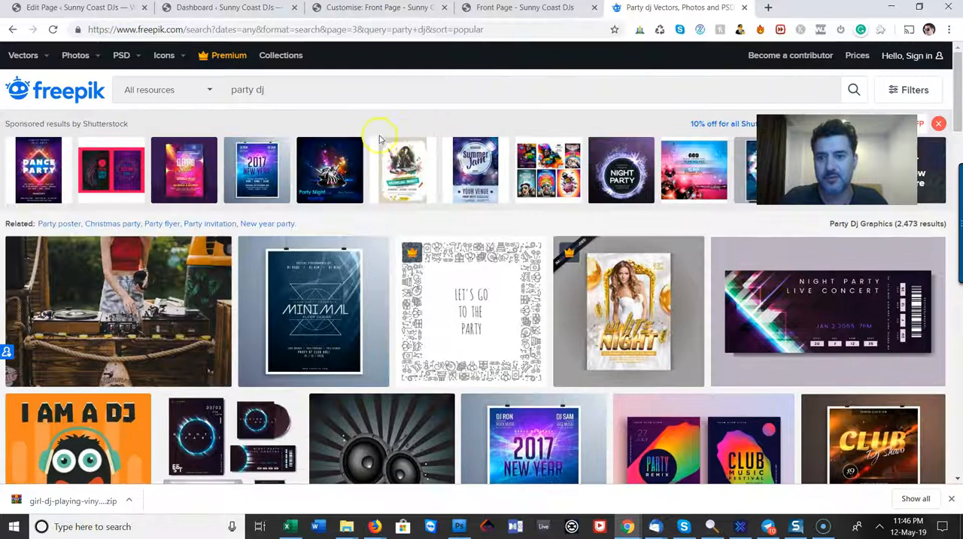
pyautogui.click(370, 197)
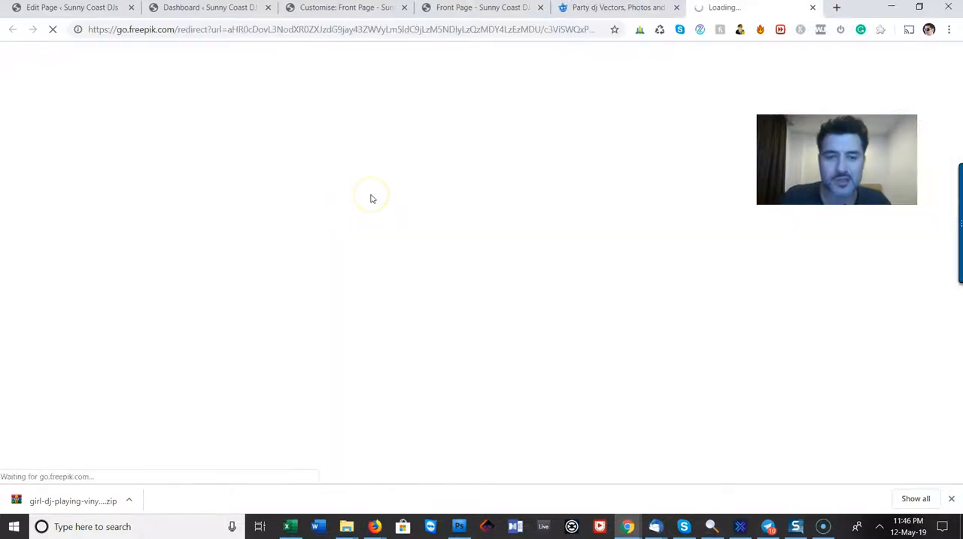
pyautogui.click(389, 188)
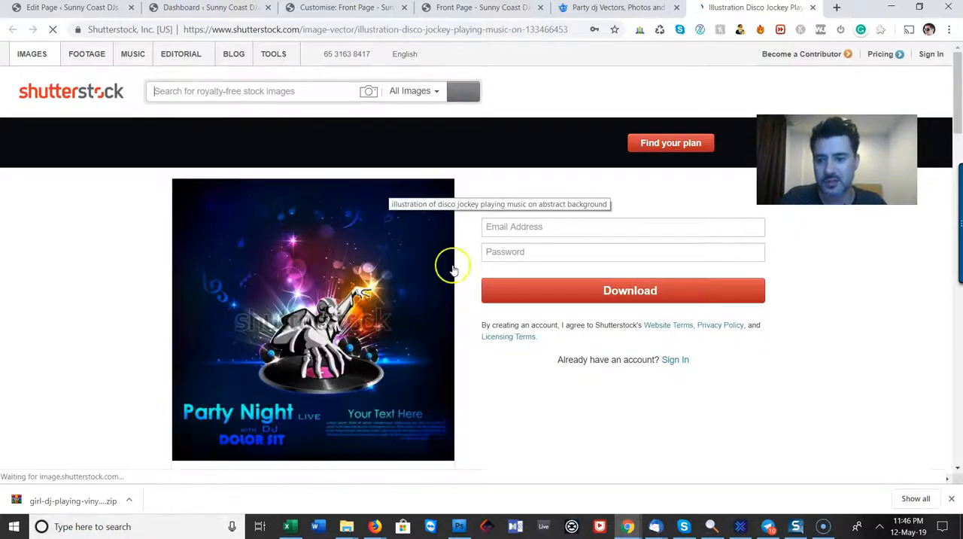
pyautogui.write('dj')
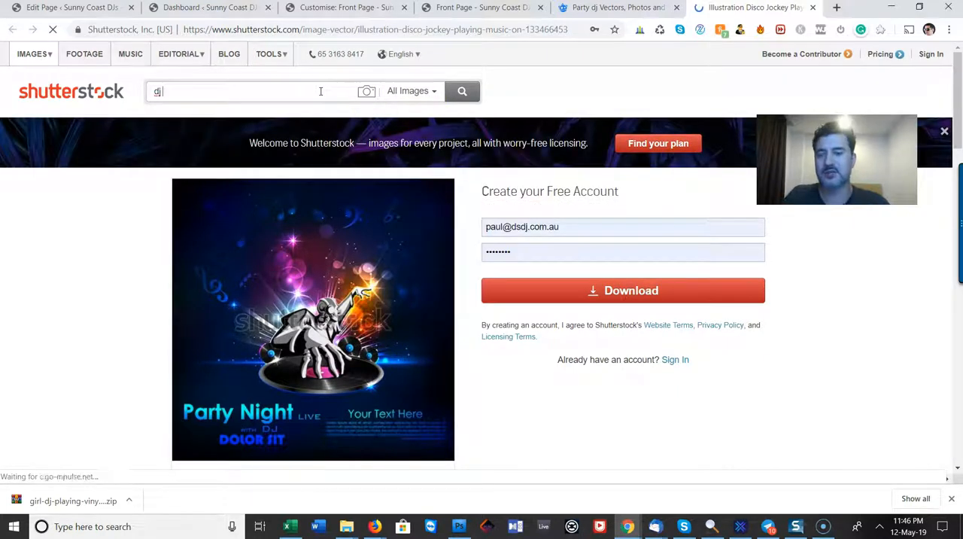
pyautogui.click(812, 7)
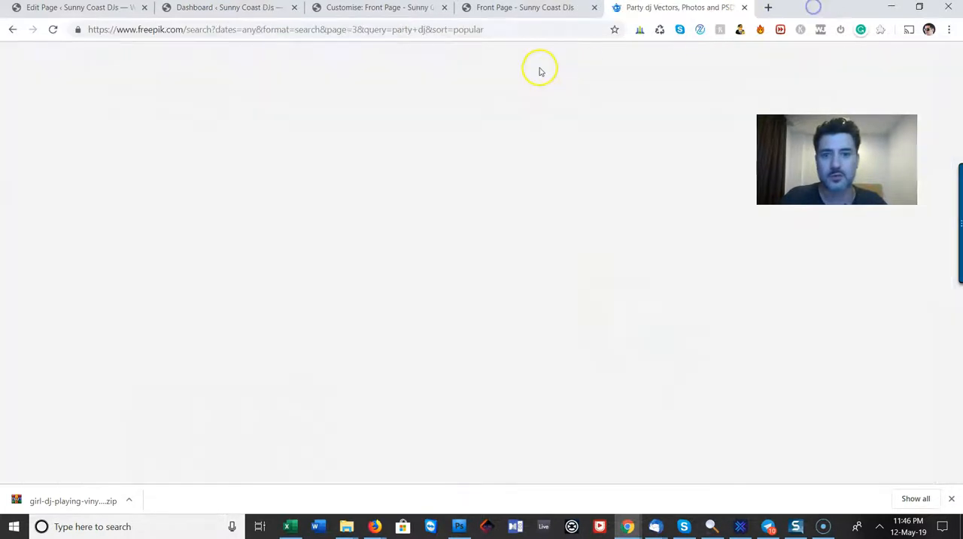
# Search Freepik for "dj equipment" and look through the first page of results for a suitable image
pyautogui.moveTo(267, 90); pyautogui.dragTo(201, 91)
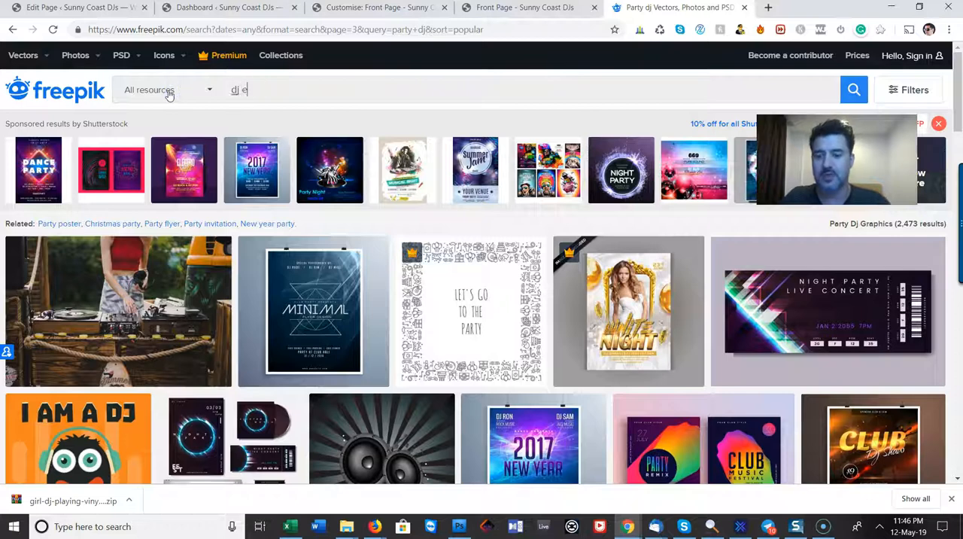
pyautogui.write('dj equipment')
pyautogui.press('Return')
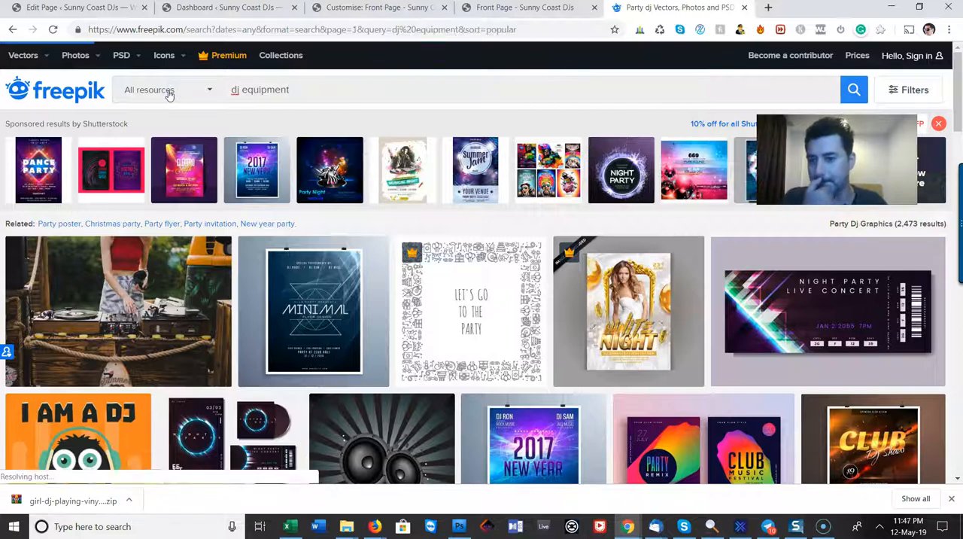
pyautogui.scroll(-10, 382, 301)
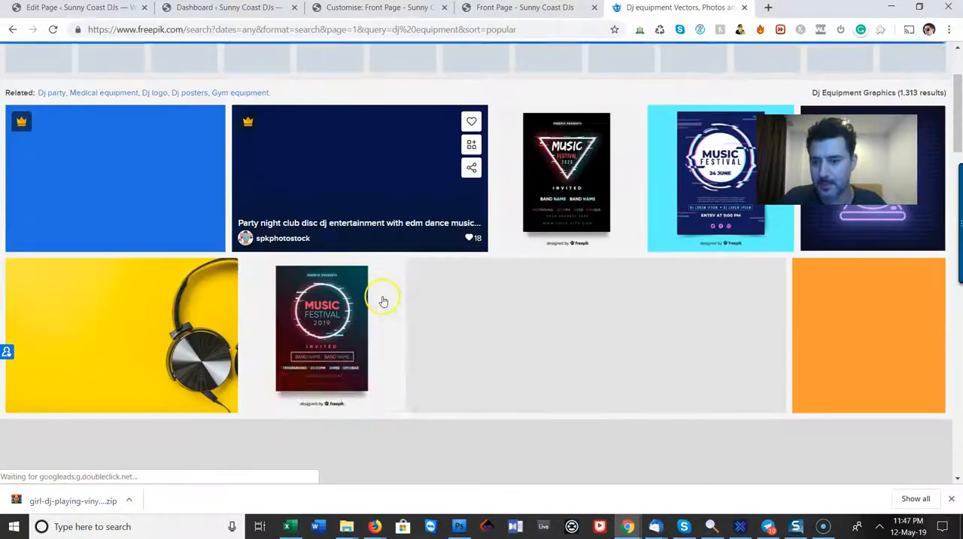
pyautogui.scroll(-8, 387, 299)
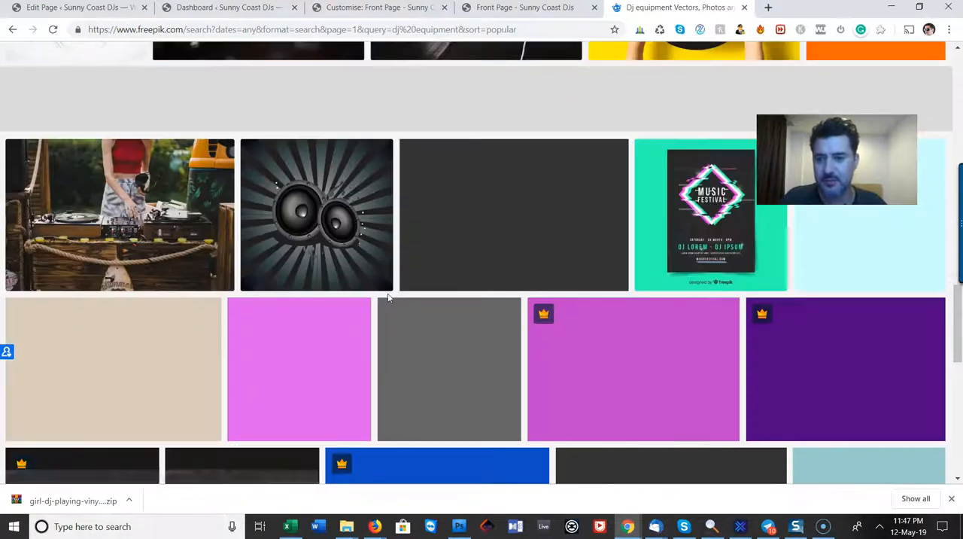
pyautogui.scroll(-3, 389, 299)
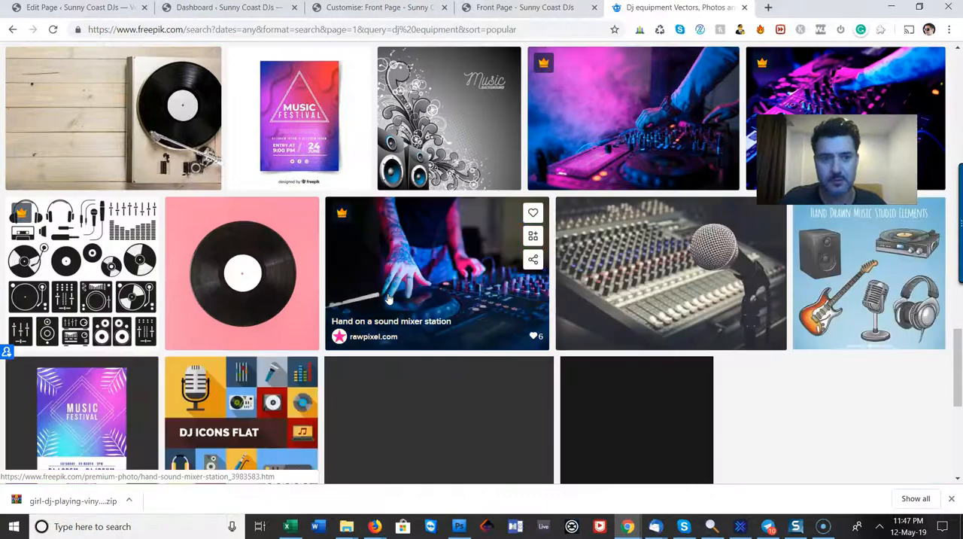
pyautogui.scroll(-4, 389, 300)
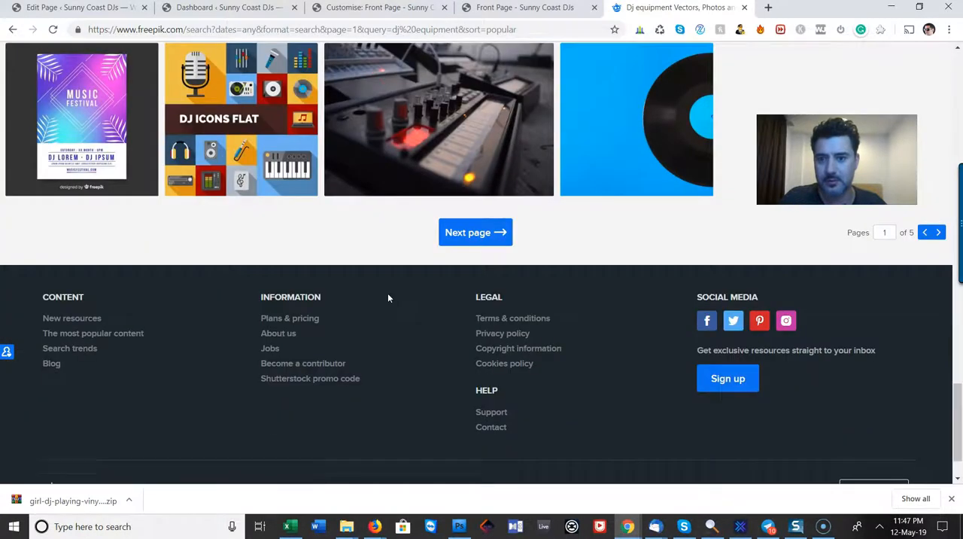
pyautogui.scroll(8, 389, 299)
pyautogui.scroll(-6, 389, 300)
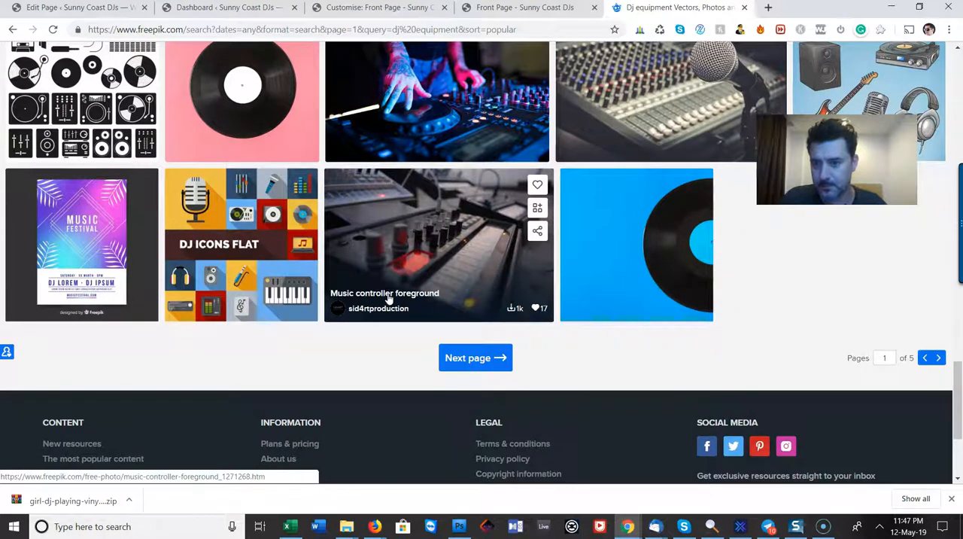
# Return to the Front Page customiser and publish the changes
pyautogui.click(496, 9)
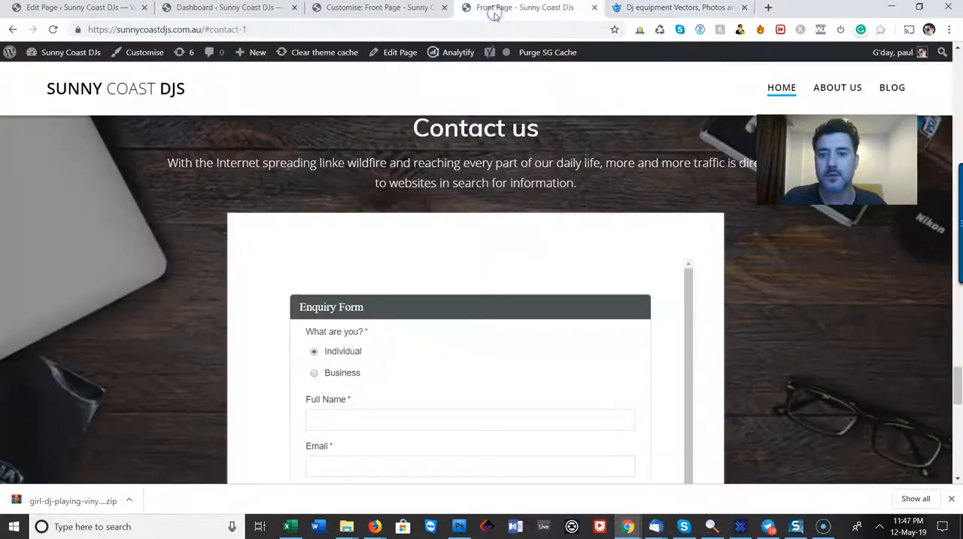
pyautogui.click(366, 10)
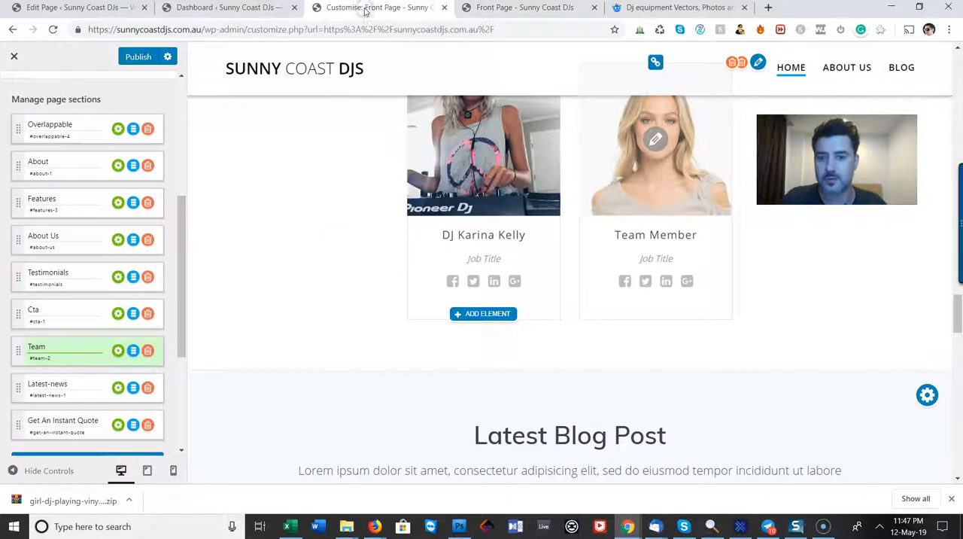
pyautogui.scroll(3, 374, 312)
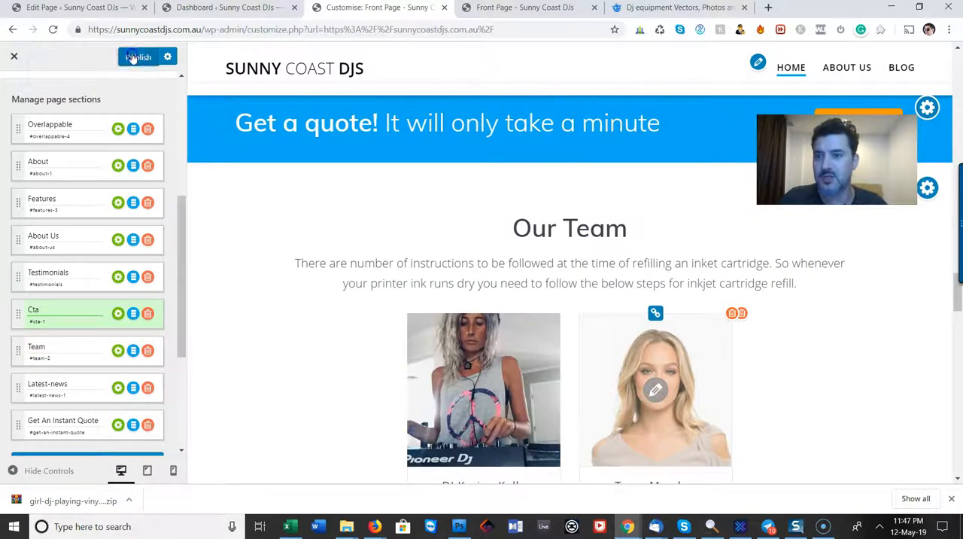
pyautogui.click(518, 9)
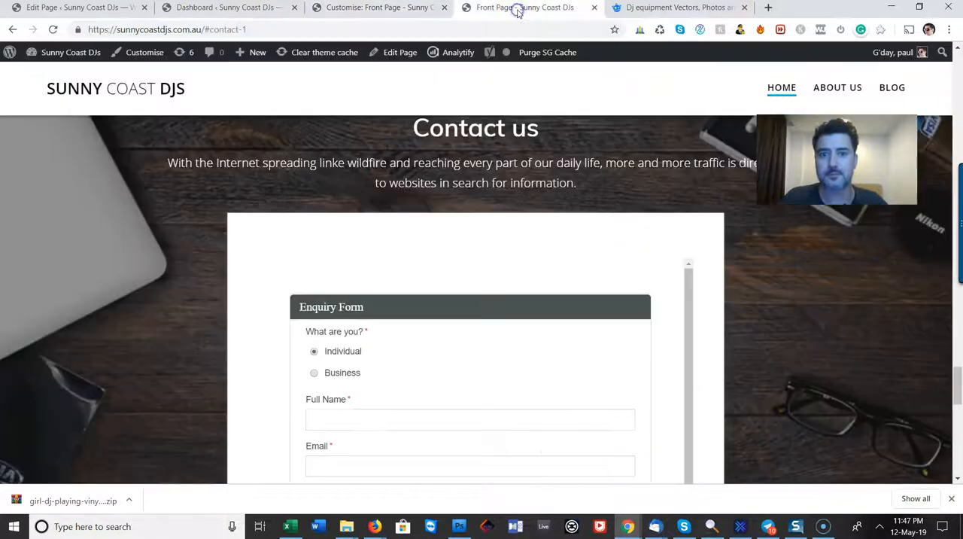
pyautogui.moveTo(952, 389); pyautogui.dragTo(949, 58)
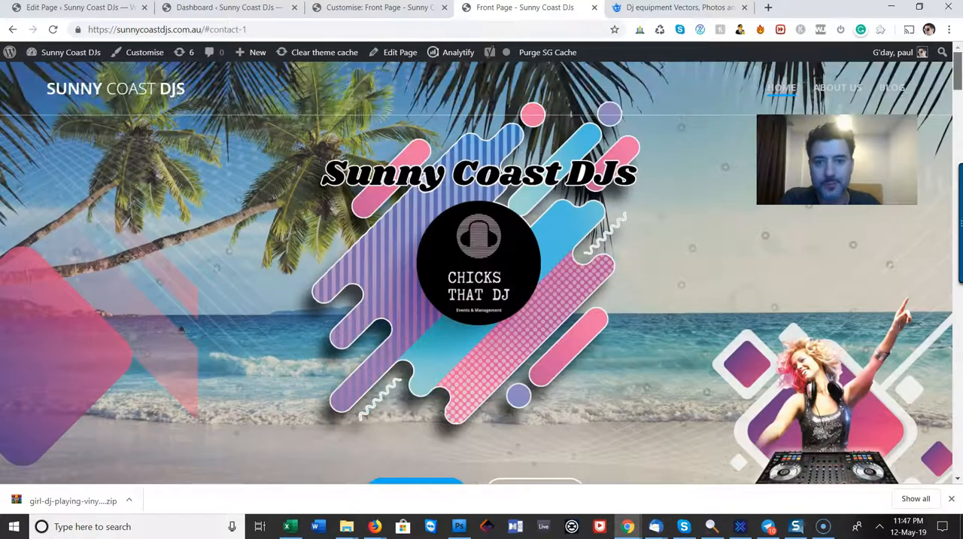
pyautogui.click(53, 29)
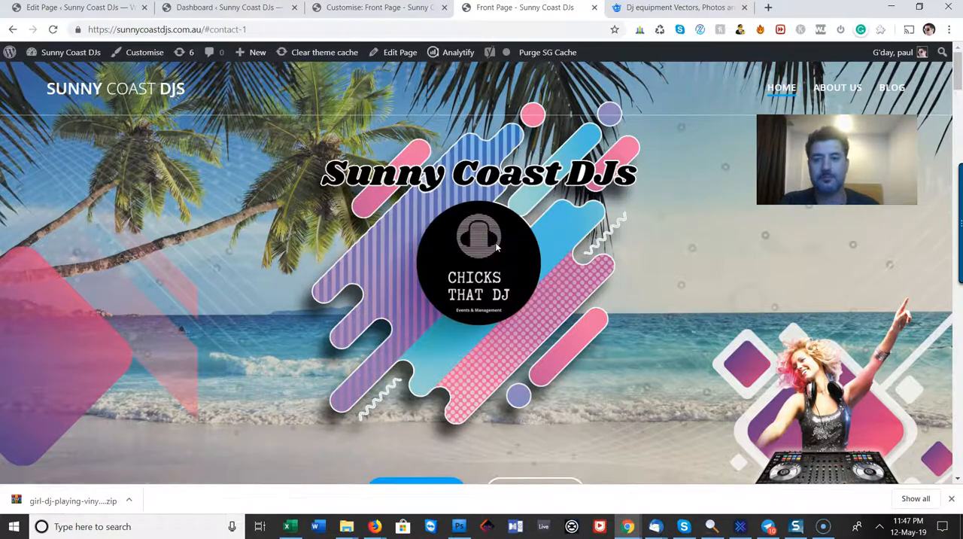
pyautogui.click(215, 29)
pyautogui.moveTo(201, 29); pyautogui.dragTo(546, 31)
pyautogui.press('BackSpace')
pyautogui.press('Return')
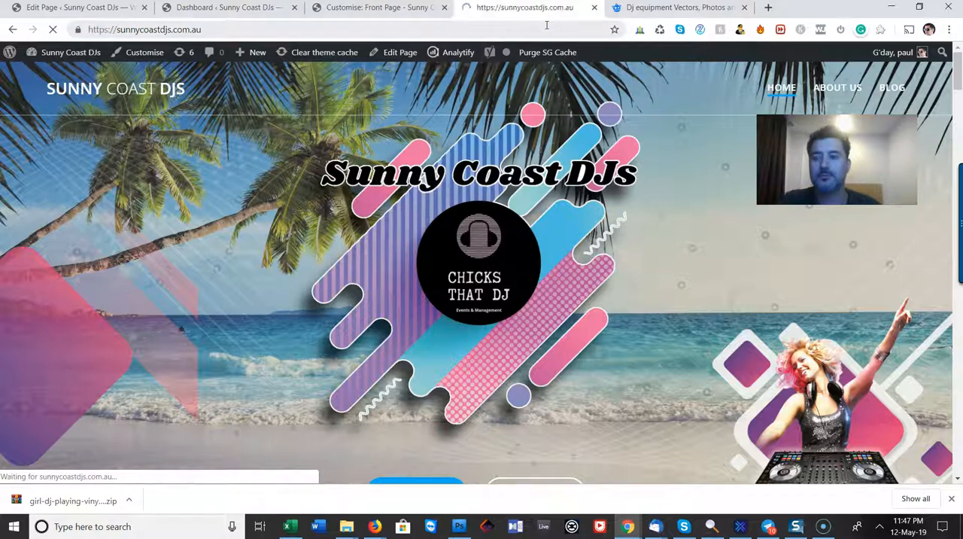
# Test the About Us link in the live page's hero banner and return to the top of the page
pyautogui.click(640, 105)
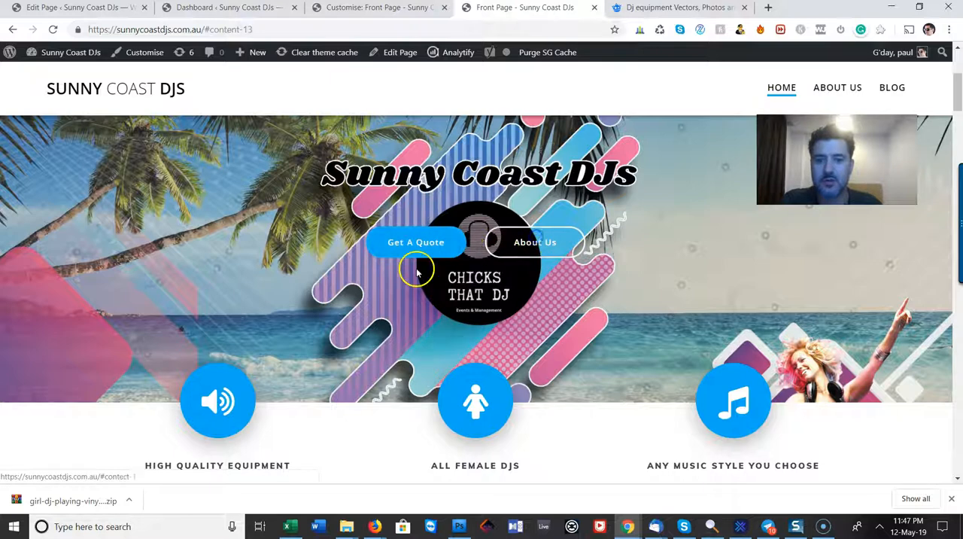
pyautogui.click(531, 243)
pyautogui.scroll(8, 617, 308)
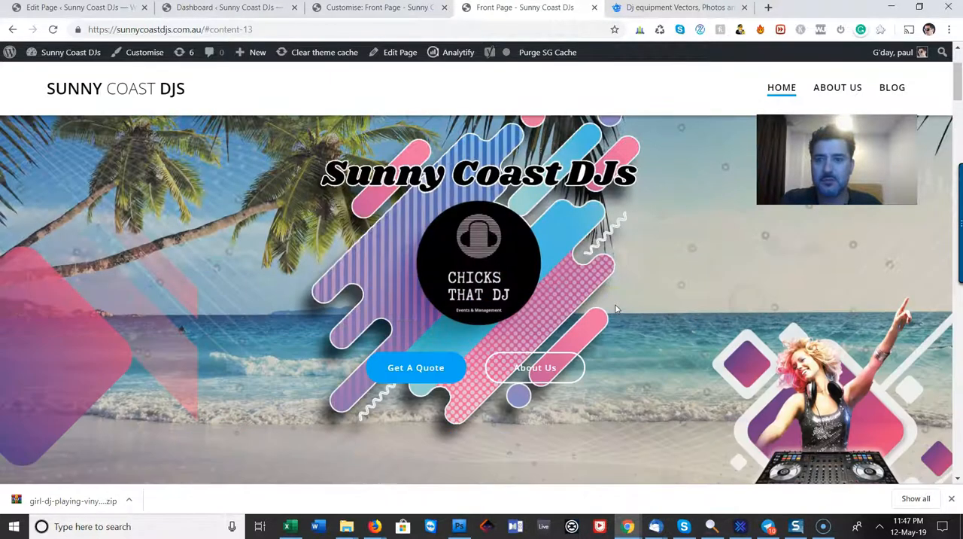
pyautogui.scroll(-5, 487, 310)
pyautogui.scroll(5, 486, 310)
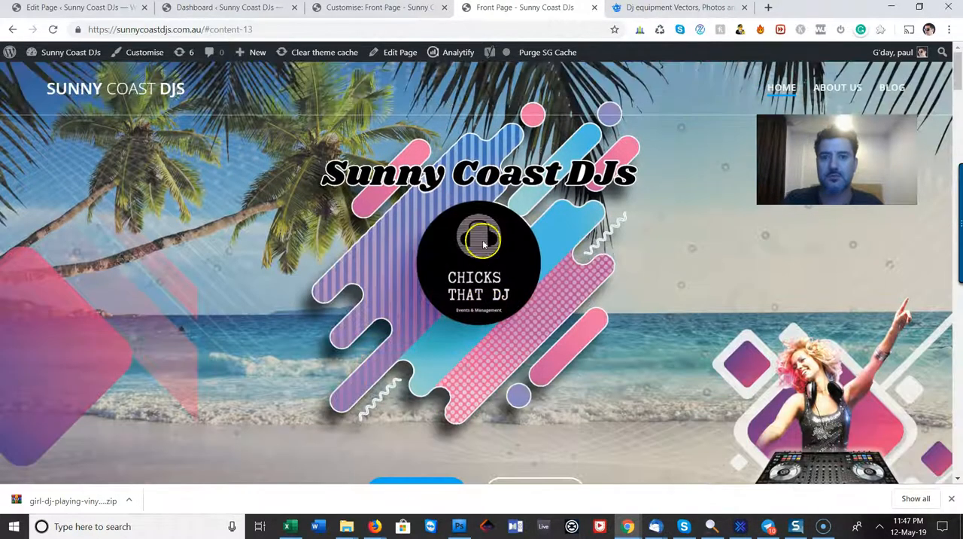
# Reload the live home page without the section anchor and review its sections from the hero banner down to About Us
pyautogui.click(420, 31)
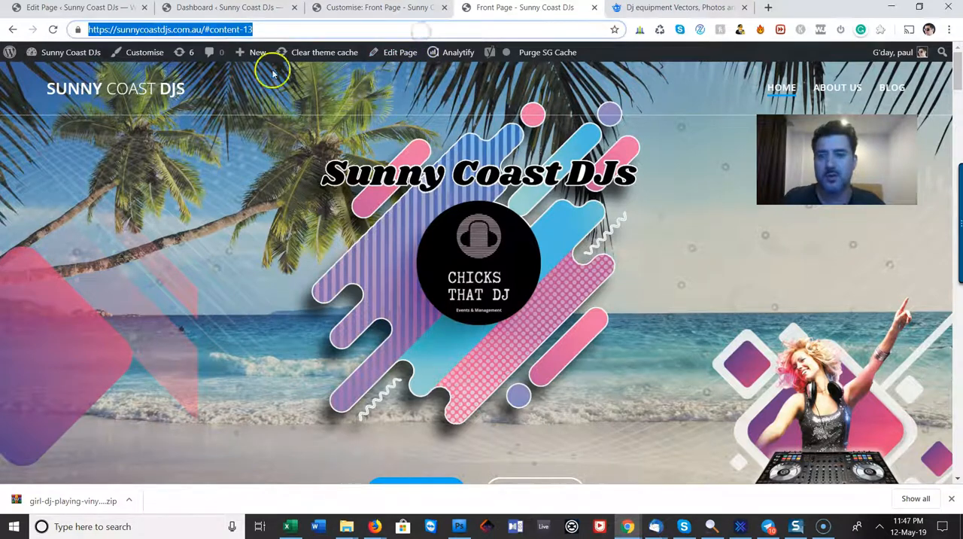
pyautogui.click(129, 90)
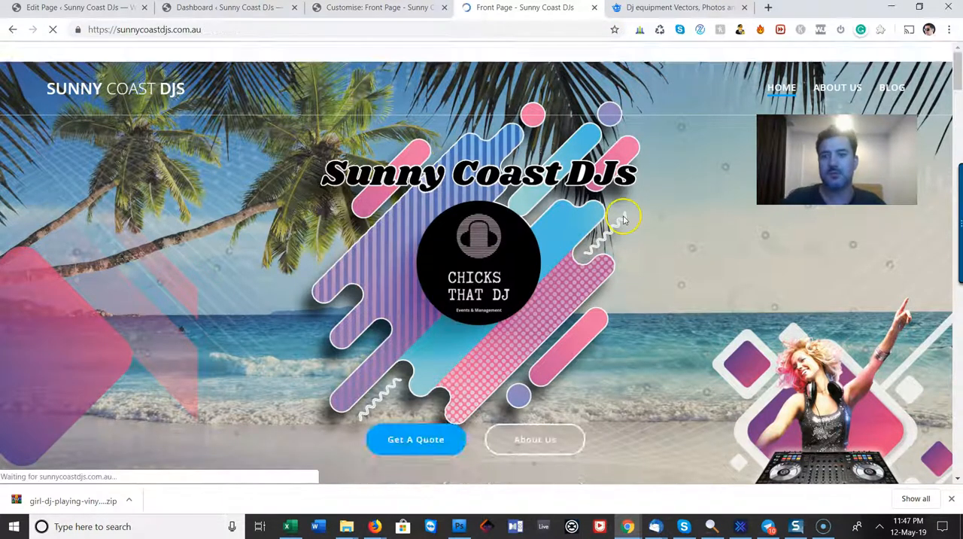
pyautogui.scroll(-5, 654, 170)
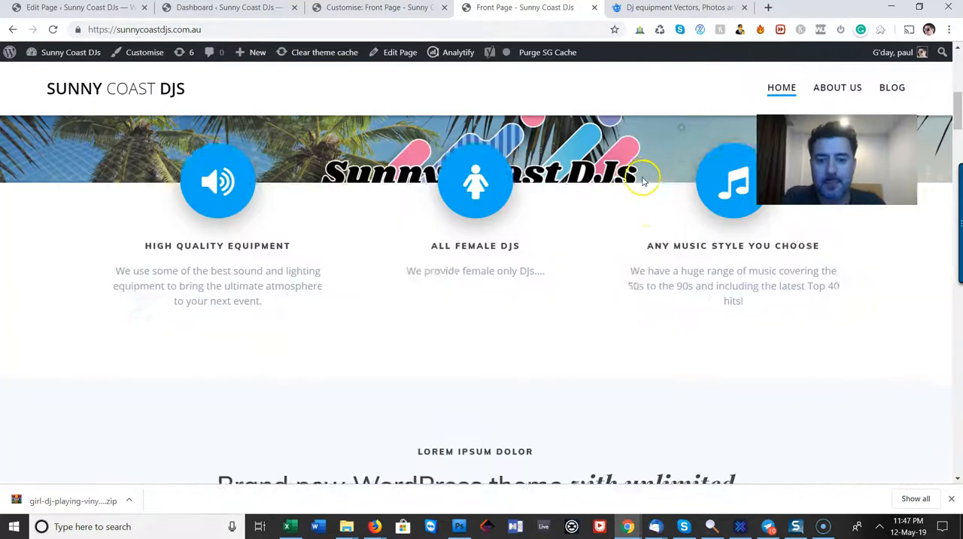
pyautogui.scroll(-5, 643, 181)
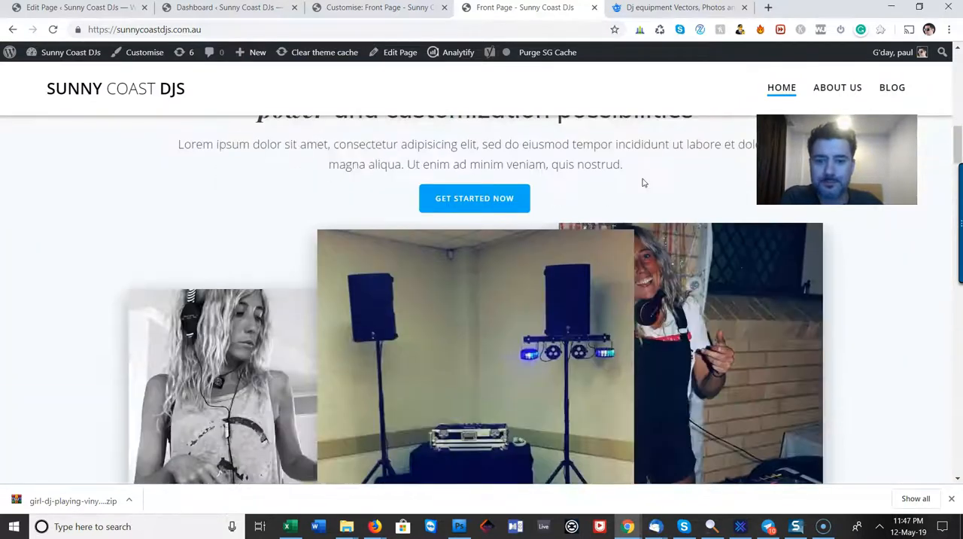
pyautogui.scroll(-3, 643, 182)
pyautogui.scroll(4, 642, 183)
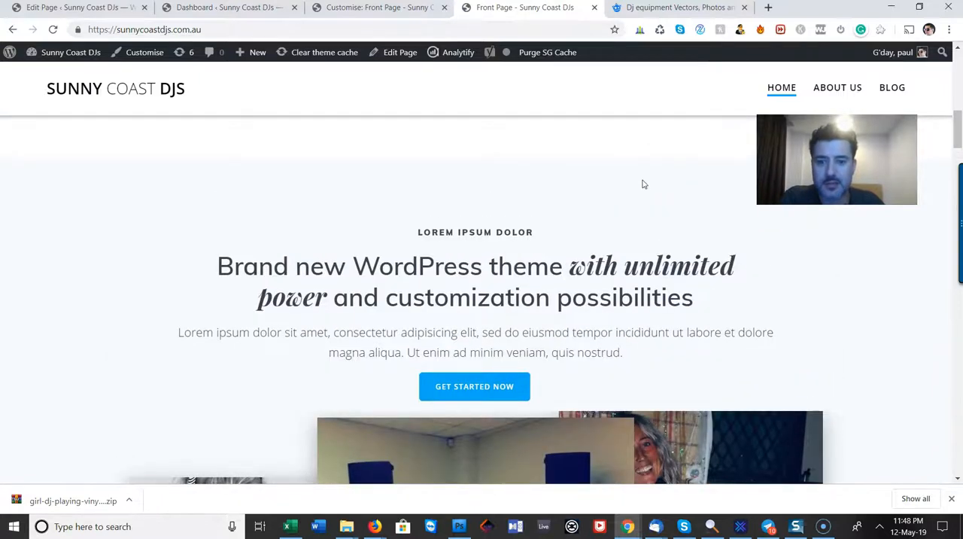
pyautogui.scroll(-4, 643, 183)
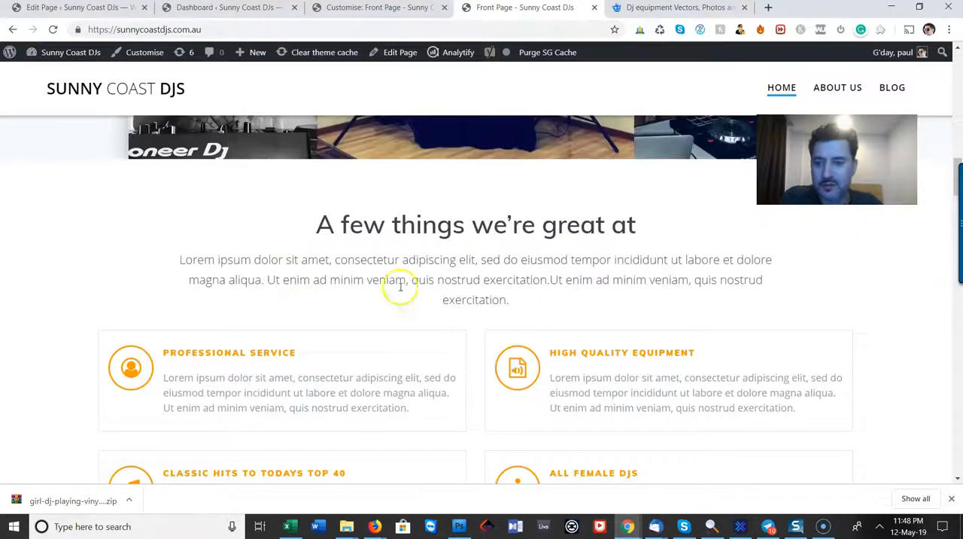
pyautogui.scroll(-2, 401, 286)
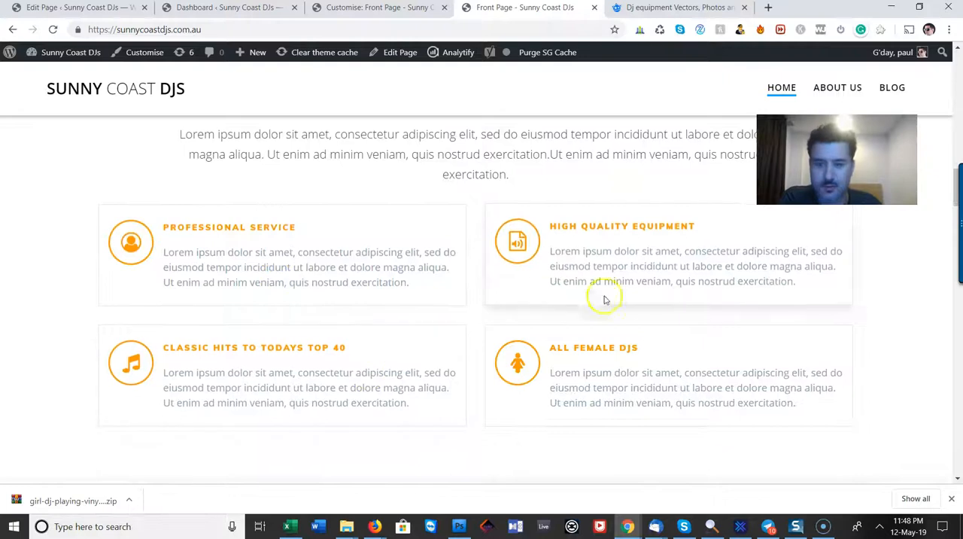
pyautogui.scroll(-4, 464, 266)
pyautogui.scroll(4, 615, 268)
pyautogui.scroll(-5, 679, 214)
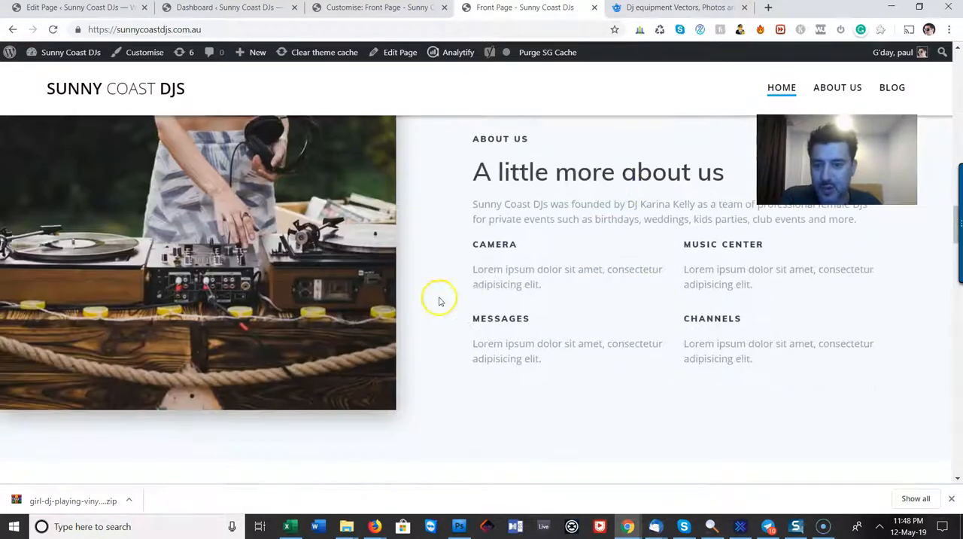
# Re-examine the features, the placeholder intro text and the overlapping photos above the About Us section
pyautogui.scroll(8, 533, 281)
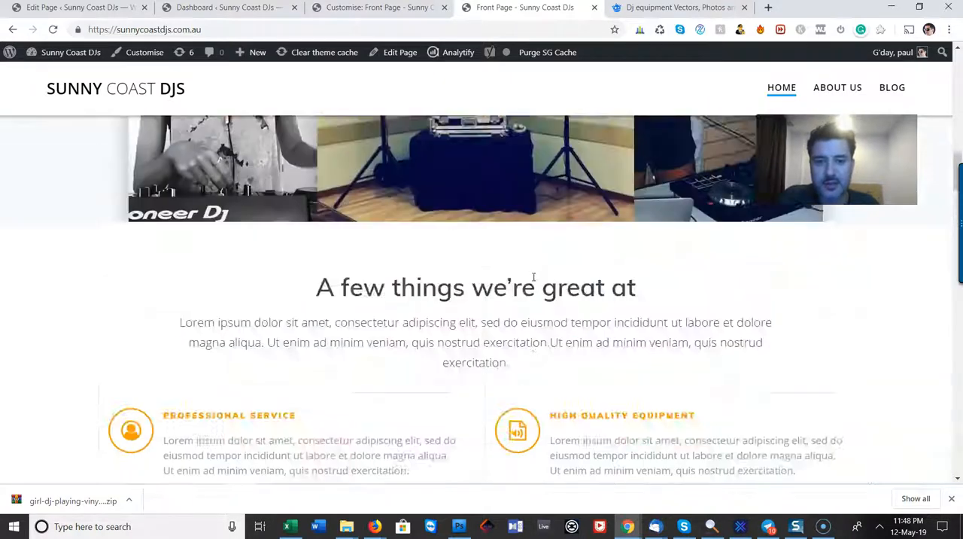
pyautogui.scroll(2, 534, 281)
pyautogui.scroll(-2, 526, 275)
pyautogui.scroll(3, 528, 277)
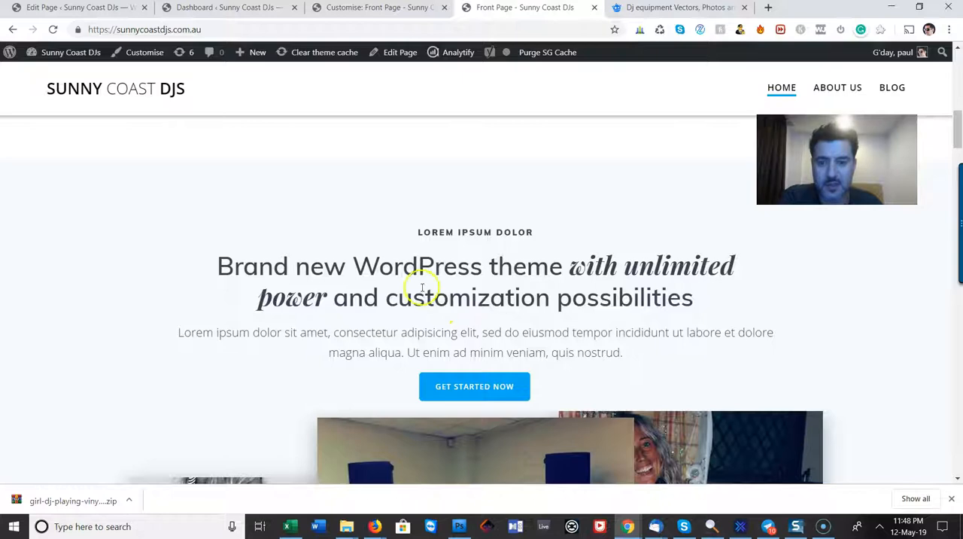
pyautogui.scroll(-5, 498, 347)
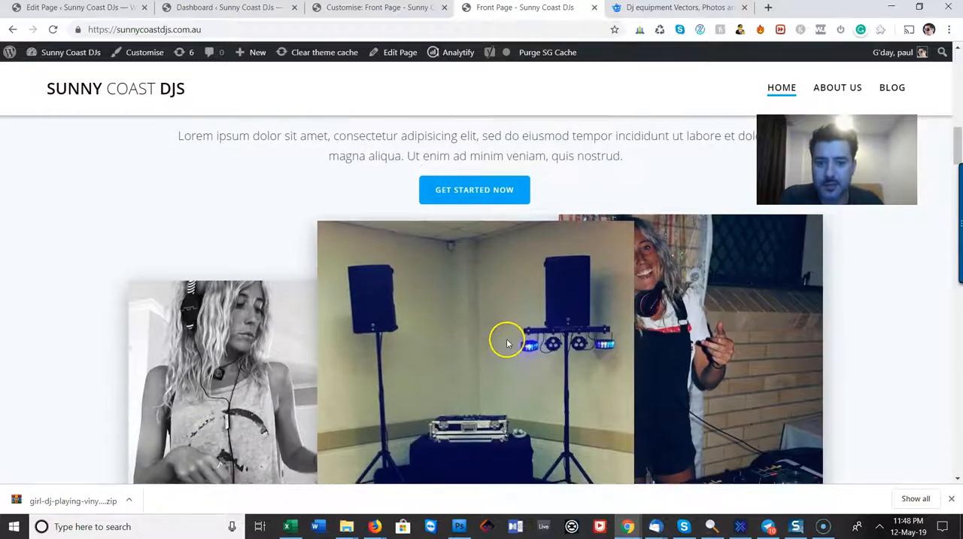
# Review the About Us and Client Testimonials sections and test the Get a Quote link in the blue call-to-action strip
pyautogui.scroll(-8, 508, 339)
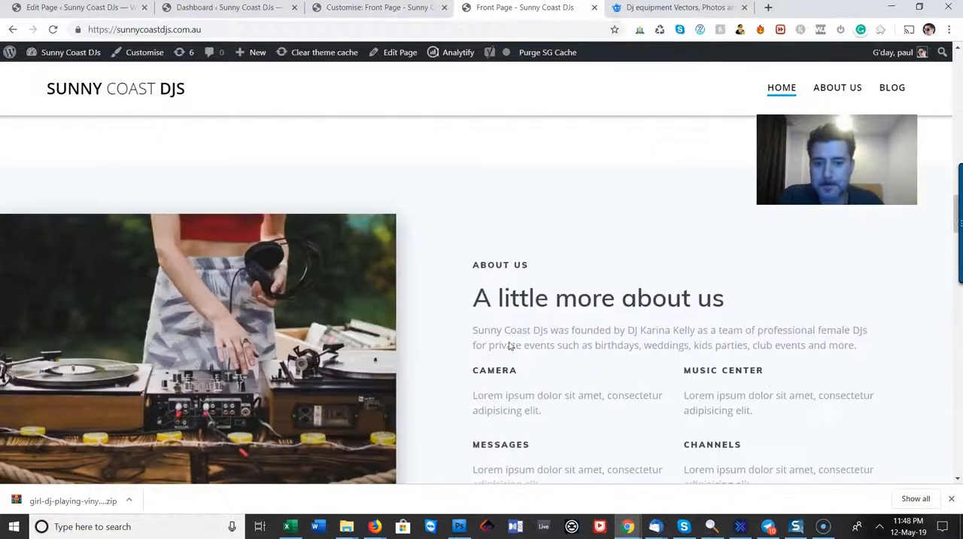
pyautogui.scroll(2, 539, 324)
pyautogui.scroll(-9, 553, 285)
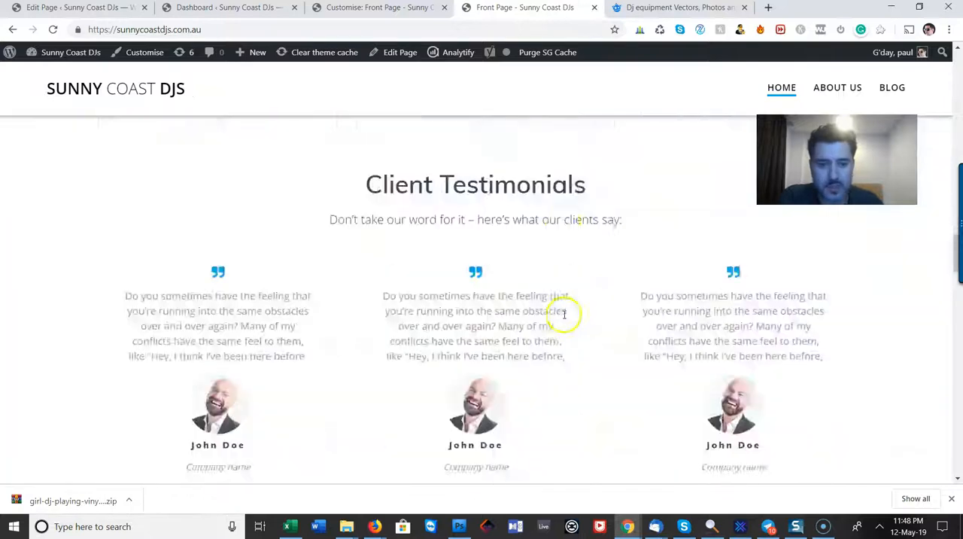
pyautogui.click(832, 280)
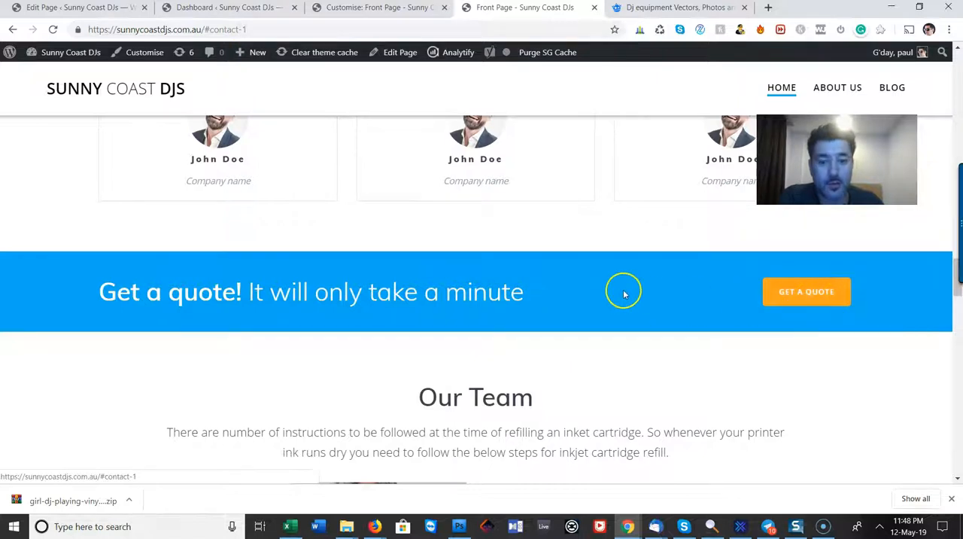
pyautogui.scroll(3, 793, 323)
pyautogui.scroll(10, 783, 323)
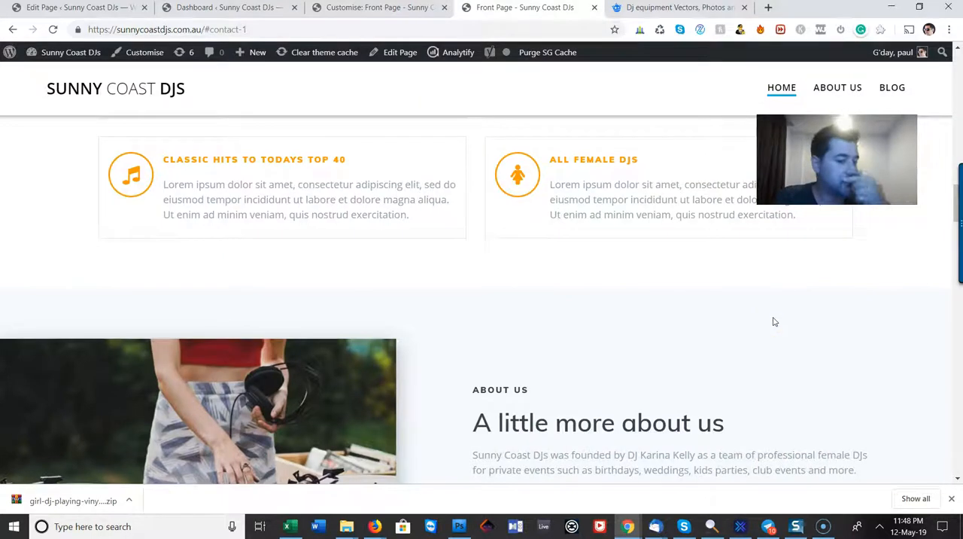
# Examine the live page from Client Testimonials through Latest Blog Post to the instant quote enquiry form, and return to the hero banner
pyautogui.scroll(-15, 561, 266)
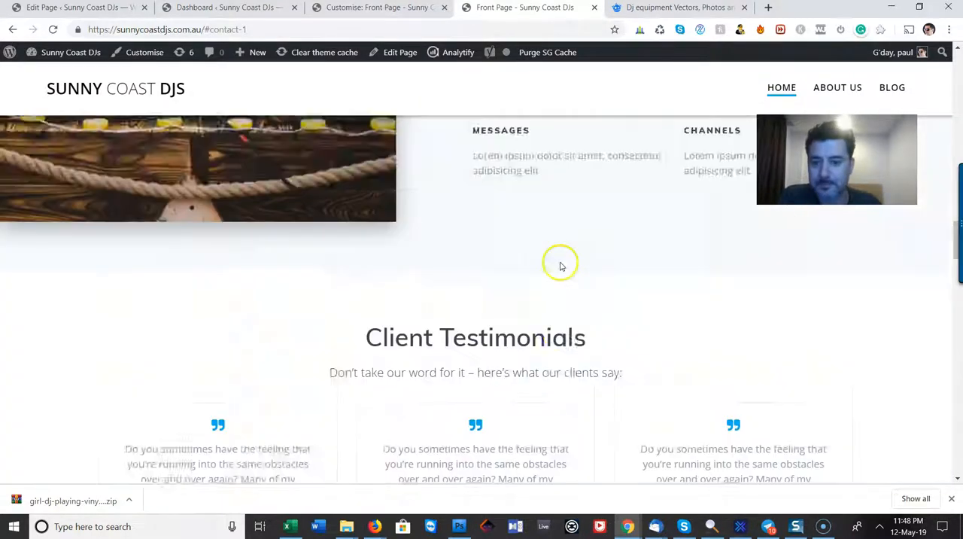
pyautogui.scroll(-5, 561, 265)
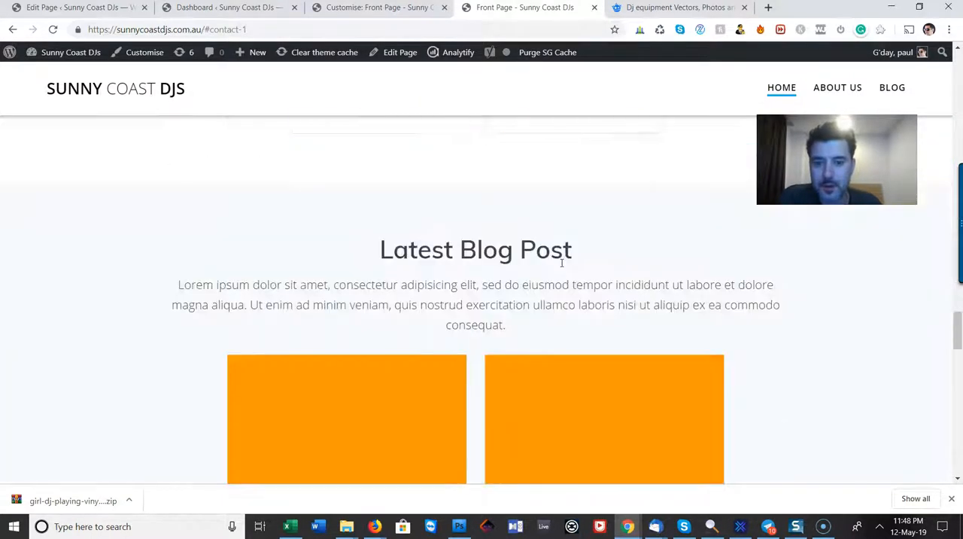
pyautogui.scroll(-7, 561, 262)
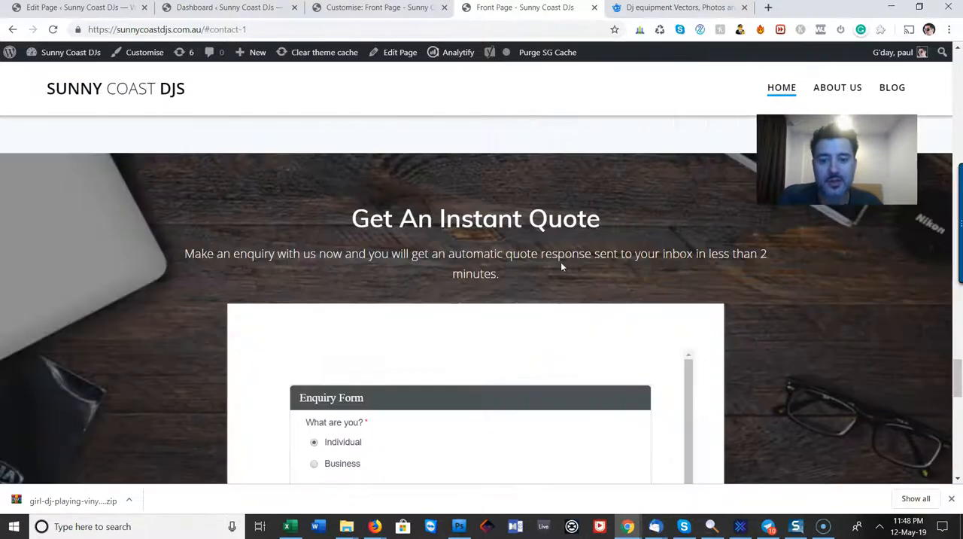
pyautogui.scroll(-5, 564, 262)
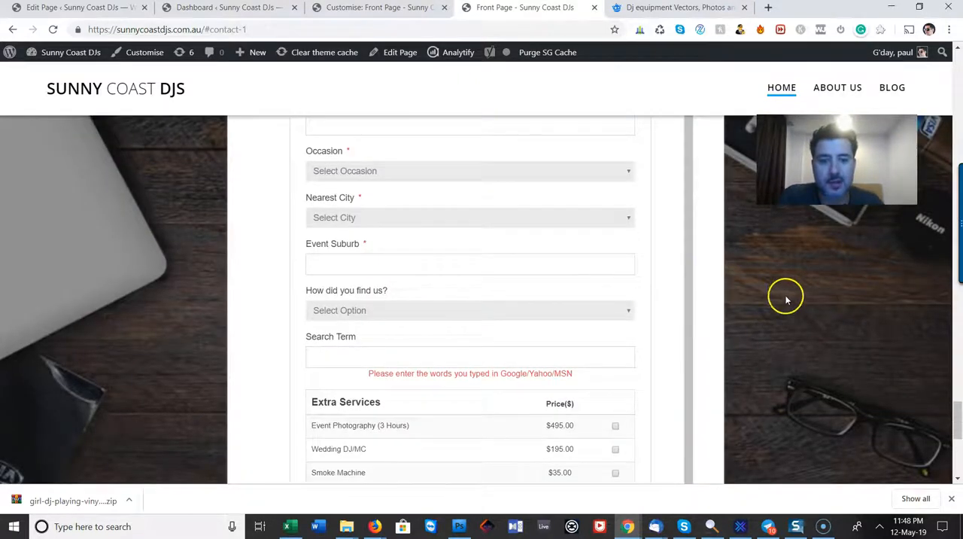
pyautogui.scroll(6, 759, 313)
pyautogui.scroll(15, 744, 314)
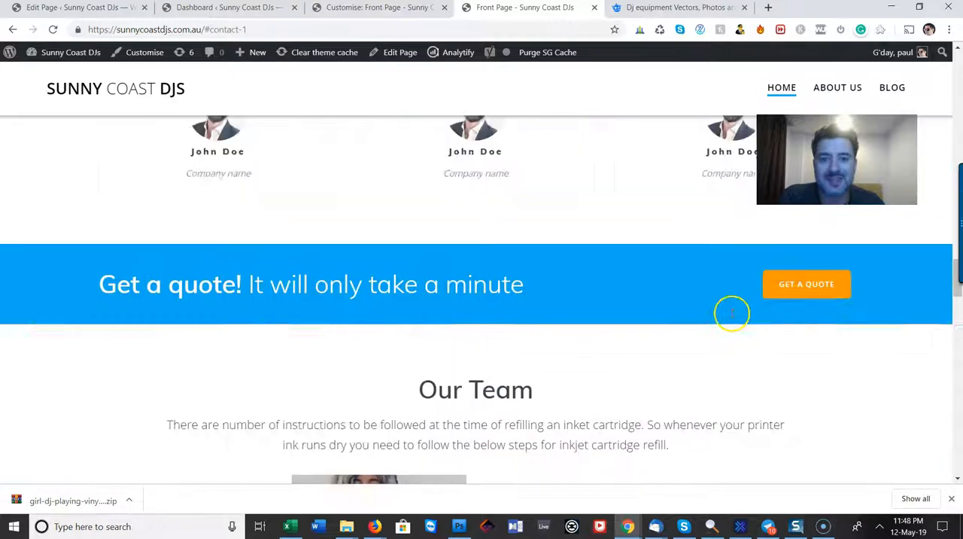
pyautogui.scroll(15, 731, 315)
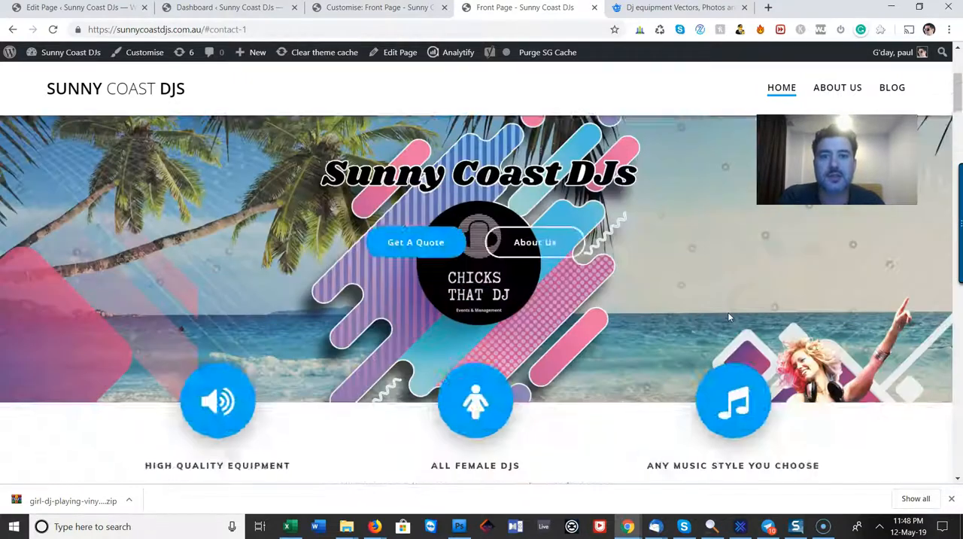
# Walk through every front page section from the placeholder intro to the Get An Instant Quote form and back to the banner
pyautogui.scroll(-8, 611, 324)
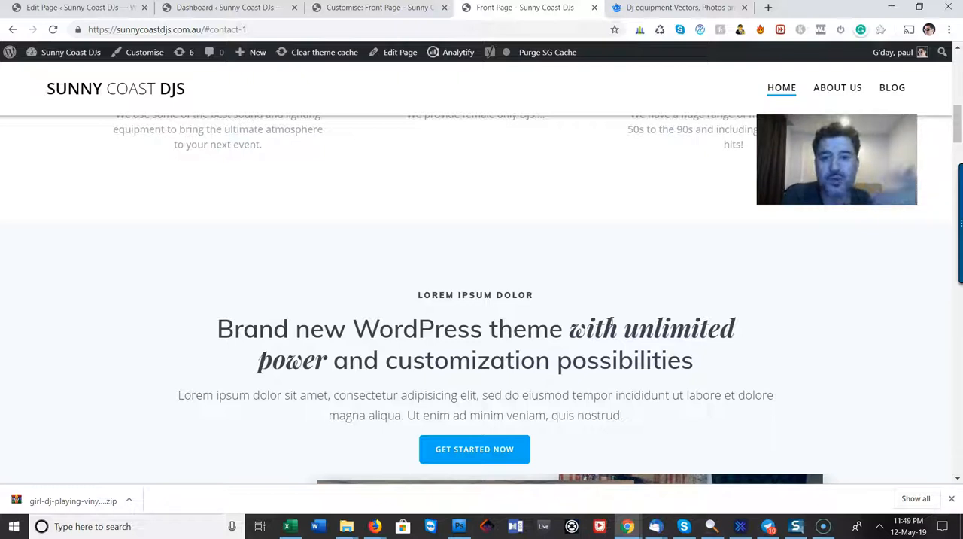
pyautogui.scroll(-1, 524, 217)
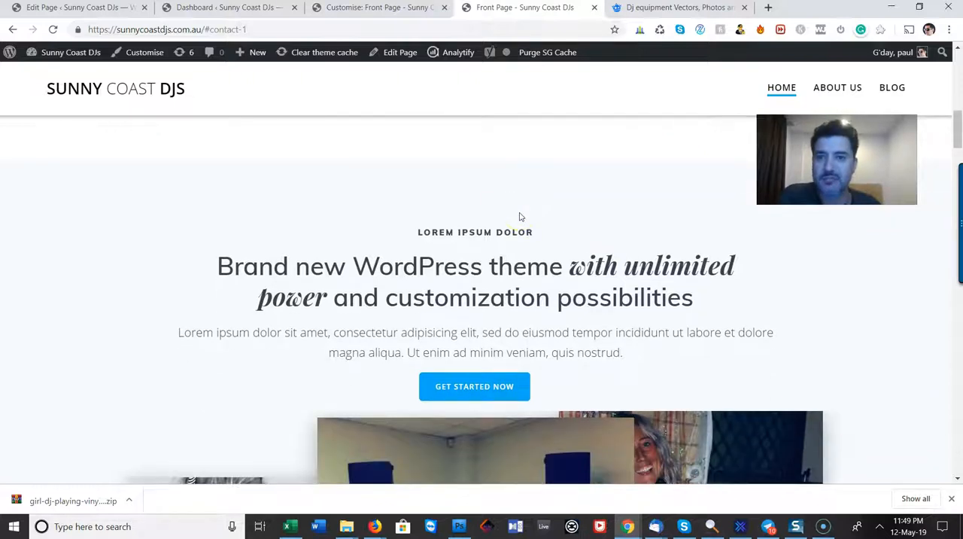
pyautogui.scroll(-4, 518, 209)
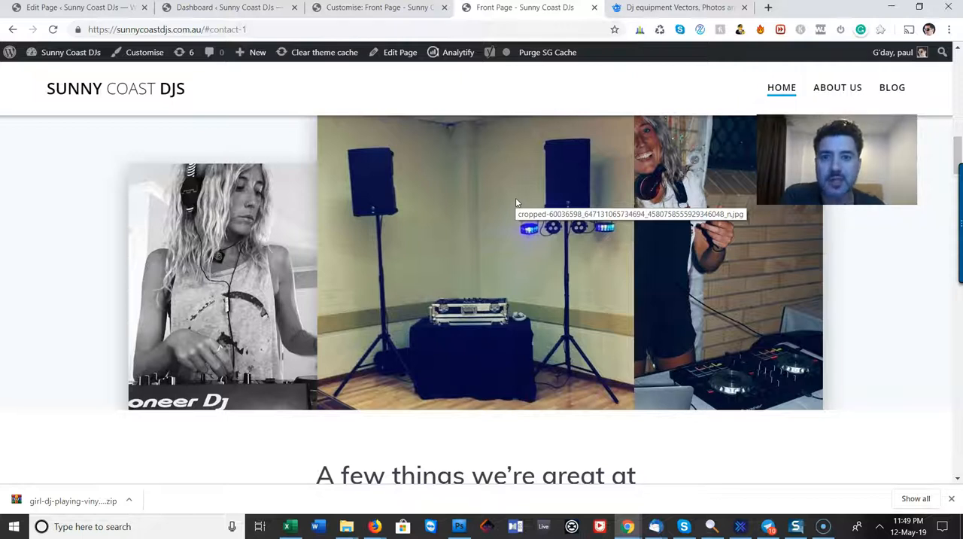
pyautogui.scroll(-8, 512, 200)
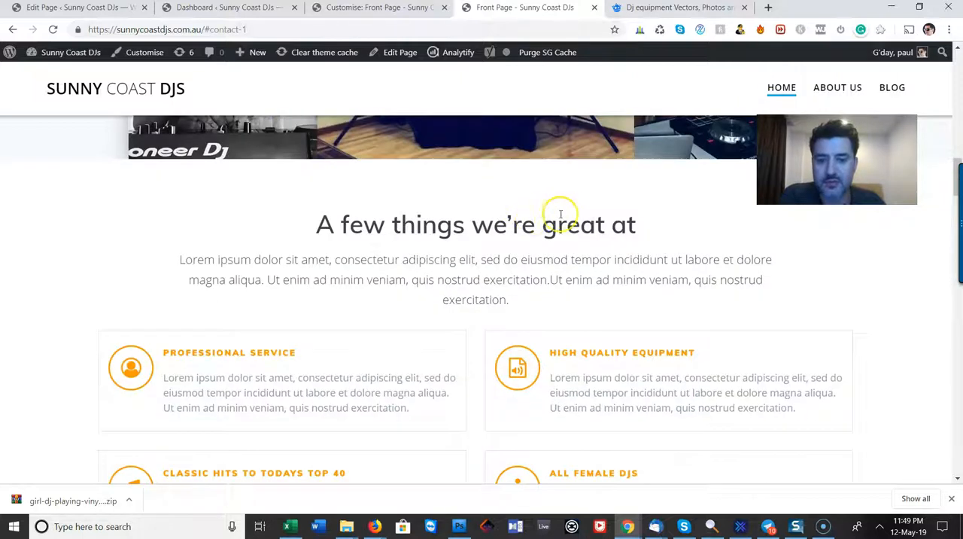
pyautogui.scroll(-10, 578, 222)
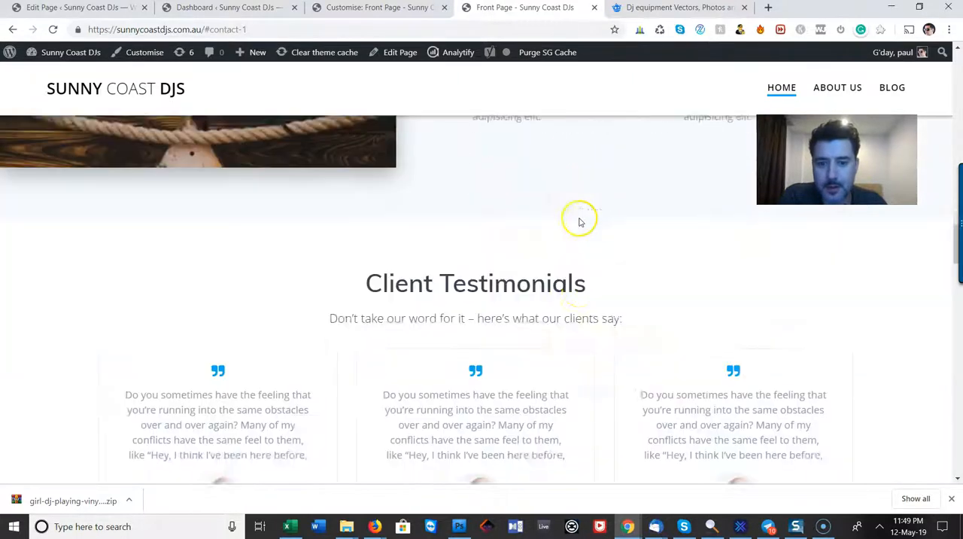
pyautogui.scroll(-6, 581, 223)
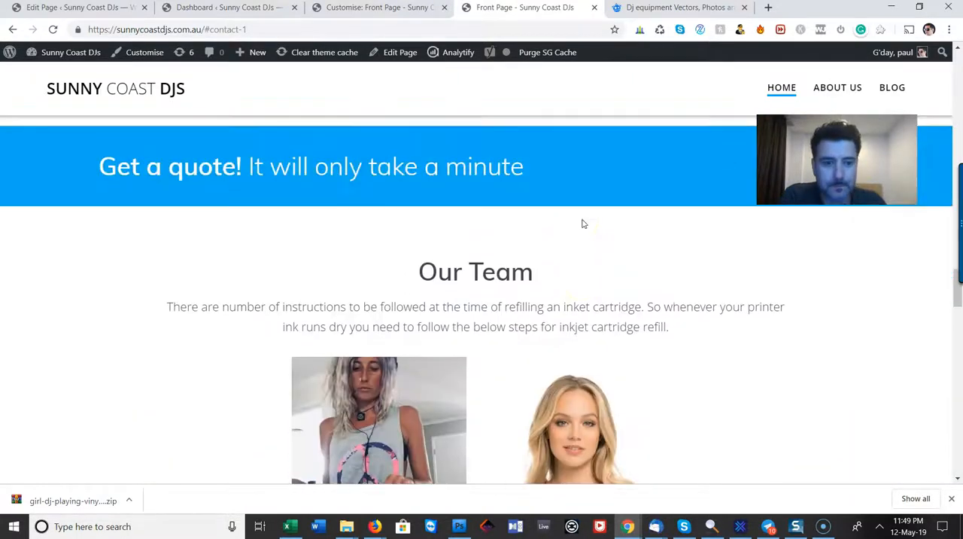
pyautogui.scroll(-10, 582, 223)
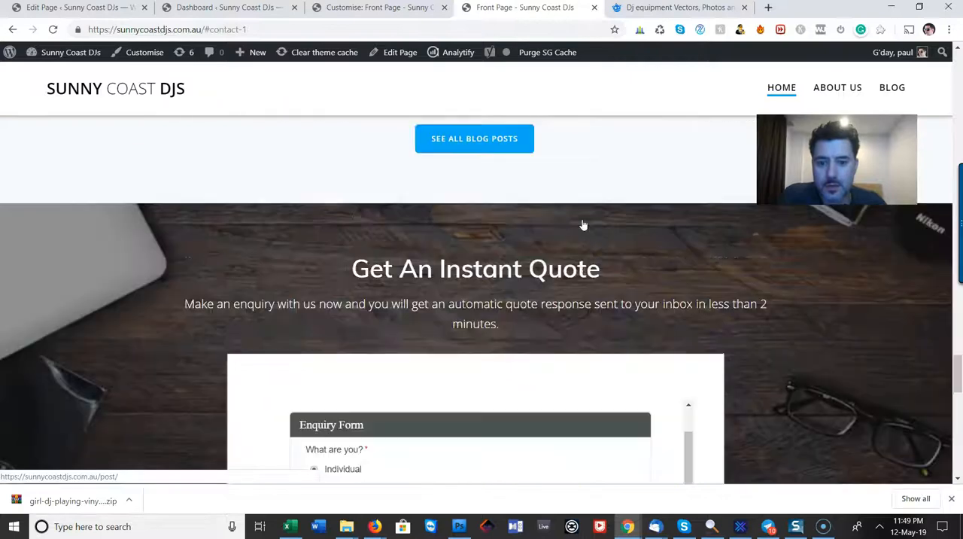
pyautogui.scroll(-10, 713, 251)
pyautogui.scroll(15, 716, 251)
pyautogui.scroll(20, 718, 250)
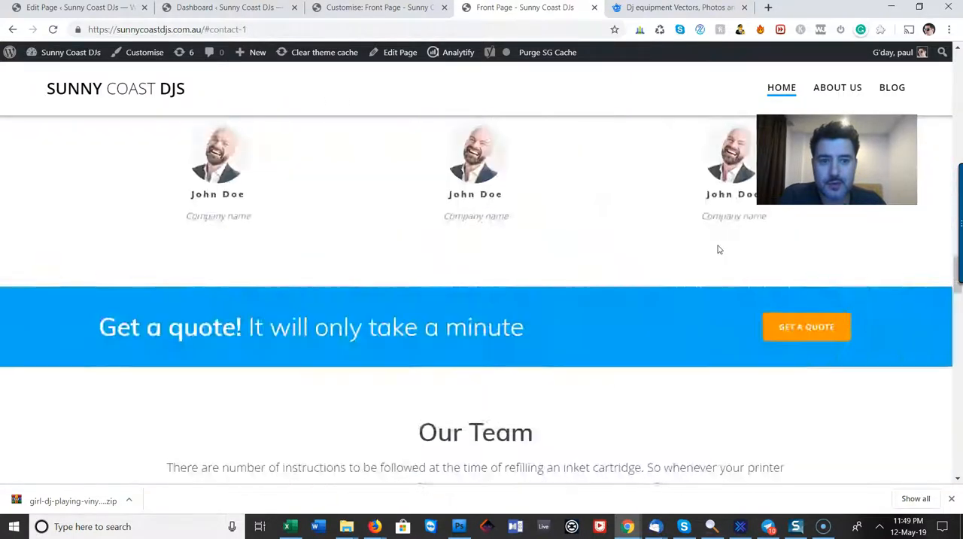
pyautogui.scroll(9, 717, 249)
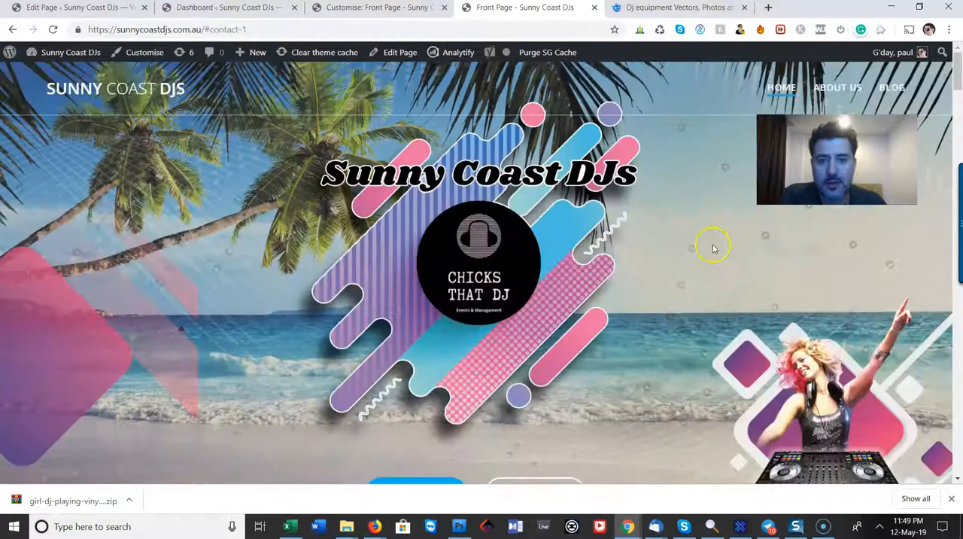
# Compare the placeholder intro text and the three overlapping DJ photos with the hero banner
pyautogui.scroll(-4, 527, 235)
pyautogui.scroll(-5, 530, 256)
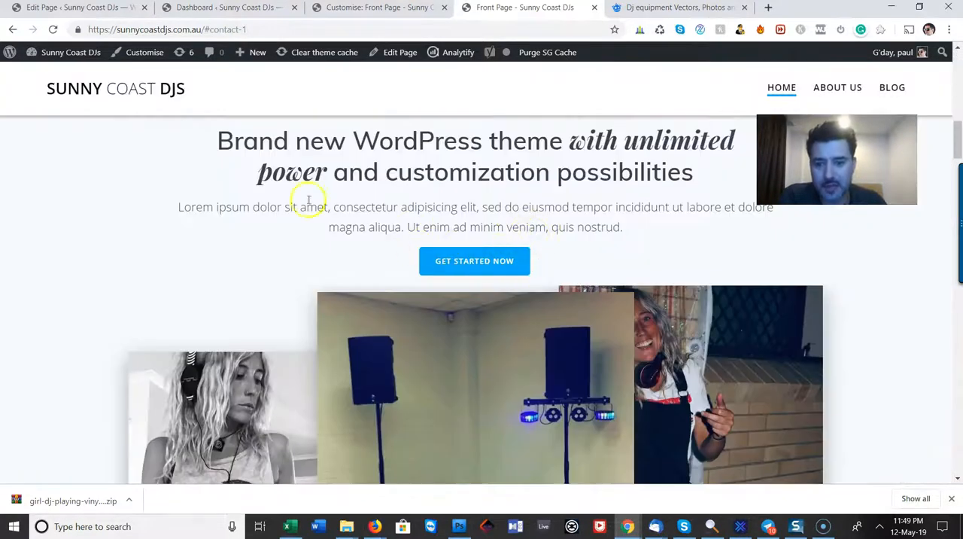
pyautogui.scroll(-5, 316, 225)
pyautogui.scroll(-7, 458, 218)
pyautogui.scroll(11, 458, 219)
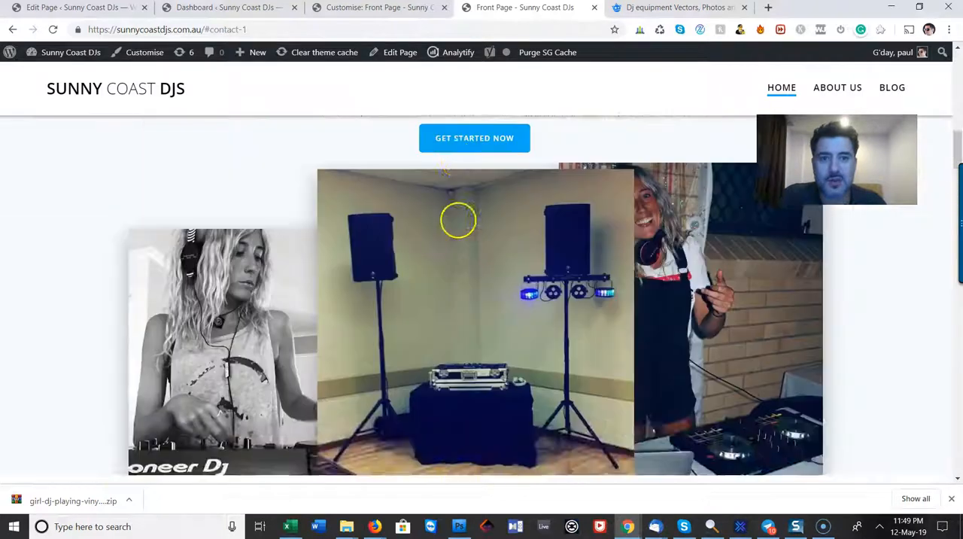
pyautogui.scroll(9, 459, 220)
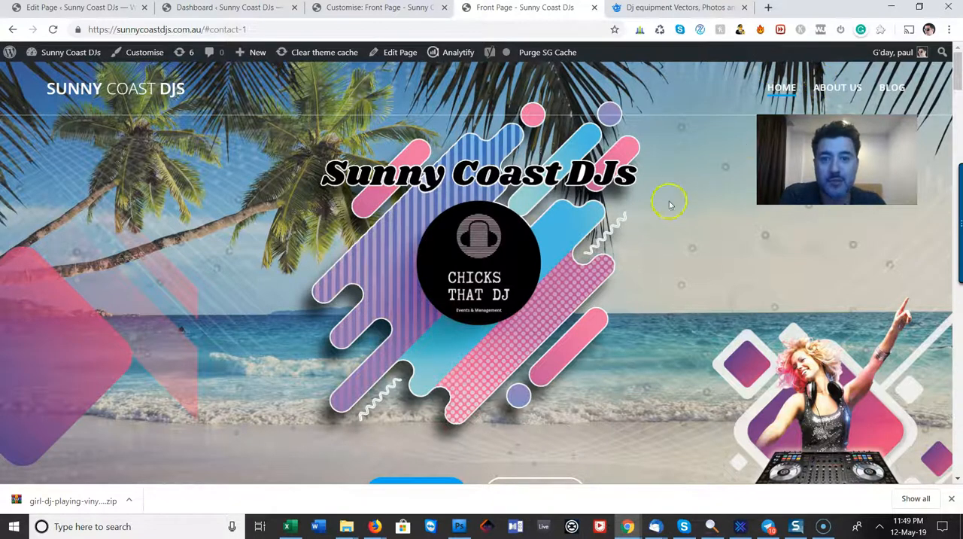
# Go down to the Get An Instant Quote section, focus the enquiry form's Full Name field and examine the form's fields and extra services
pyautogui.scroll(-10, 565, 299)
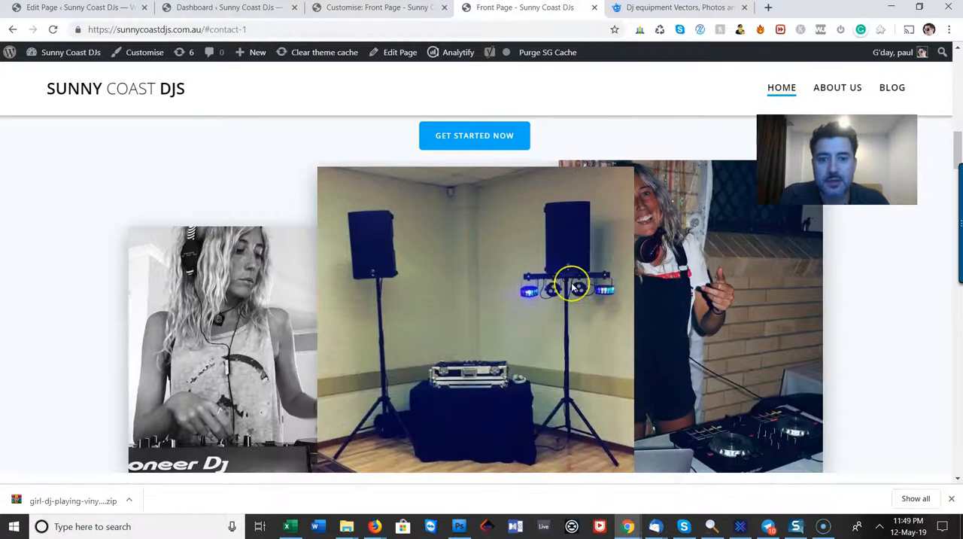
pyautogui.scroll(-10, 573, 286)
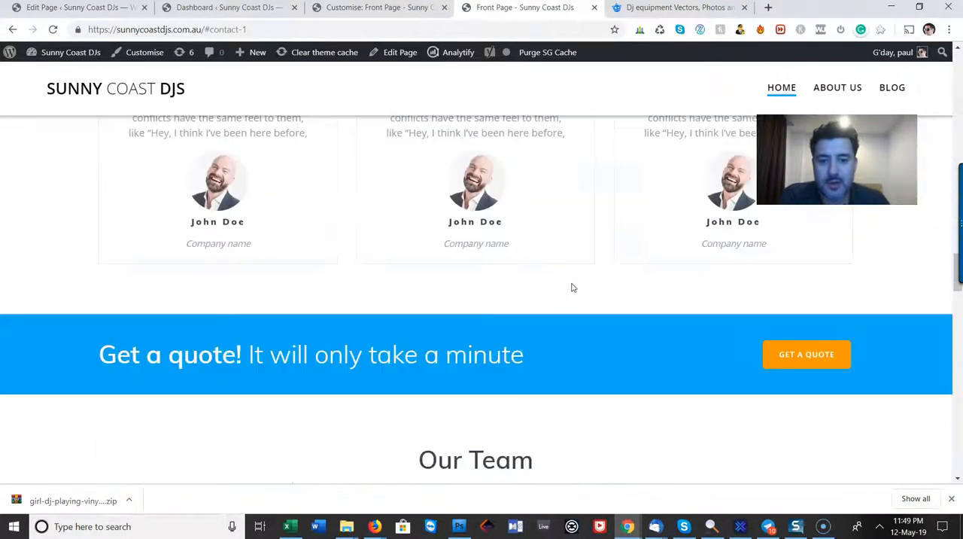
pyautogui.scroll(-10, 573, 287)
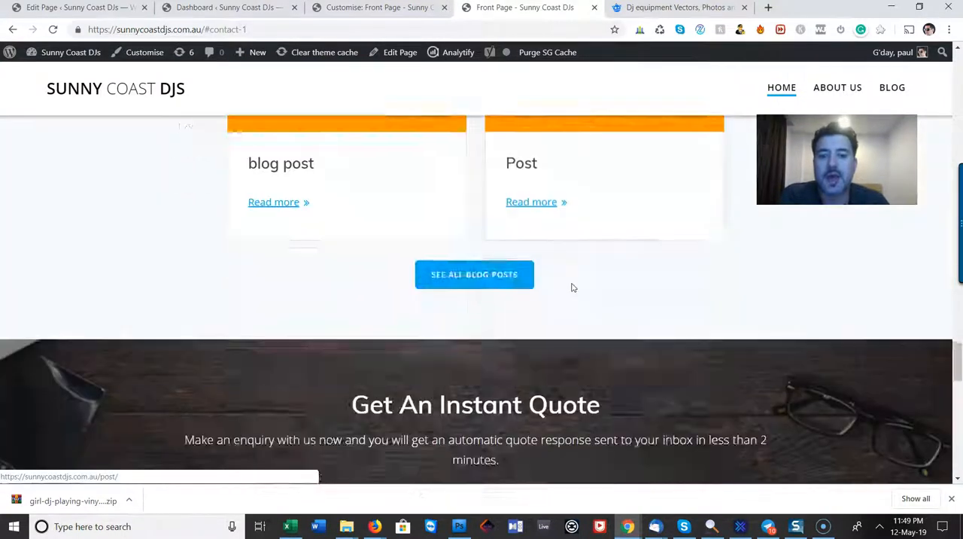
pyautogui.click(576, 286)
pyautogui.scroll(-1, 745, 258)
pyautogui.click(471, 359)
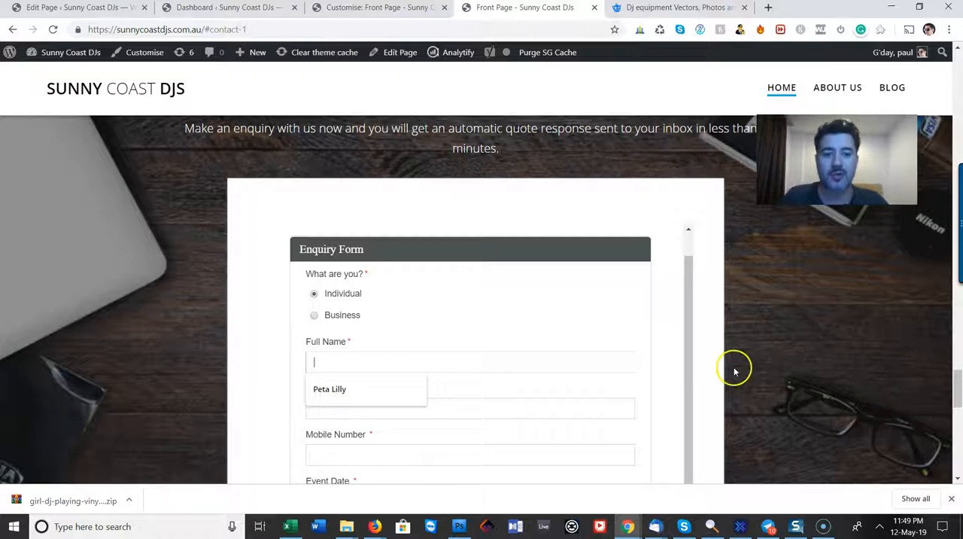
pyautogui.scroll(-3, 733, 369)
pyautogui.scroll(-2, 706, 357)
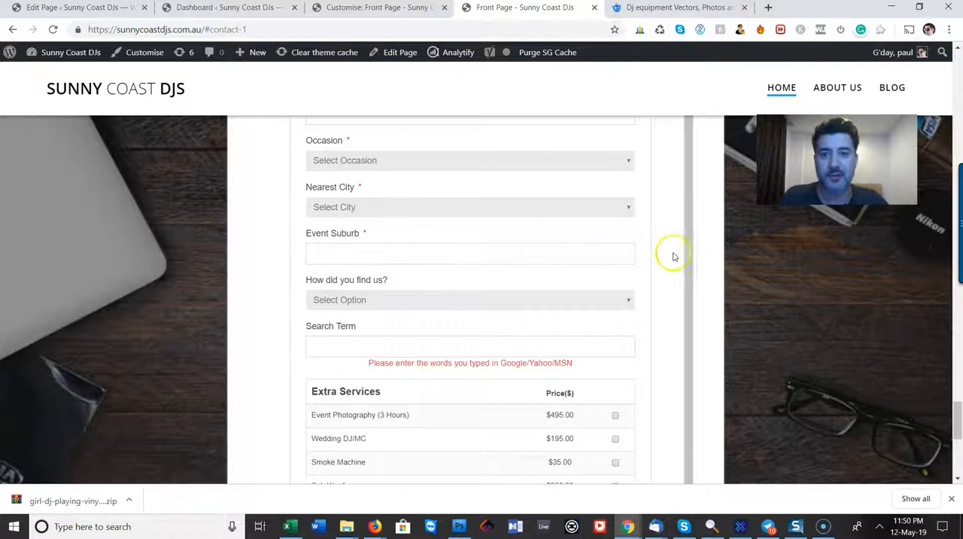
pyautogui.scroll(-3, 679, 271)
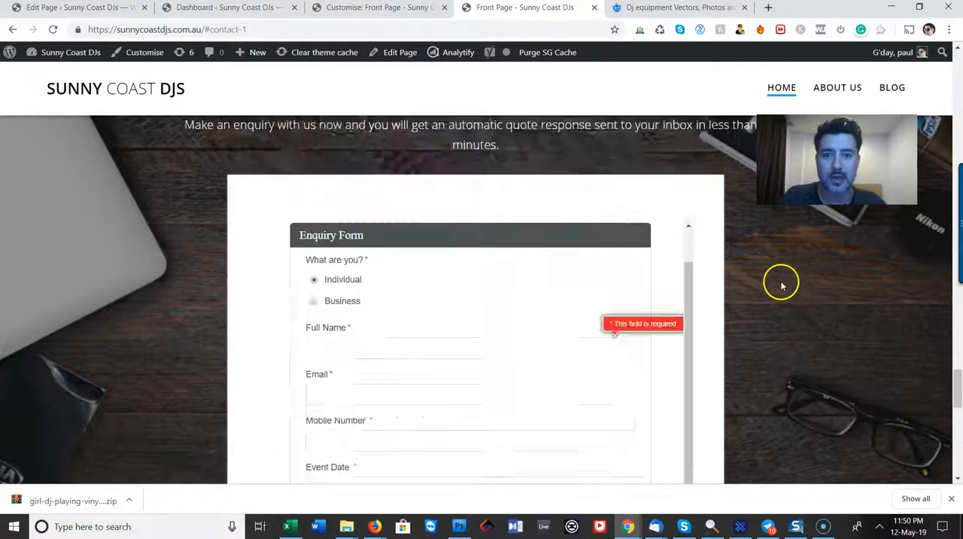
# Review the page upwards from Latest Blog Post through Our Team, Client Testimonials and the features to the hero banner
pyautogui.scroll(-6, 777, 274)
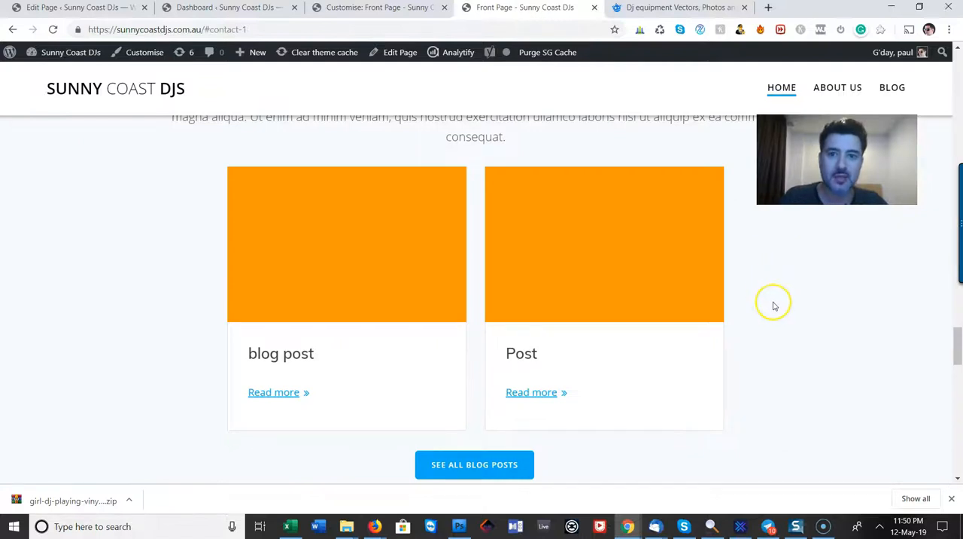
pyautogui.scroll(5, 775, 305)
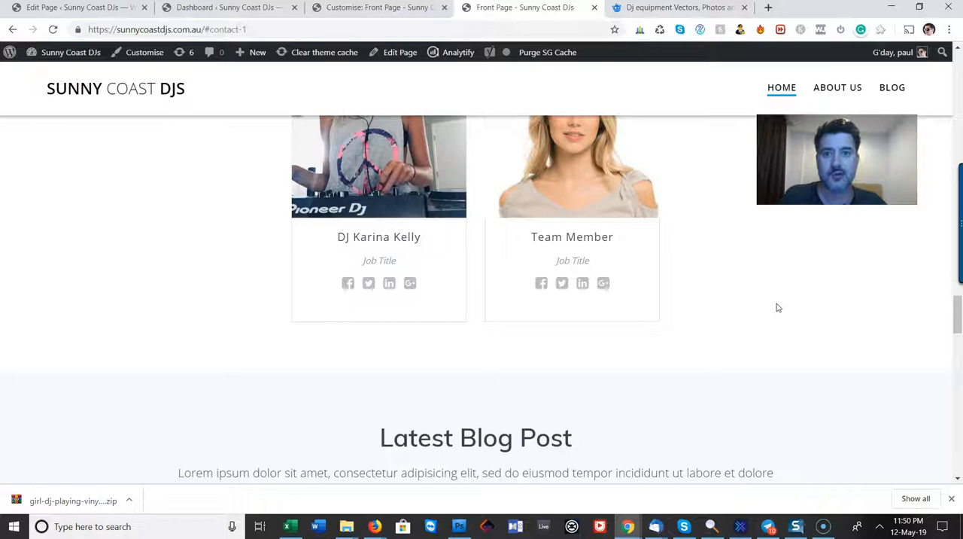
pyautogui.scroll(10, 778, 307)
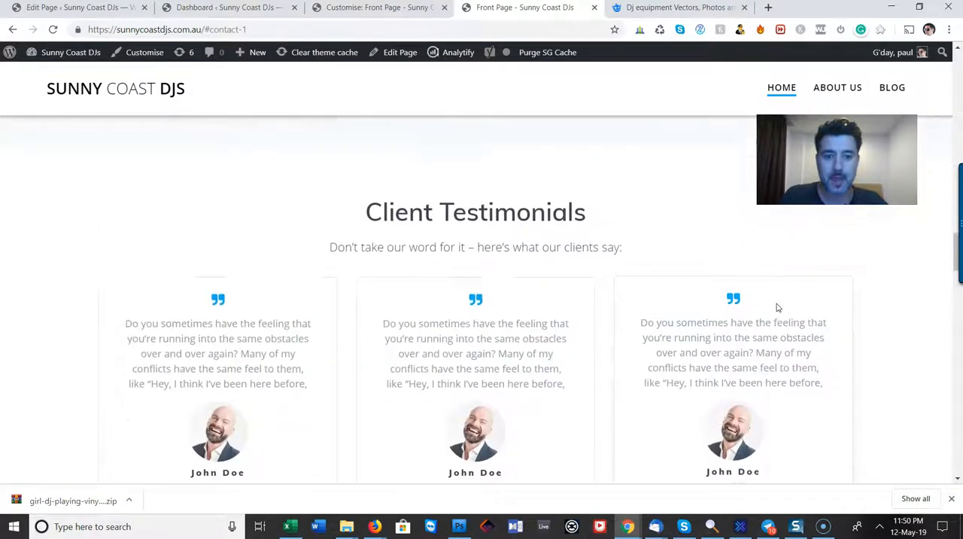
pyautogui.scroll(10, 778, 307)
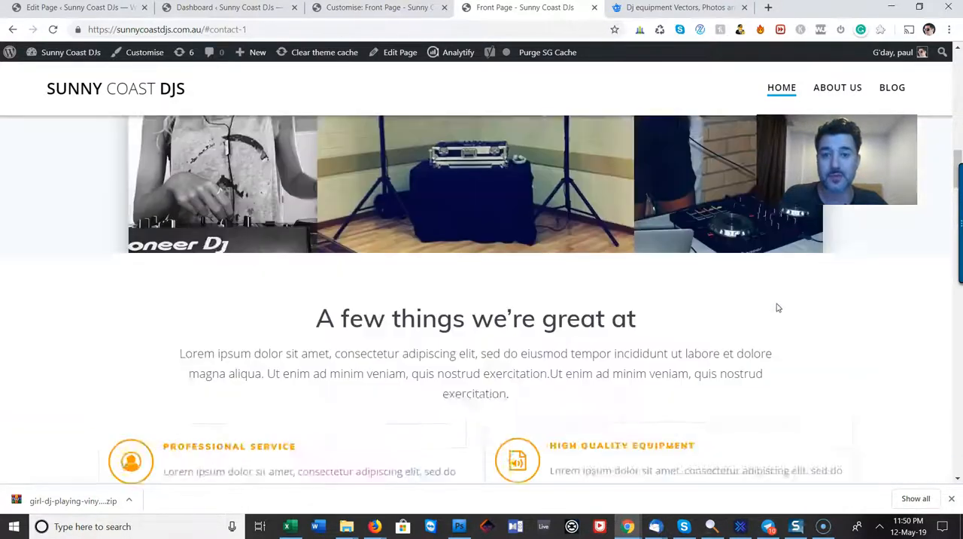
pyautogui.scroll(3, 778, 307)
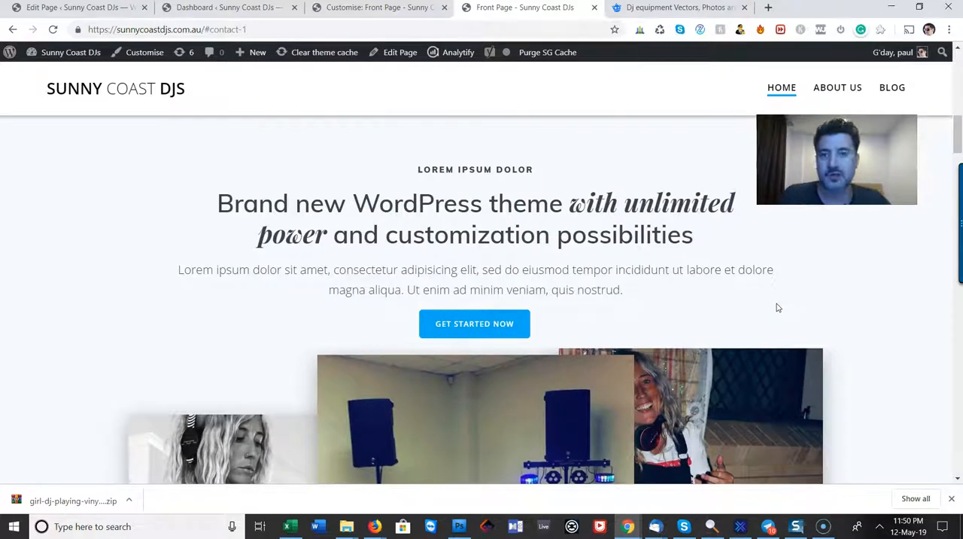
pyautogui.scroll(8, 778, 307)
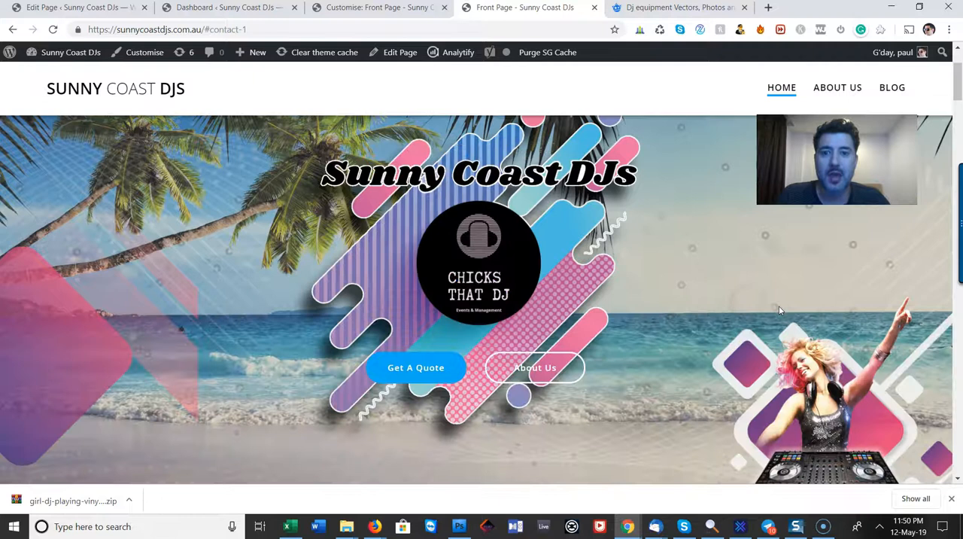